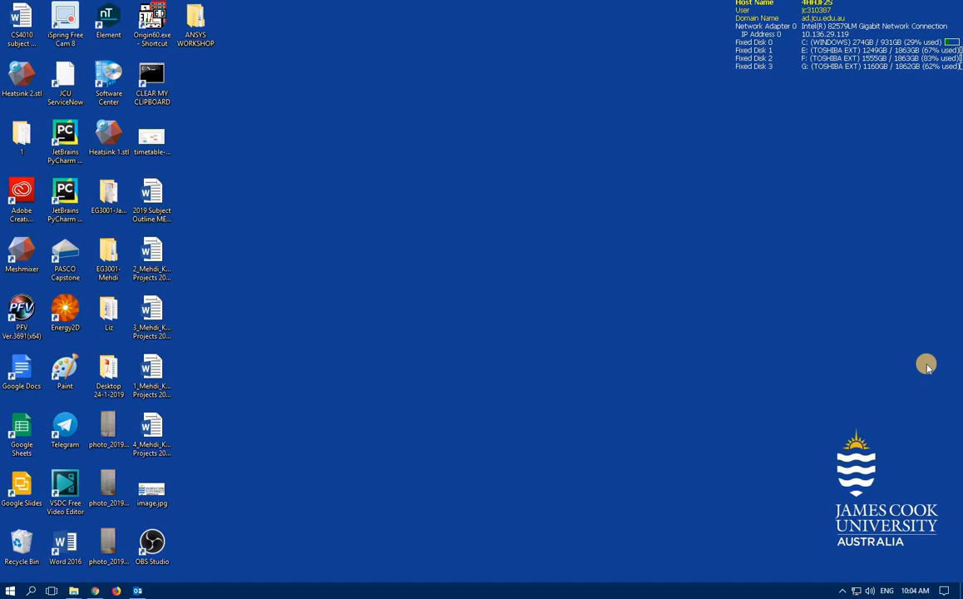
Search Windows for Workbench 18.2, launch it and maximize its window.
{"action": "left_click", "coordinate": [31, 590]}
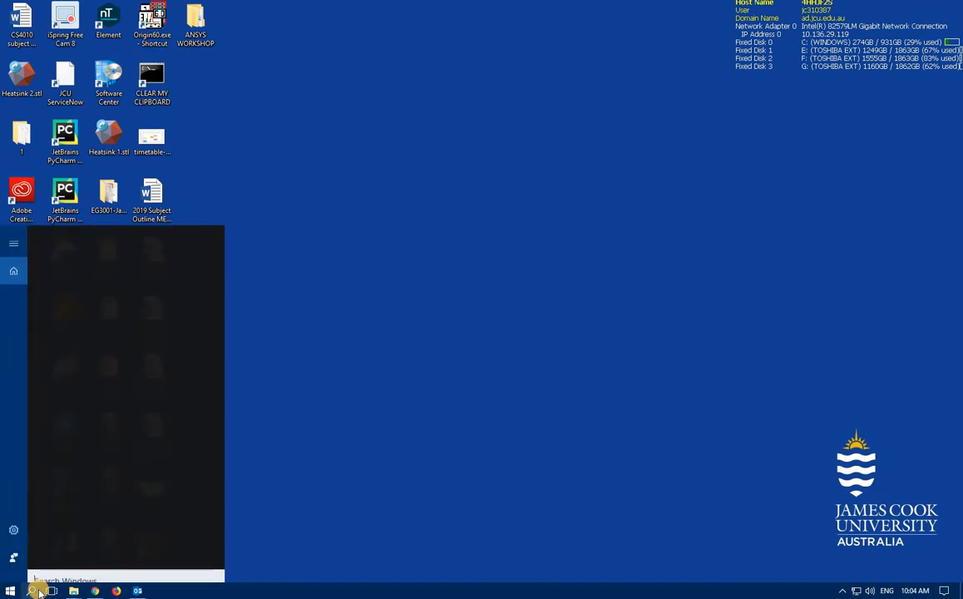
{"action": "type", "text": "woe"}
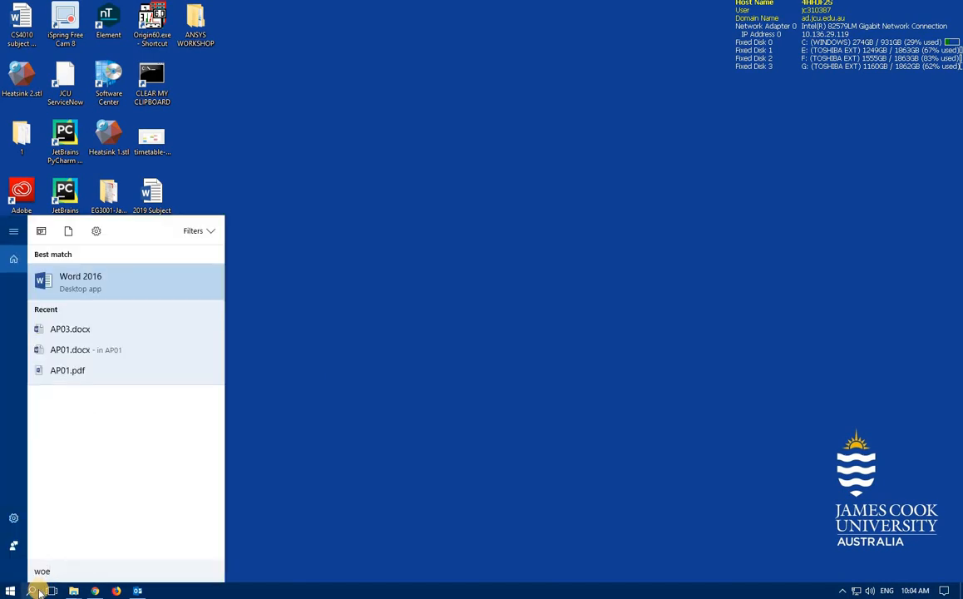
{"action": "key", "text": "BackSpace"}
{"action": "type", "text": "r"}
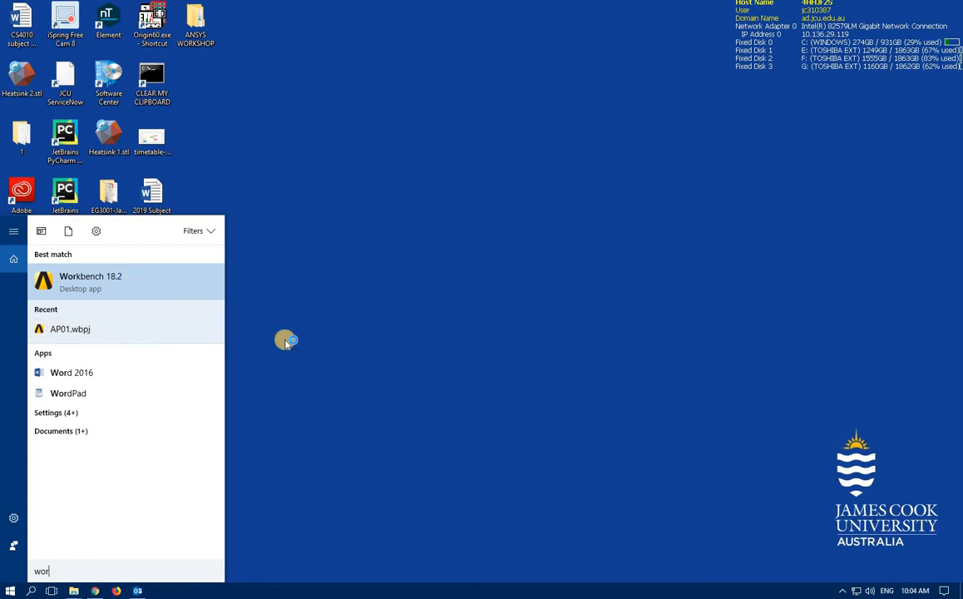
{"action": "key", "text": "Return"}
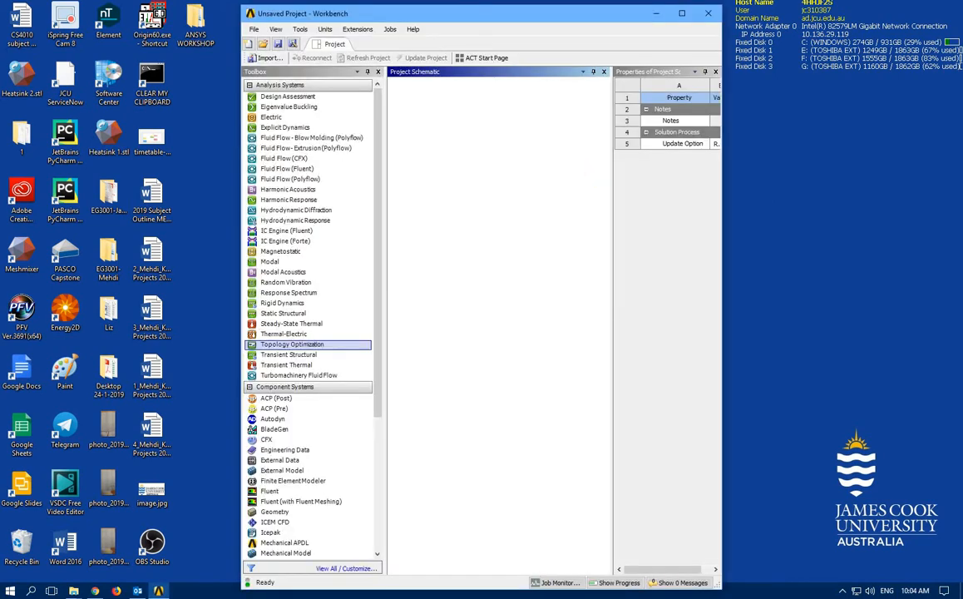
{"action": "left_click", "coordinate": [677, 14]}
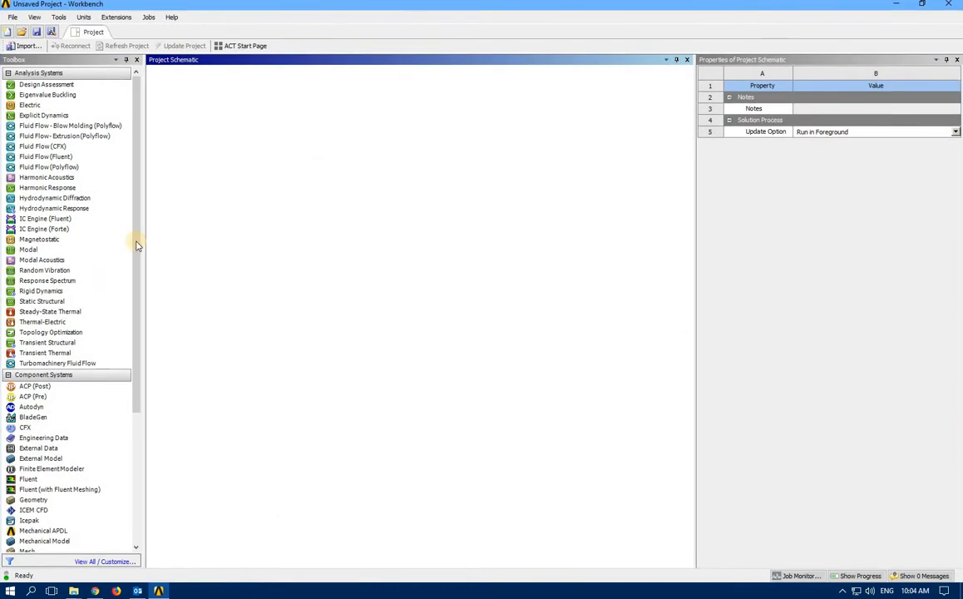
Add a Static Structural analysis system to the project schematic and name it Topology Opt.
{"action": "double_click", "coordinate": [43, 303]}
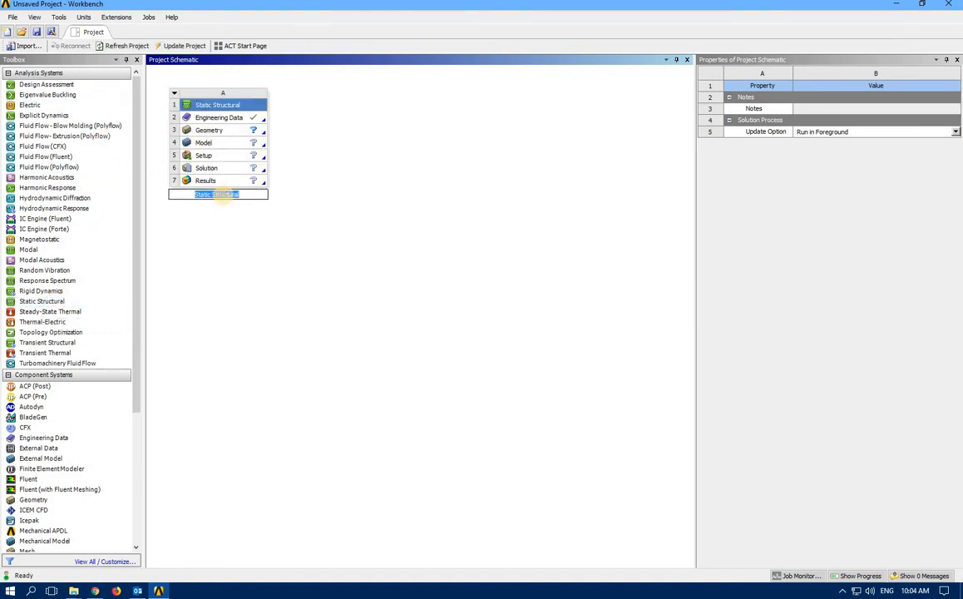
{"action": "type", "text": "Topology Opt"}
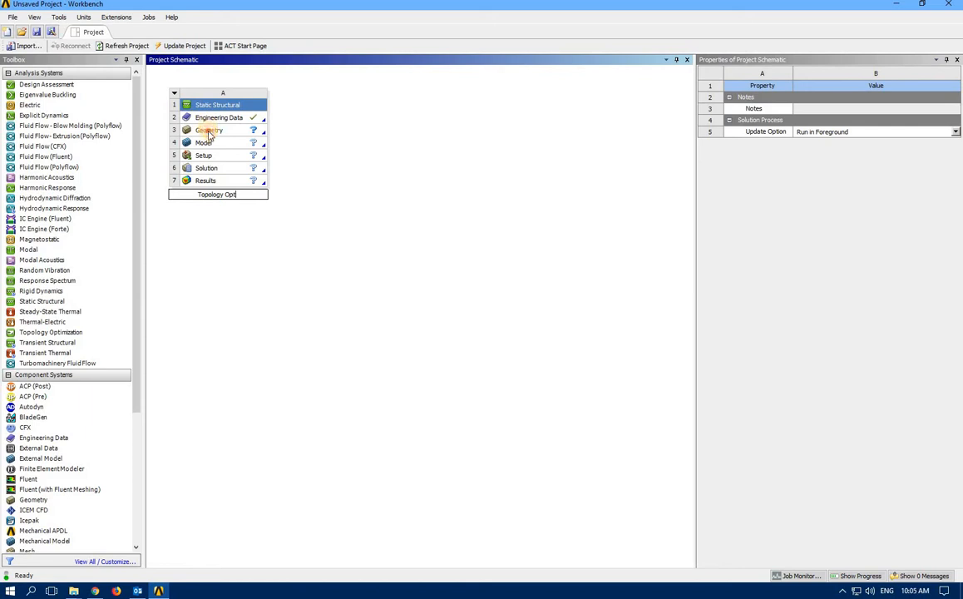
Open the system's Geometry in SpaceClaim, dismiss the welcome window and maximize the modeler.
{"action": "double_click", "coordinate": [209, 135]}
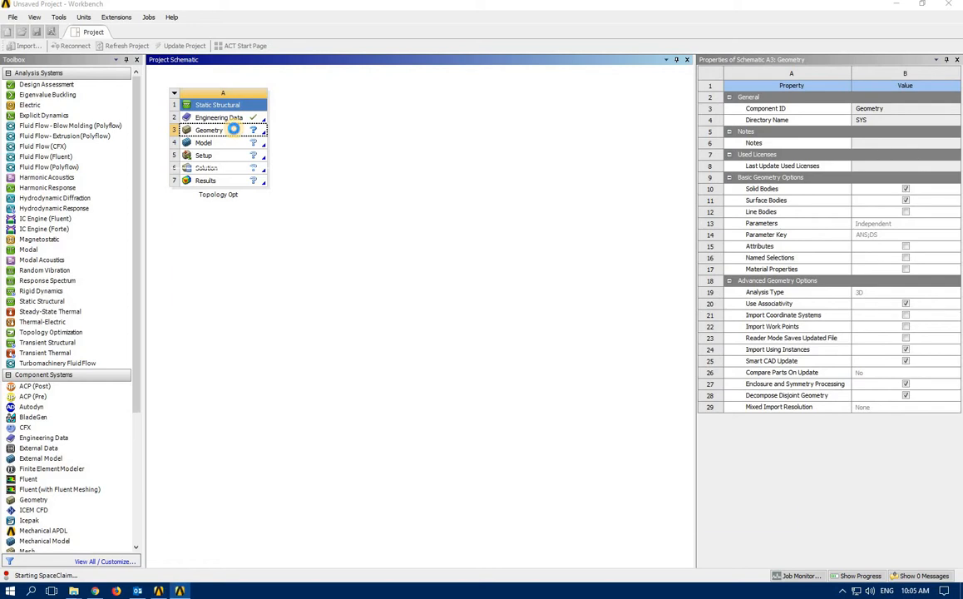
{"action": "left_click", "coordinate": [557, 185]}
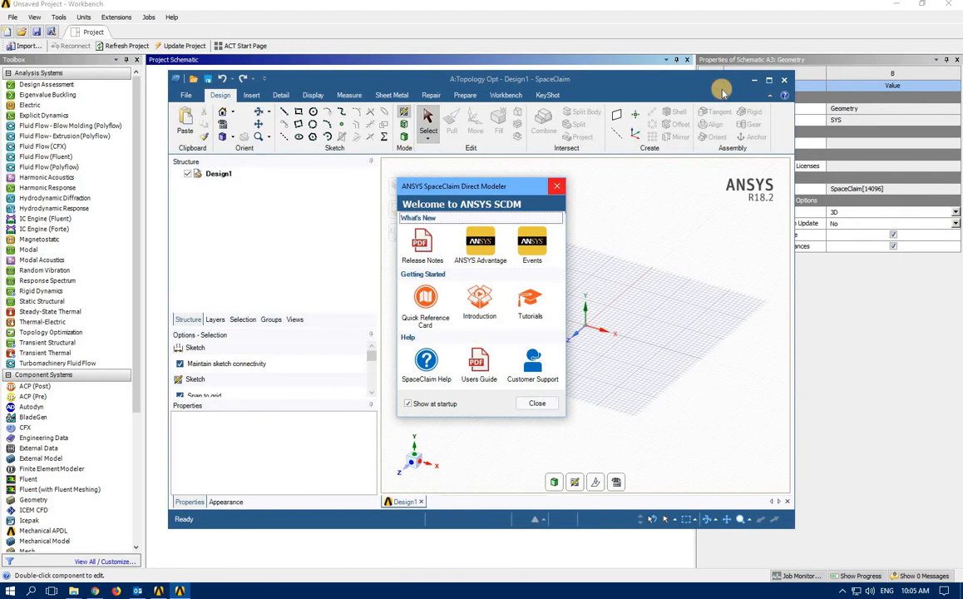
{"action": "left_click", "coordinate": [771, 82]}
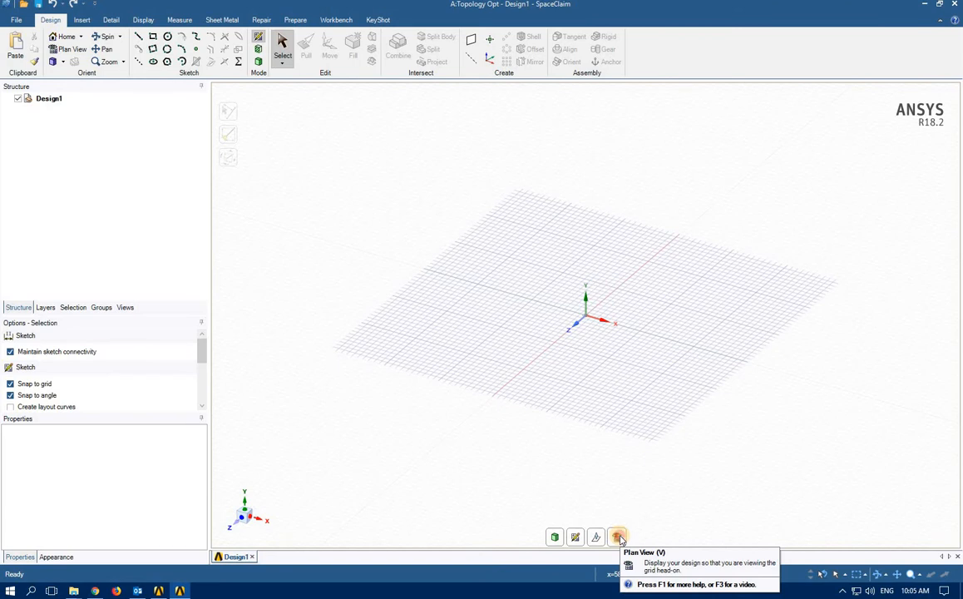
In plan view, sketch a closed right triangle from the origin with a 30 mm vertical side and a 20 mm horizontal side.
{"action": "left_click", "coordinate": [618, 537]}
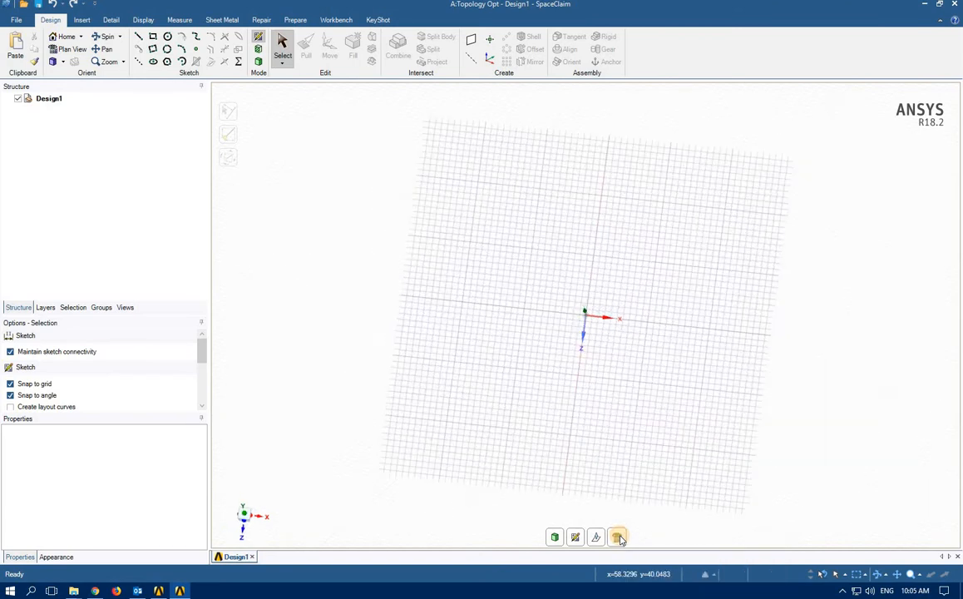
{"action": "left_click", "coordinate": [138, 37]}
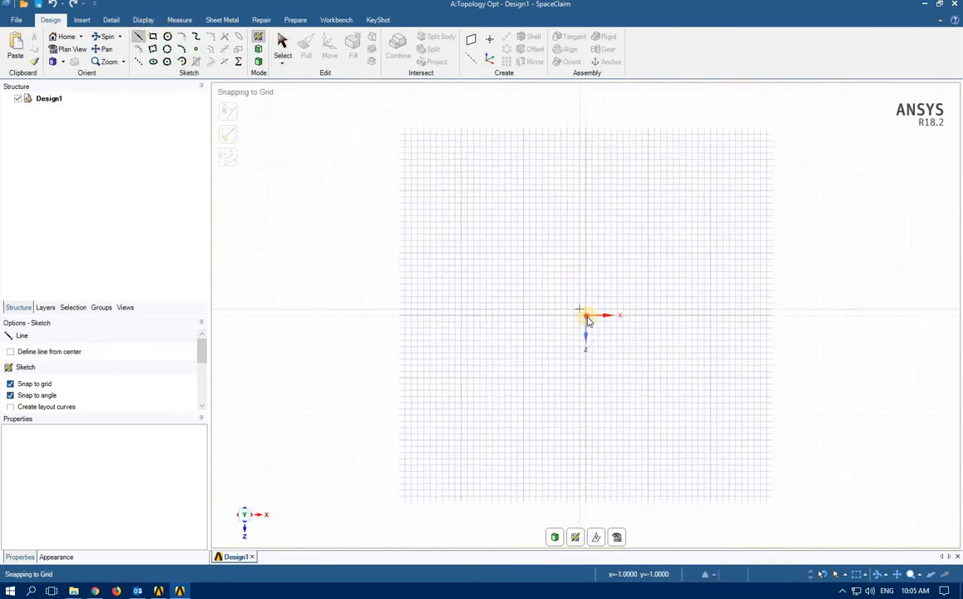
{"action": "left_click", "coordinate": [587, 316]}
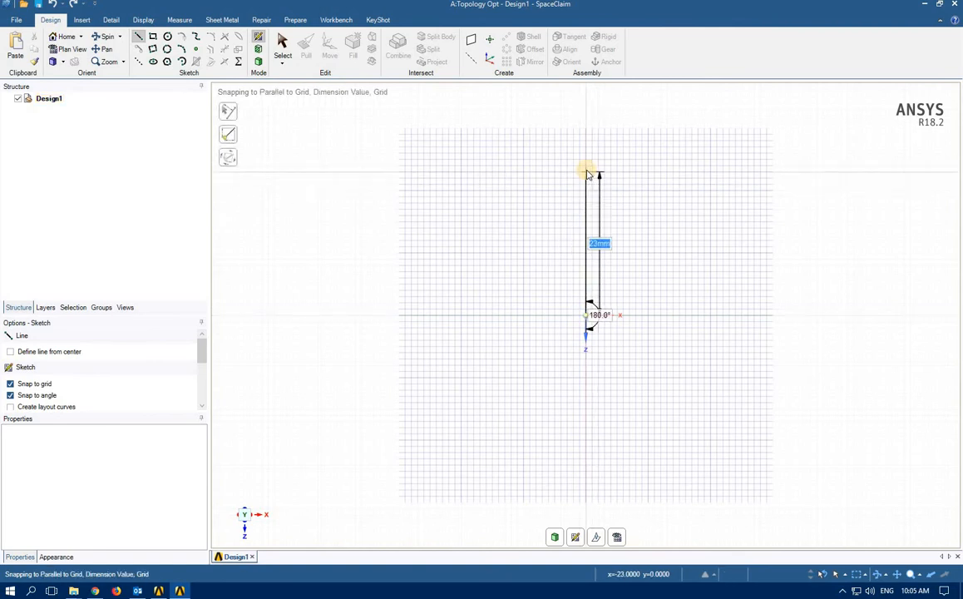
{"action": "type", "text": "30"}
{"action": "key", "text": "Return"}
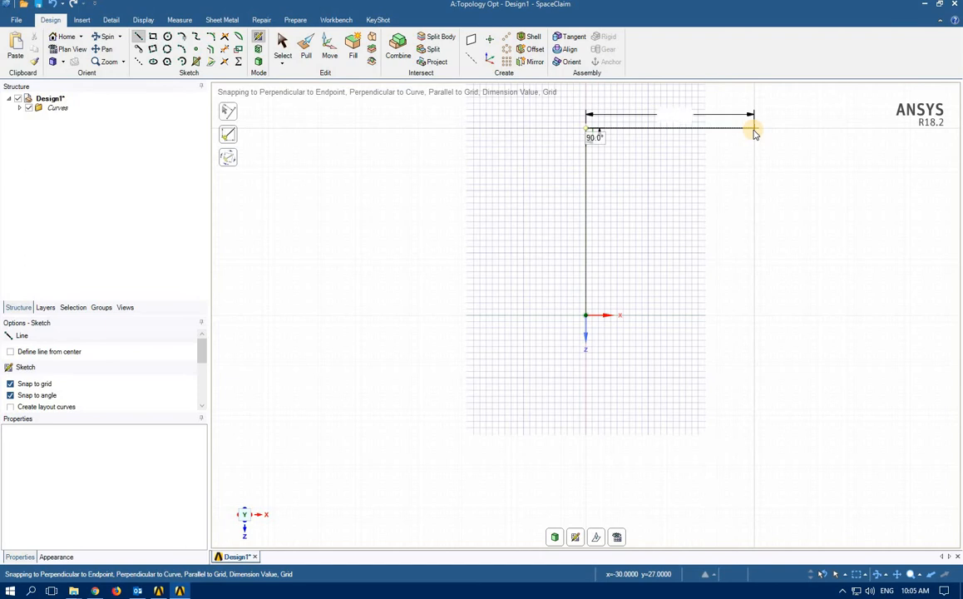
{"action": "left_click", "coordinate": [711, 131]}
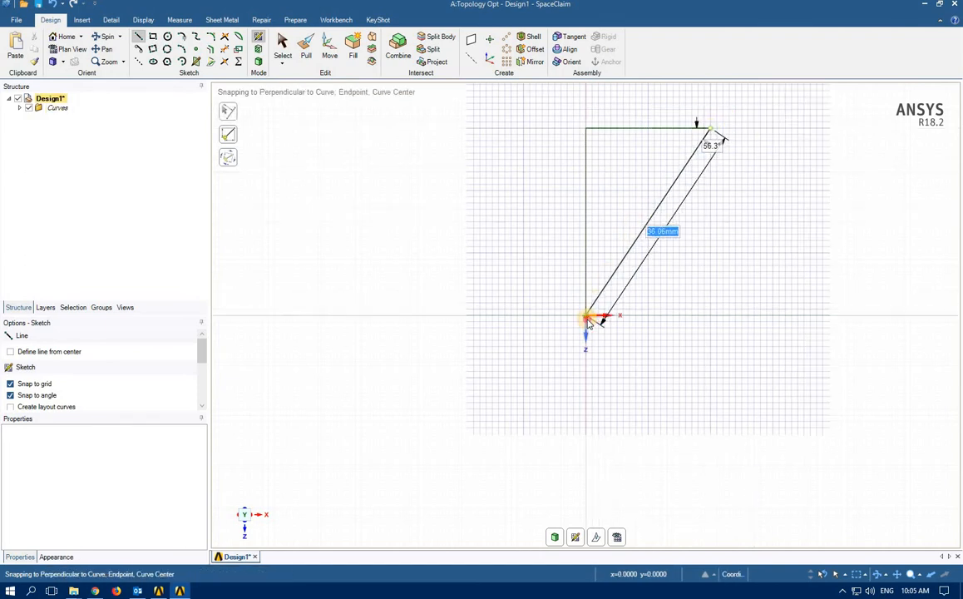
{"action": "left_click", "coordinate": [586, 318]}
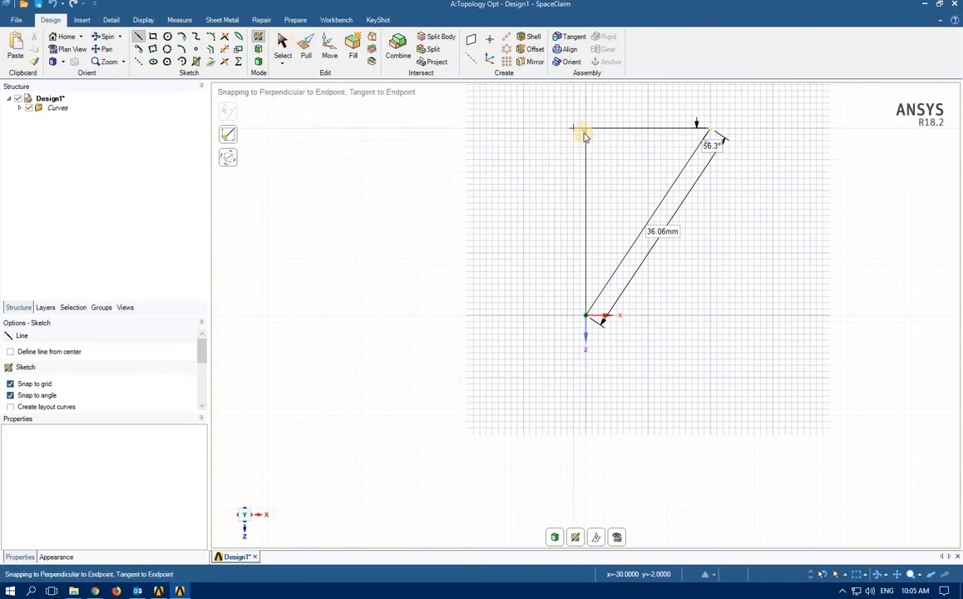
Round all three corners of the triangular surface to a 2 mm radius with the Pull tool.
{"action": "left_click", "coordinate": [306, 50]}
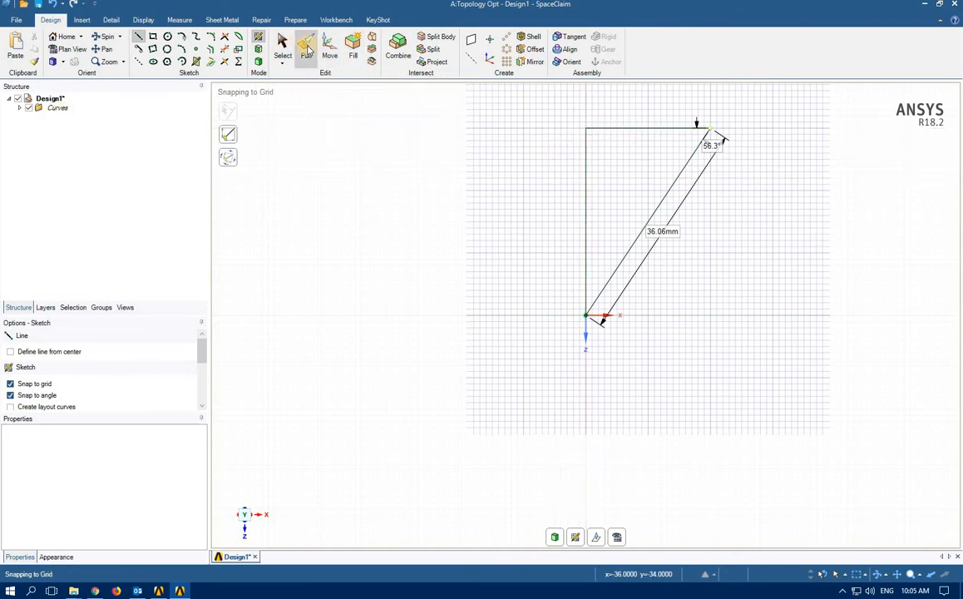
{"action": "left_click", "coordinate": [584, 127]}
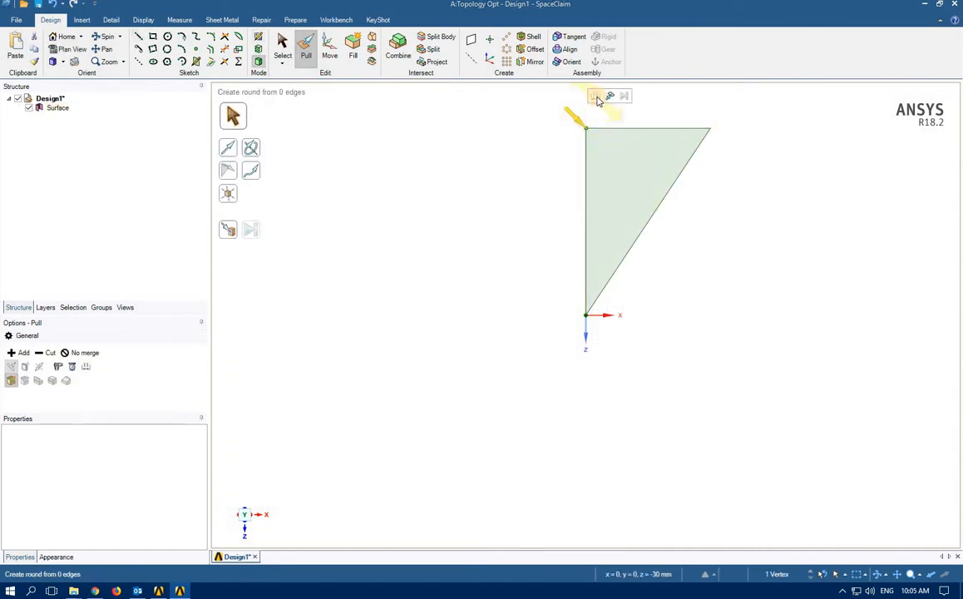
{"action": "type", "text": "2"}
{"action": "key", "text": "Return"}
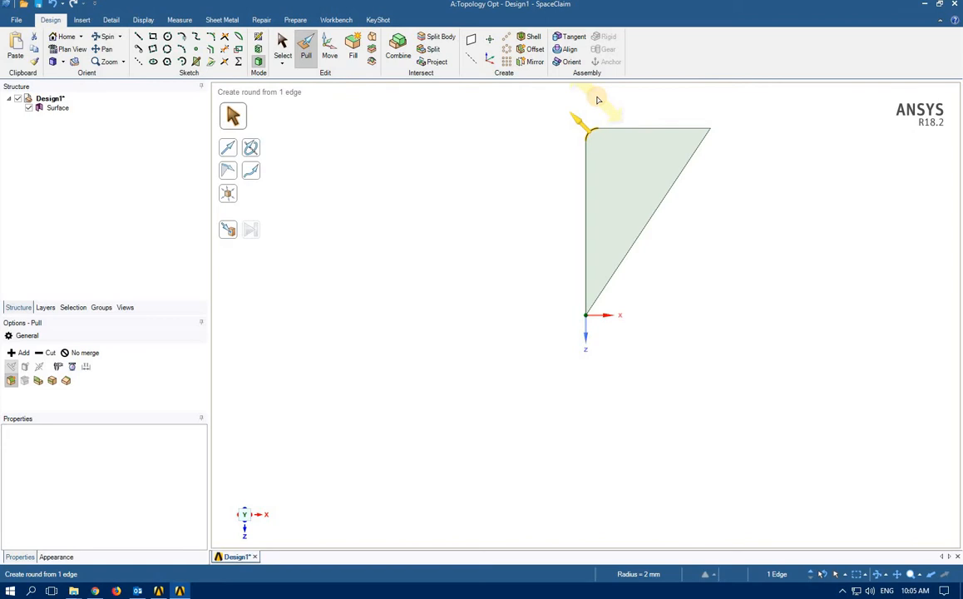
{"action": "left_click", "coordinate": [711, 131]}
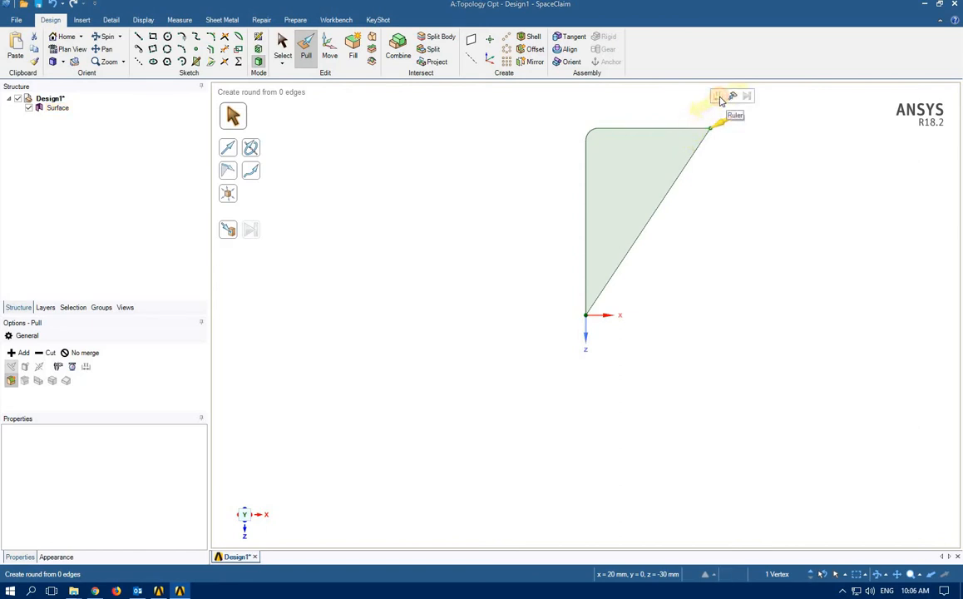
{"action": "type", "text": "2"}
{"action": "key", "text": "Return"}
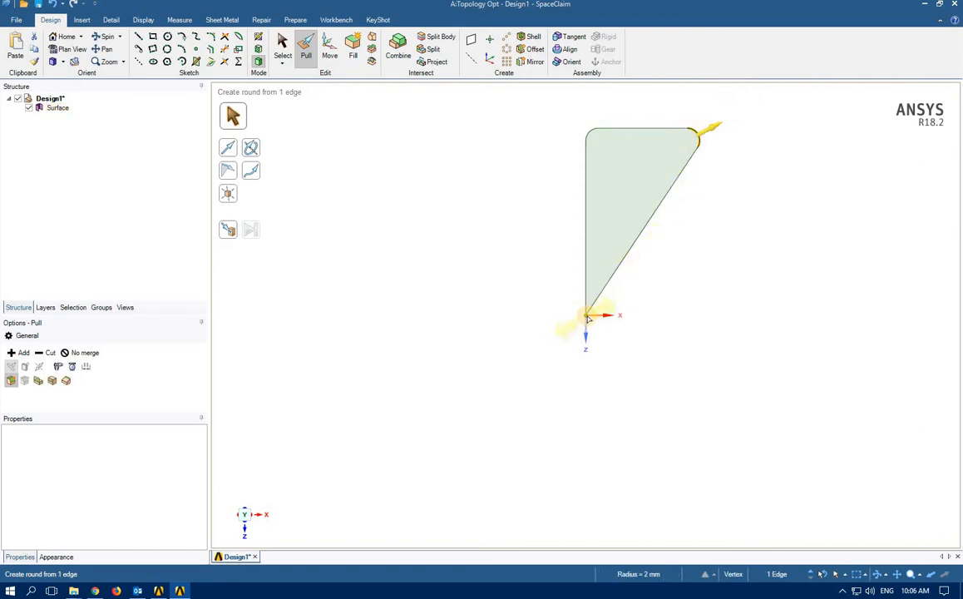
{"action": "left_click", "coordinate": [587, 315]}
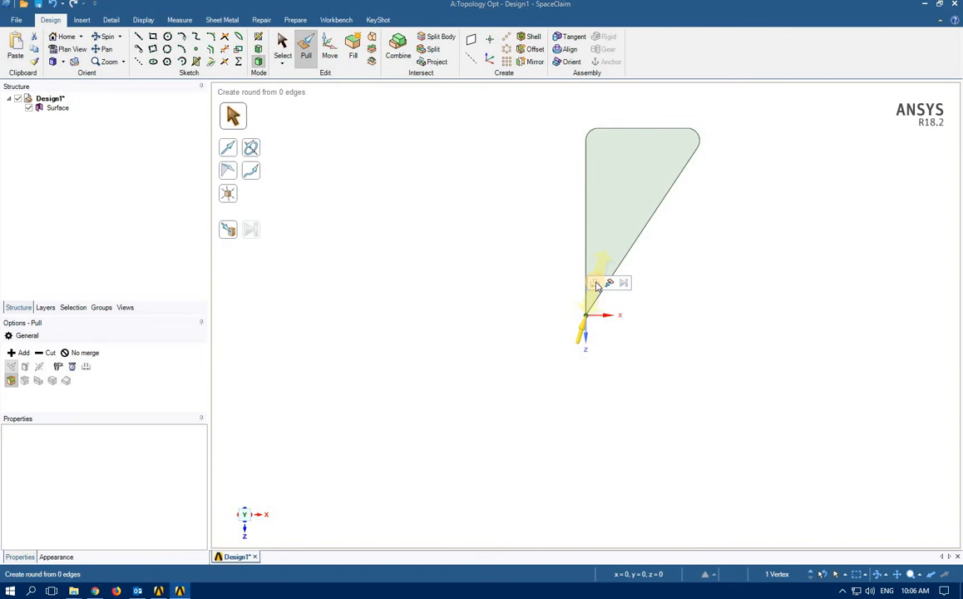
{"action": "type", "text": "2"}
{"action": "key", "text": "Return"}
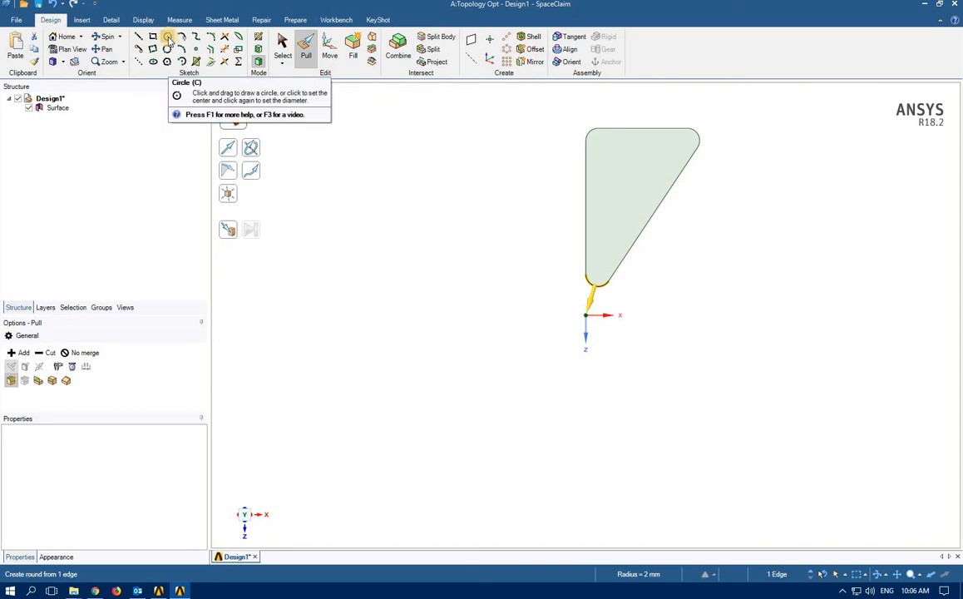
Sketch a 2 mm diameter circle at the centre of each of the three rounded corners of the plate.
{"action": "left_click", "coordinate": [167, 38]}
{"action": "left_click", "coordinate": [617, 188]}
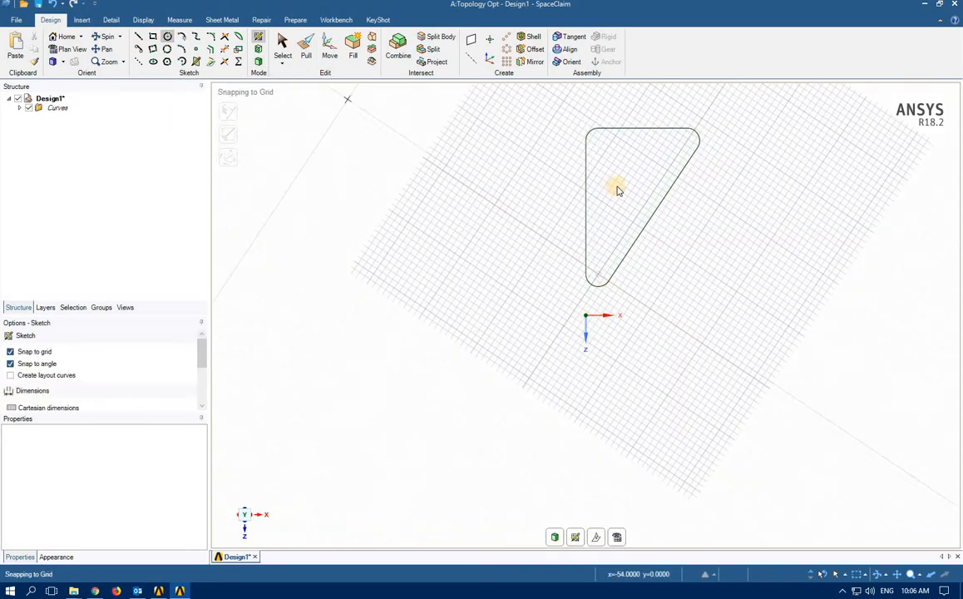
{"action": "left_click", "coordinate": [597, 141]}
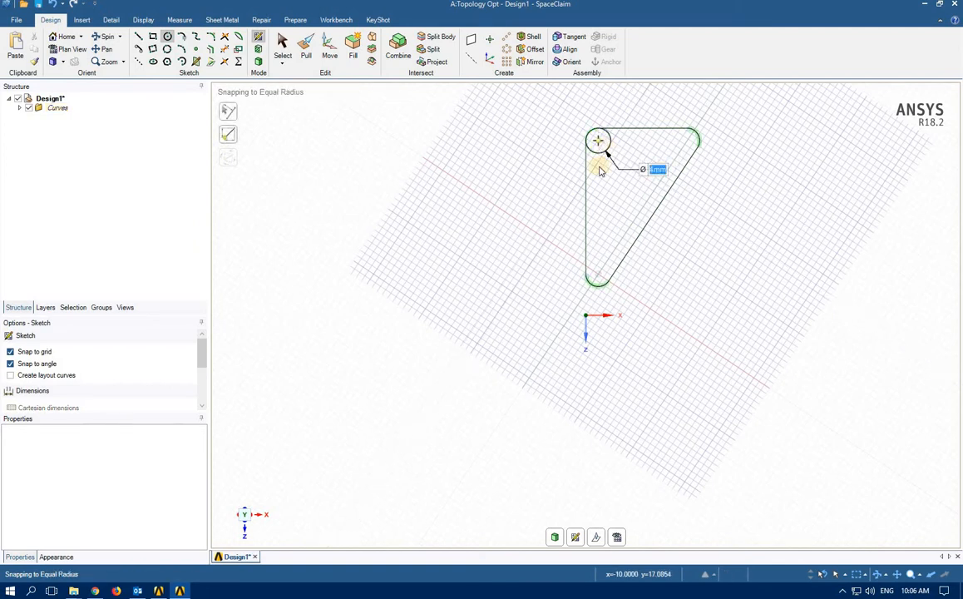
{"action": "type", "text": "2"}
{"action": "key", "text": "Return"}
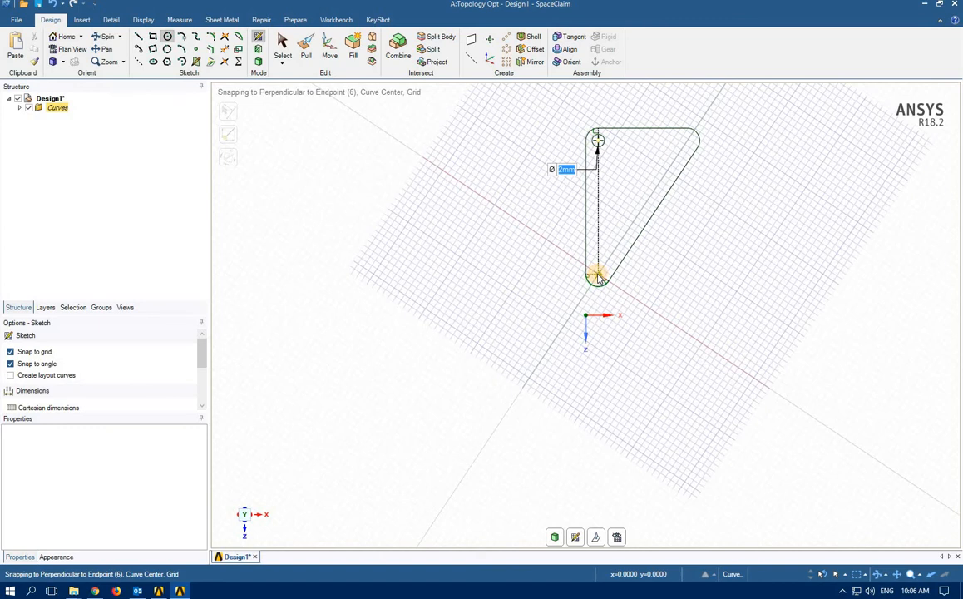
{"action": "left_click", "coordinate": [598, 274]}
{"action": "type", "text": "2"}
{"action": "key", "text": "Return"}
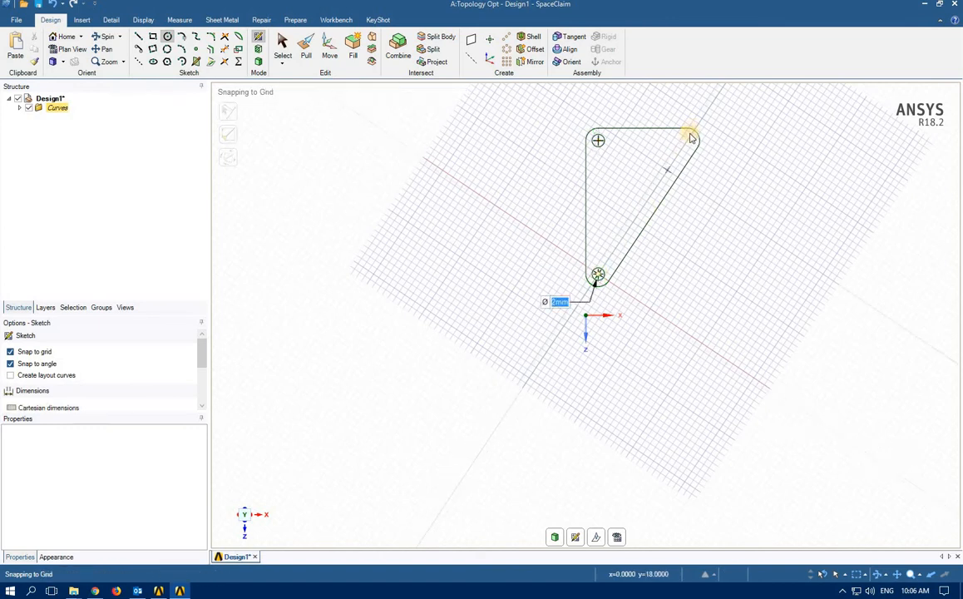
{"action": "left_click", "coordinate": [687, 139]}
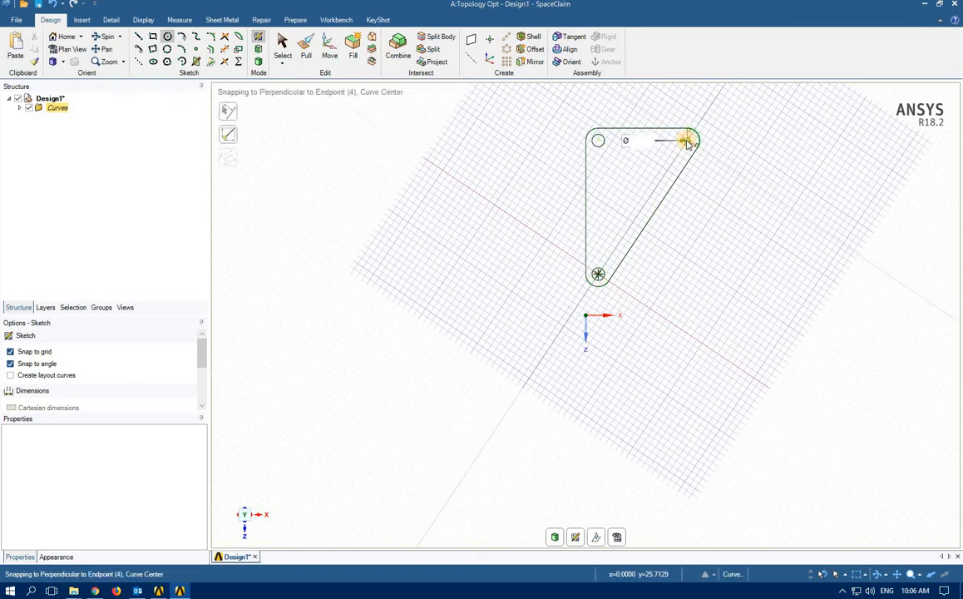
{"action": "type", "text": "2"}
{"action": "key", "text": "Return"}
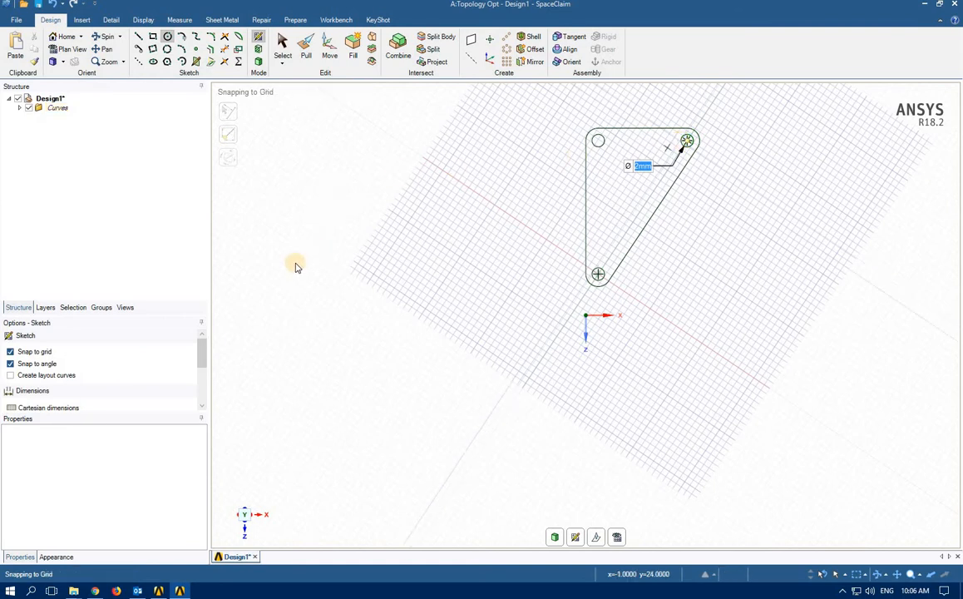
Pull the triangular face around the three circles into a solid plate 2 mm thick.
{"action": "middle_click_drag", "start_coordinate": [482, 196], "coordinate": [491, 166]}
{"action": "left_click", "coordinate": [307, 50]}
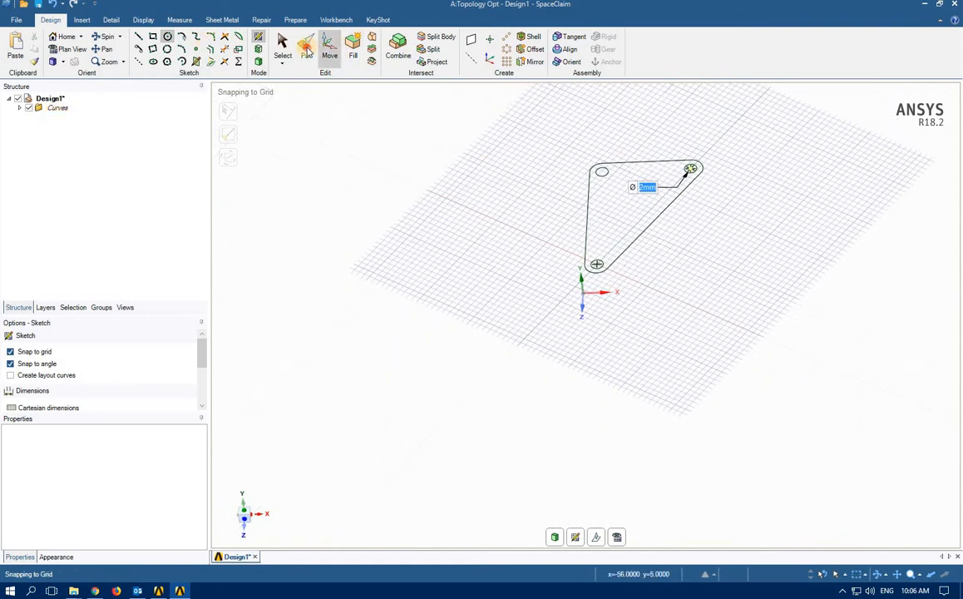
{"action": "left_click", "coordinate": [612, 213]}
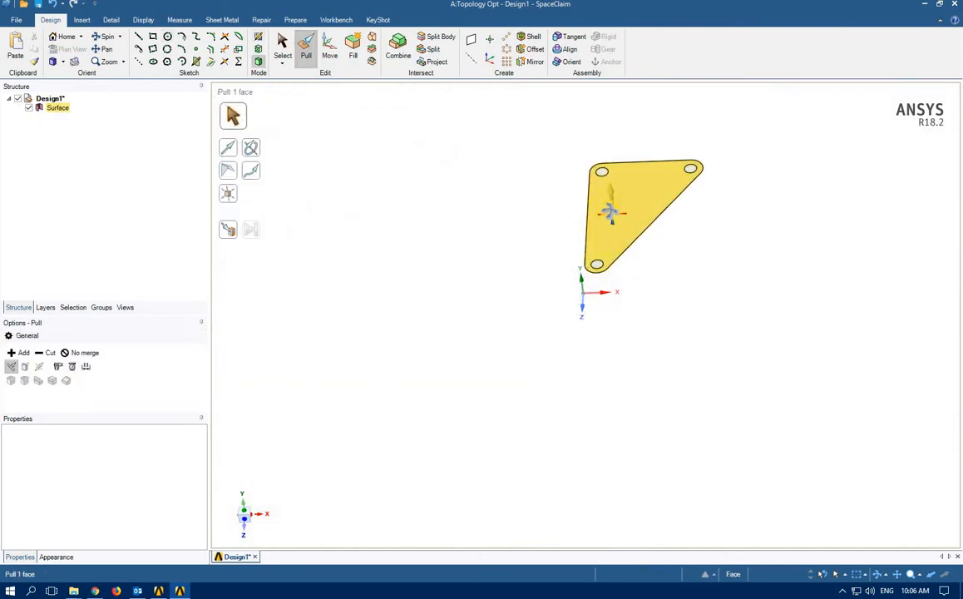
{"action": "middle_click_drag", "start_coordinate": [610, 211], "coordinate": [612, 214]}
{"action": "left_click_drag", "start_coordinate": [611, 213], "coordinate": [609, 208]}
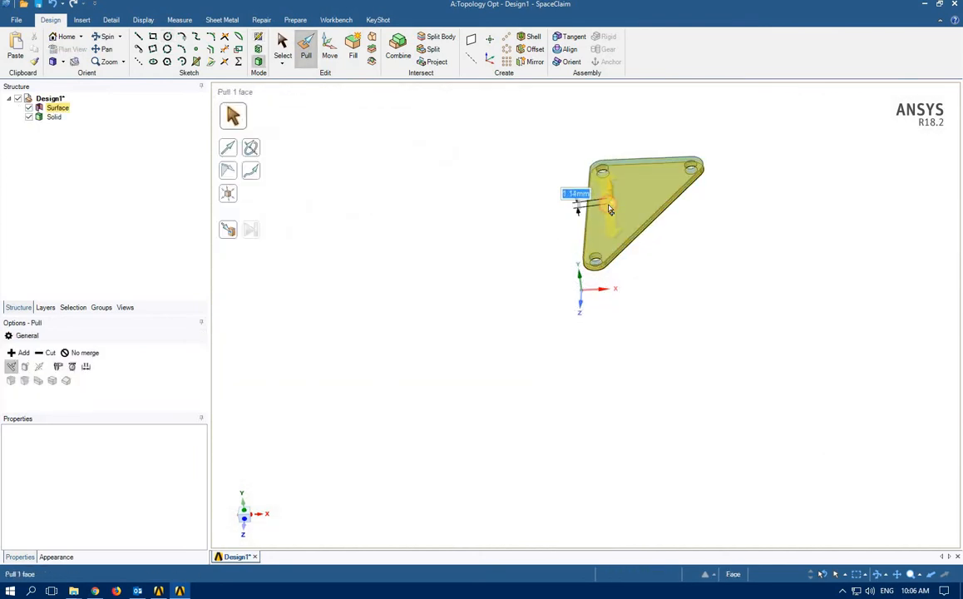
{"action": "type", "text": "2"}
{"action": "key", "text": "Return"}
{"action": "left_click", "coordinate": [455, 165]}
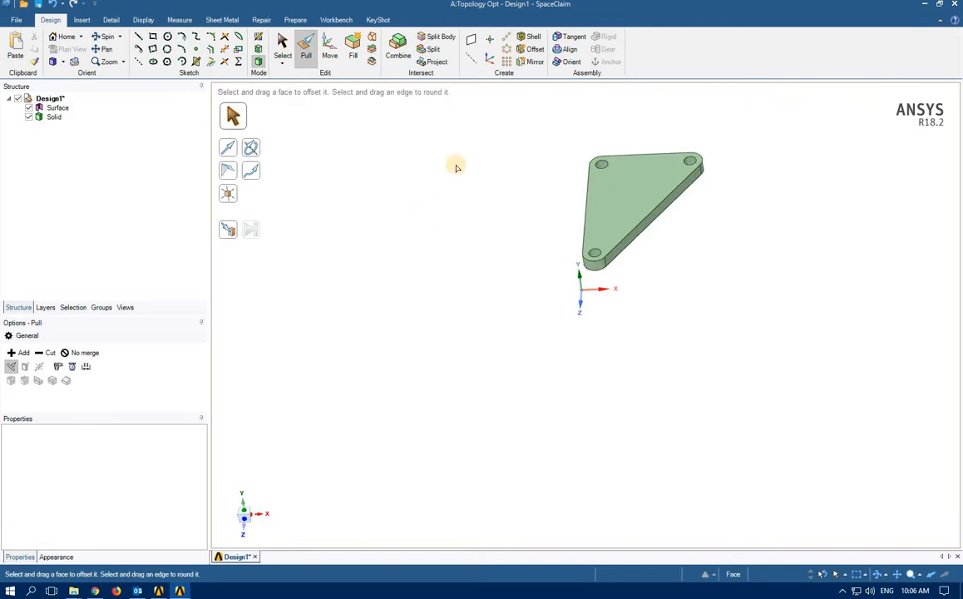
Suppress the leftover circular surface body for physics so only the solid plate is passed to meshing and analysis.
{"action": "mouse_move", "coordinate": [488, 187]}
{"action": "middle_mouse_down"}
{"action": "mouse_move", "coordinate": [461, 252]}
{"action": "mouse_move", "coordinate": [514, 243]}
{"action": "mouse_move", "coordinate": [499, 254]}
{"action": "mouse_move", "coordinate": [449, 216]}
{"action": "middle_mouse_up"}
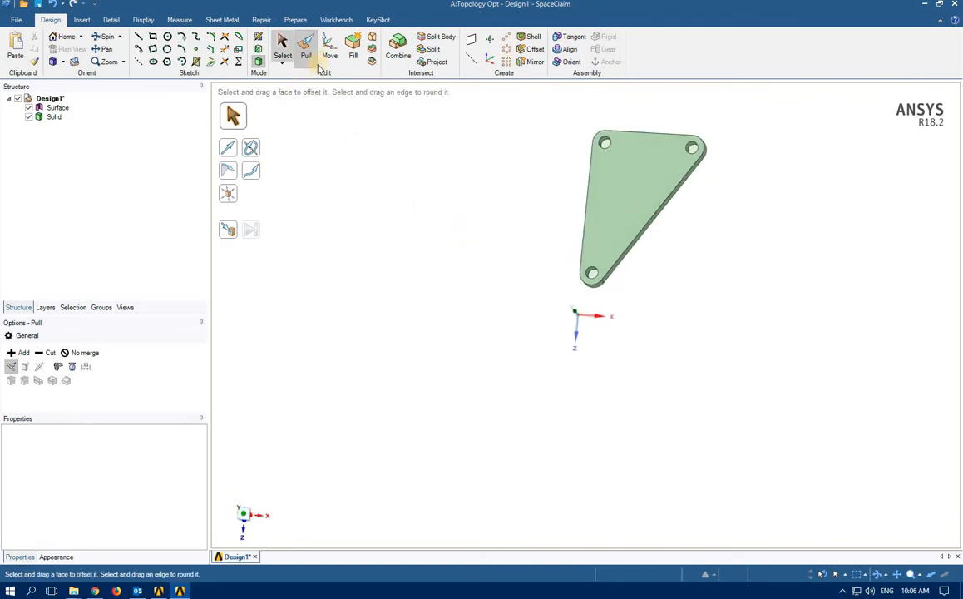
{"action": "right_click", "coordinate": [57, 109]}
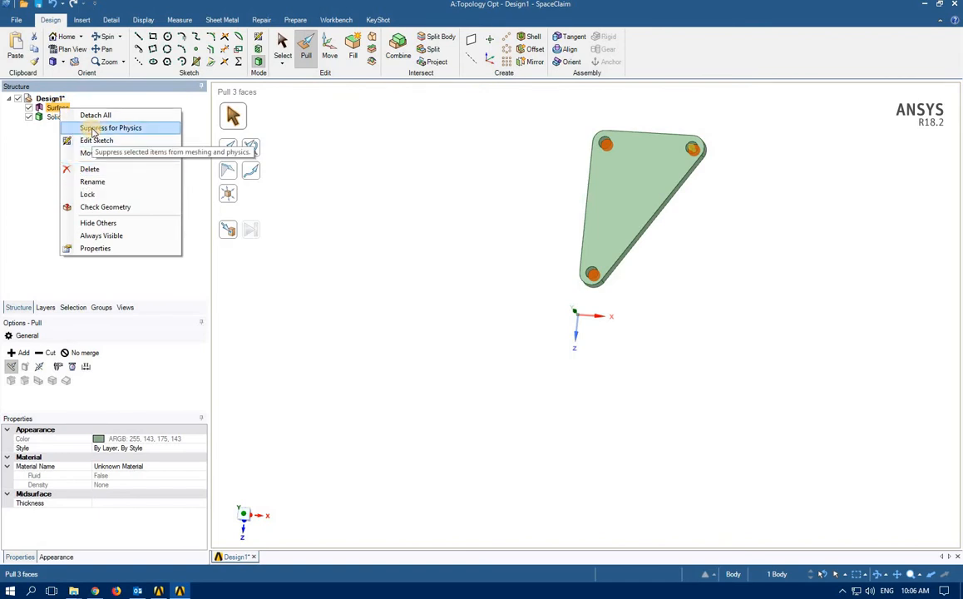
{"action": "left_click", "coordinate": [90, 127]}
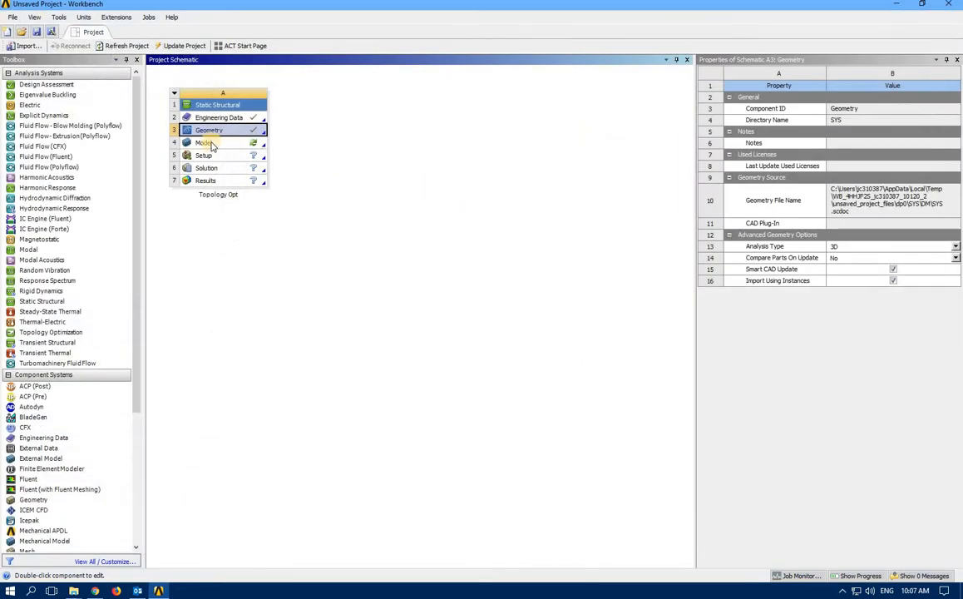
Open the Topology Opt system's model in a maximized Mechanical window and generate the plate's mesh with the default settings.
{"action": "double_click", "coordinate": [211, 146]}
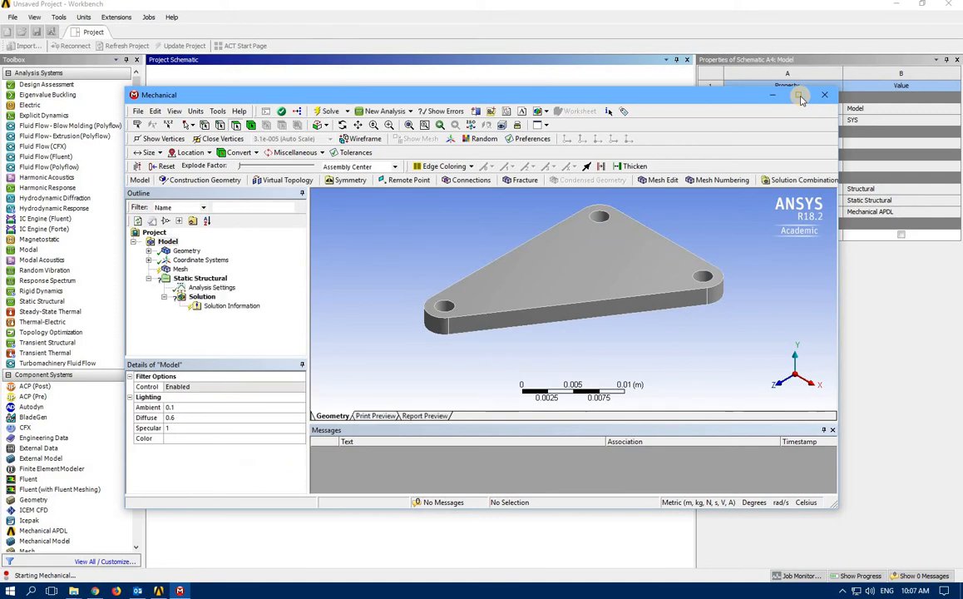
{"action": "left_click", "coordinate": [799, 94]}
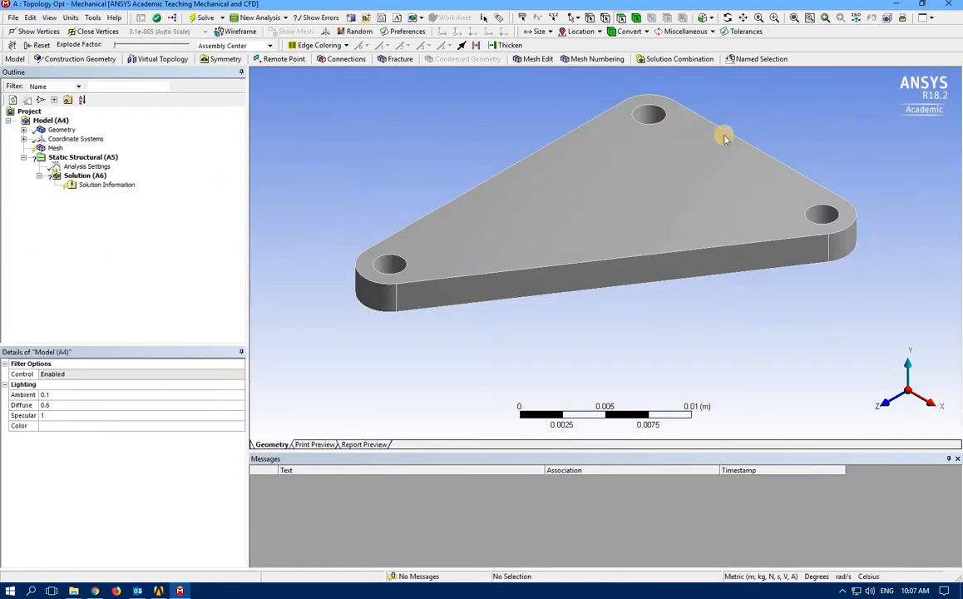
{"action": "left_click", "coordinate": [46, 149]}
{"action": "right_click", "coordinate": [46, 150]}
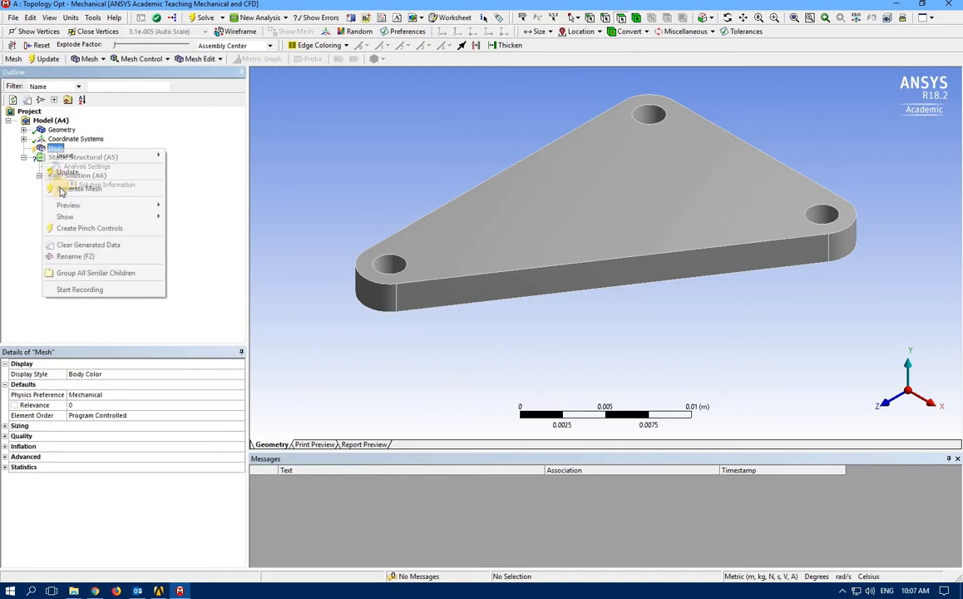
{"action": "left_click", "coordinate": [81, 188]}
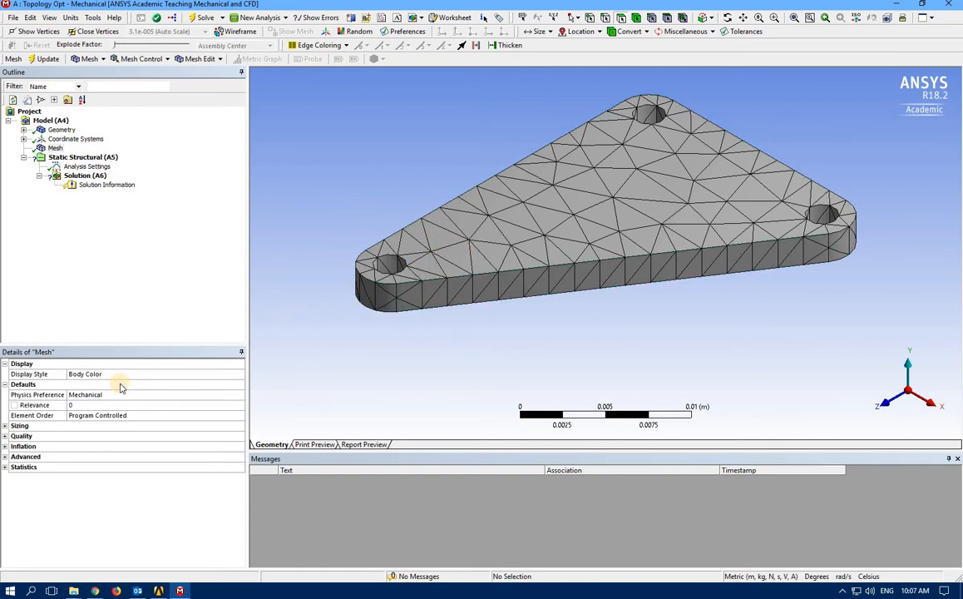
Set the mesh size function to Proximity and Curvature and update the plate's mesh.
{"action": "left_click", "coordinate": [6, 426]}
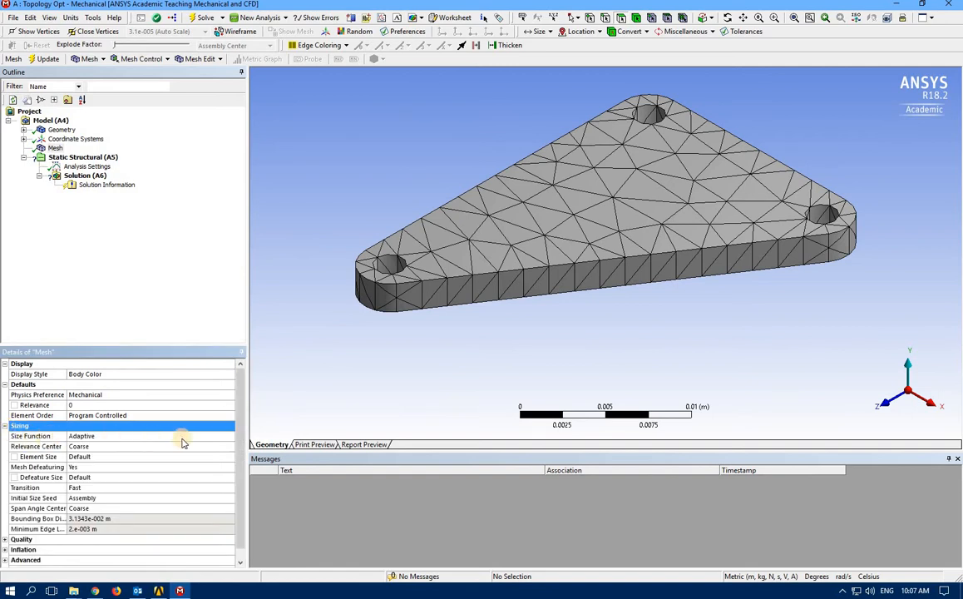
{"action": "left_click", "coordinate": [224, 436]}
{"action": "left_click", "coordinate": [230, 435]}
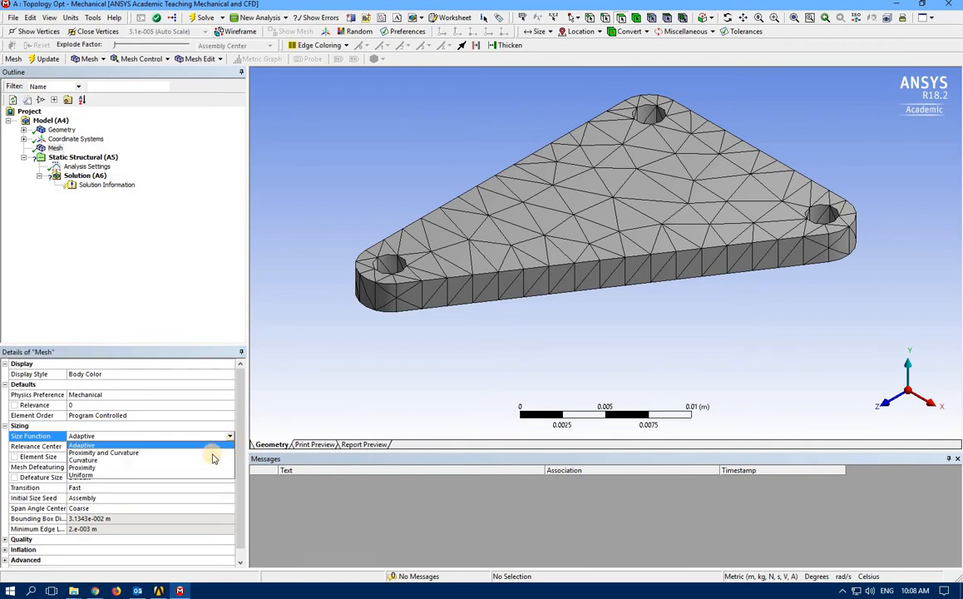
{"action": "left_click", "coordinate": [150, 453]}
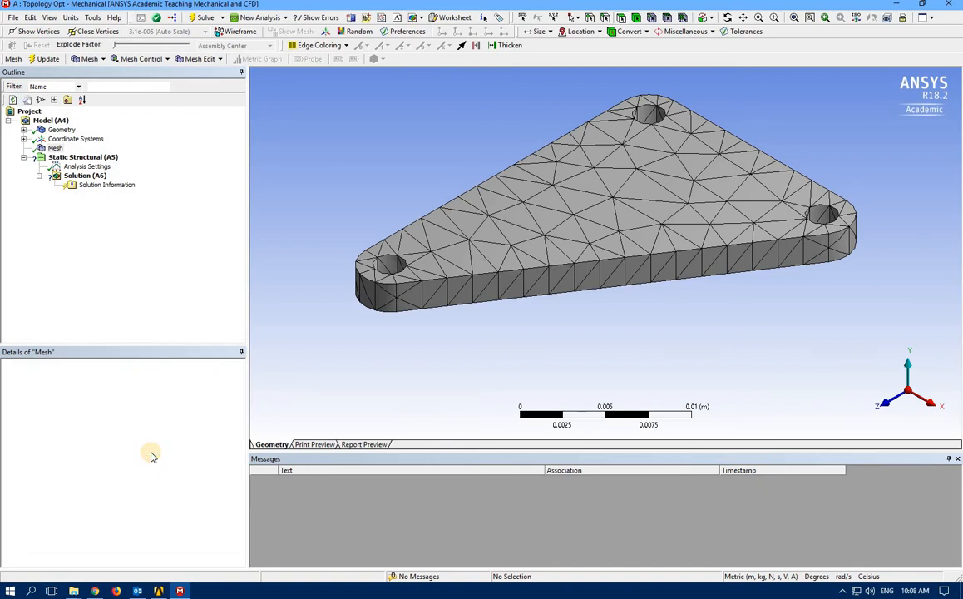
{"action": "right_click", "coordinate": [53, 148]}
{"action": "left_click", "coordinate": [67, 172]}
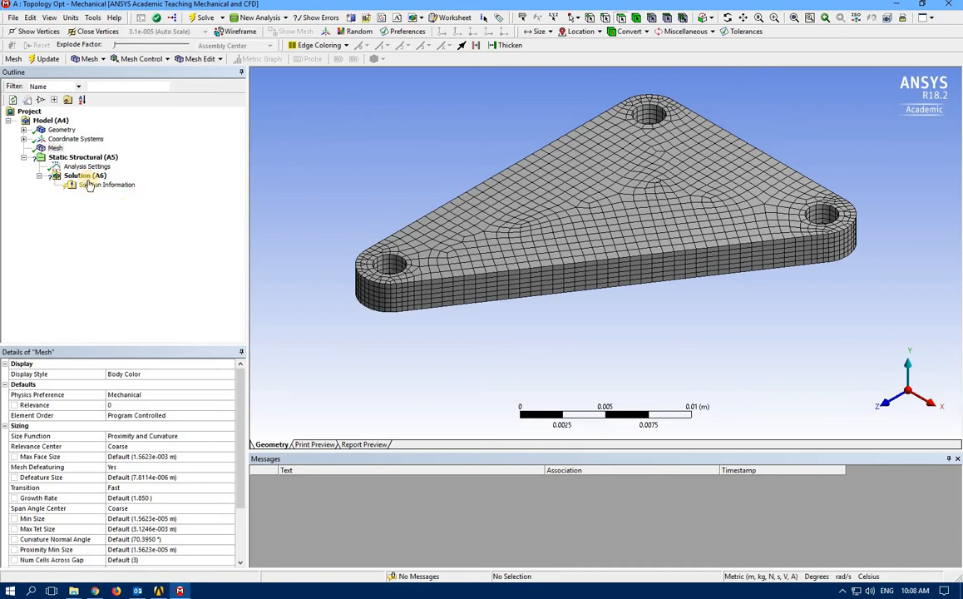
Add a cylindrical support to the static structural analysis on the cylindrical faces of the two holes along the plate's 30 mm side.
{"action": "mouse_move", "coordinate": [570, 331]}
{"action": "middle_mouse_down"}
{"action": "mouse_move", "coordinate": [563, 297]}
{"action": "mouse_move", "coordinate": [636, 366]}
{"action": "mouse_move", "coordinate": [594, 361]}
{"action": "mouse_move", "coordinate": [917, 418]}
{"action": "middle_mouse_up"}
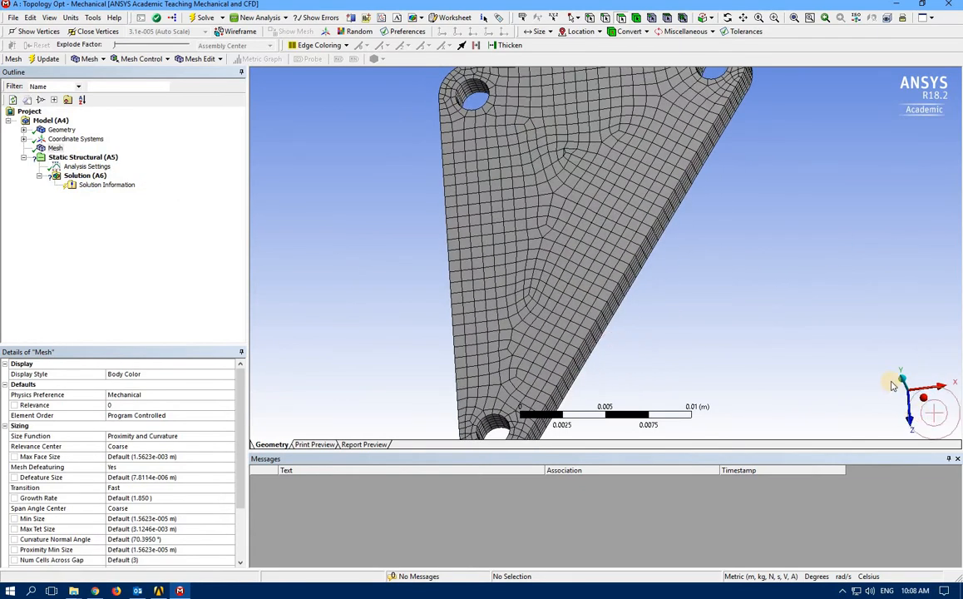
{"action": "left_click", "coordinate": [904, 384]}
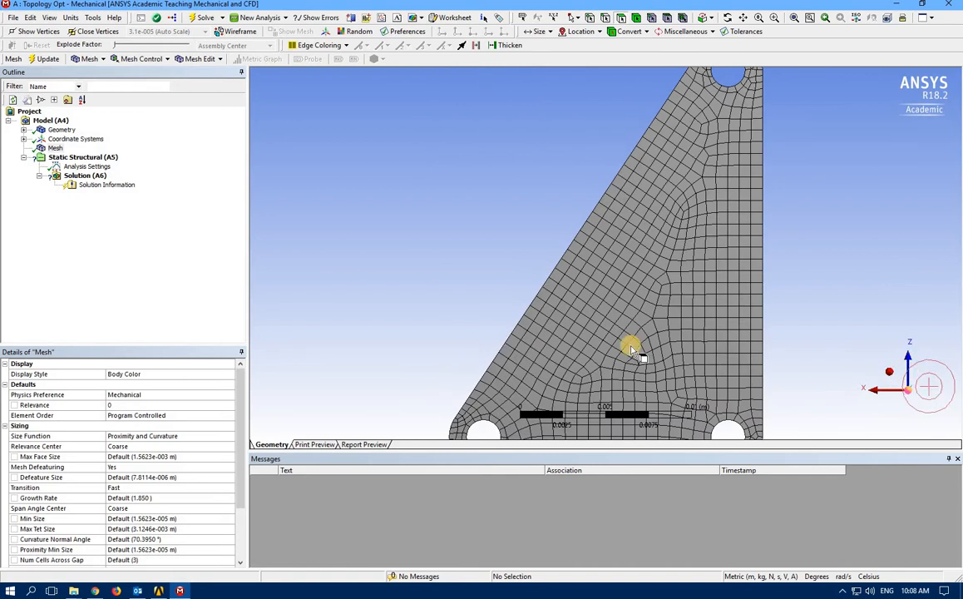
{"action": "left_click", "coordinate": [890, 375]}
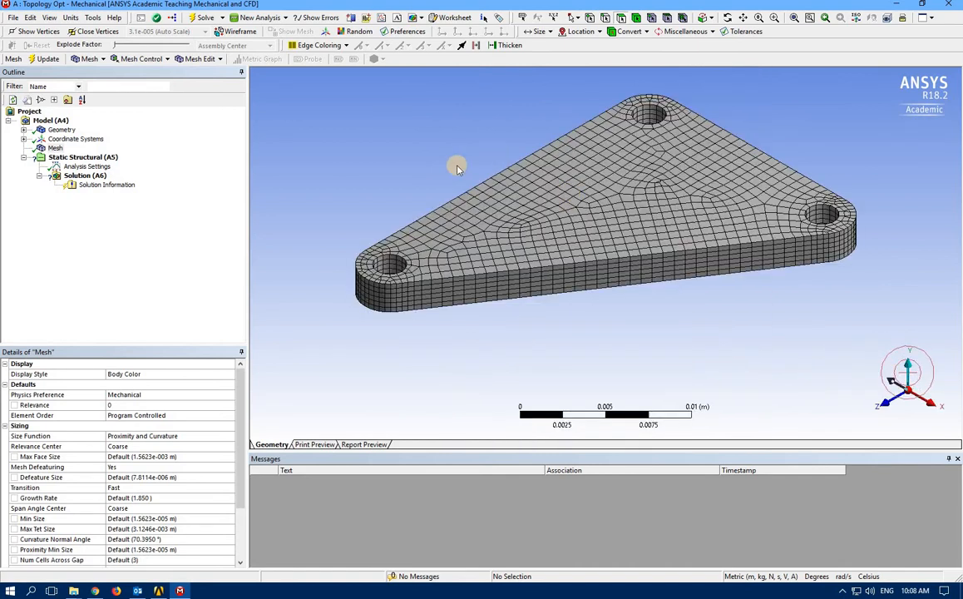
{"action": "middle_click_drag", "start_coordinate": [462, 174], "coordinate": [547, 242]}
{"action": "scroll", "coordinate": [547, 238], "scroll_direction": "up", "scroll_amount": 3}
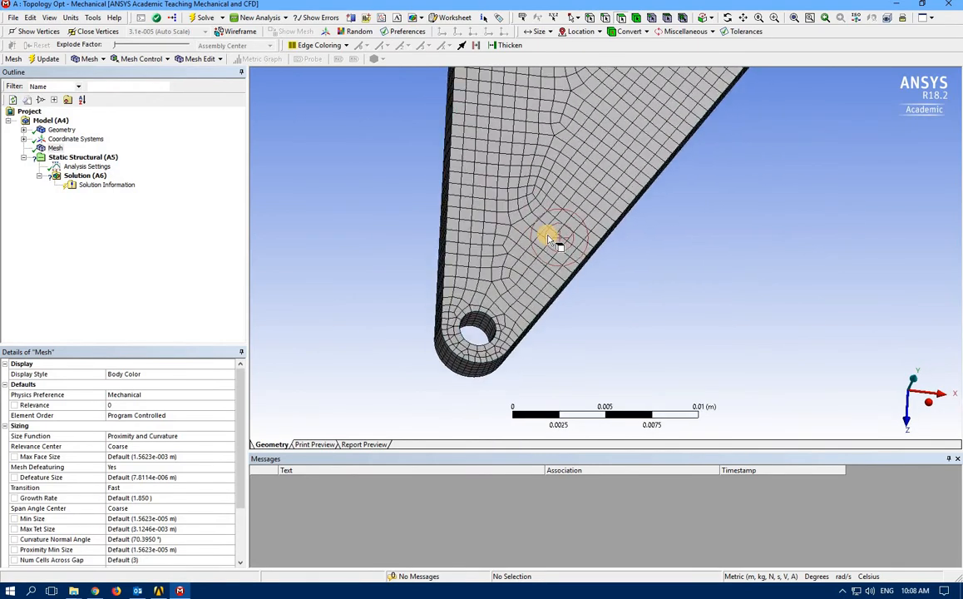
{"action": "scroll", "coordinate": [547, 237], "scroll_direction": "down", "scroll_amount": 9}
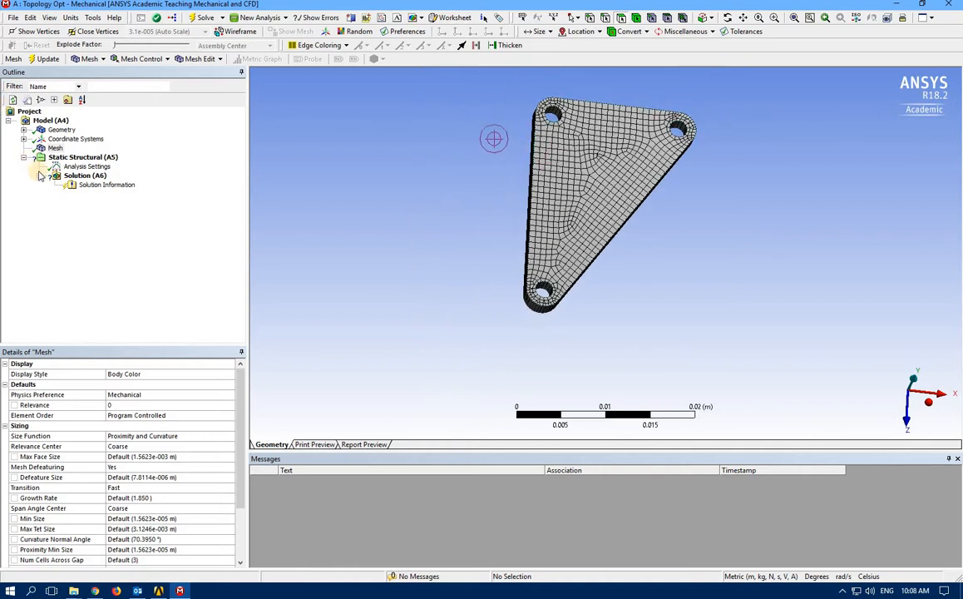
{"action": "left_click", "coordinate": [71, 159]}
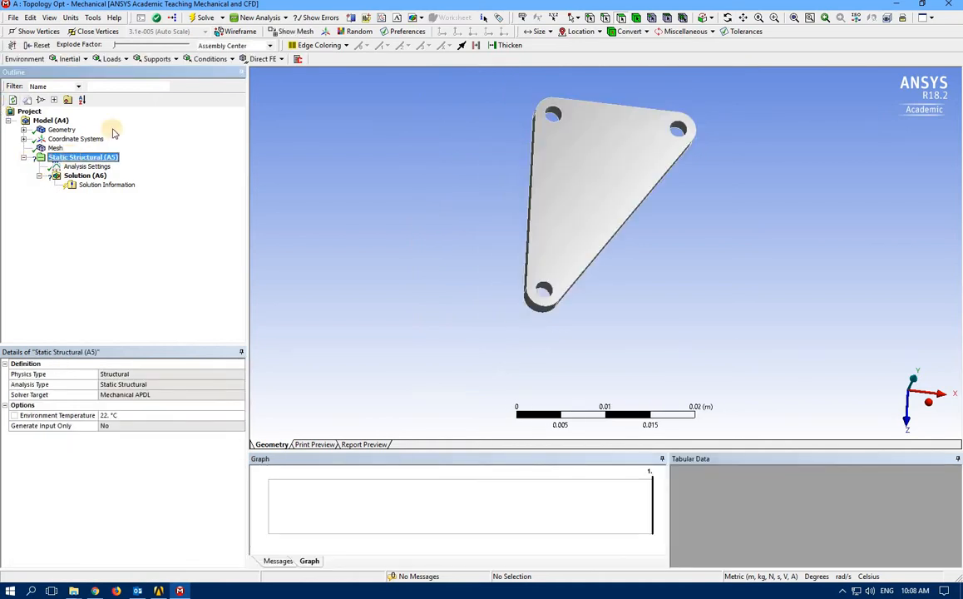
{"action": "right_click", "coordinate": [97, 158]}
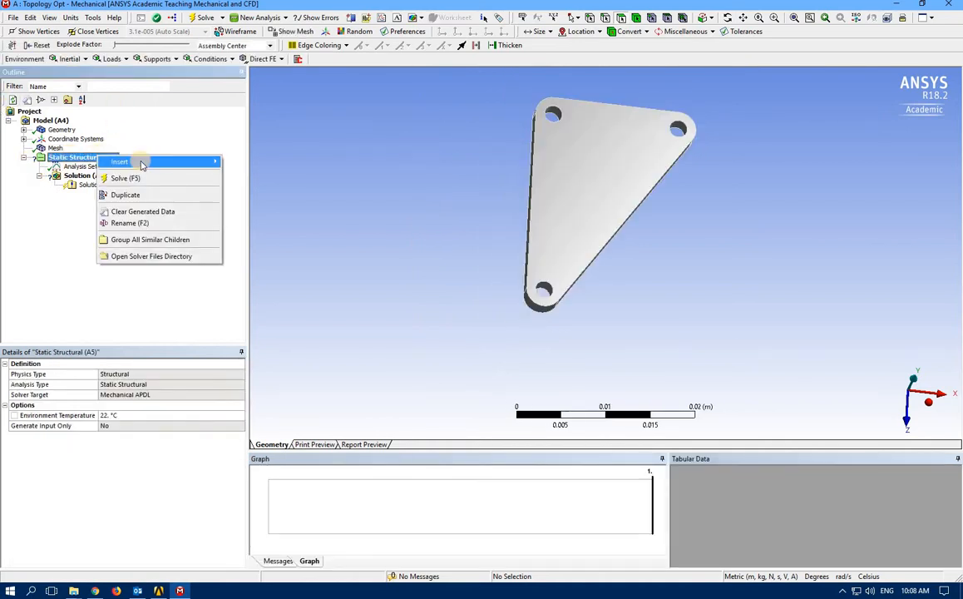
{"action": "mouse_move", "coordinate": [133, 161]}
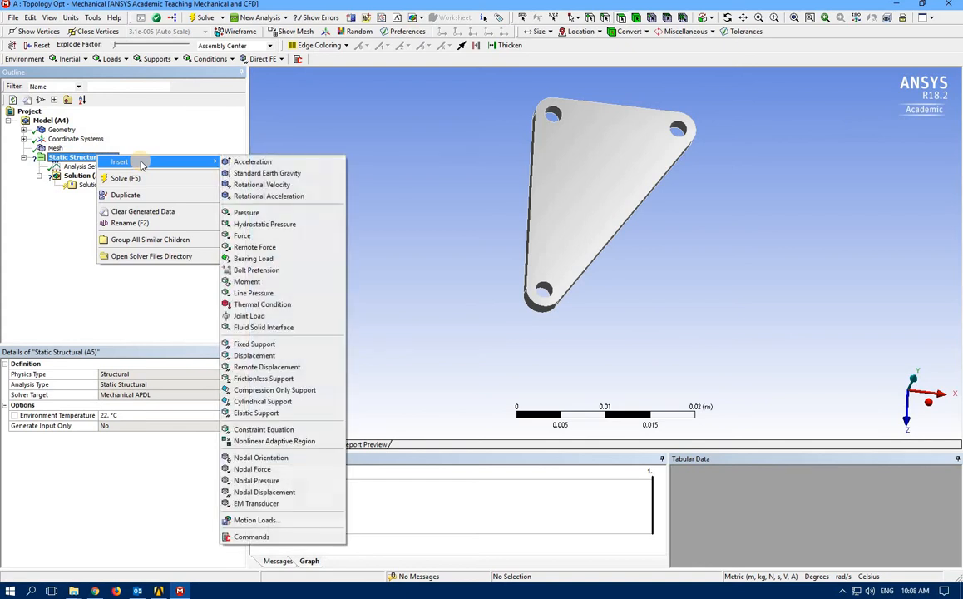
{"action": "left_click", "coordinate": [284, 405]}
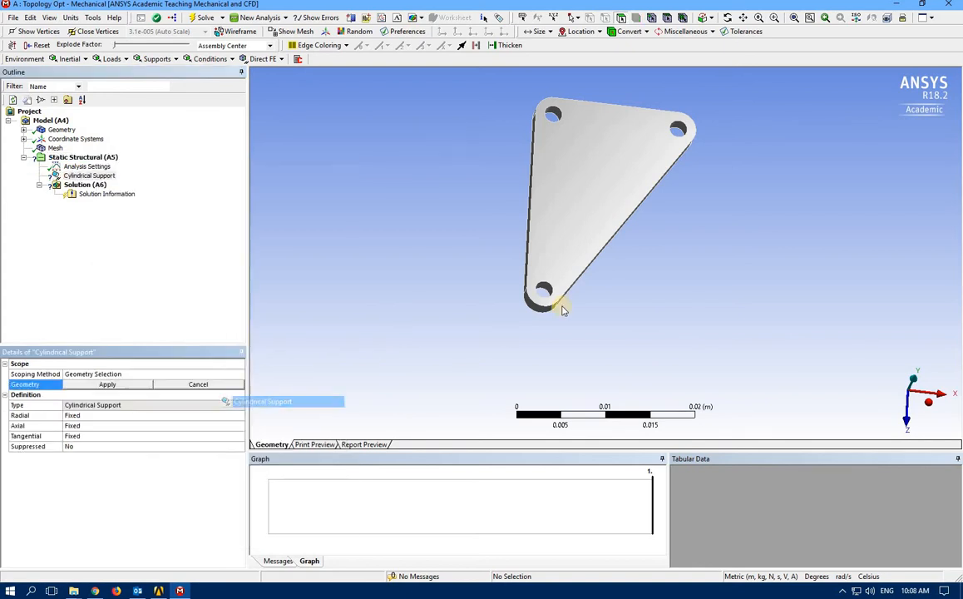
{"action": "left_click", "coordinate": [547, 291]}
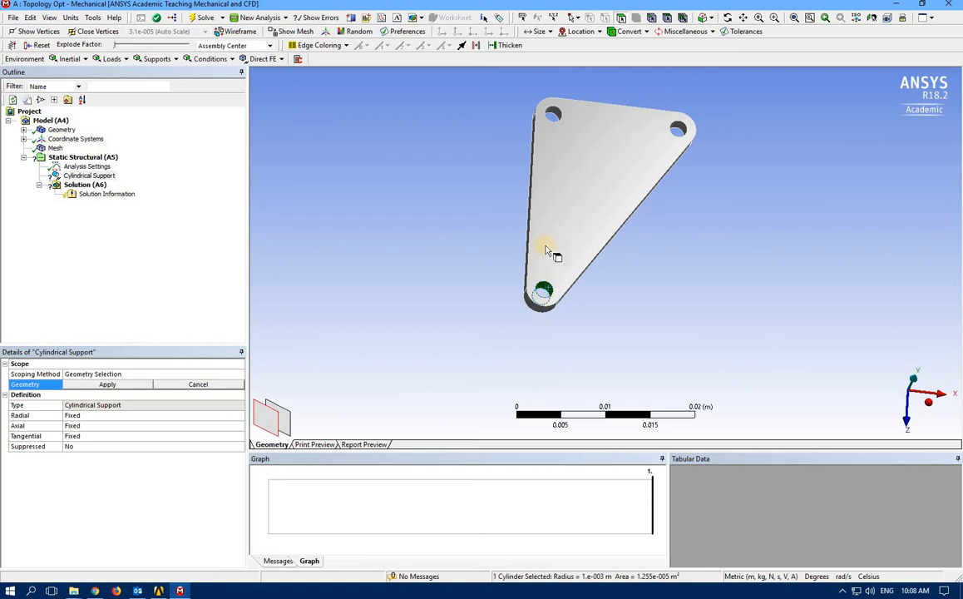
{"action": "left_click", "coordinate": [554, 115], "text": "ctrl"}
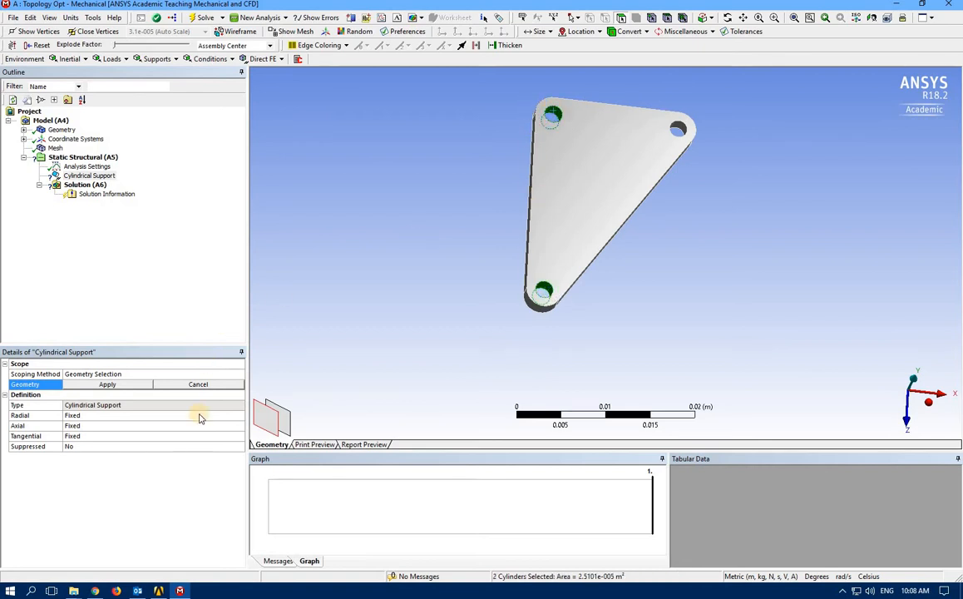
{"action": "left_click", "coordinate": [87, 386]}
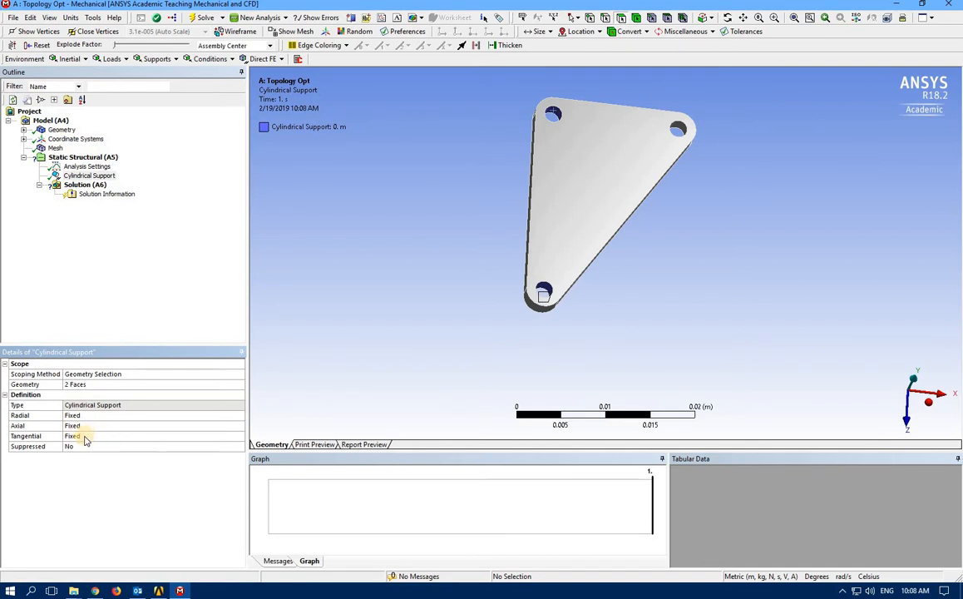
Set the tangential direction of the cylindrical support to Free.
{"action": "left_click", "coordinate": [234, 435]}
{"action": "left_click", "coordinate": [239, 438]}
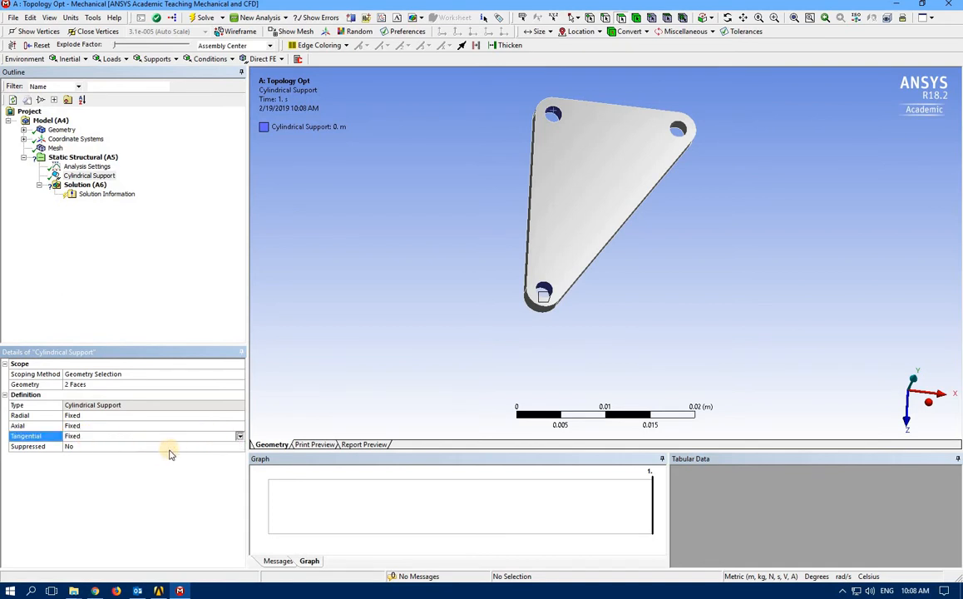
{"action": "left_click", "coordinate": [157, 454]}
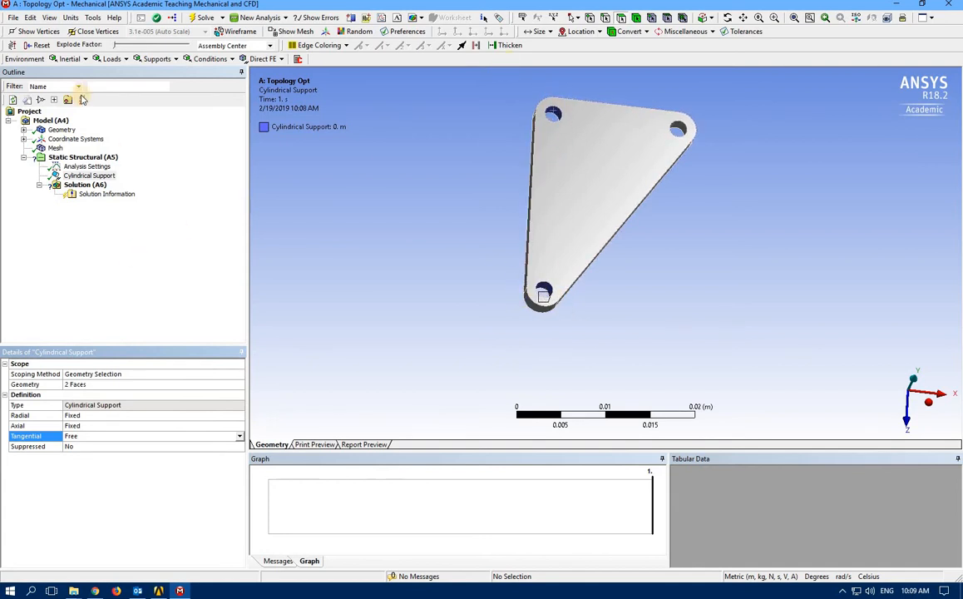
Add a bearing load to the static structural analysis on the inner face of the plate's remaining unsupported hole.
{"action": "left_click", "coordinate": [73, 158]}
{"action": "right_click", "coordinate": [74, 158]}
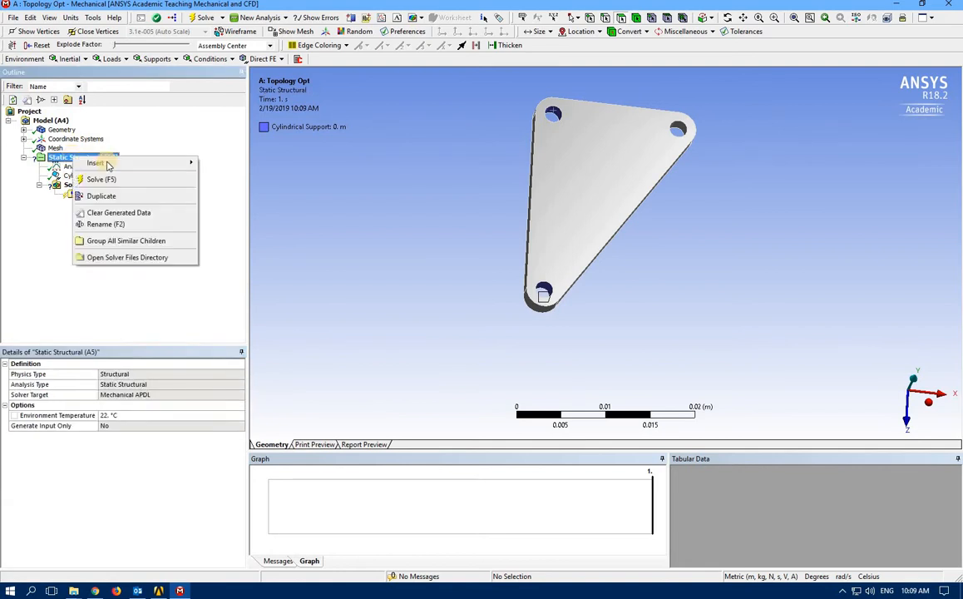
{"action": "mouse_move", "coordinate": [106, 164]}
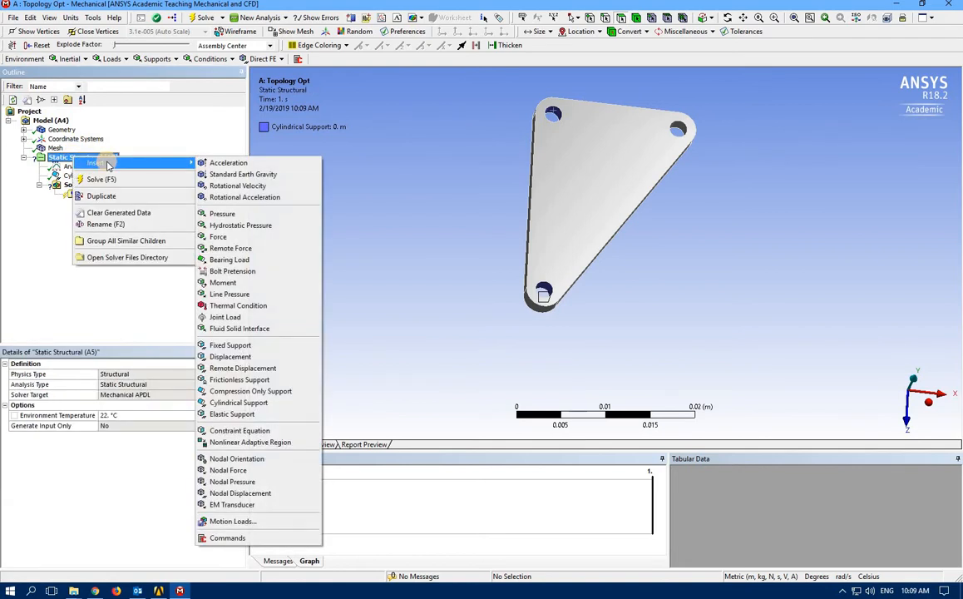
{"action": "left_click", "coordinate": [247, 263]}
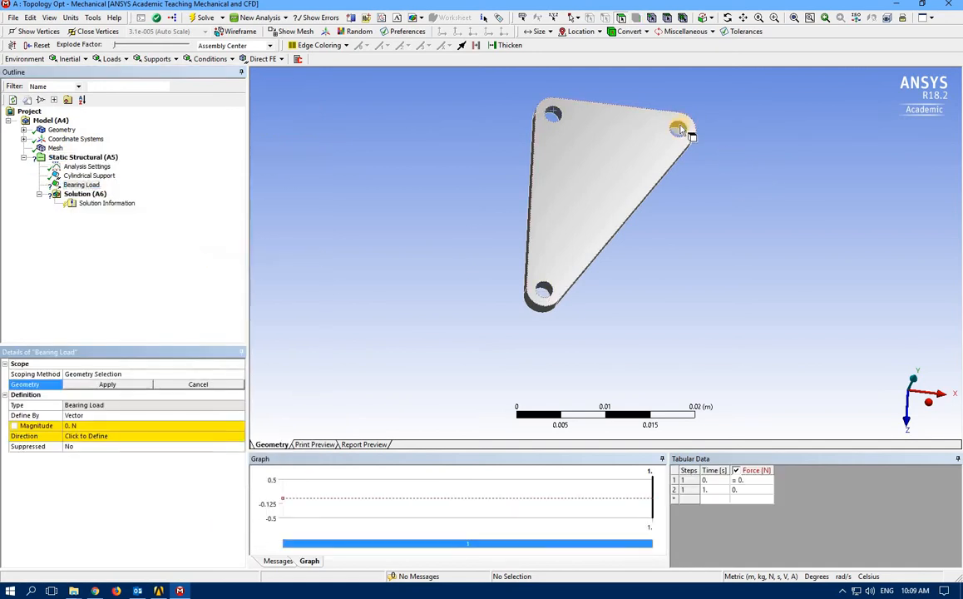
{"action": "left_click", "coordinate": [680, 129]}
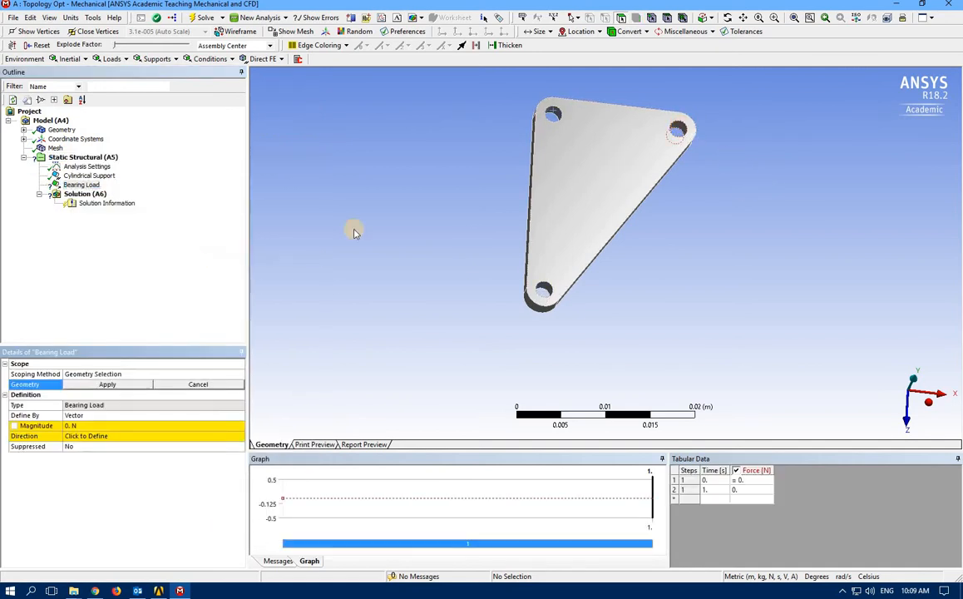
{"action": "left_click", "coordinate": [109, 384]}
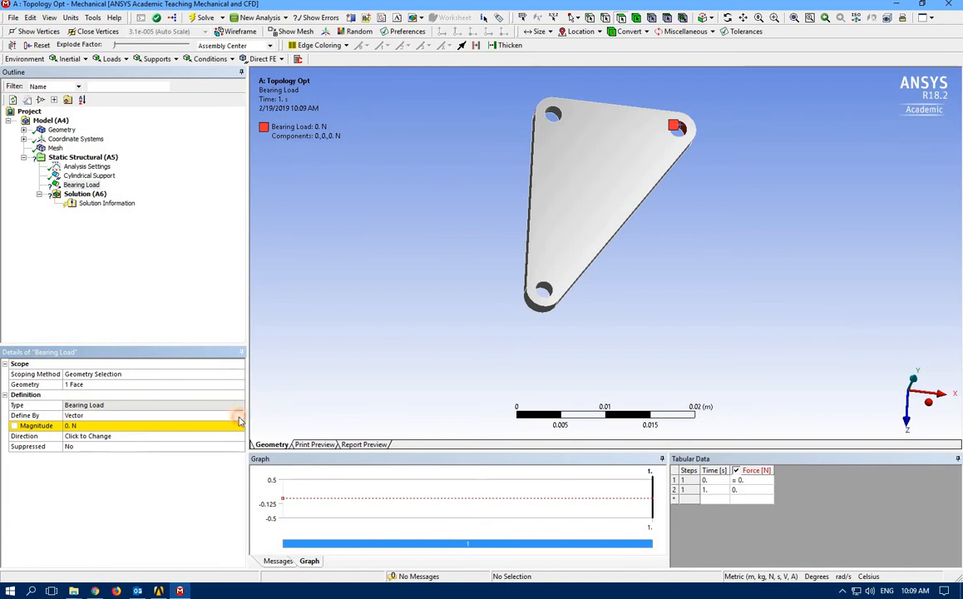
Define the bearing load by components, with 50 N in X and 100 N in Z.
{"action": "left_click", "coordinate": [240, 416]}
{"action": "left_click", "coordinate": [240, 416]}
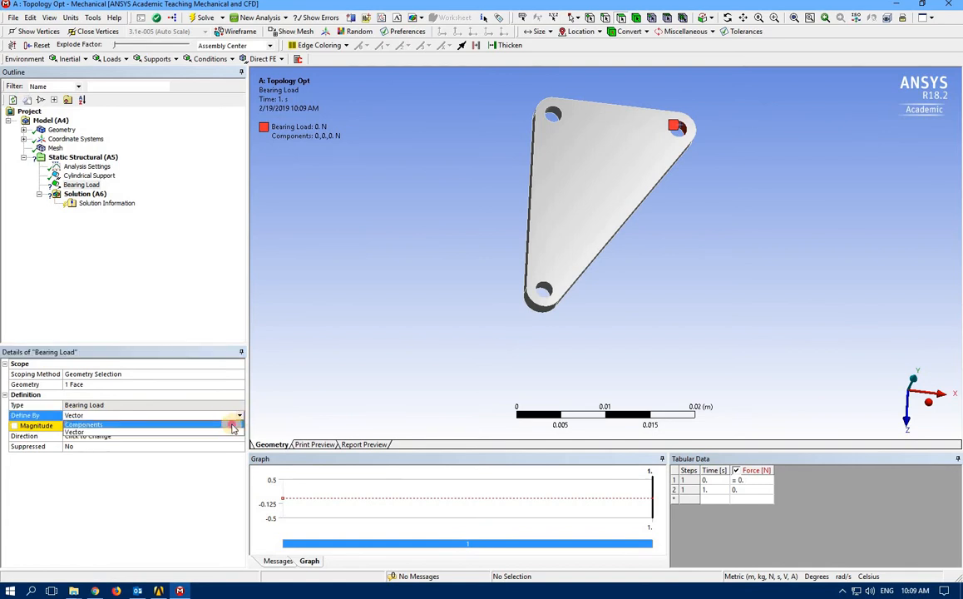
{"action": "left_click", "coordinate": [232, 425]}
{"action": "left_click", "coordinate": [117, 436]}
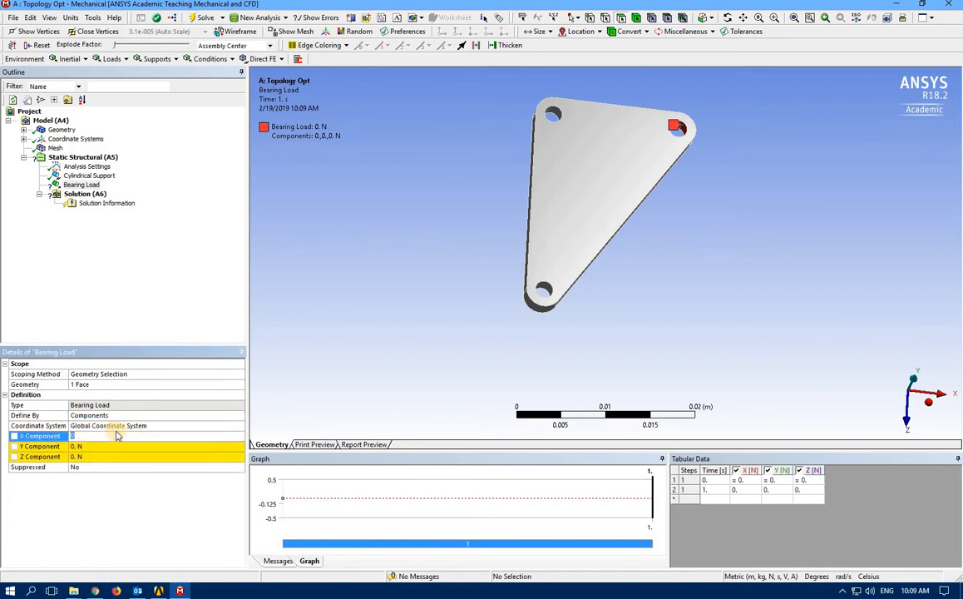
{"action": "key", "text": "Return"}
{"action": "left_click", "coordinate": [91, 455]}
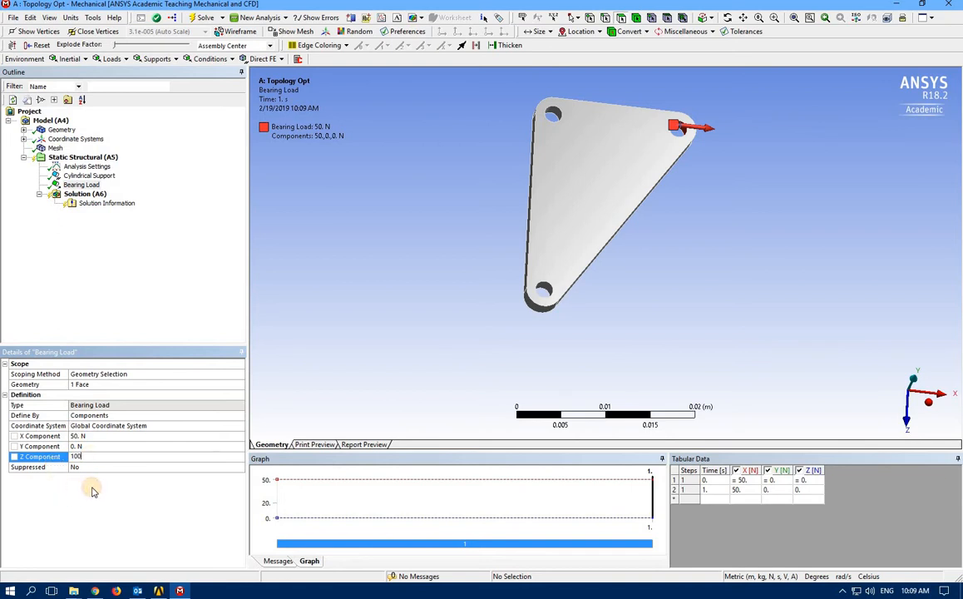
{"action": "key", "text": "Return"}
{"action": "left_click", "coordinate": [90, 273]}
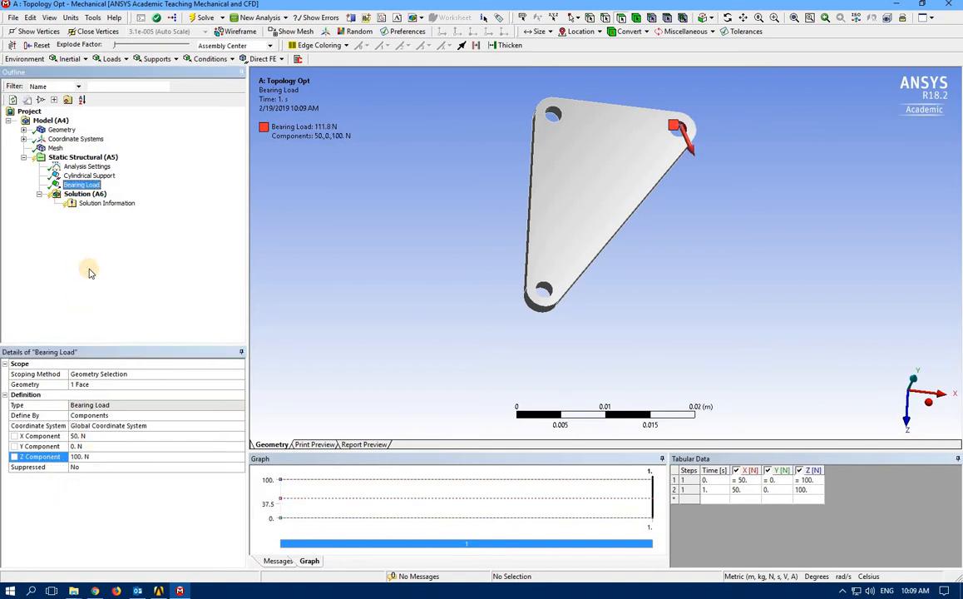
Add an equivalent (von-Mises) stress result to the static structural solution and solve the analysis.
{"action": "right_click", "coordinate": [78, 194]}
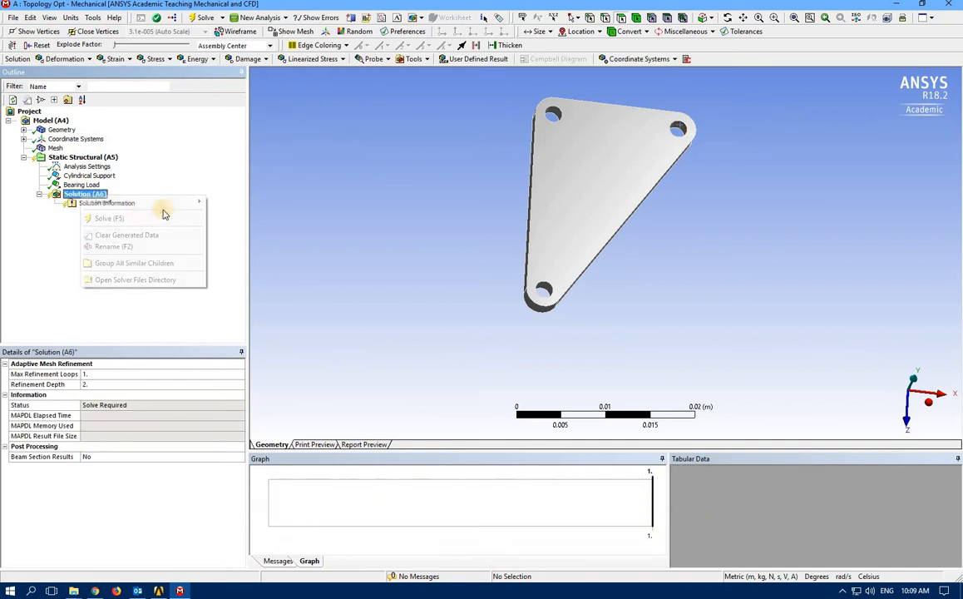
{"action": "mouse_move", "coordinate": [167, 202]}
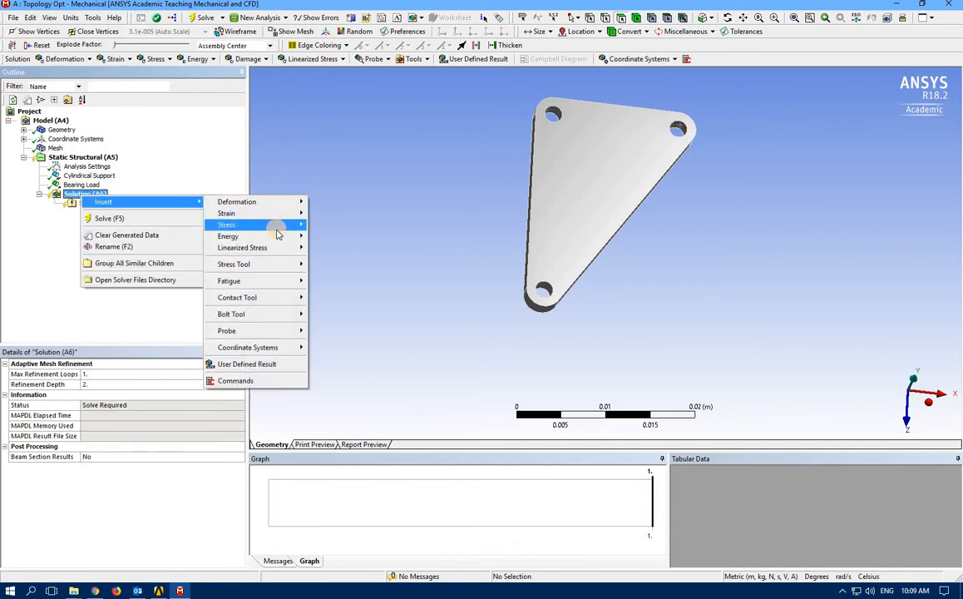
{"action": "mouse_move", "coordinate": [266, 225]}
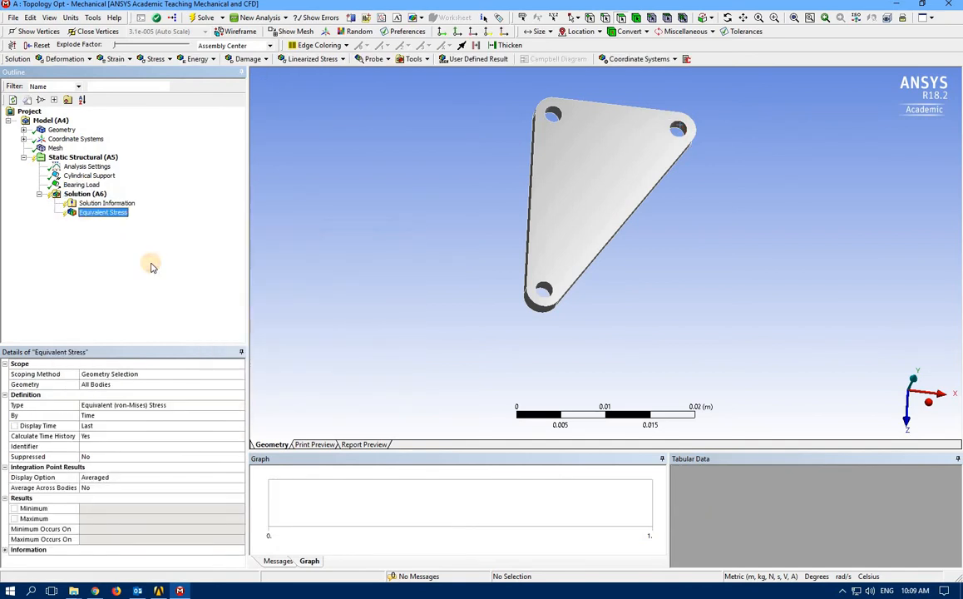
{"action": "left_click", "coordinate": [199, 18]}
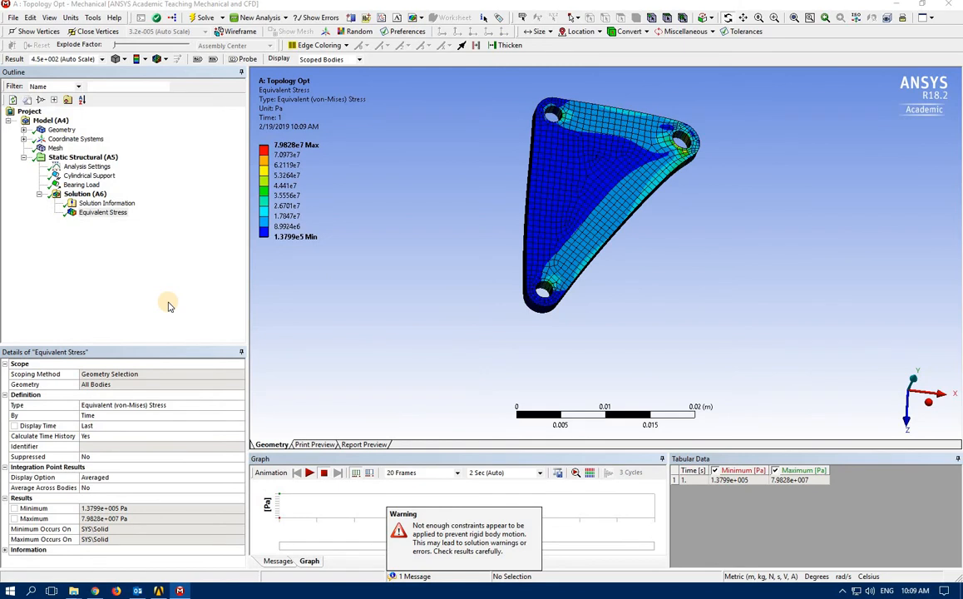
Examine the equivalent stress distribution on the plate and play its animation.
{"action": "middle_click_drag", "start_coordinate": [513, 153], "coordinate": [674, 125]}
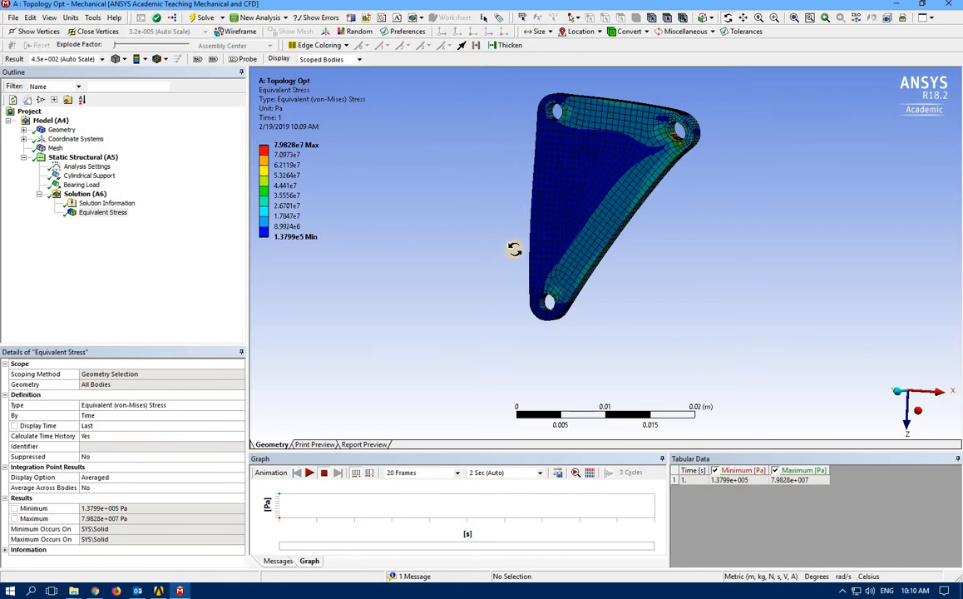
{"action": "left_click", "coordinate": [310, 473]}
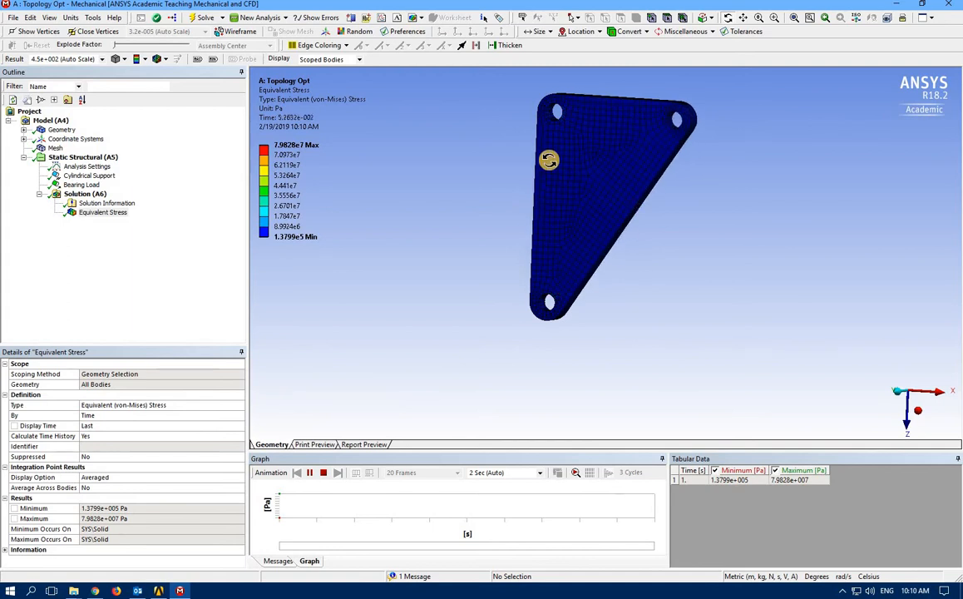
{"action": "left_click", "coordinate": [324, 472]}
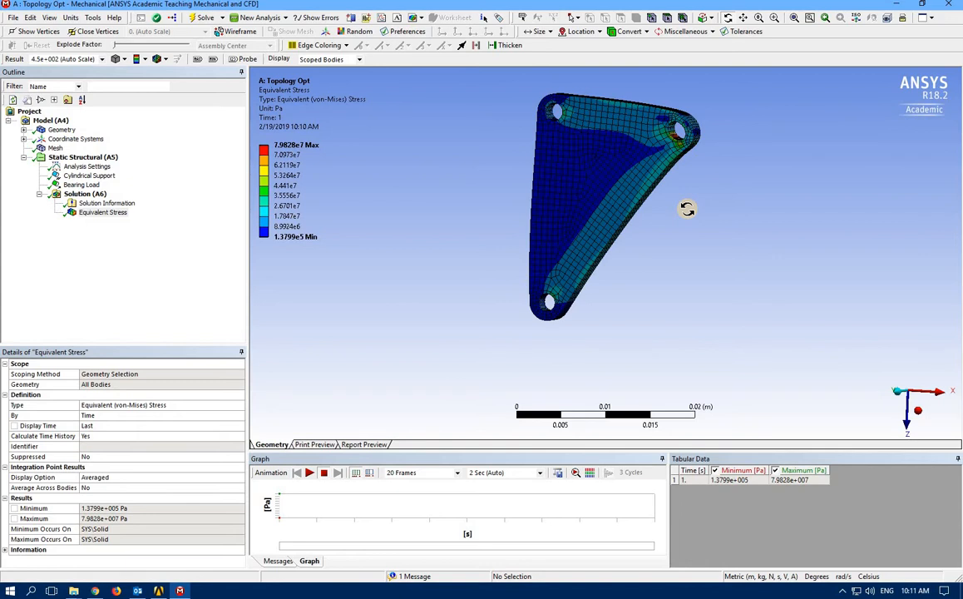
Return to Workbench, link a new Topology Optimization system to the static structural solution and open its setup in Mechanical.
{"action": "left_click", "coordinate": [949, 4]}
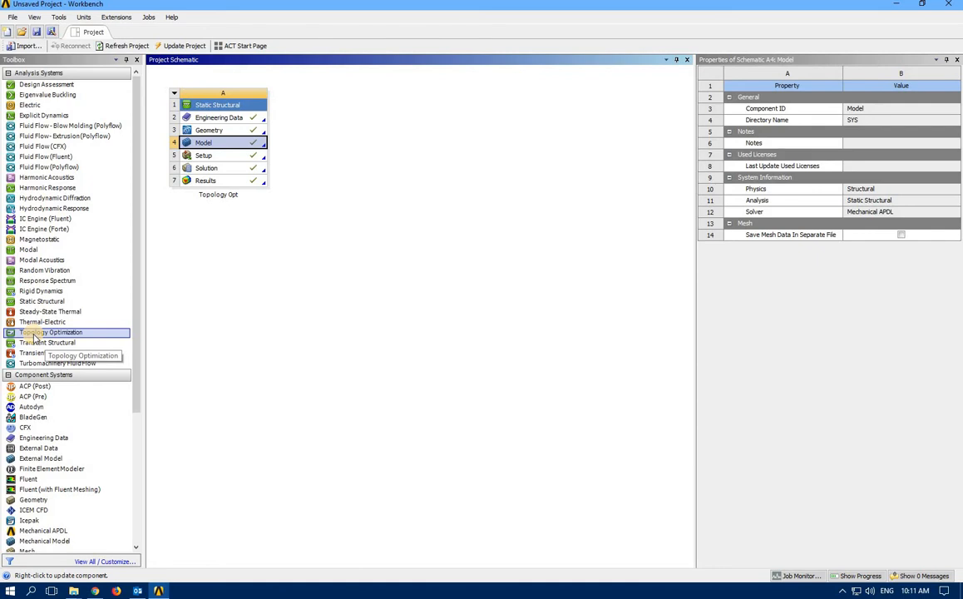
{"action": "left_click_drag", "start_coordinate": [34, 337], "coordinate": [255, 169]}
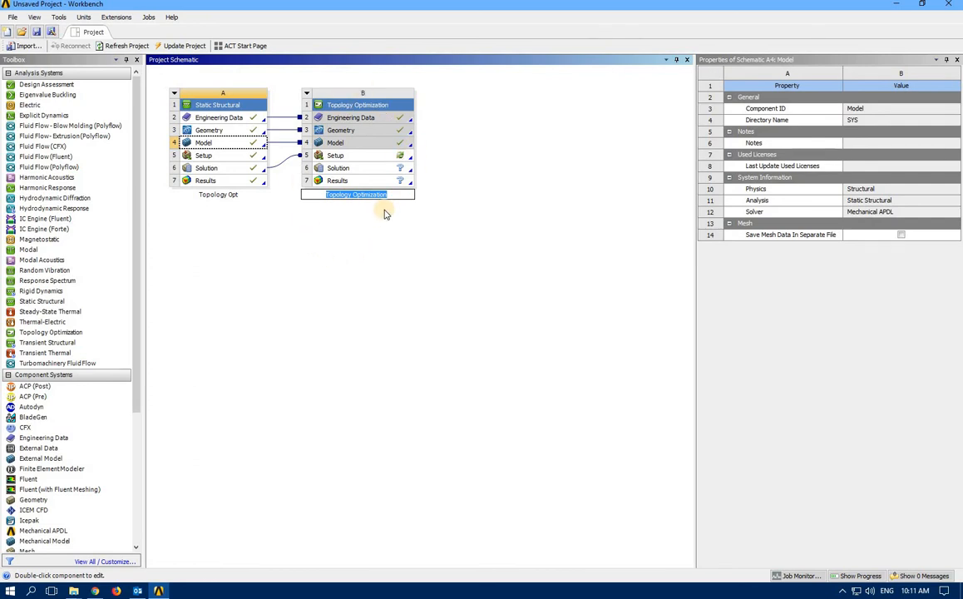
{"action": "double_click", "coordinate": [347, 158]}
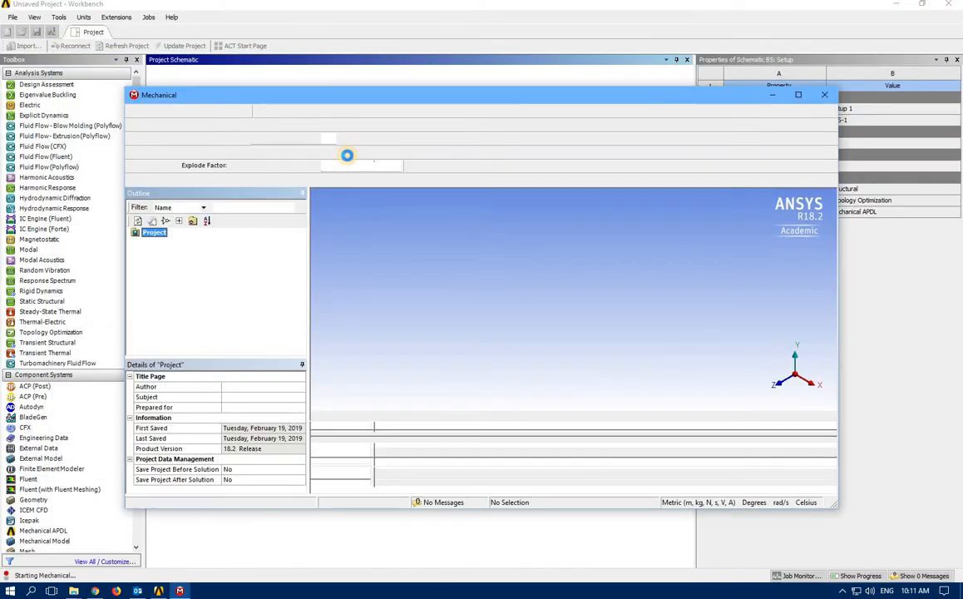
{"action": "left_click", "coordinate": [797, 95]}
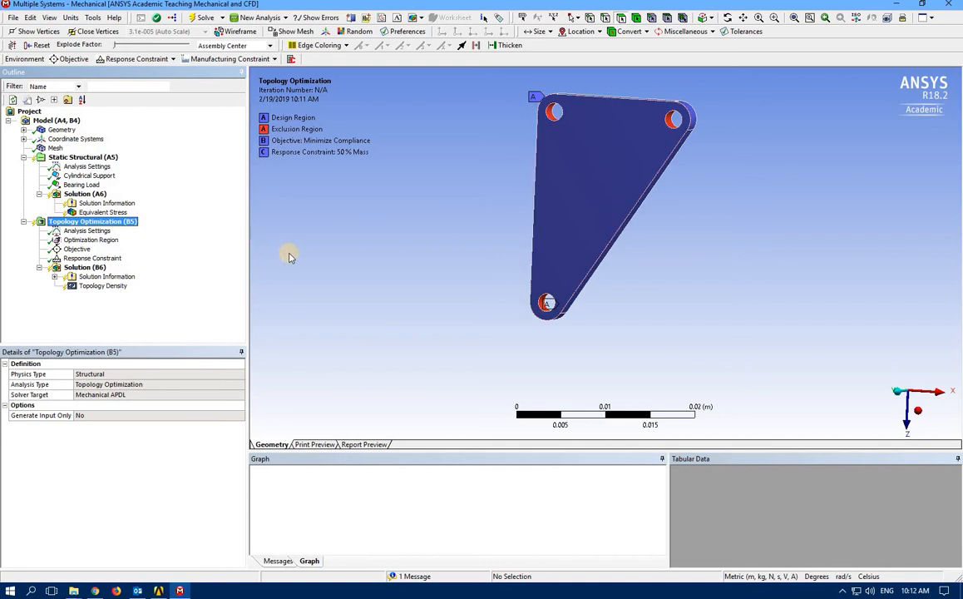
Review the topology optimization's analysis settings, including output controls and data management, its optimization region and its objective.
{"action": "left_click", "coordinate": [88, 231]}
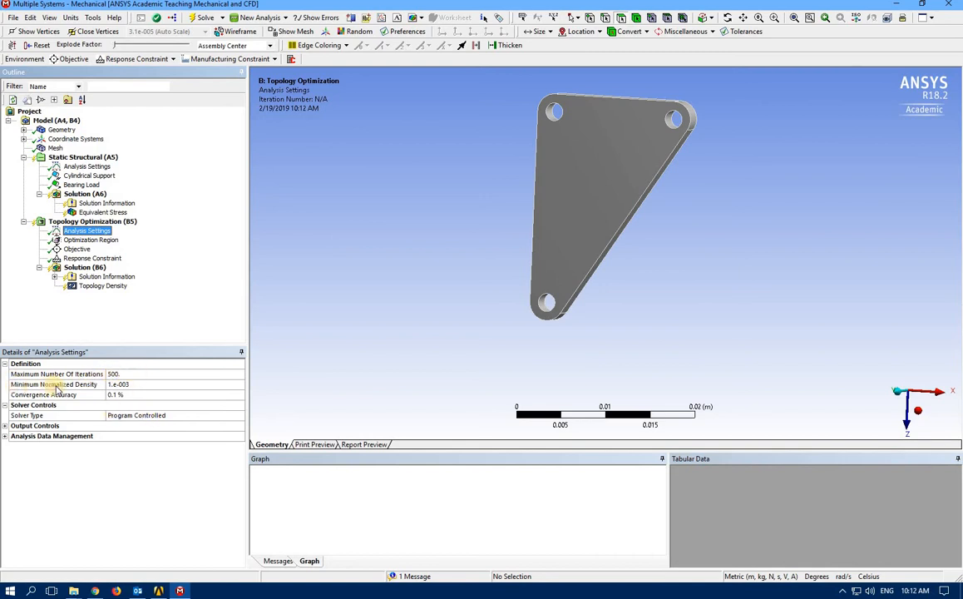
{"action": "left_click", "coordinate": [6, 426]}
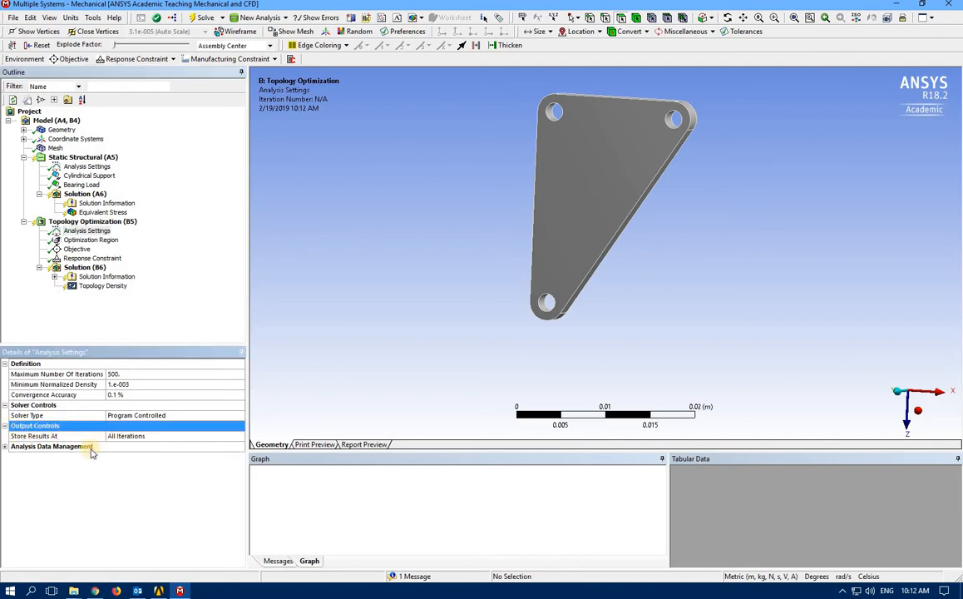
{"action": "left_click", "coordinate": [5, 447]}
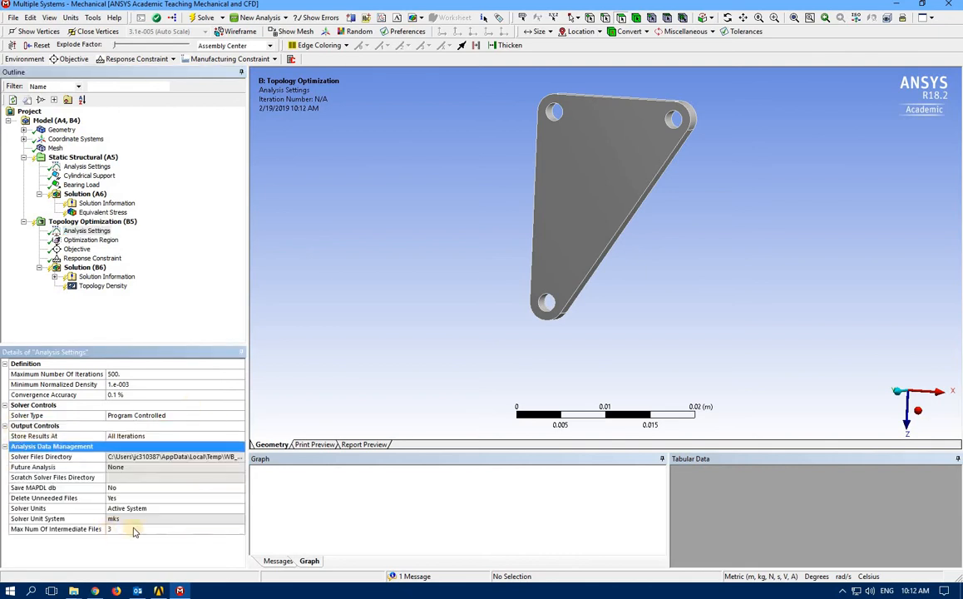
{"action": "left_click", "coordinate": [90, 239]}
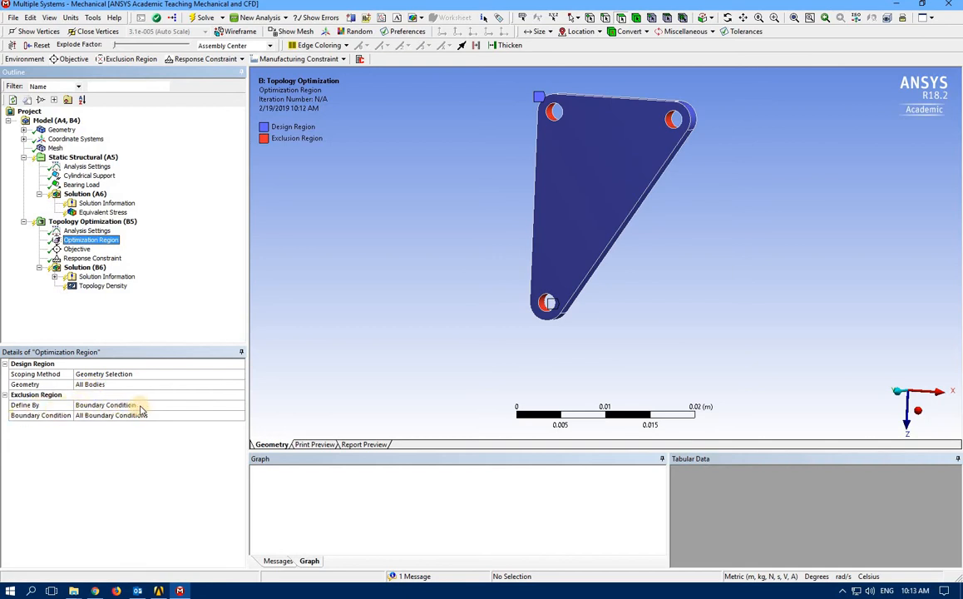
{"action": "left_click", "coordinate": [75, 250]}
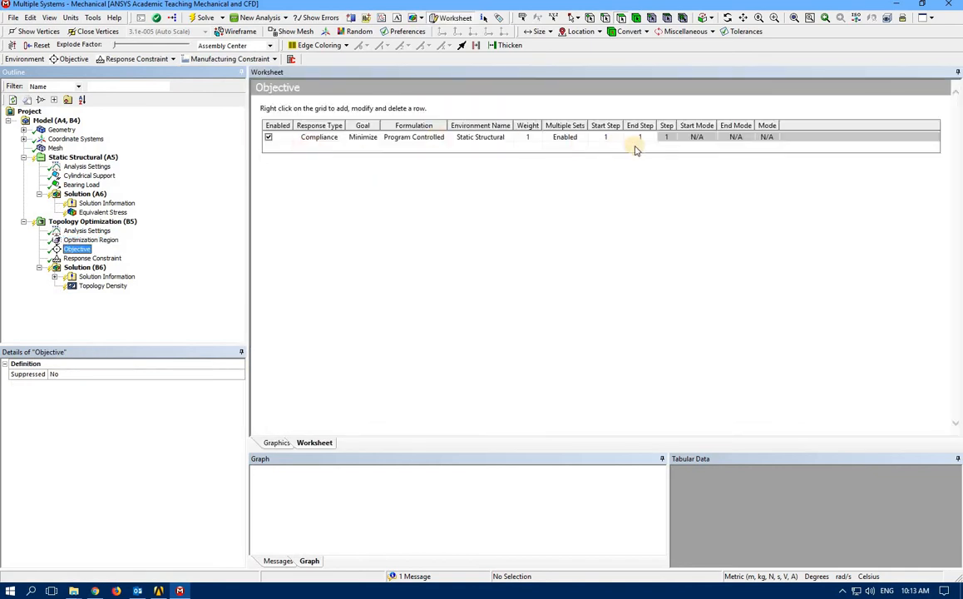
Keep Mass as the response constraint's response and set the percent to retain to 60%.
{"action": "left_click", "coordinate": [77, 259]}
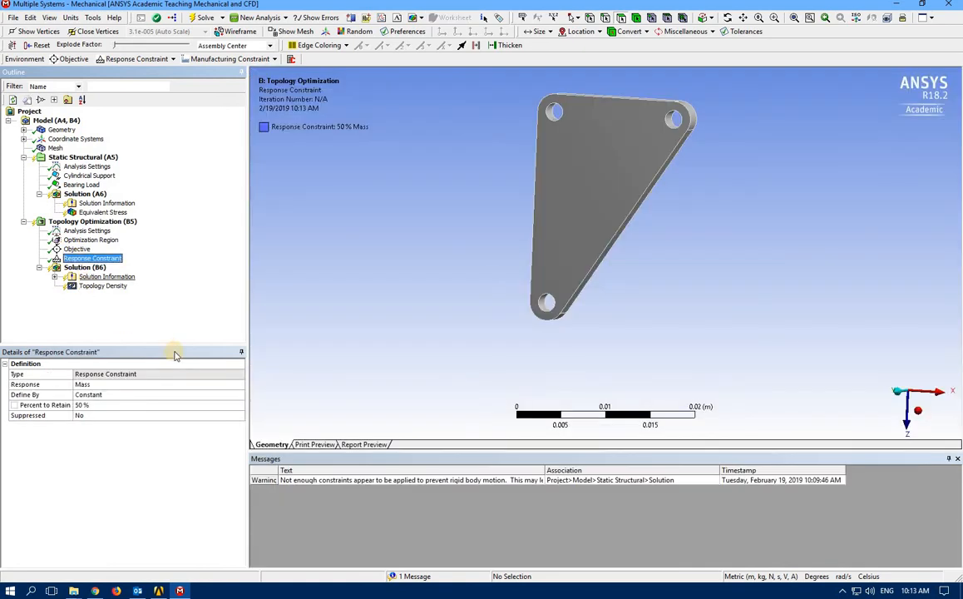
{"action": "left_click", "coordinate": [241, 386]}
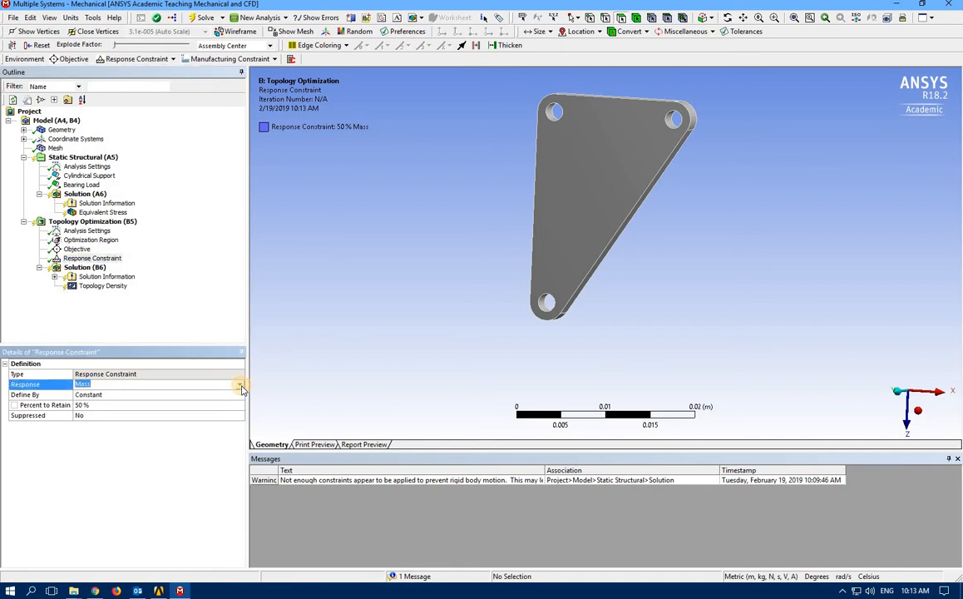
{"action": "left_click", "coordinate": [240, 384]}
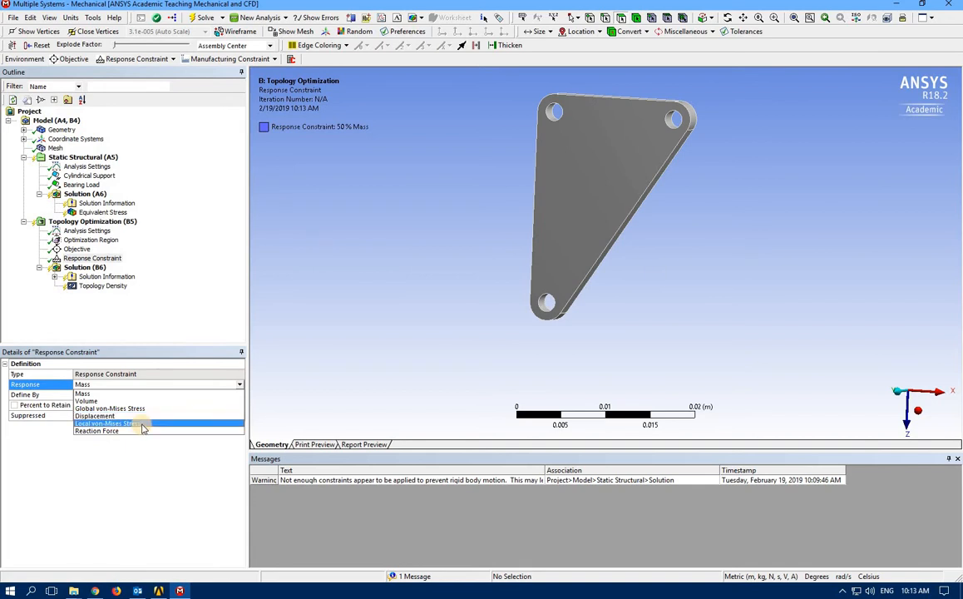
{"action": "left_click", "coordinate": [87, 394]}
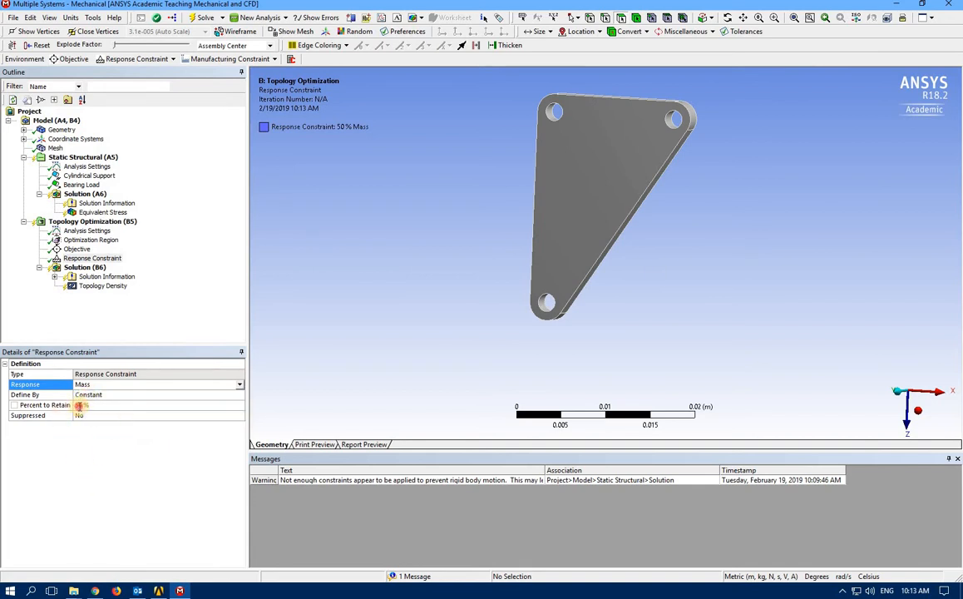
{"action": "left_click", "coordinate": [79, 405]}
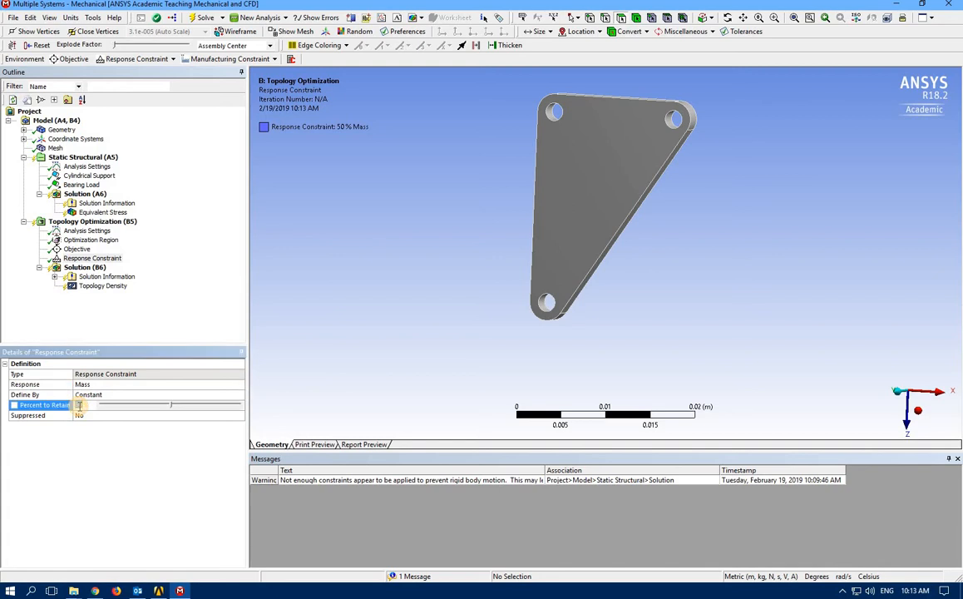
{"action": "left_click", "coordinate": [99, 485]}
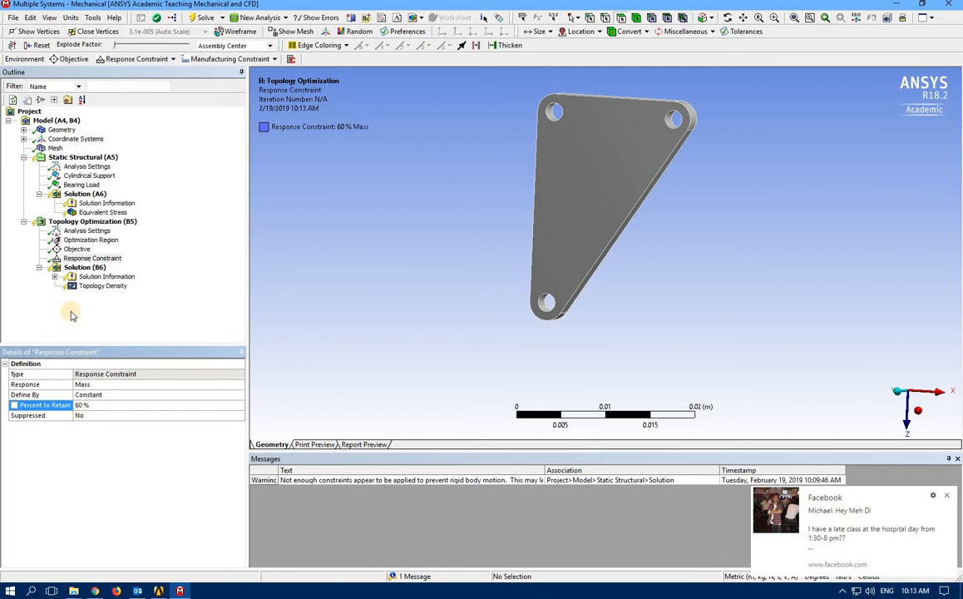
Keep the STL topology export set to Yes in the topology optimization solution and solve it.
{"action": "left_click", "coordinate": [85, 267]}
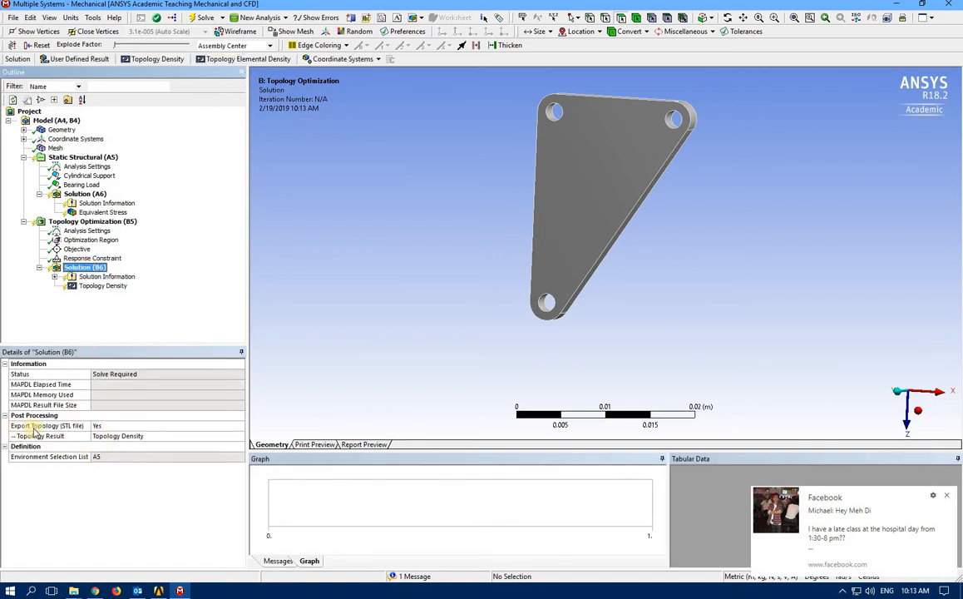
{"action": "left_click", "coordinate": [97, 426]}
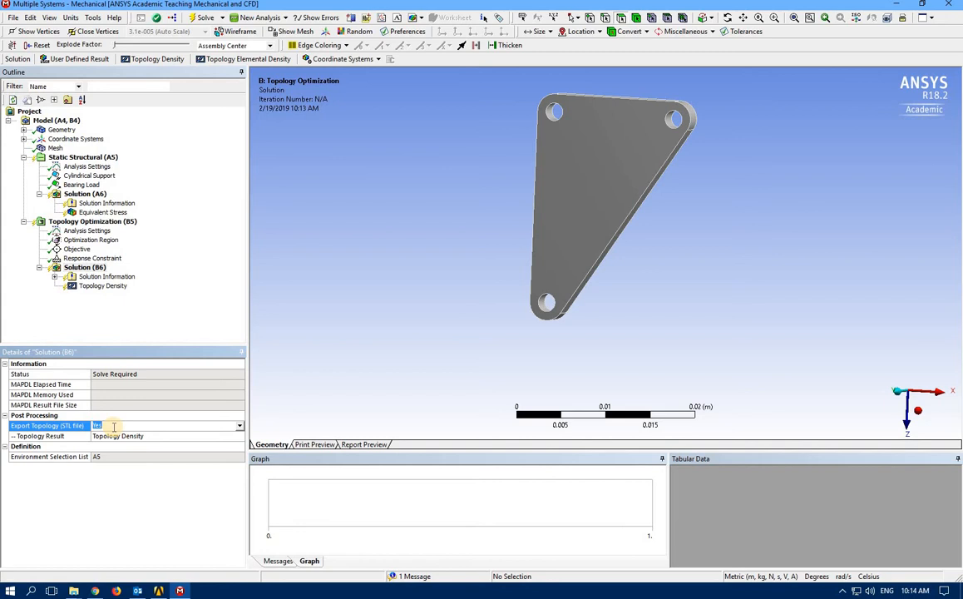
{"action": "left_click", "coordinate": [96, 425]}
{"action": "left_click", "coordinate": [196, 17]}
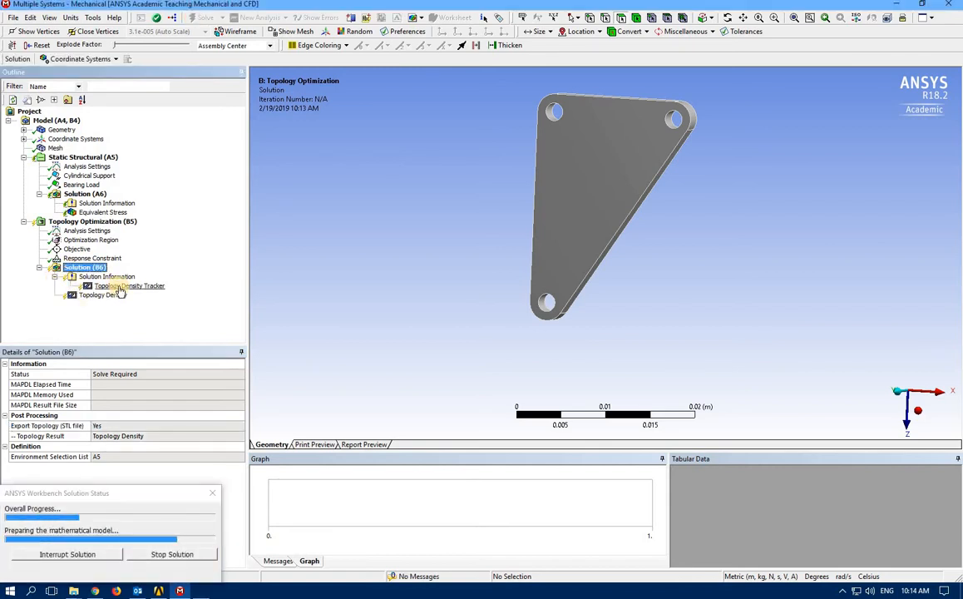
Examine the topology density tracker and the topology density result, and animate the density result.
{"action": "left_click", "coordinate": [121, 286]}
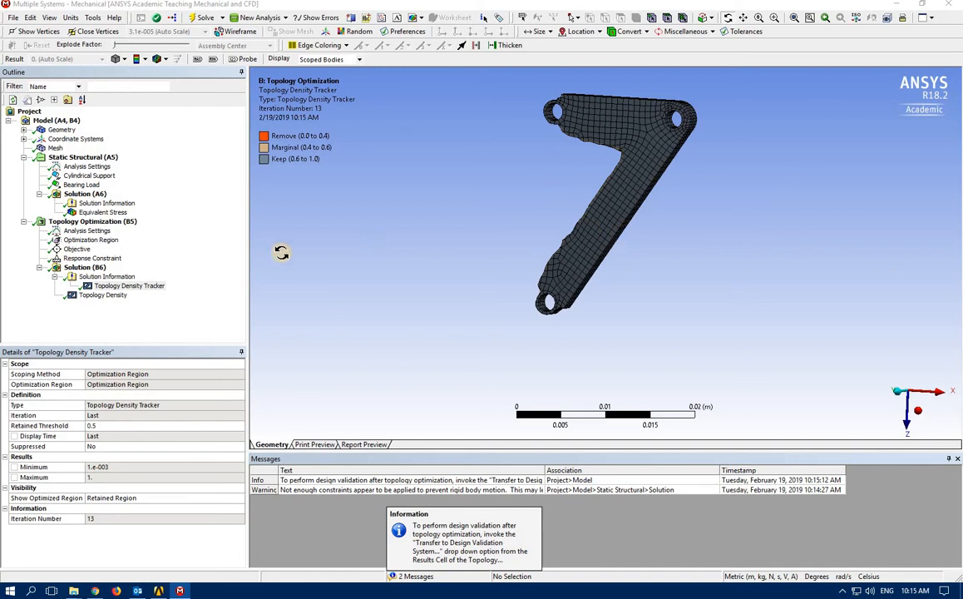
{"action": "left_click", "coordinate": [94, 296]}
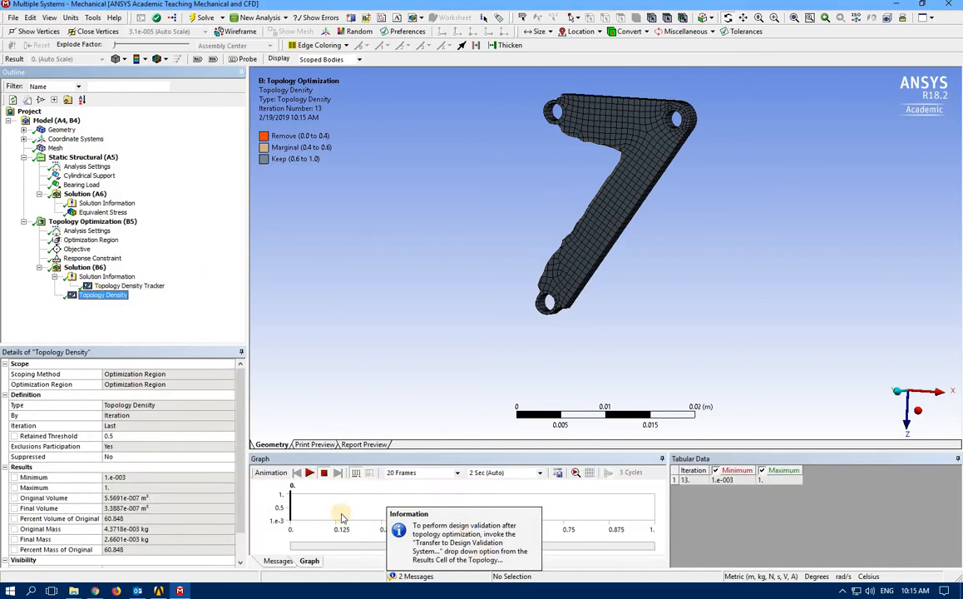
{"action": "left_click", "coordinate": [310, 472]}
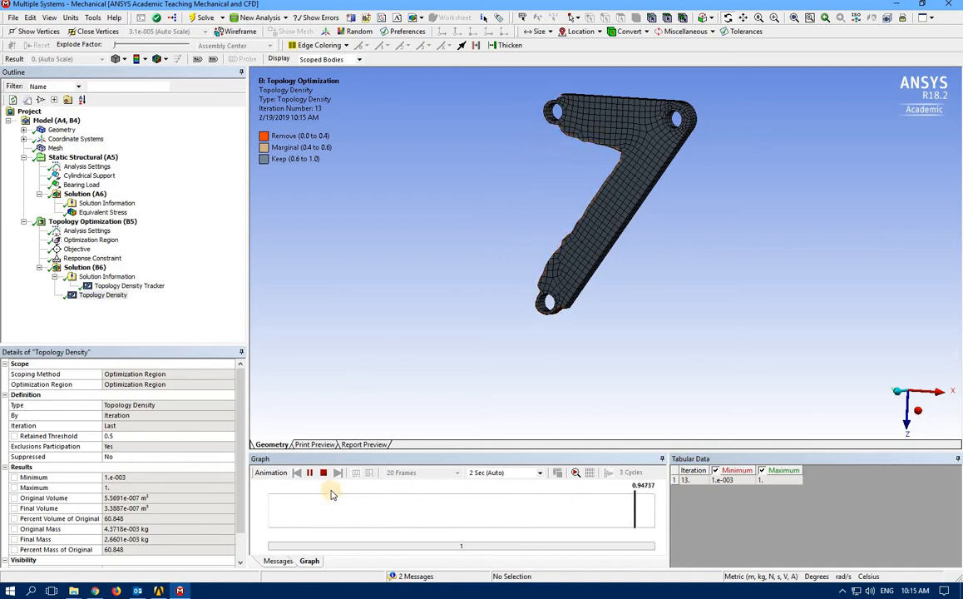
Back in Workbench, transfer the topology optimization results to a design validation system and update the Results cell.
{"action": "left_click", "coordinate": [948, 5]}
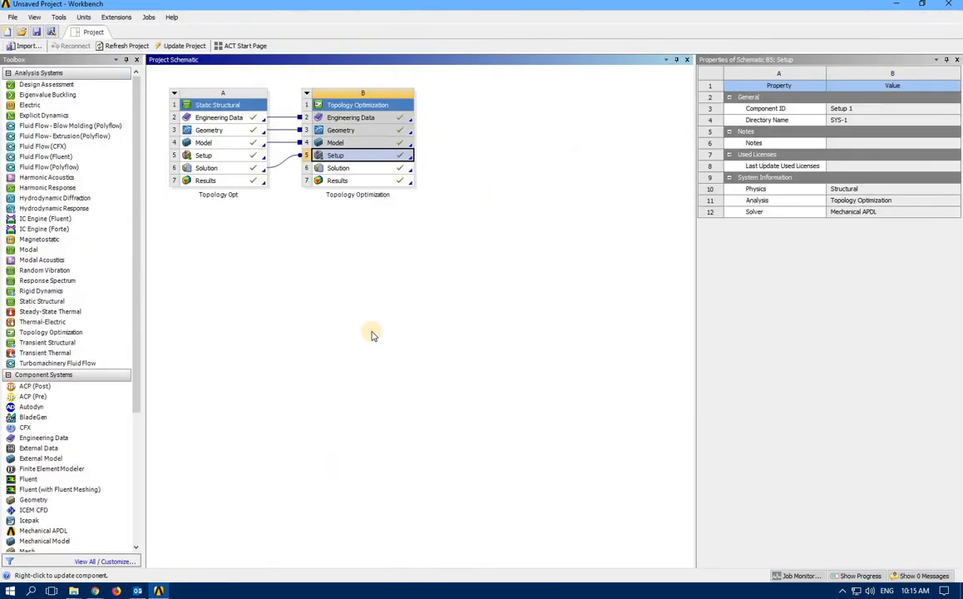
{"action": "left_click", "coordinate": [355, 172]}
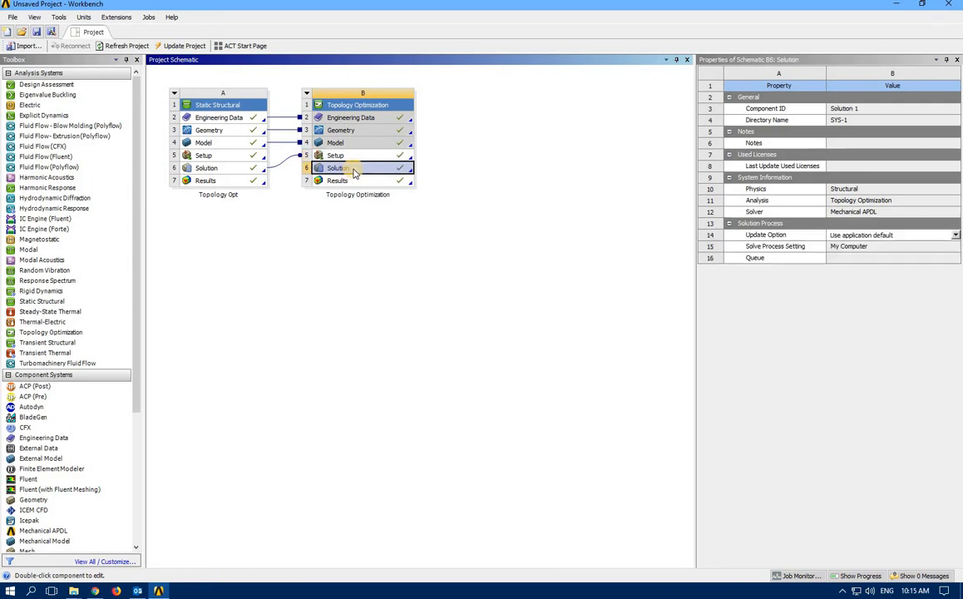
{"action": "right_click", "coordinate": [354, 171]}
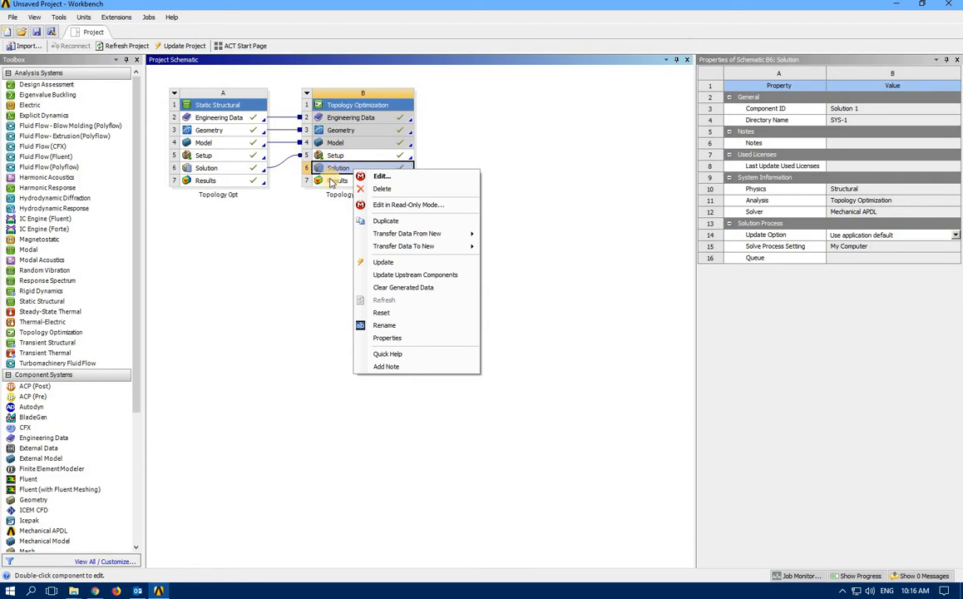
{"action": "left_click", "coordinate": [331, 182]}
{"action": "right_click", "coordinate": [332, 181]}
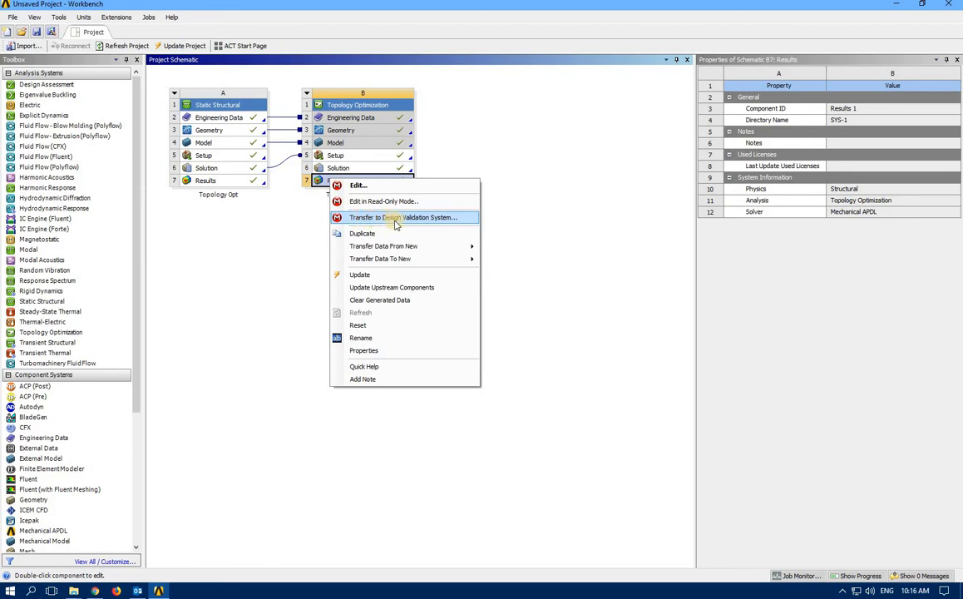
{"action": "left_click", "coordinate": [469, 218]}
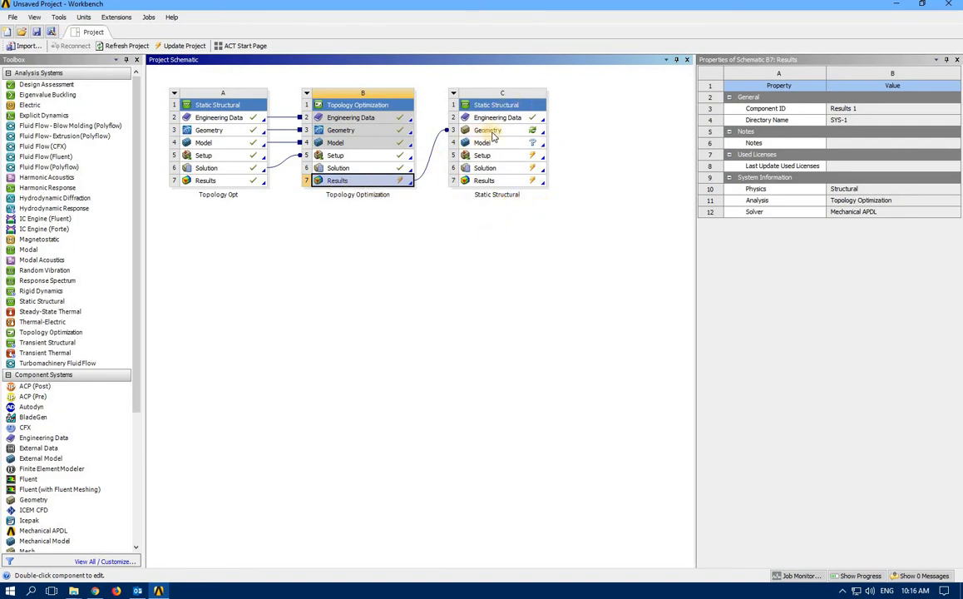
{"action": "right_click", "coordinate": [367, 182]}
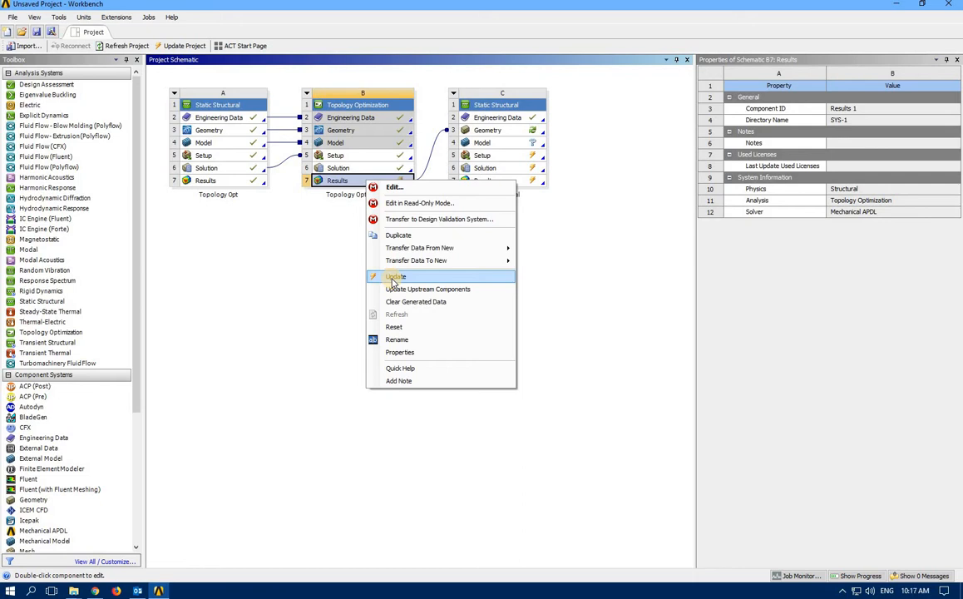
{"action": "left_click", "coordinate": [393, 279]}
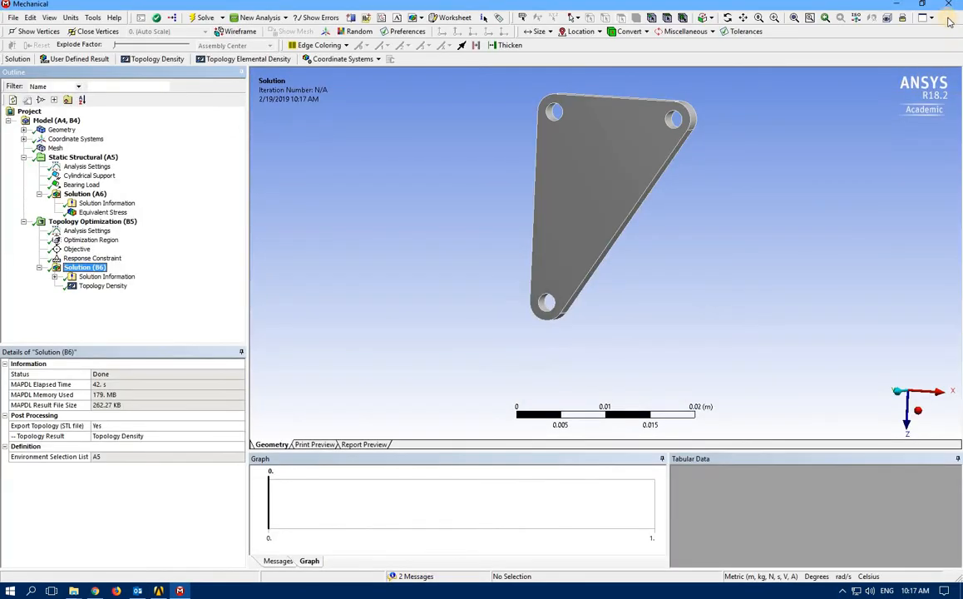
Return to Workbench, update the Geometry cell of the validation Static Structural system, and open that geometry in SpaceClaim.
{"action": "left_click", "coordinate": [948, 4]}
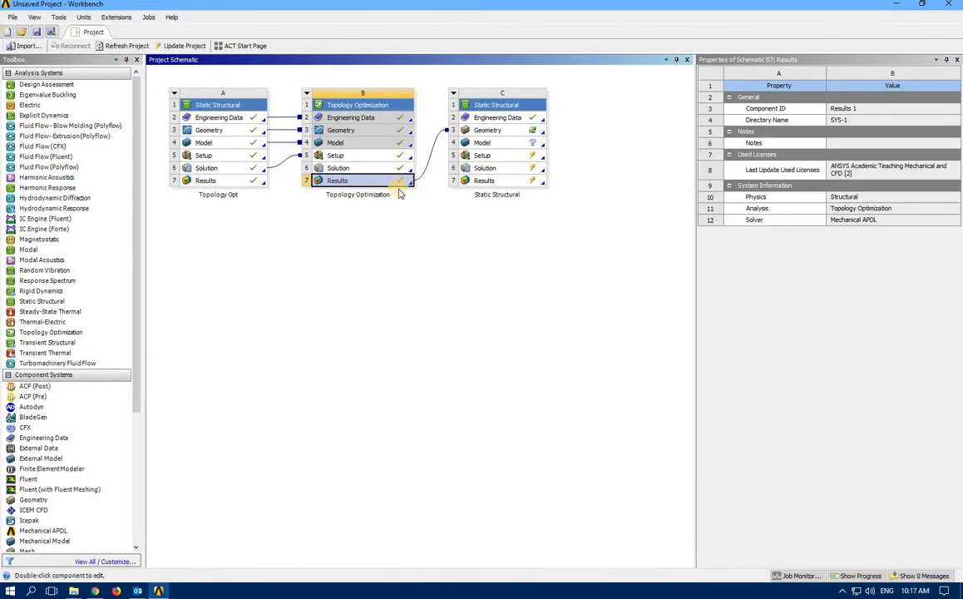
{"action": "right_click", "coordinate": [487, 133]}
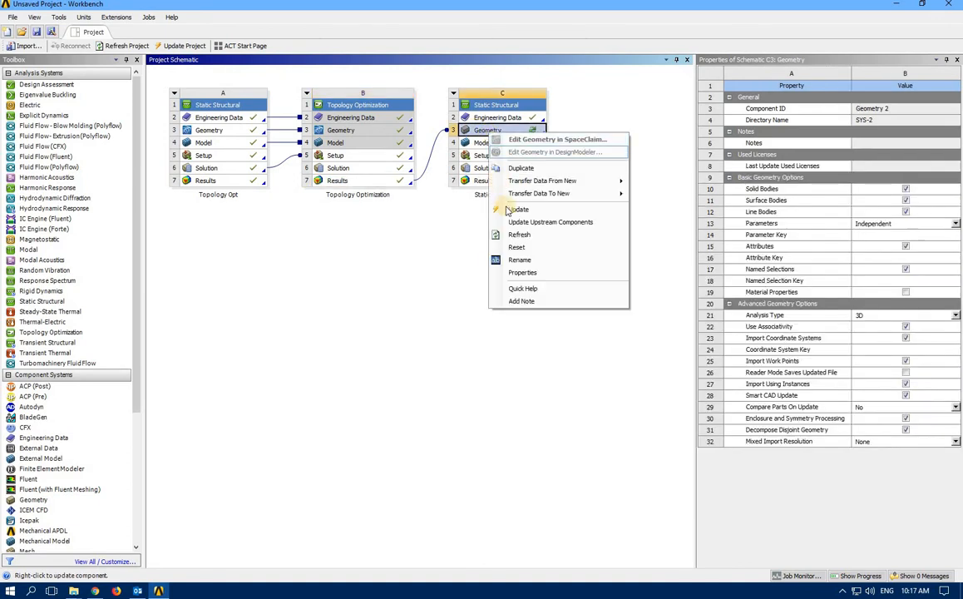
{"action": "left_click", "coordinate": [518, 208]}
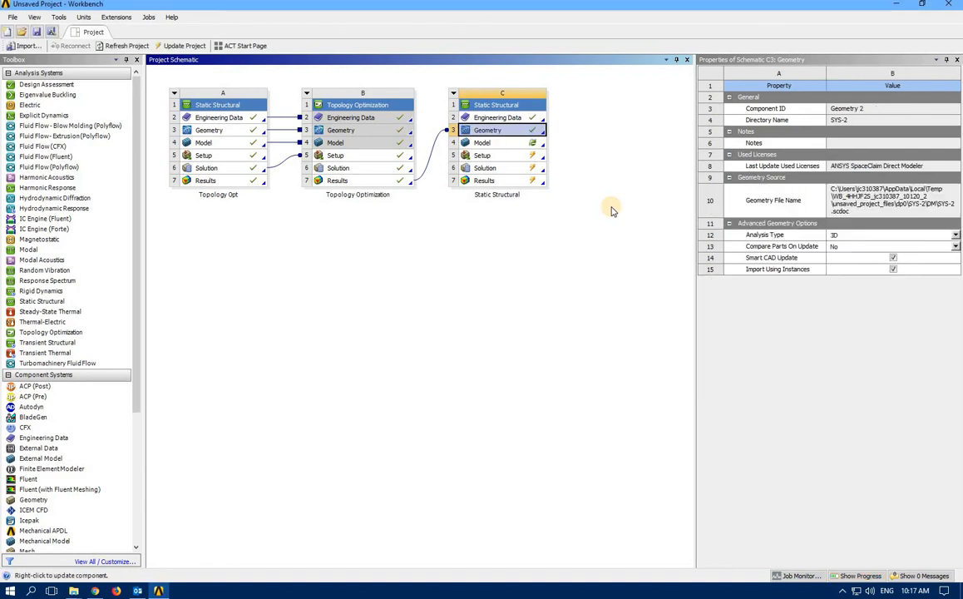
{"action": "double_click", "coordinate": [491, 135]}
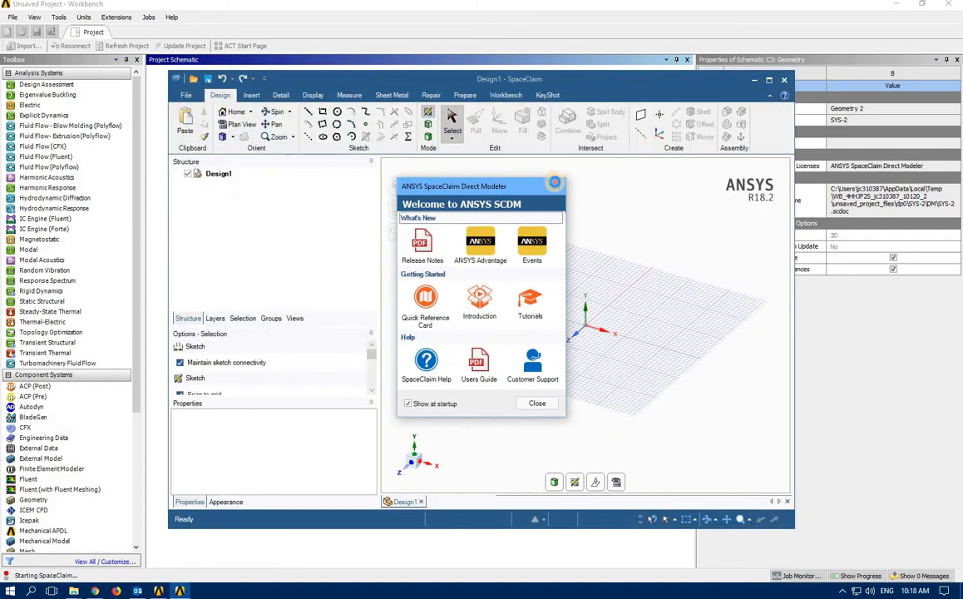
{"action": "left_click", "coordinate": [768, 80]}
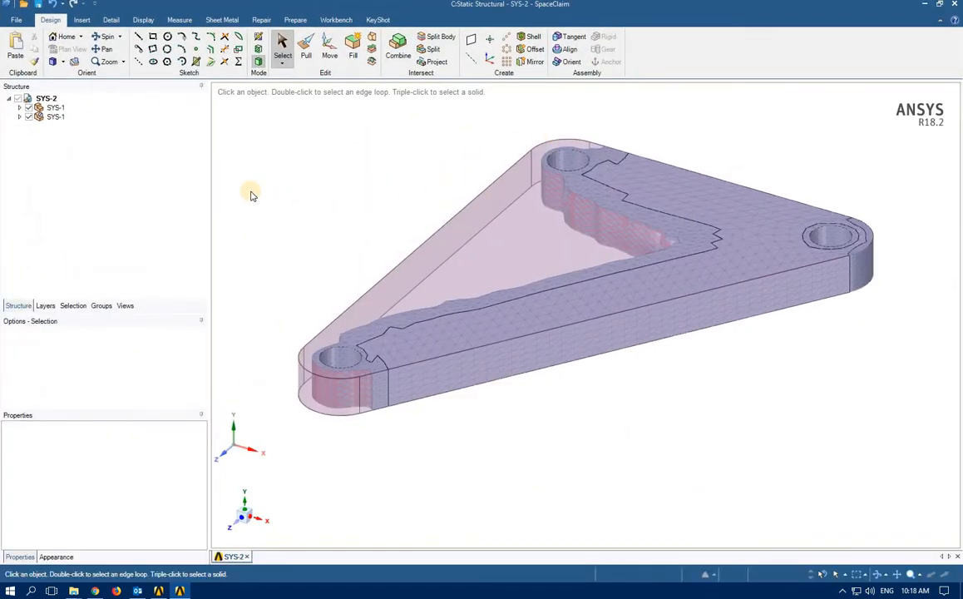
Identify the two SYS-1 components and hide the original plate, leaving only the topology-optimized faceted component displayed.
{"action": "left_click", "coordinate": [54, 108]}
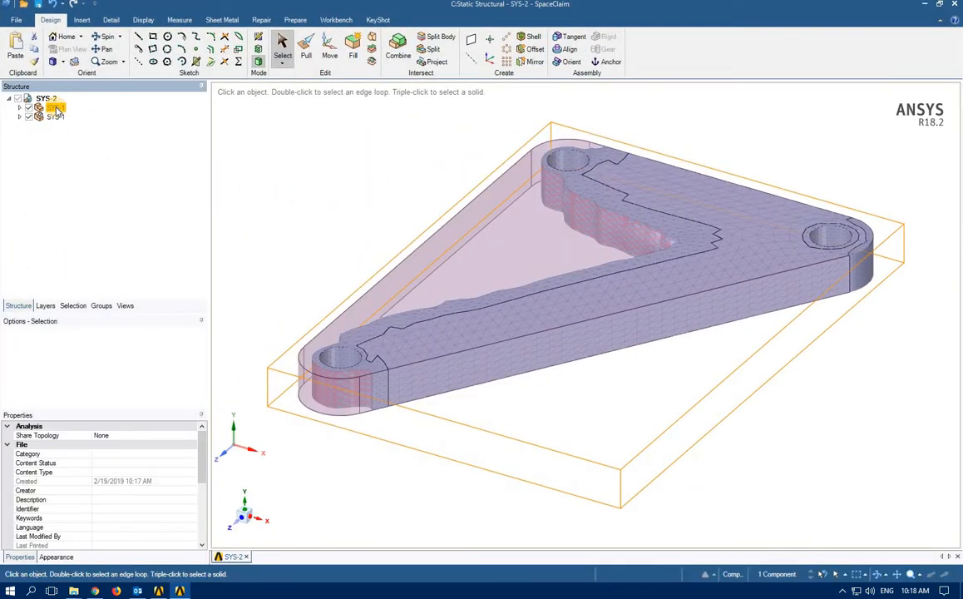
{"action": "mouse_move", "coordinate": [371, 242]}
{"action": "middle_mouse_down"}
{"action": "mouse_move", "coordinate": [350, 236]}
{"action": "mouse_move", "coordinate": [344, 220]}
{"action": "middle_mouse_up"}
{"action": "left_click", "coordinate": [56, 118]}
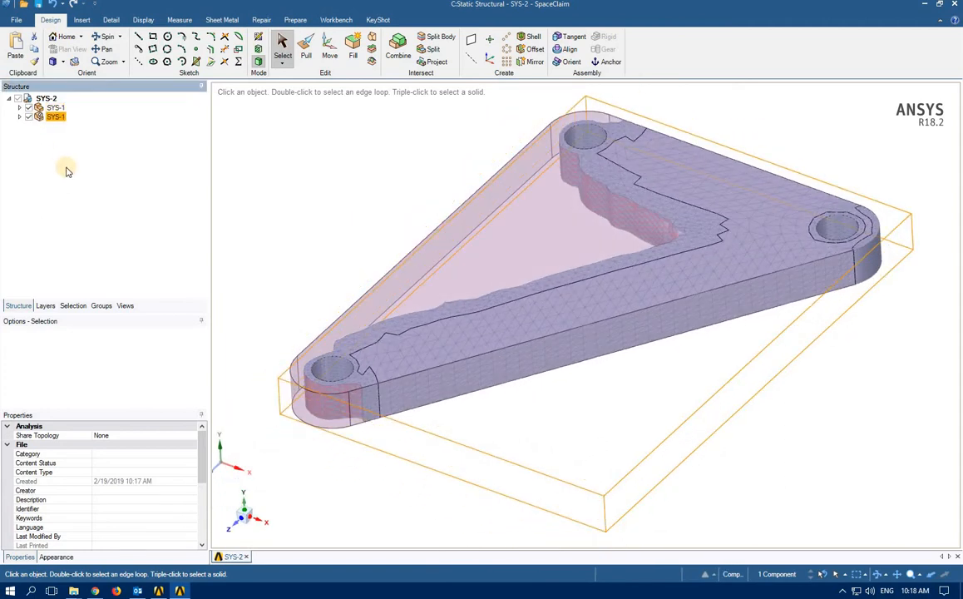
{"action": "left_click", "coordinate": [35, 109], "text": "ctrl"}
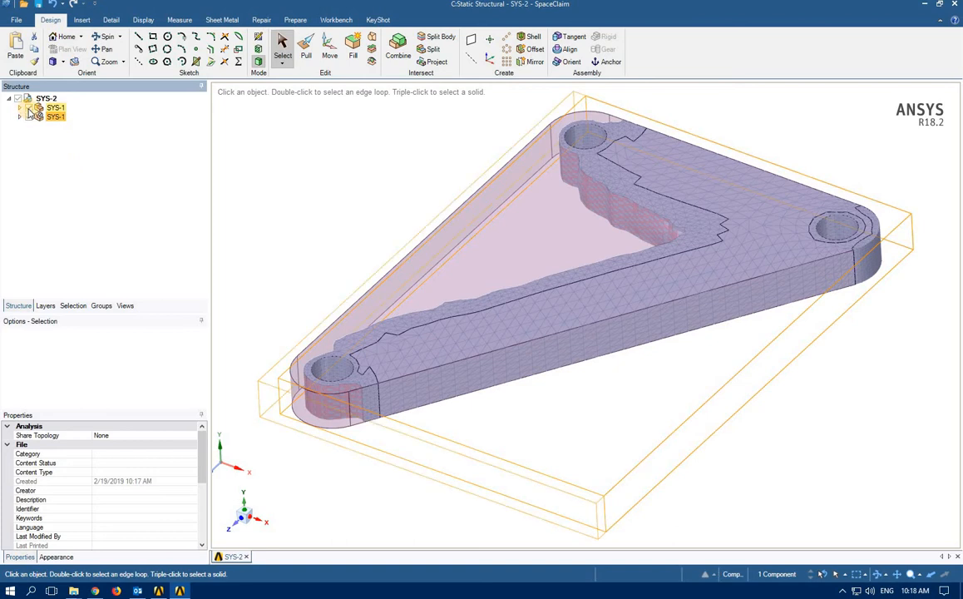
{"action": "left_click", "coordinate": [29, 108]}
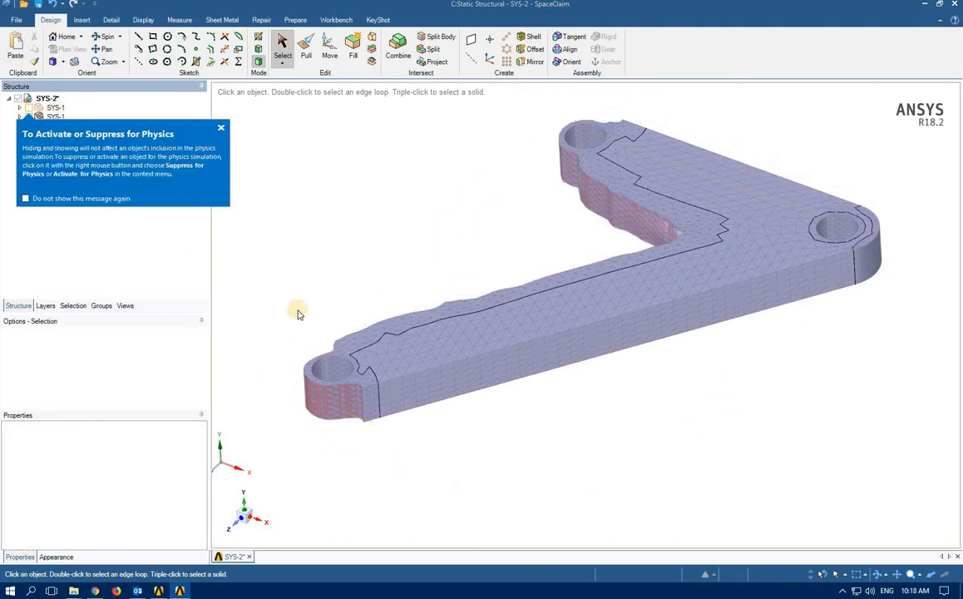
{"action": "middle_click_drag", "start_coordinate": [441, 269], "coordinate": [394, 314]}
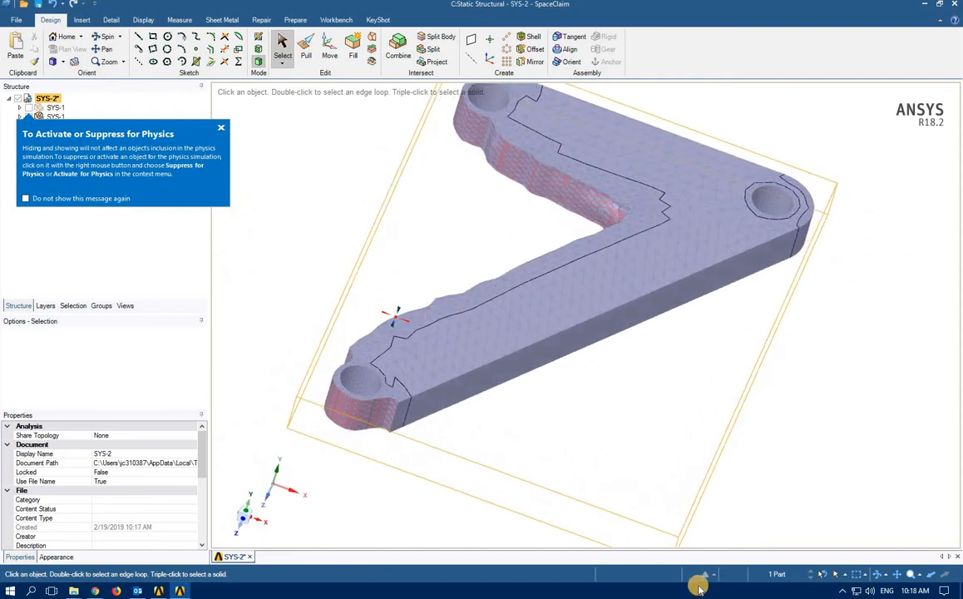
{"action": "left_click", "coordinate": [219, 131]}
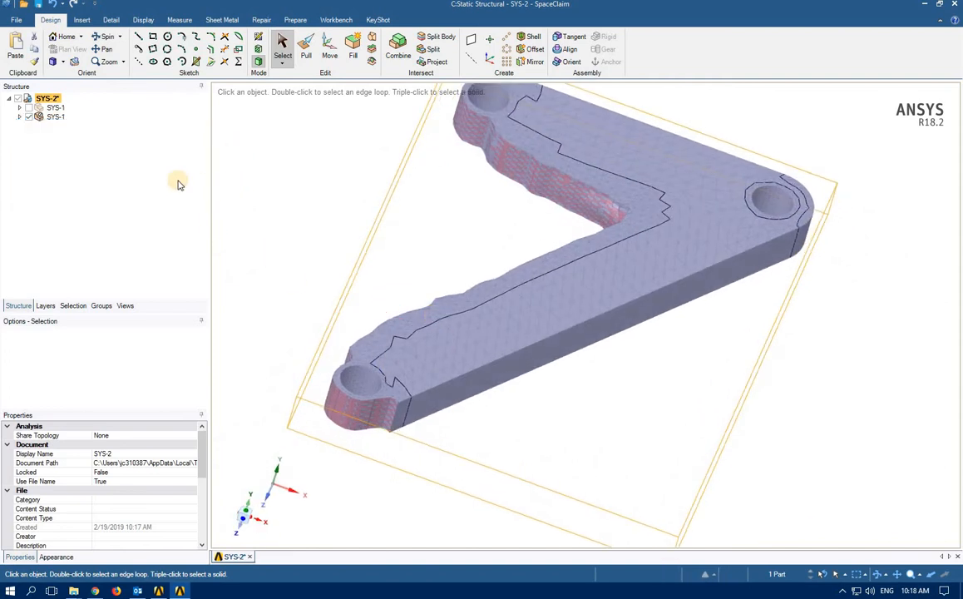
{"action": "mouse_move", "coordinate": [366, 214]}
{"action": "middle_mouse_down"}
{"action": "mouse_move", "coordinate": [392, 235]}
{"action": "mouse_move", "coordinate": [398, 168]}
{"action": "mouse_move", "coordinate": [426, 252]}
{"action": "mouse_move", "coordinate": [382, 282]}
{"action": "middle_mouse_up"}
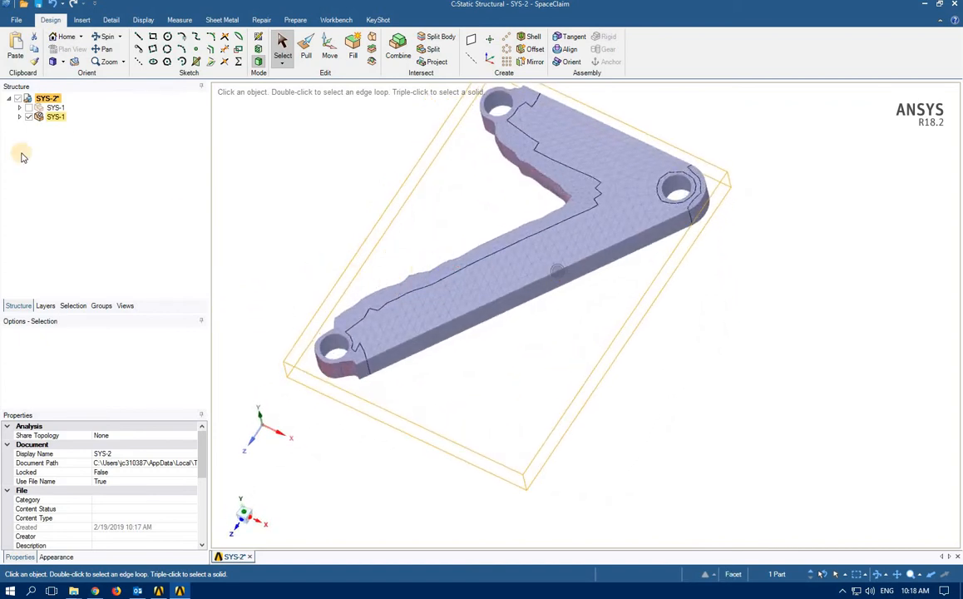
Expand the optimized component and review the Convert to solid options for its faceted body.
{"action": "left_click", "coordinate": [19, 118]}
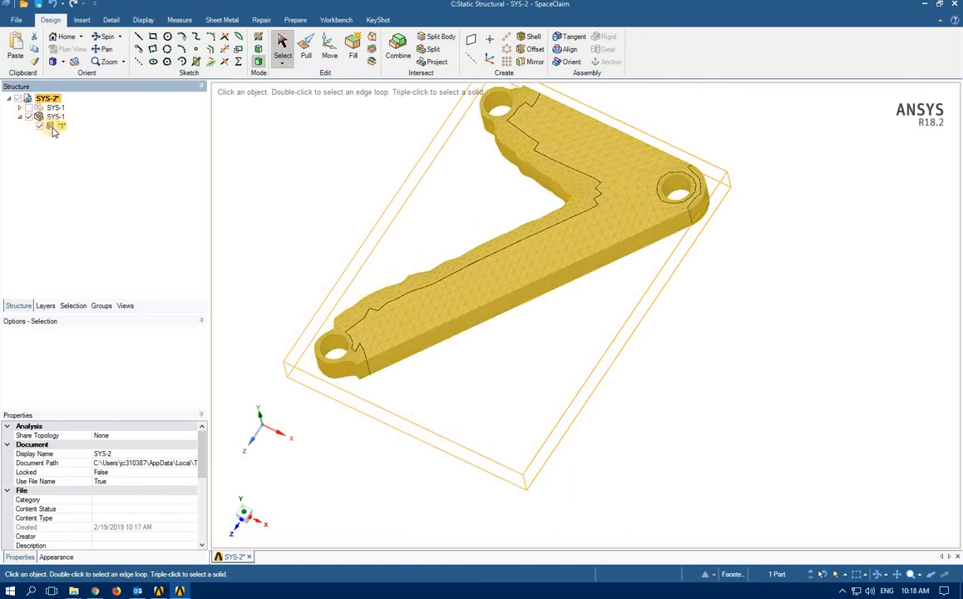
{"action": "right_click", "coordinate": [53, 127]}
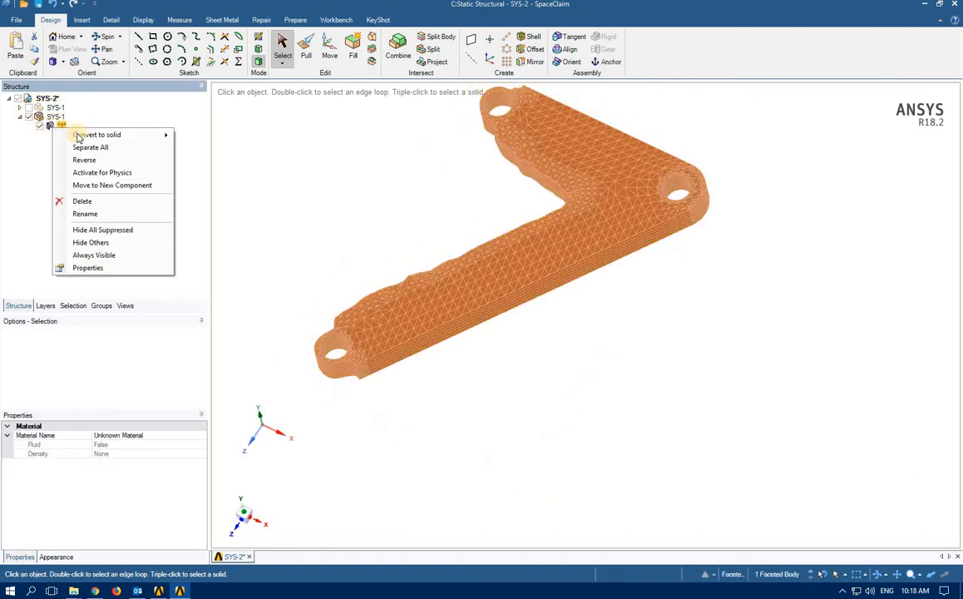
{"action": "mouse_move", "coordinate": [79, 138]}
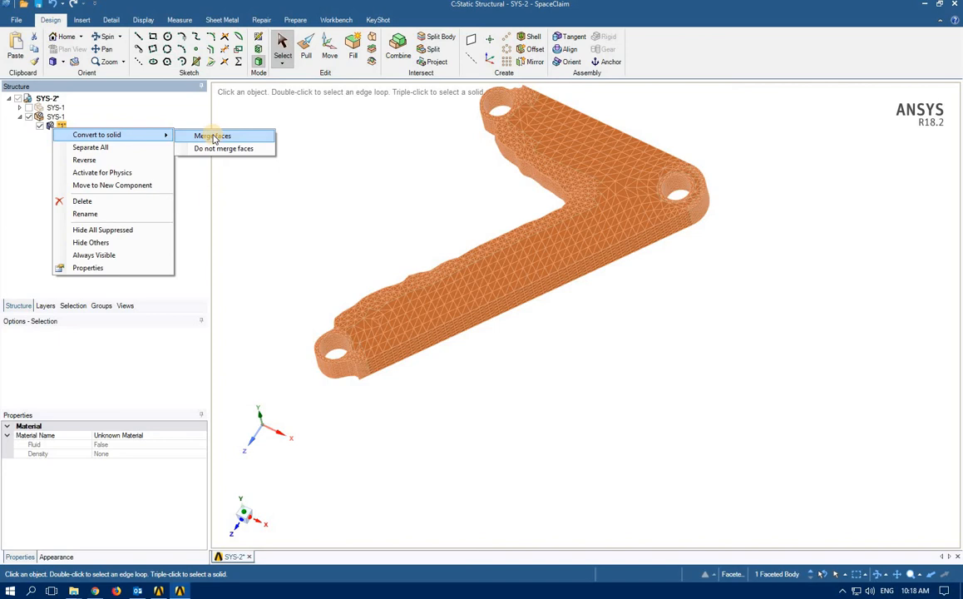
{"action": "left_click", "coordinate": [18, 222]}
{"action": "scroll", "coordinate": [462, 234], "scroll_direction": "down", "scroll_amount": 2}
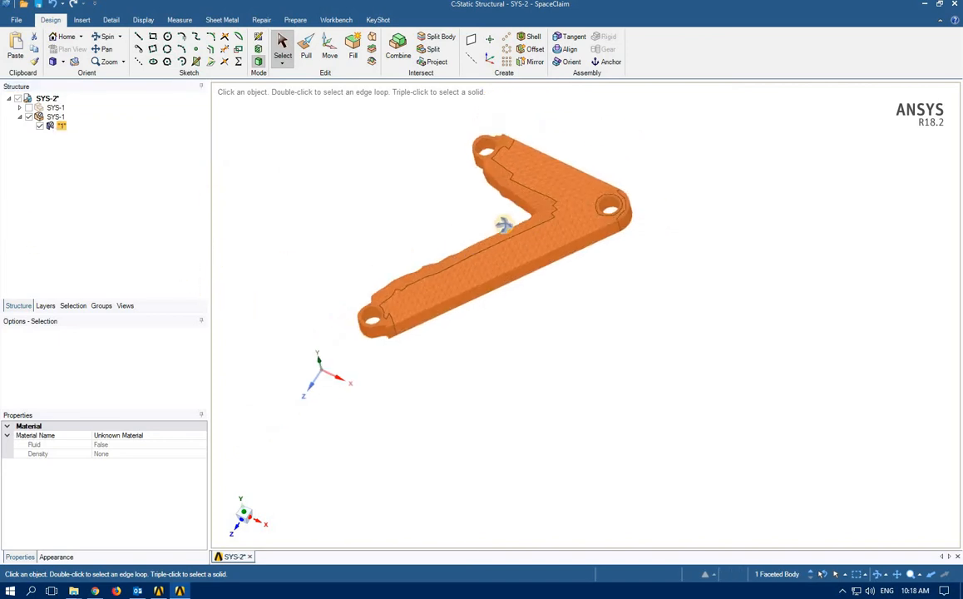
{"action": "middle_click_drag", "start_coordinate": [504, 225], "coordinate": [415, 280]}
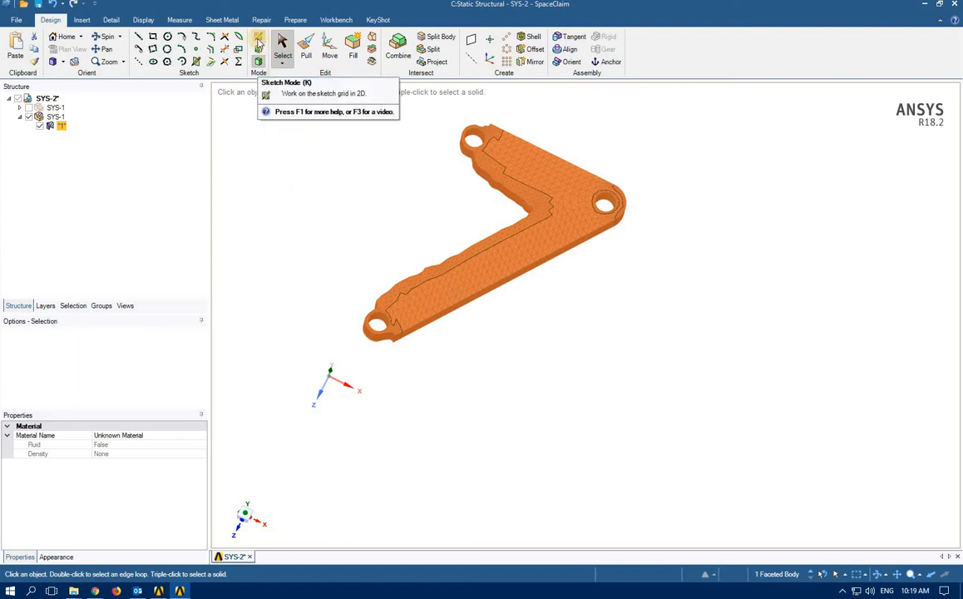
Start a sketch on the large flat face of the optimized body and select all of its section curves.
{"action": "left_click", "coordinate": [259, 43]}
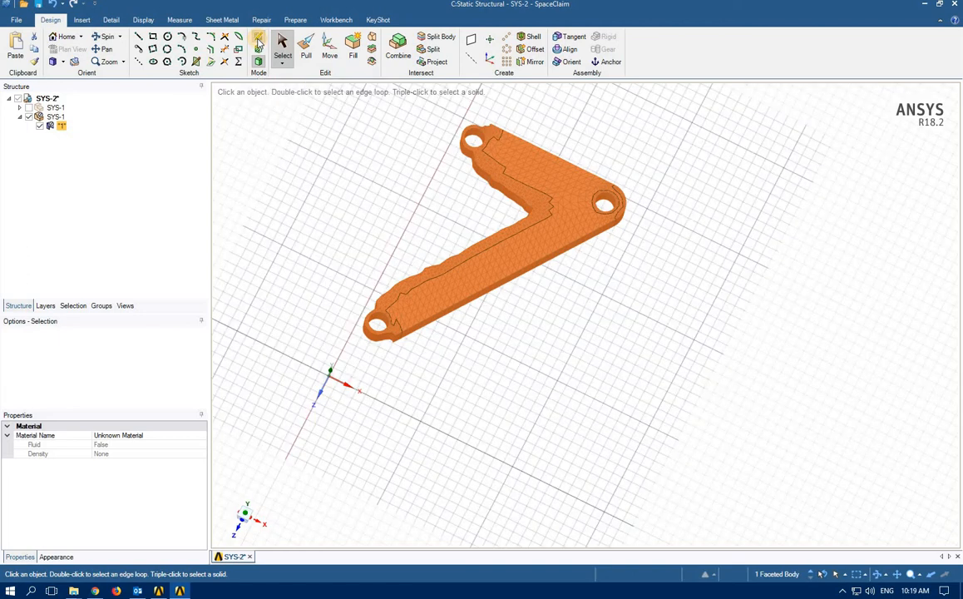
{"action": "left_click", "coordinate": [513, 152]}
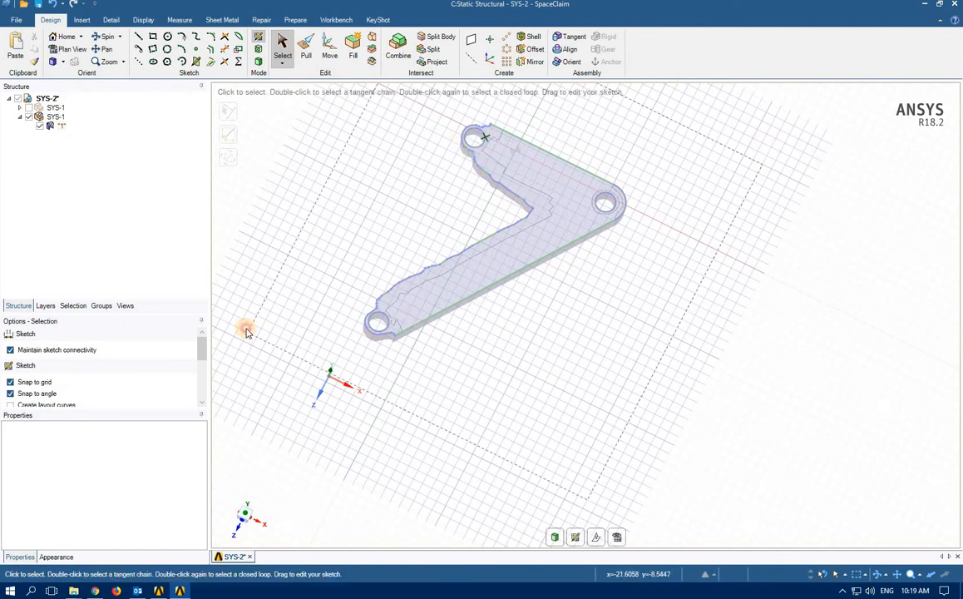
{"action": "key", "text": "ctrl+a"}
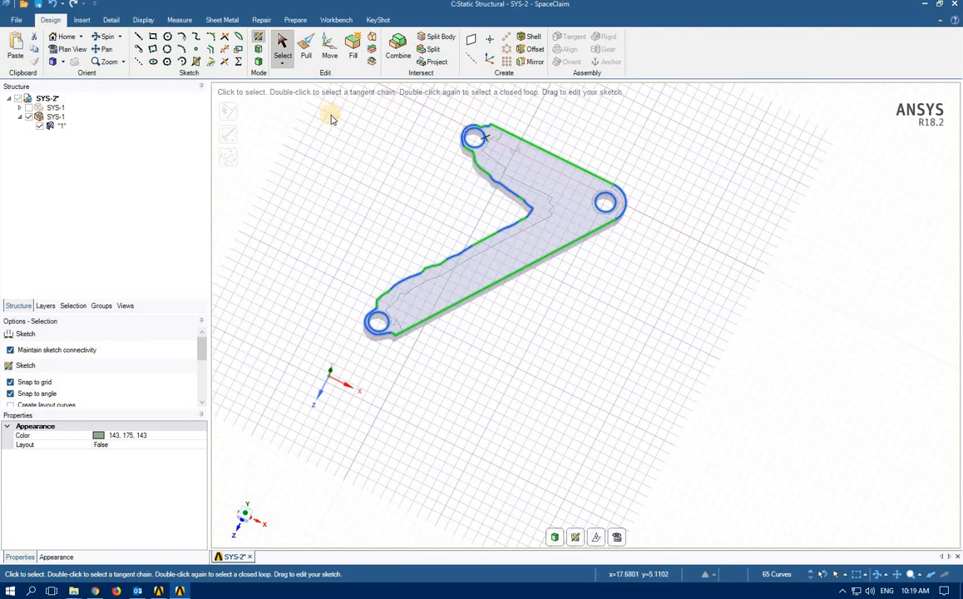
Fit the selected section curves with lines and arcs at a 0.1 mm maximum distance, with tangency correction enabled.
{"action": "left_click", "coordinate": [261, 21]}
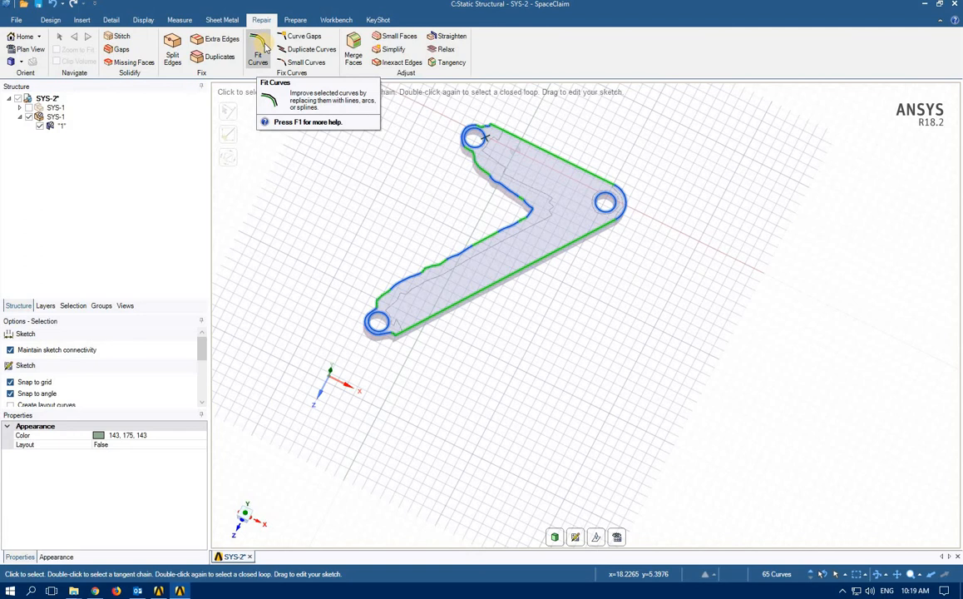
{"action": "left_click", "coordinate": [241, 43]}
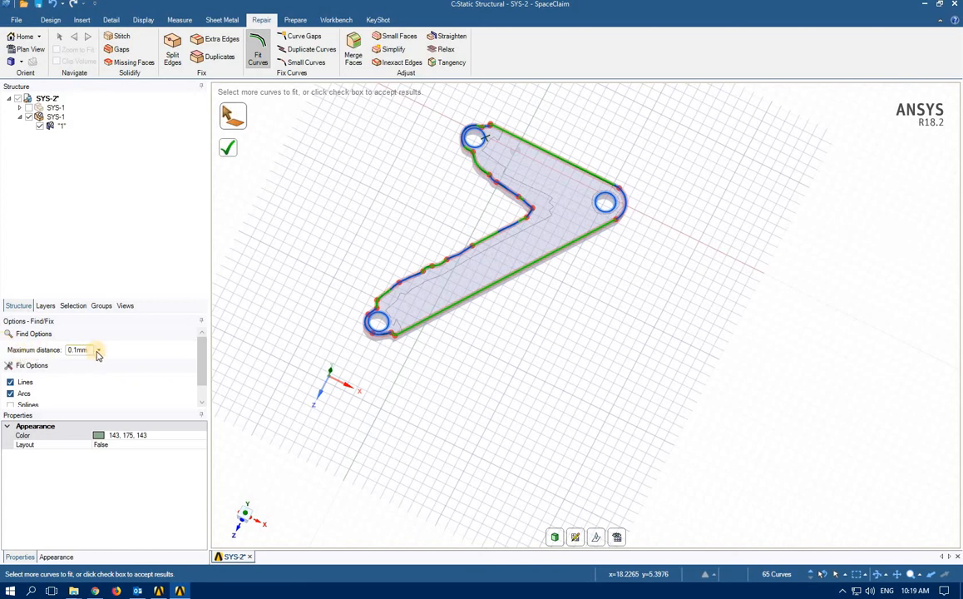
{"action": "scroll", "coordinate": [122, 359], "scroll_direction": "down", "scroll_amount": 1}
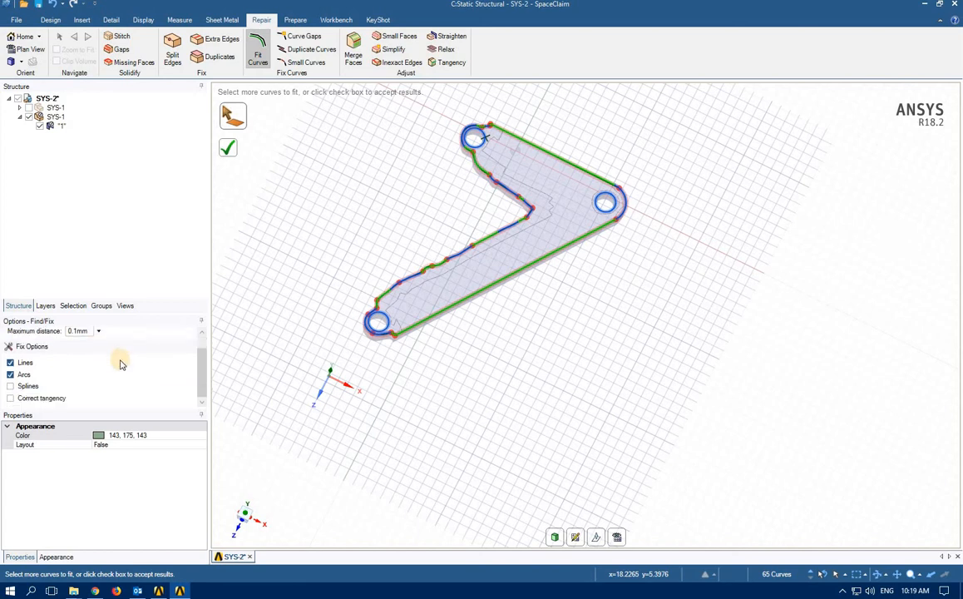
{"action": "left_click", "coordinate": [10, 398]}
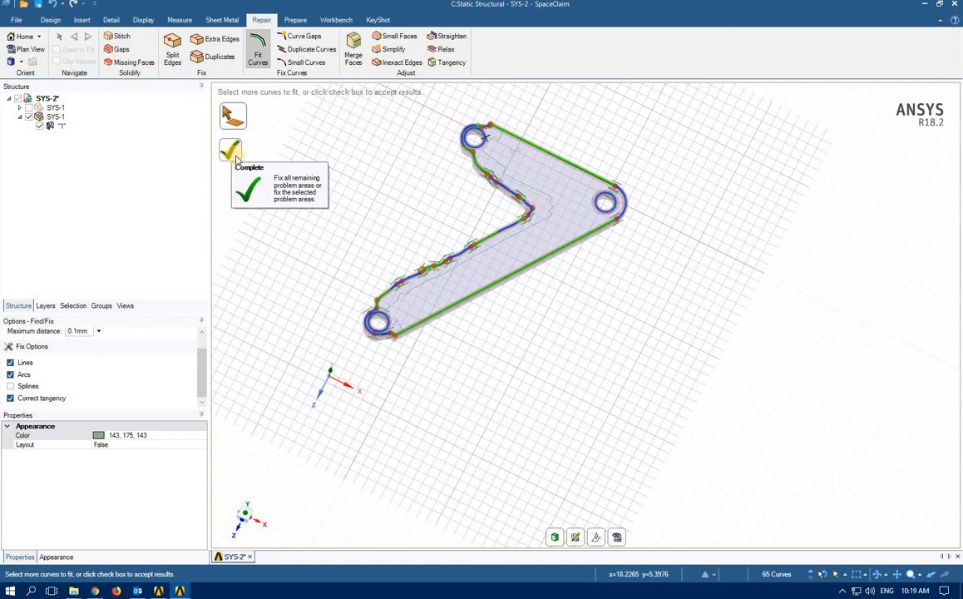
{"action": "left_click", "coordinate": [234, 156]}
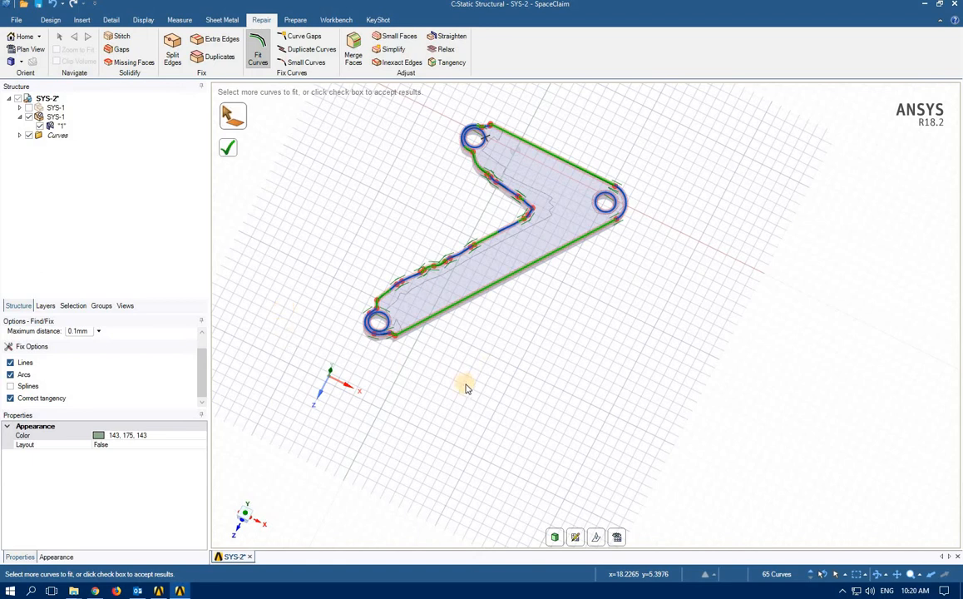
Hide the optimized faceted component and apply Fit Curves again to all the outline and hole curves.
{"action": "left_click", "coordinate": [567, 397]}
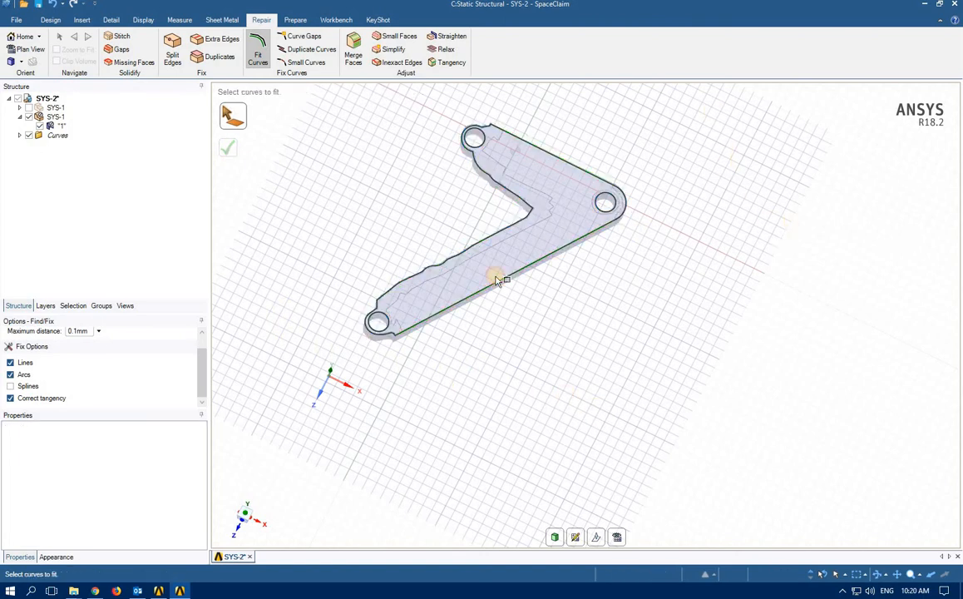
{"action": "left_click_drag", "start_coordinate": [278, 335], "coordinate": [277, 337]}
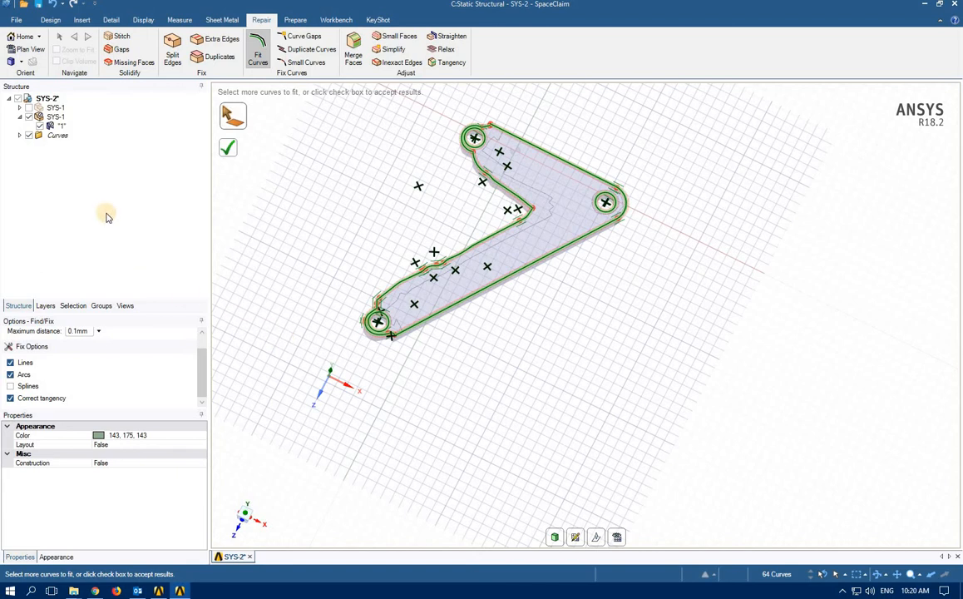
{"action": "left_click", "coordinate": [46, 19]}
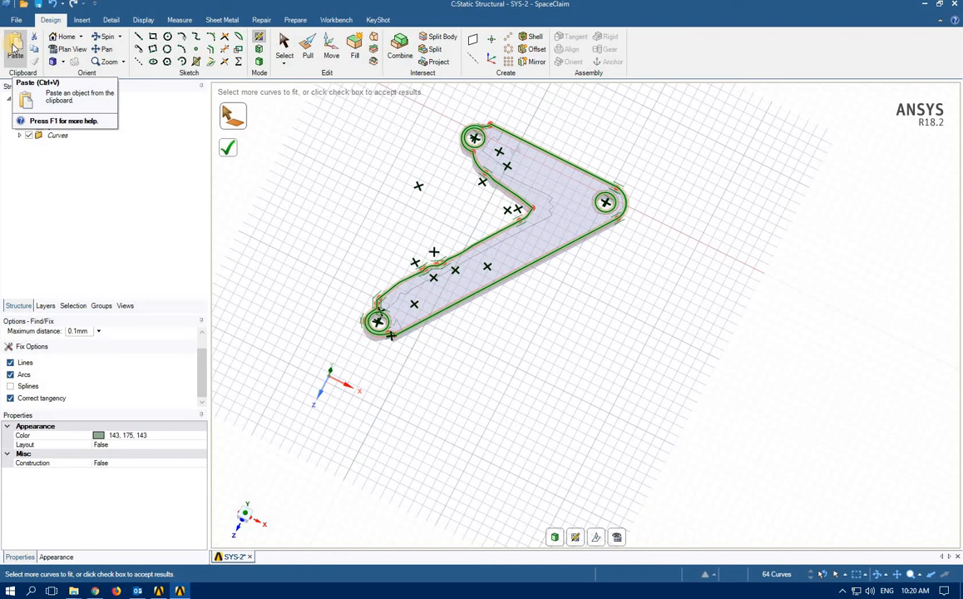
{"action": "left_click", "coordinate": [14, 46]}
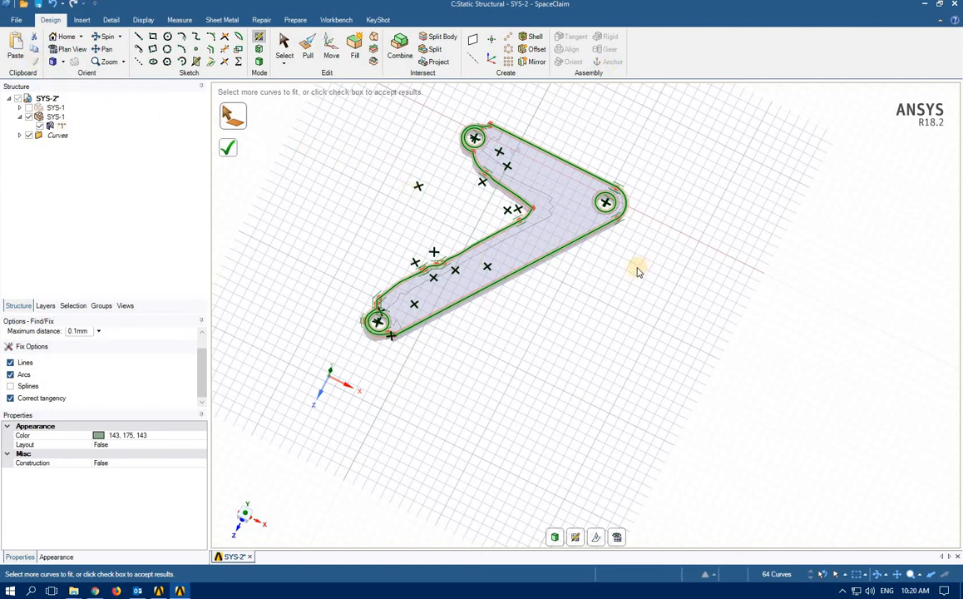
{"action": "left_click", "coordinate": [261, 20]}
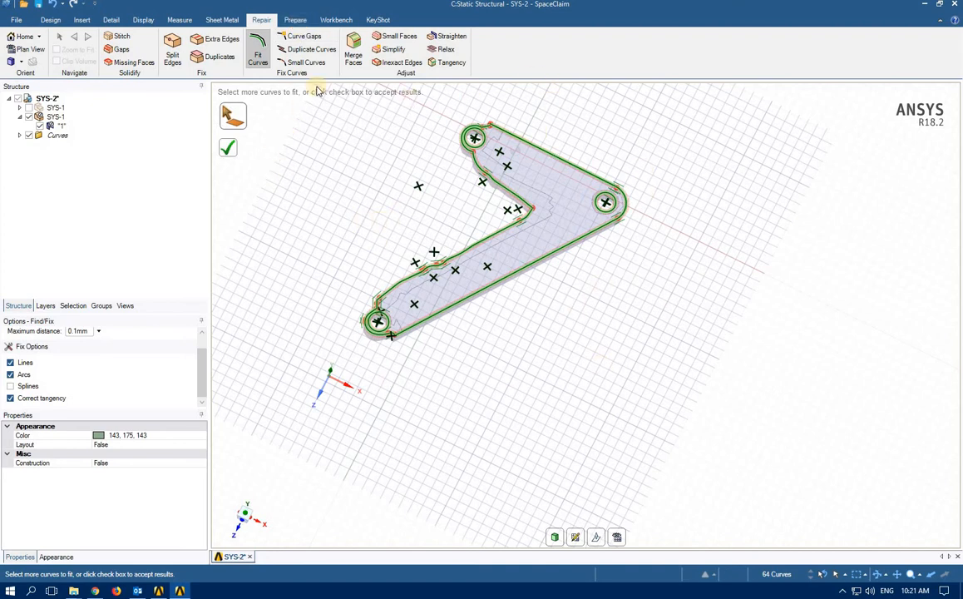
{"action": "left_click", "coordinate": [30, 120]}
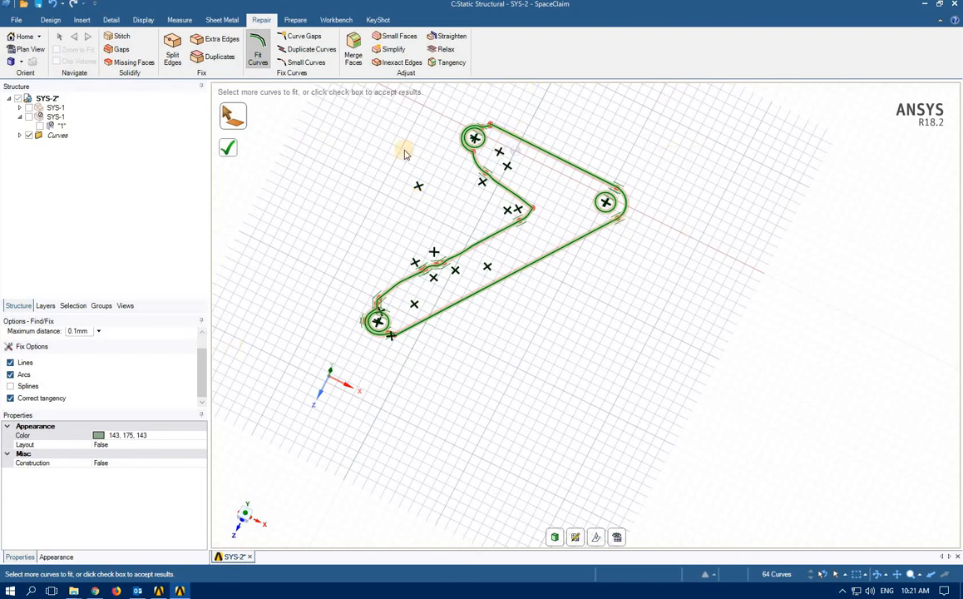
{"action": "left_click", "coordinate": [227, 152]}
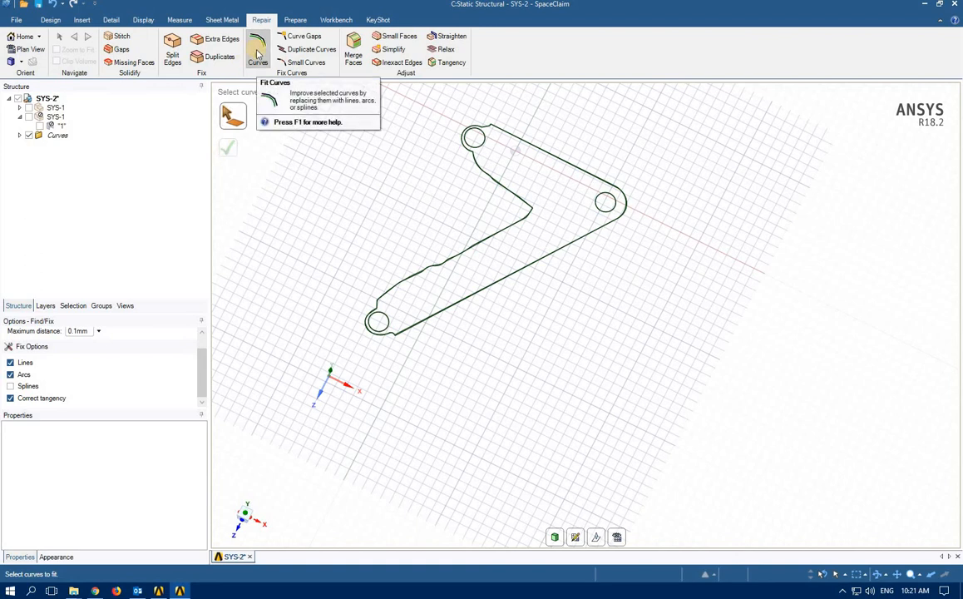
Examine the fitted curves closely along the wavy inner edge of the long arm.
{"action": "left_click", "coordinate": [536, 330]}
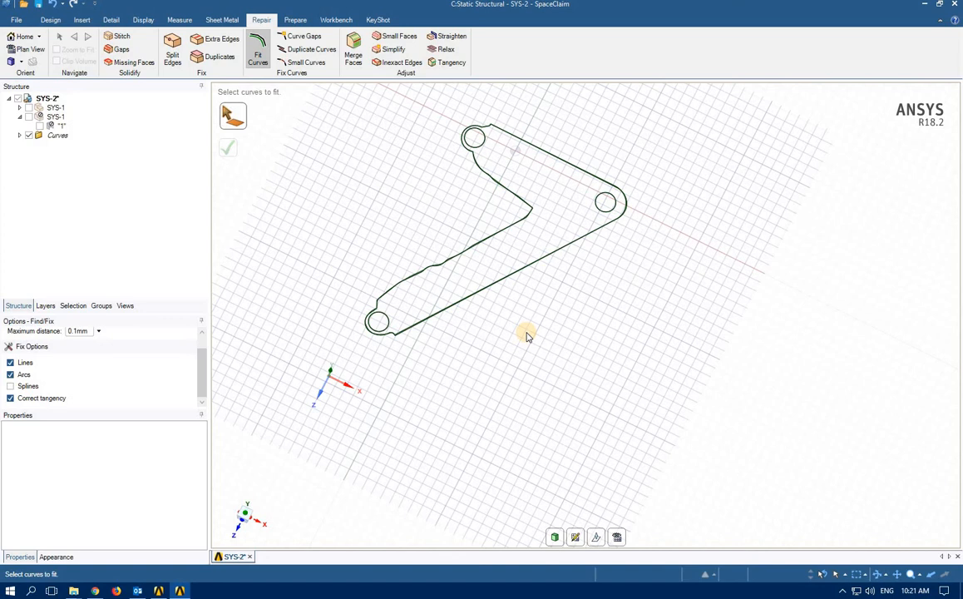
{"action": "left_click", "coordinate": [432, 268]}
{"action": "scroll", "coordinate": [433, 267], "scroll_direction": "up", "scroll_amount": 5}
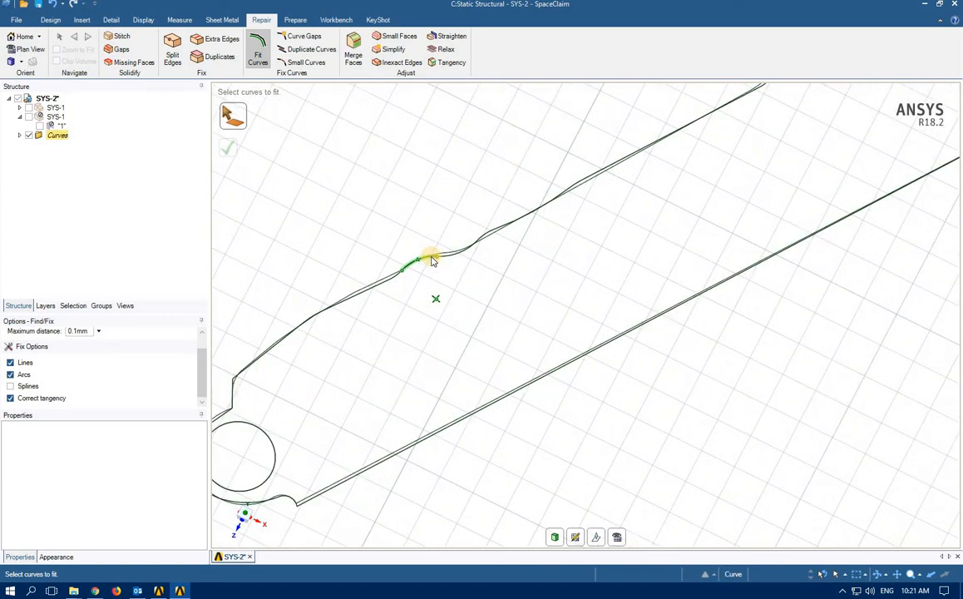
{"action": "scroll", "coordinate": [429, 266], "scroll_direction": "up", "scroll_amount": 3}
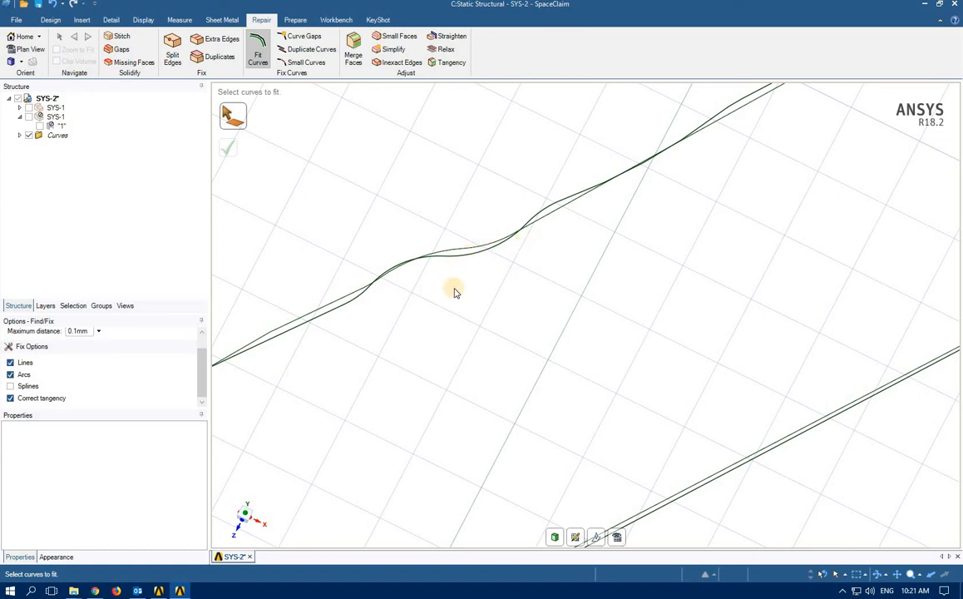
Leave Fit Curves and use Trim Away to remove the overlapping curves at the S-bend of the long arm's wavy inner edge.
{"action": "scroll", "coordinate": [461, 306], "scroll_direction": "down", "scroll_amount": 4}
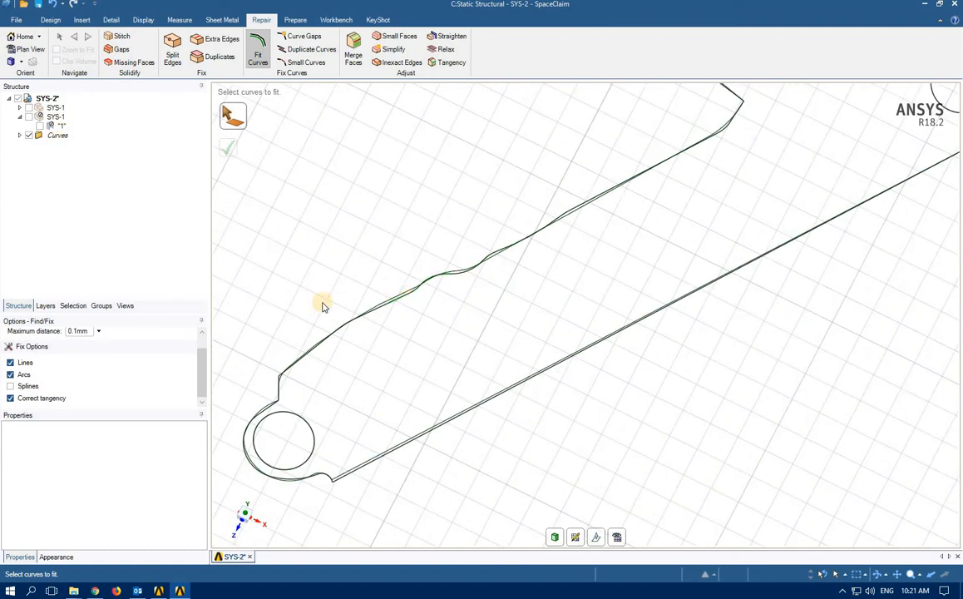
{"action": "left_click", "coordinate": [50, 20]}
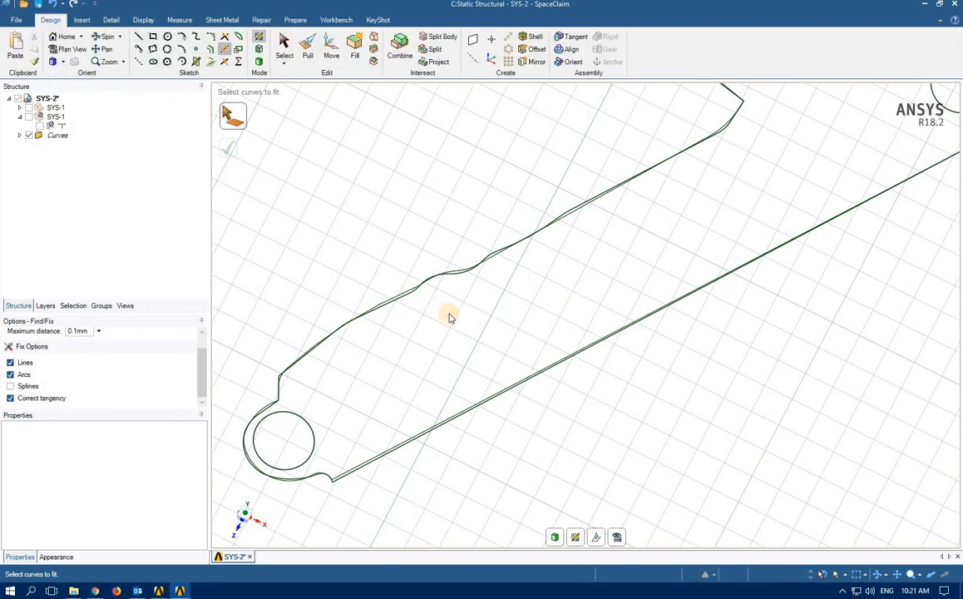
{"action": "key", "text": "Escape"}
{"action": "scroll", "coordinate": [449, 287], "scroll_direction": "up", "scroll_amount": 5}
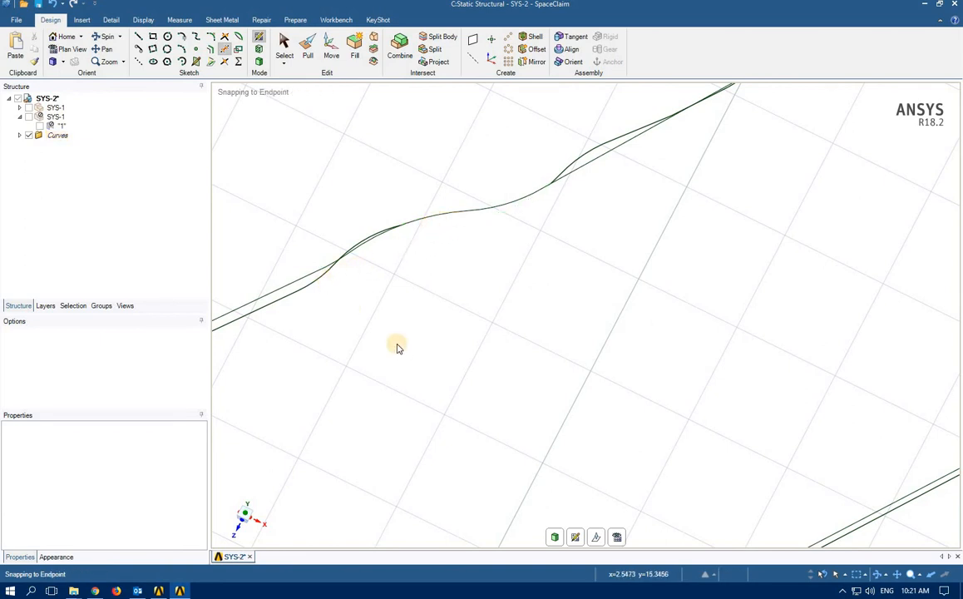
{"action": "scroll", "coordinate": [394, 366], "scroll_direction": "down", "scroll_amount": 5}
{"action": "scroll", "coordinate": [354, 368], "scroll_direction": "up", "scroll_amount": 5}
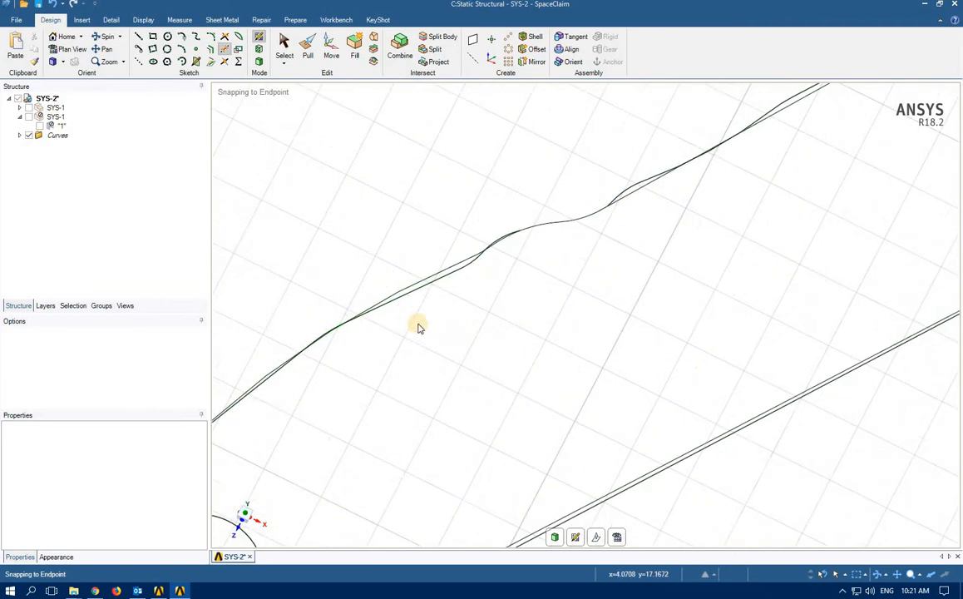
Trim away the duplicate straight segment and adjoining arc between the S-bend and the sloped part of the long arm's inner edge.
{"action": "scroll", "coordinate": [419, 327], "scroll_direction": "up", "scroll_amount": 2}
{"action": "left_click", "coordinate": [549, 254]}
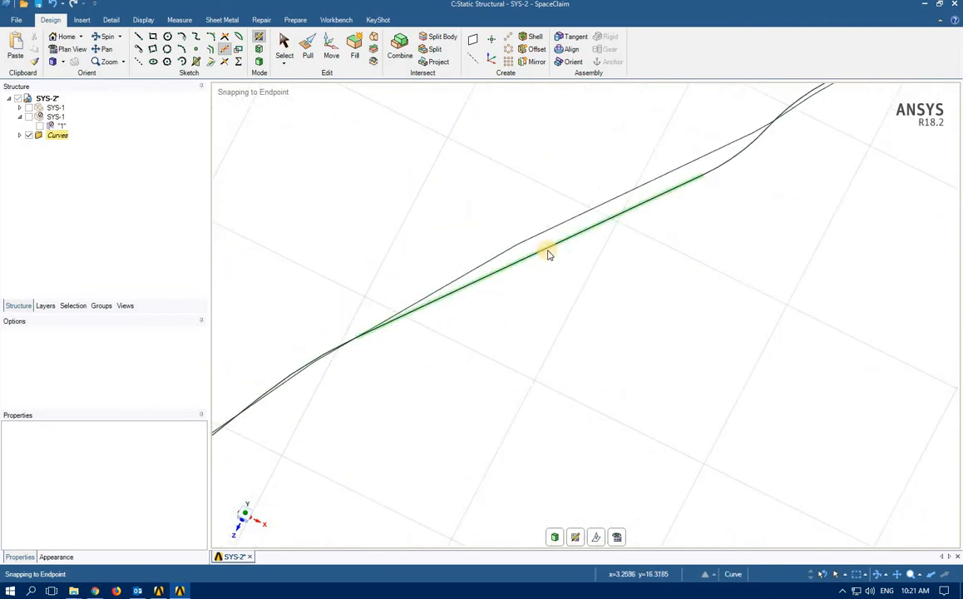
{"action": "left_click", "coordinate": [548, 251]}
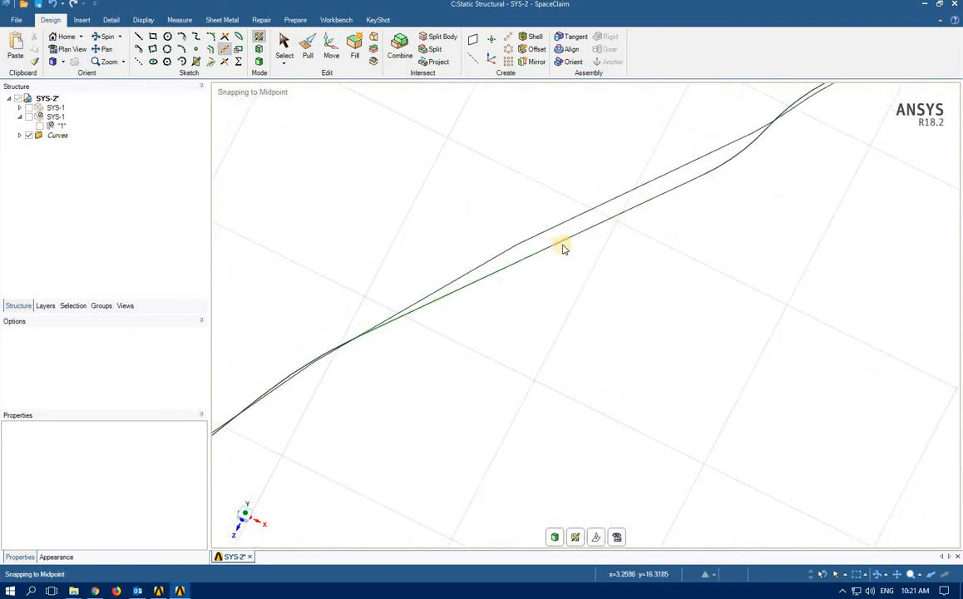
{"action": "left_click", "coordinate": [600, 226]}
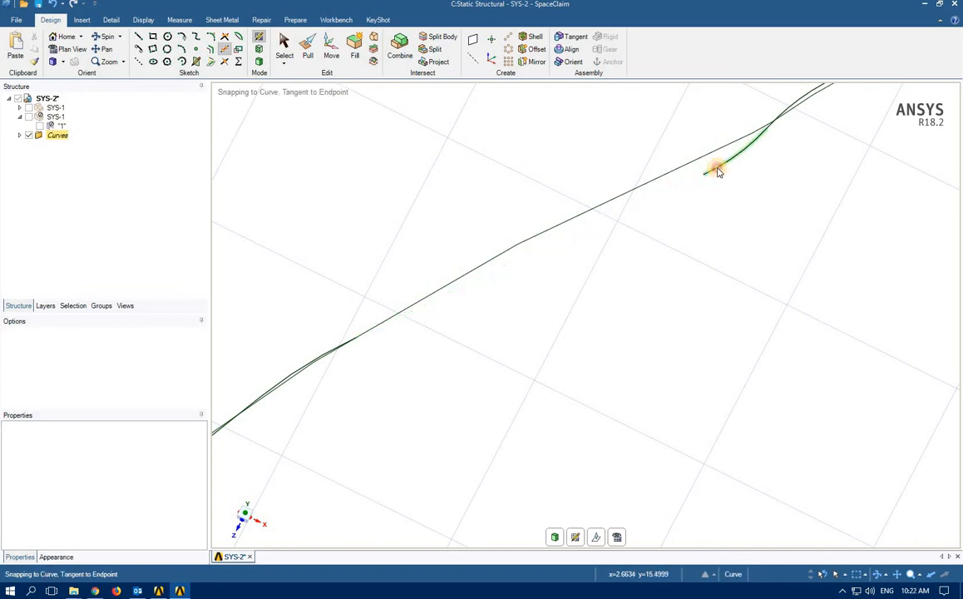
{"action": "middle_click_drag", "start_coordinate": [785, 176], "coordinate": [798, 151]}
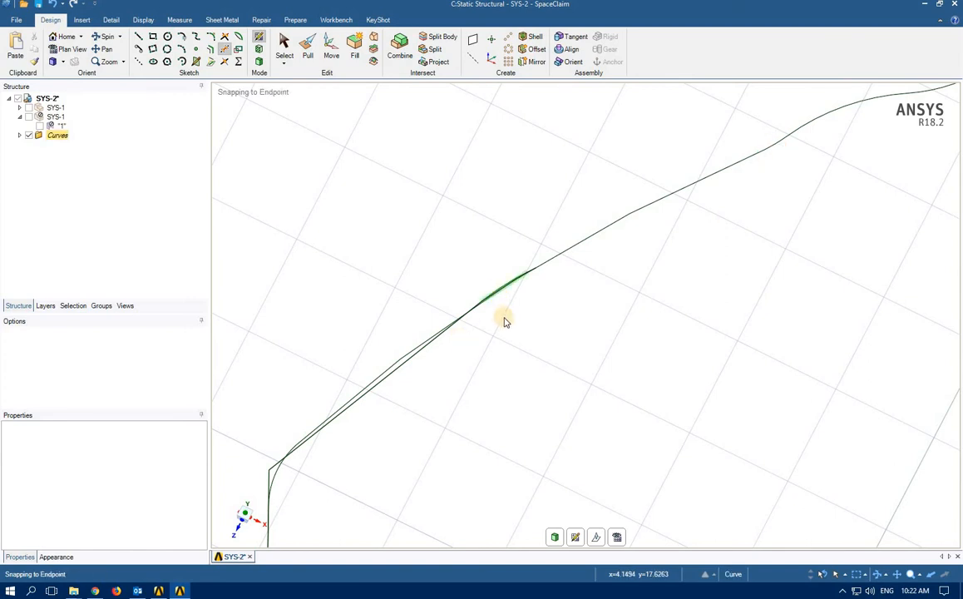
Trim away the overlapping curve segments along the sloped inner edge leading to the neck at the long arm's end hole.
{"action": "scroll", "coordinate": [471, 265], "scroll_direction": "up", "scroll_amount": 3}
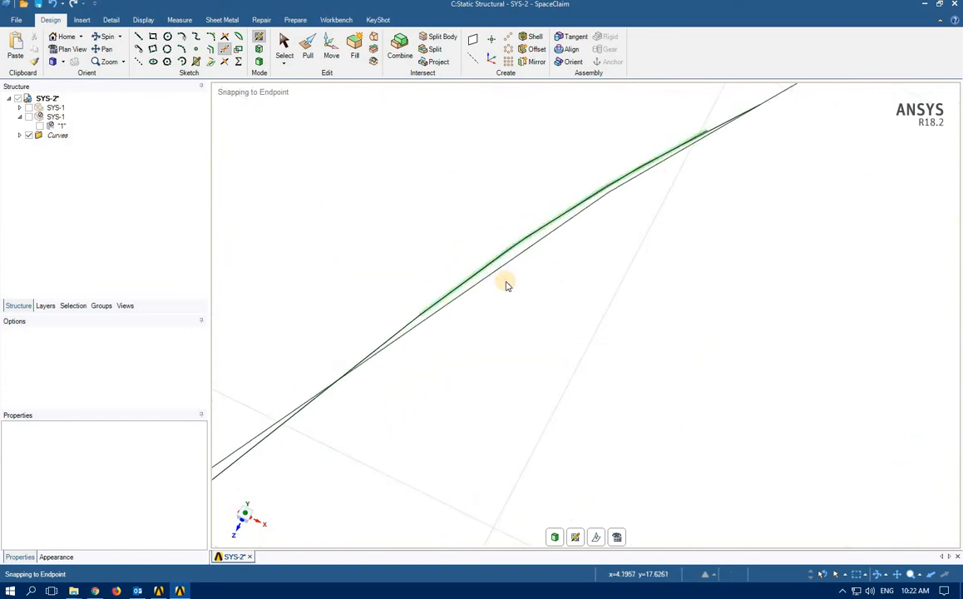
{"action": "scroll", "coordinate": [507, 282], "scroll_direction": "down", "scroll_amount": 6}
{"action": "scroll", "coordinate": [504, 279], "scroll_direction": "up", "scroll_amount": 8}
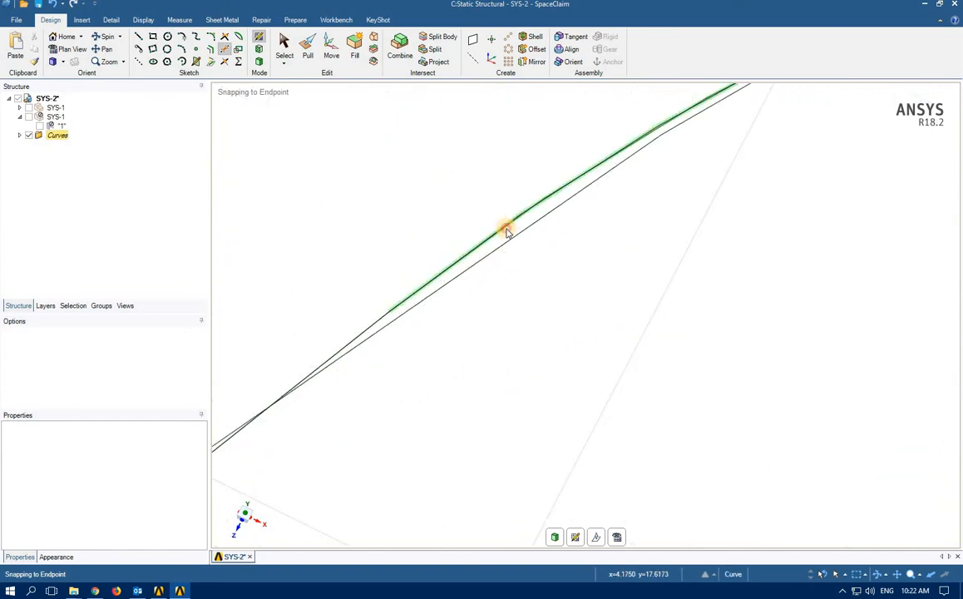
{"action": "left_click", "coordinate": [507, 231]}
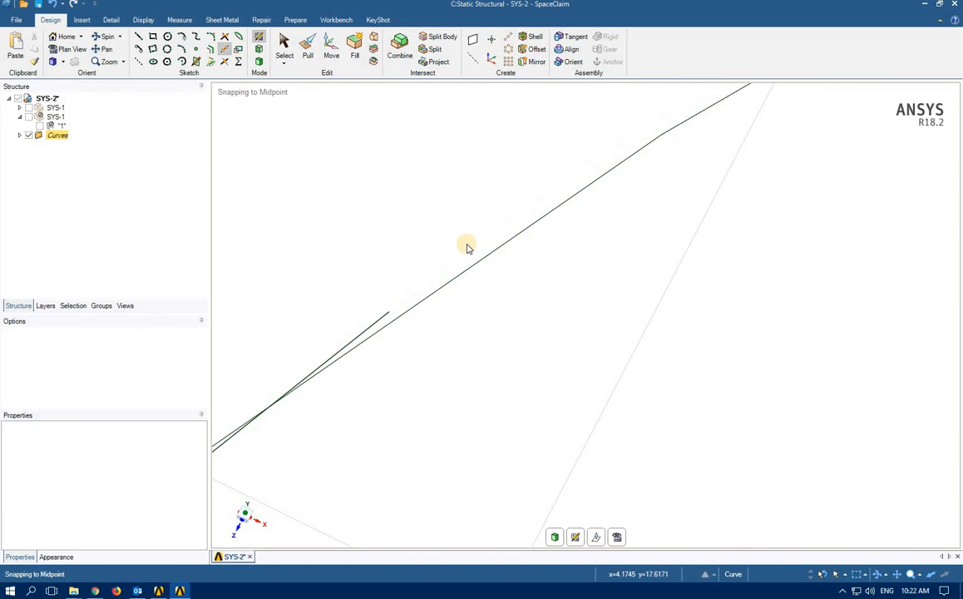
{"action": "left_click", "coordinate": [382, 317]}
{"action": "scroll", "coordinate": [407, 391], "scroll_direction": "down", "scroll_amount": 3}
{"action": "scroll", "coordinate": [417, 420], "scroll_direction": "up", "scroll_amount": 5}
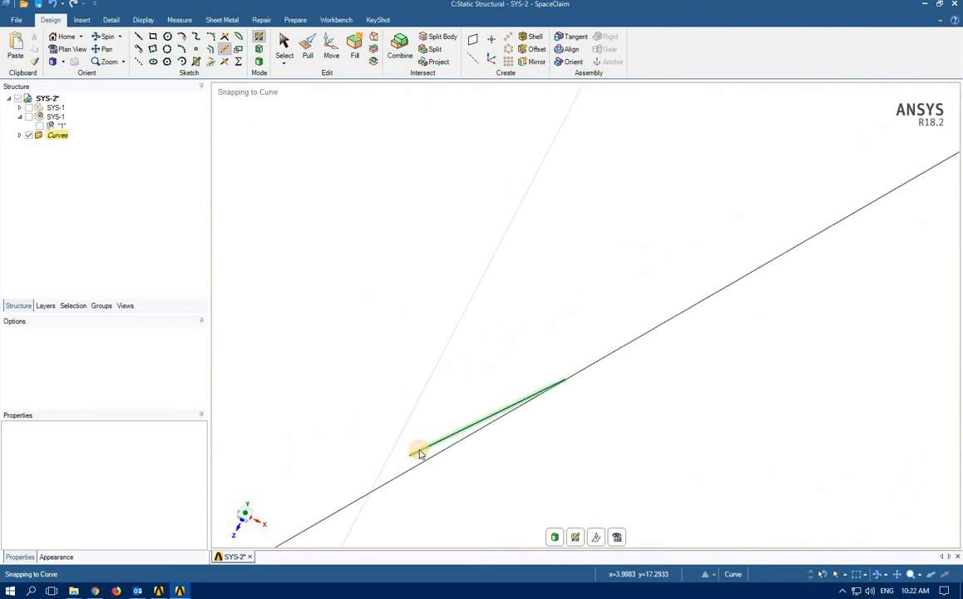
{"action": "left_click", "coordinate": [420, 454]}
{"action": "scroll", "coordinate": [459, 479], "scroll_direction": "down", "scroll_amount": 3}
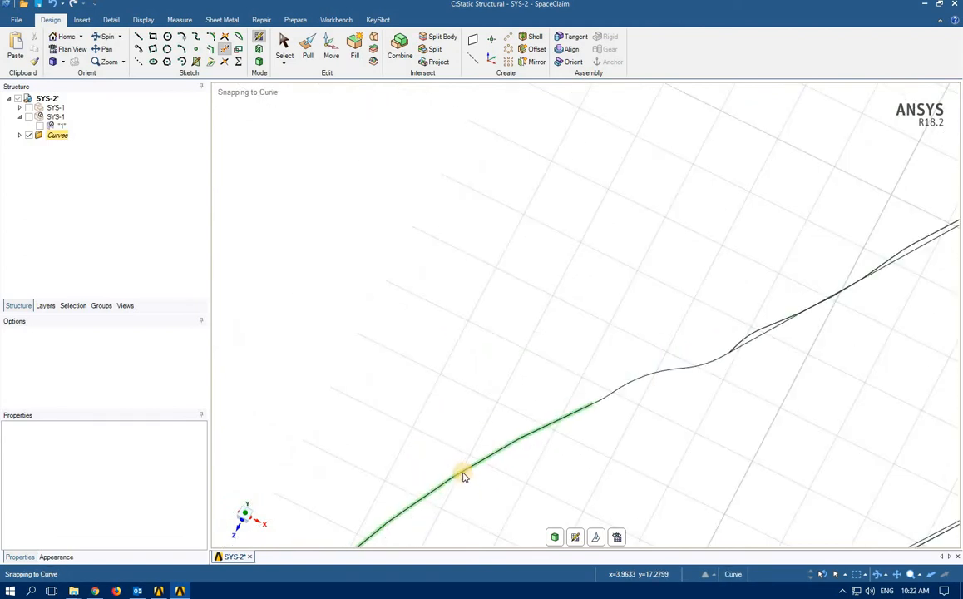
Trim away the bulging duplicate arc and the short line remnants on the inner edge just past the S-bend, towards the inner corner.
{"action": "scroll", "coordinate": [709, 367], "scroll_direction": "up", "scroll_amount": 5}
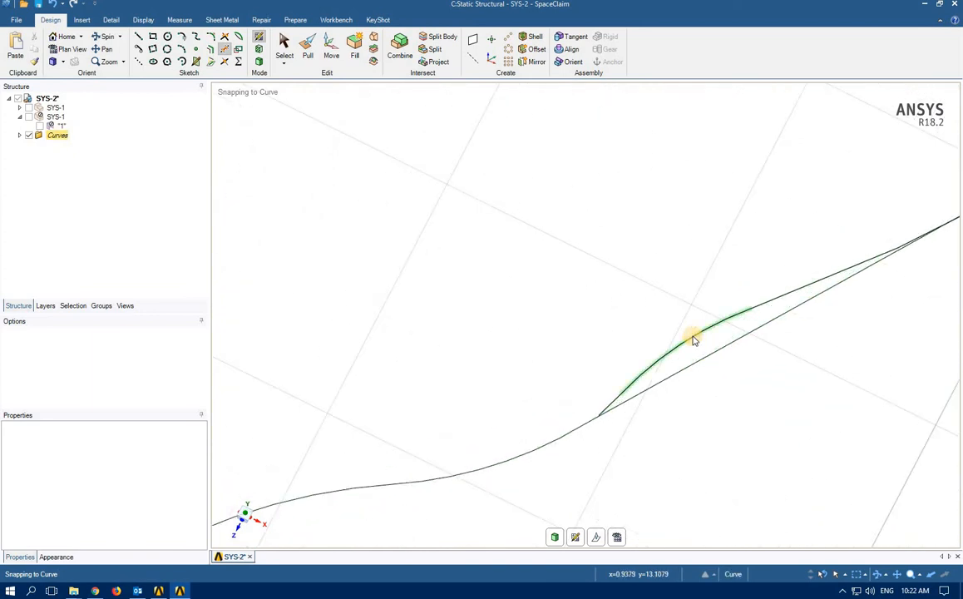
{"action": "scroll", "coordinate": [711, 397], "scroll_direction": "down", "scroll_amount": 5}
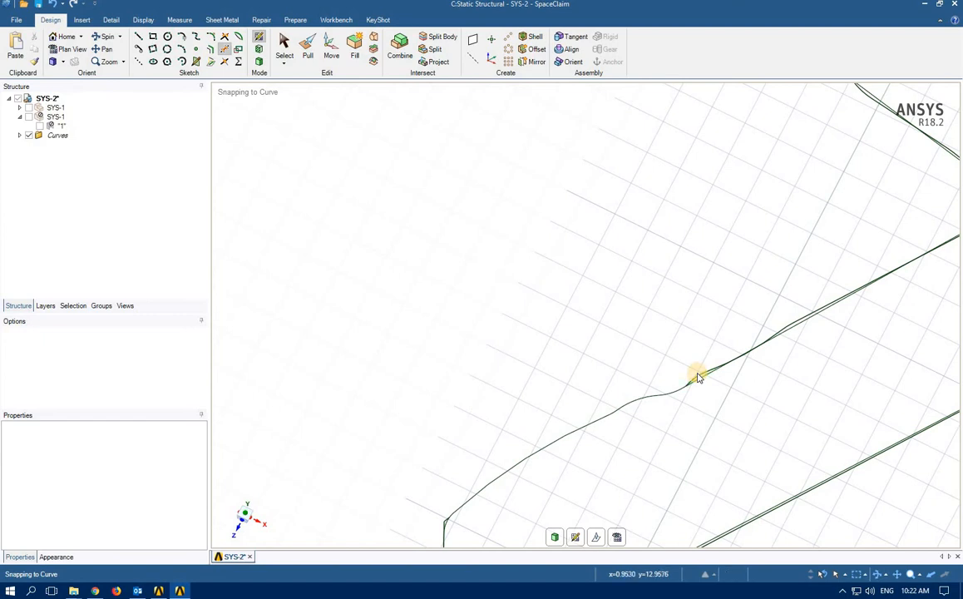
{"action": "left_click", "coordinate": [698, 376]}
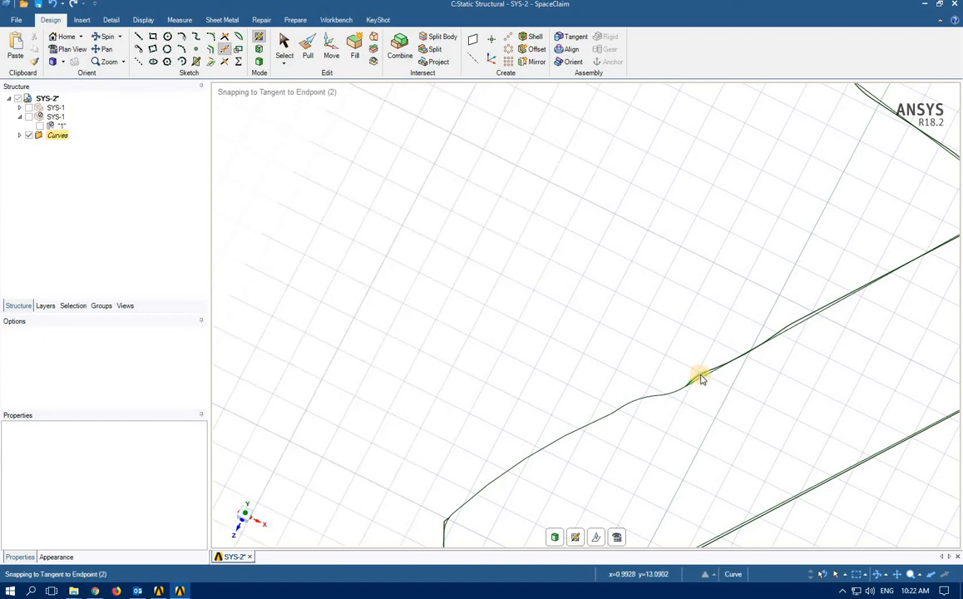
{"action": "scroll", "coordinate": [699, 377], "scroll_direction": "up", "scroll_amount": 4}
{"action": "scroll", "coordinate": [571, 458], "scroll_direction": "up", "scroll_amount": 2}
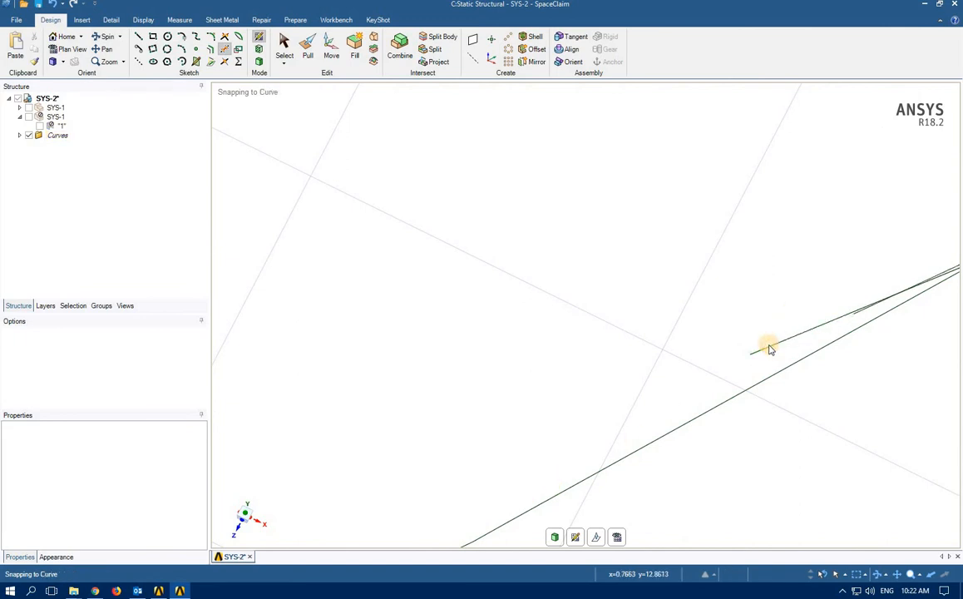
{"action": "left_click", "coordinate": [818, 323]}
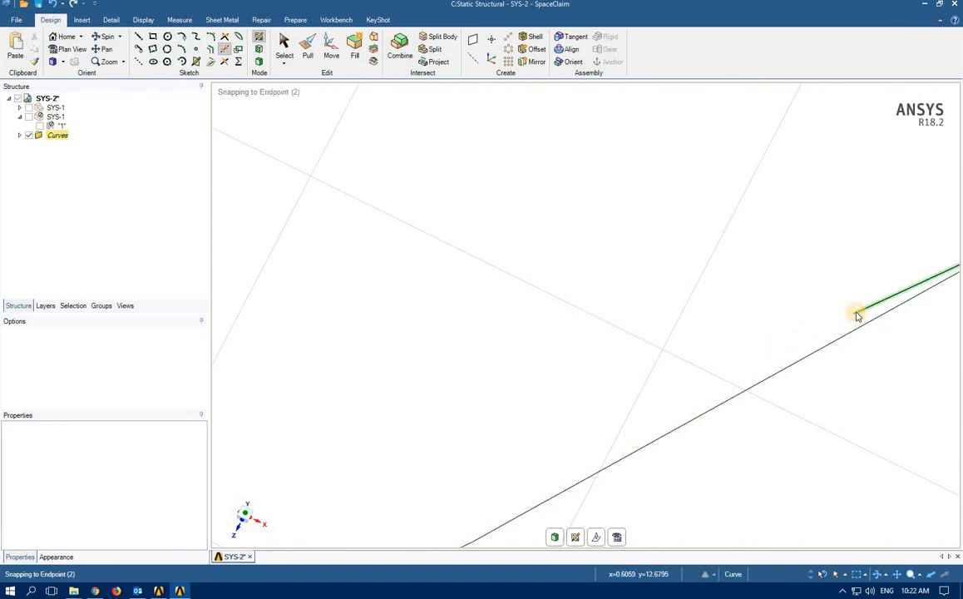
{"action": "scroll", "coordinate": [804, 350], "scroll_direction": "down", "scroll_amount": 5}
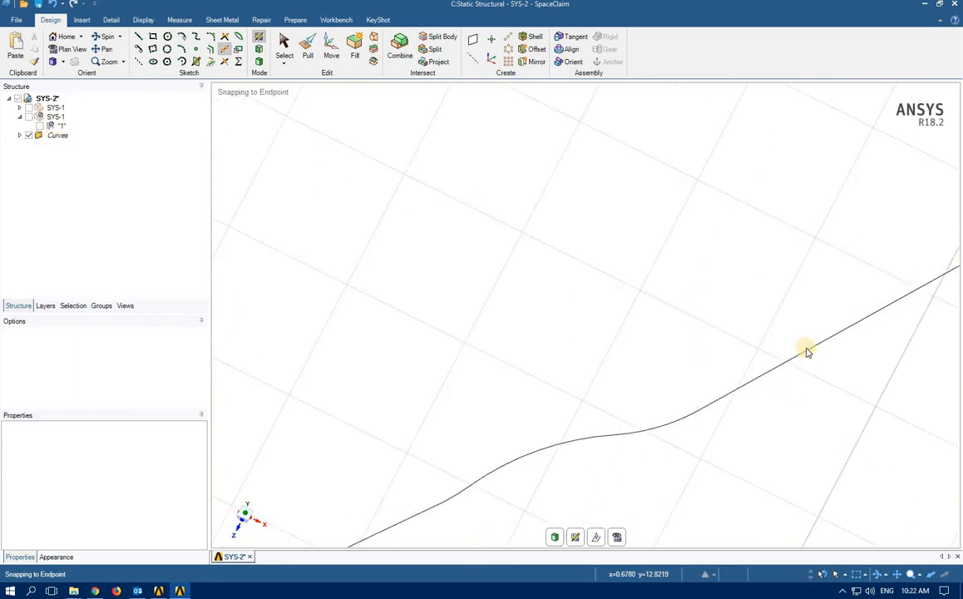
Trim away the remaining duplicate segments along the straight inner edge of the long arm up to the rounded inner corner.
{"action": "scroll", "coordinate": [841, 326], "scroll_direction": "up", "scroll_amount": 5}
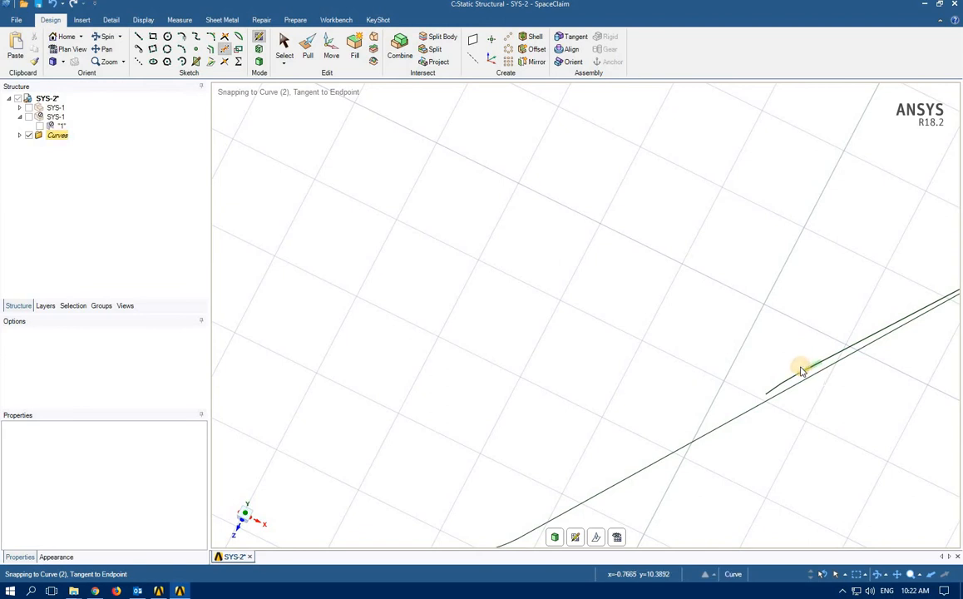
{"action": "left_click", "coordinate": [802, 371]}
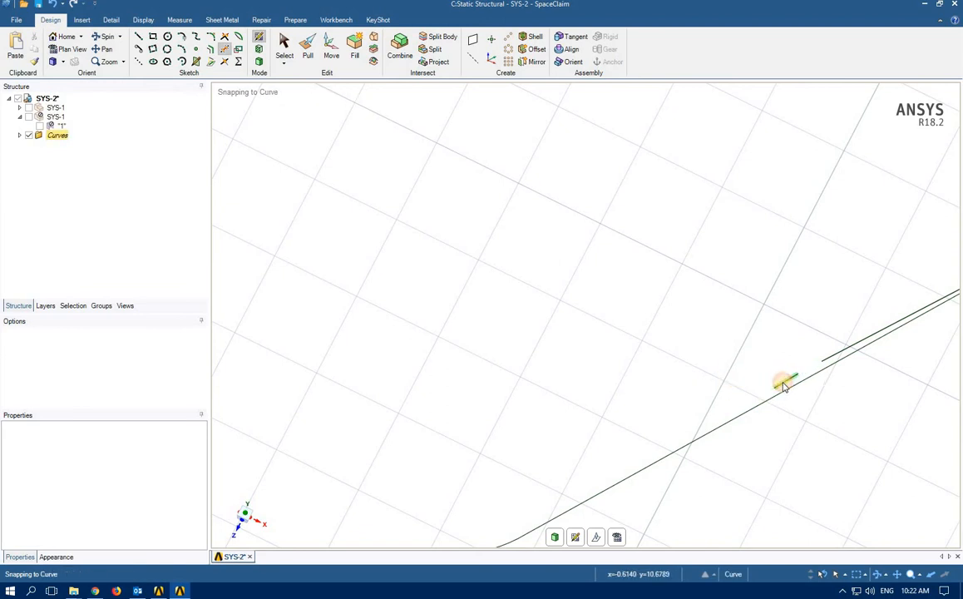
{"action": "left_click", "coordinate": [783, 383]}
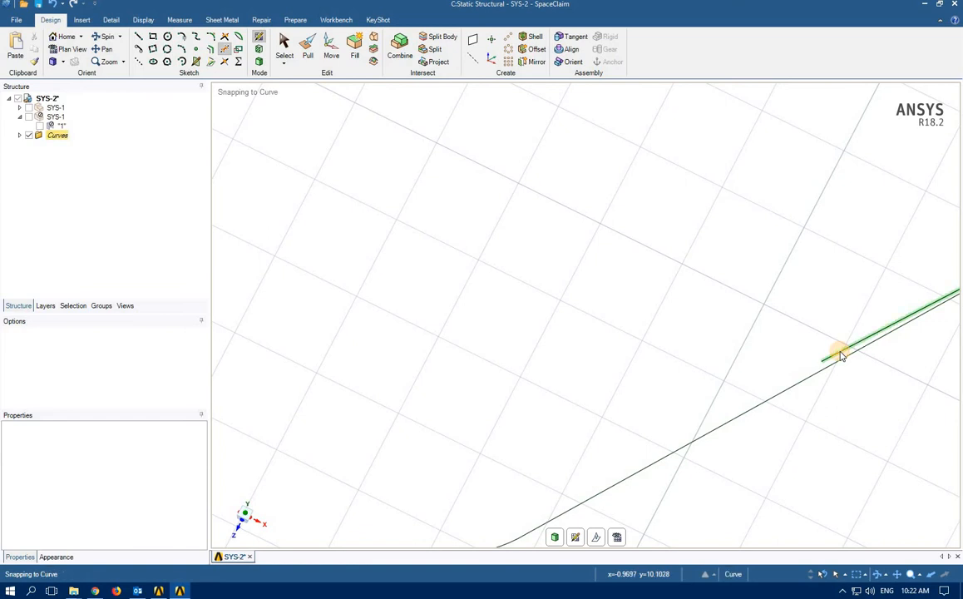
{"action": "left_click", "coordinate": [841, 356]}
{"action": "scroll", "coordinate": [842, 350], "scroll_direction": "down", "scroll_amount": 4}
{"action": "scroll", "coordinate": [896, 329], "scroll_direction": "up", "scroll_amount": 2}
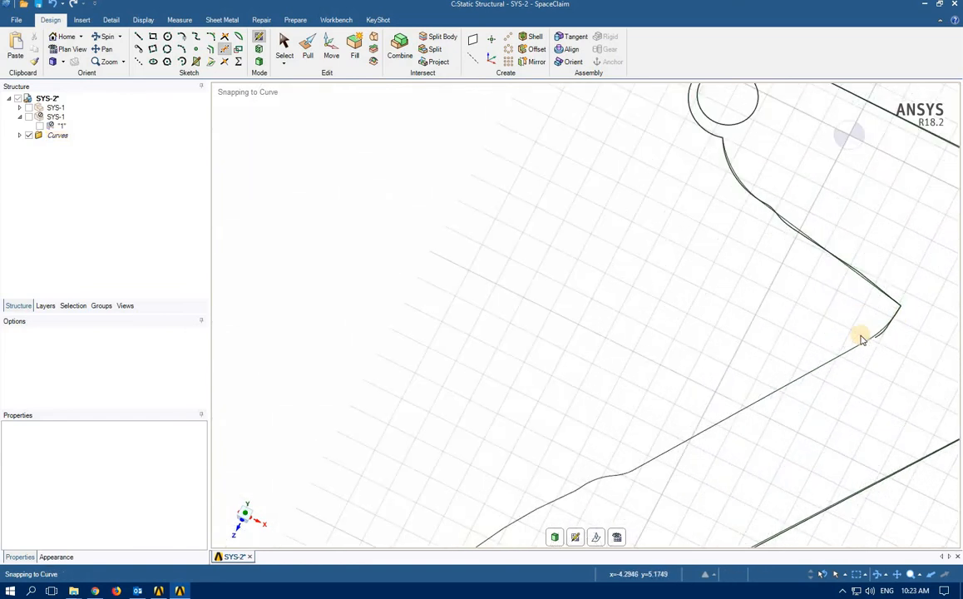
Trim away the duplicate arc and short line at the rounded inner corner where the long arm meets the adjacent edge.
{"action": "scroll", "coordinate": [863, 339], "scroll_direction": "up", "scroll_amount": 2}
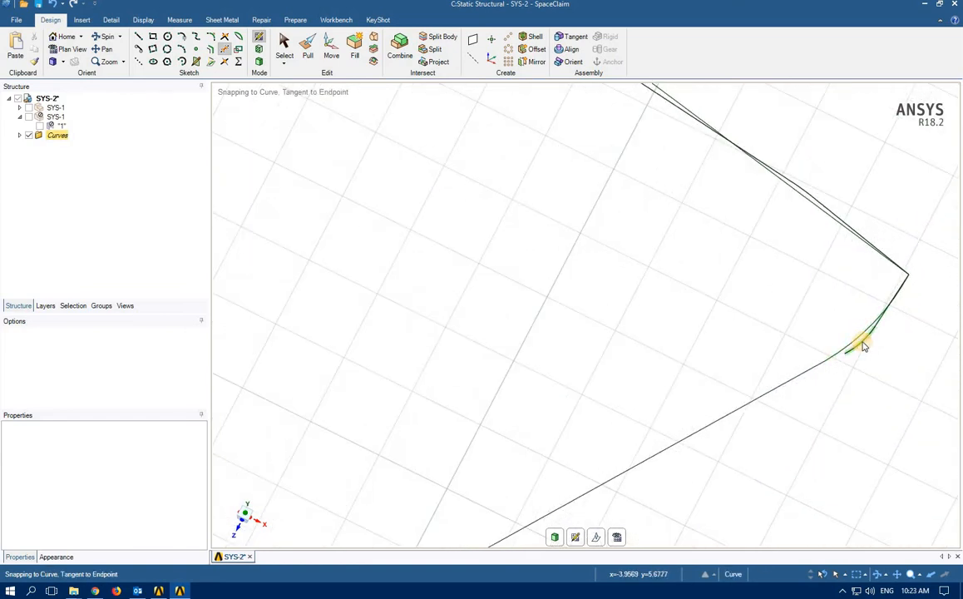
{"action": "left_click", "coordinate": [865, 344]}
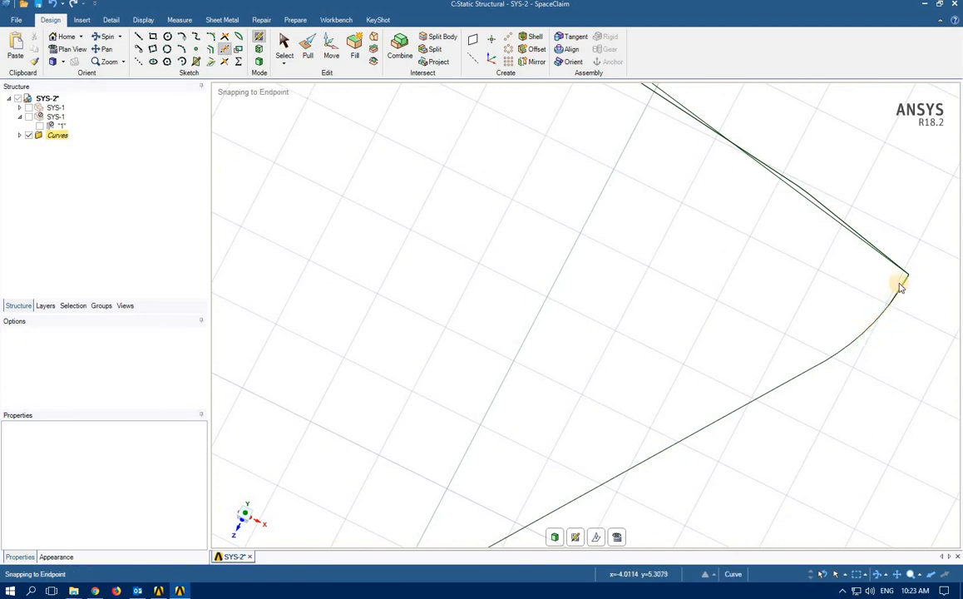
{"action": "mouse_move", "coordinate": [910, 288]}
{"action": "middle_mouse_down"}
{"action": "mouse_move", "coordinate": [888, 266]}
{"action": "mouse_move", "coordinate": [836, 337]}
{"action": "middle_mouse_up"}
{"action": "scroll", "coordinate": [834, 333], "scroll_direction": "down", "scroll_amount": 3}
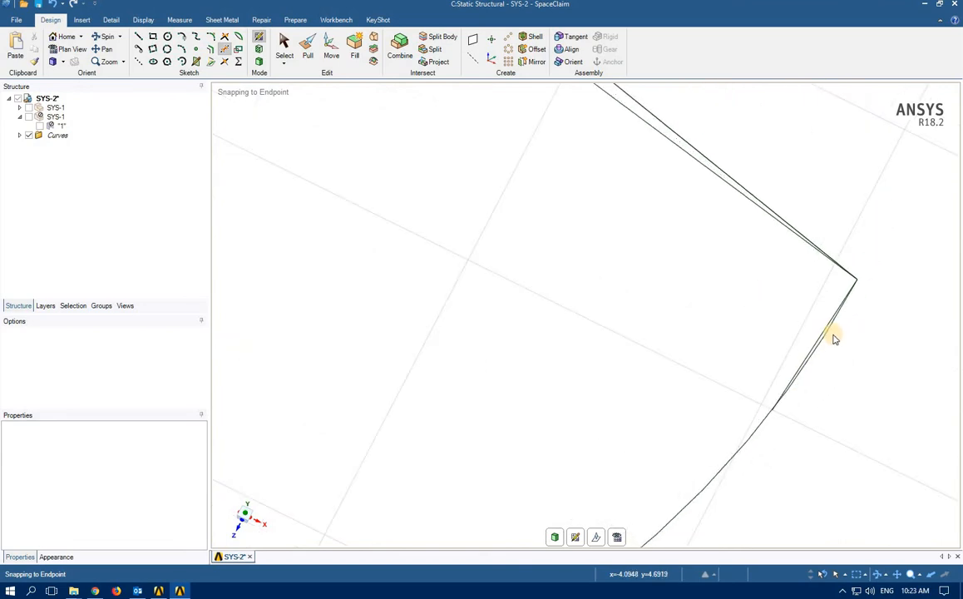
{"action": "scroll", "coordinate": [832, 341], "scroll_direction": "up", "scroll_amount": 4}
{"action": "left_click", "coordinate": [796, 352]}
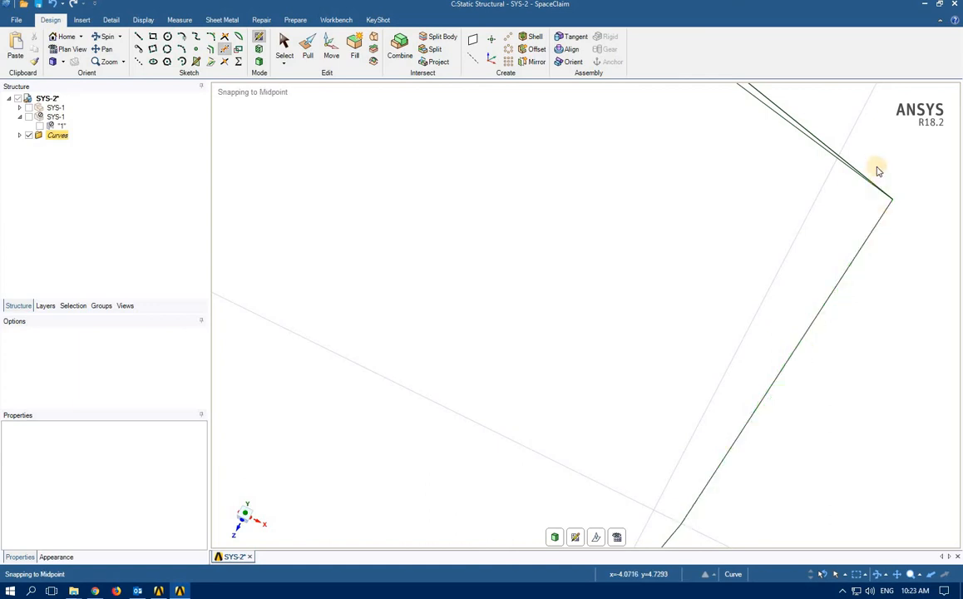
{"action": "scroll", "coordinate": [736, 207], "scroll_direction": "down", "scroll_amount": 3}
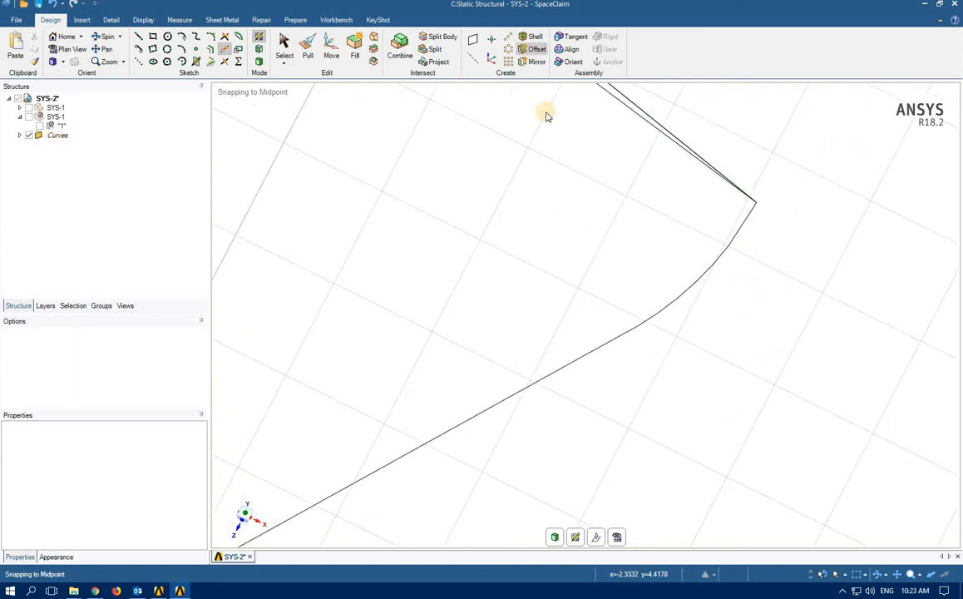
Trim away the sharp duplicate corner at the neck and the straight duplicate beside the long arm's end hole.
{"action": "scroll", "coordinate": [553, 133], "scroll_direction": "down", "scroll_amount": 5}
{"action": "scroll", "coordinate": [376, 271], "scroll_direction": "up", "scroll_amount": 4}
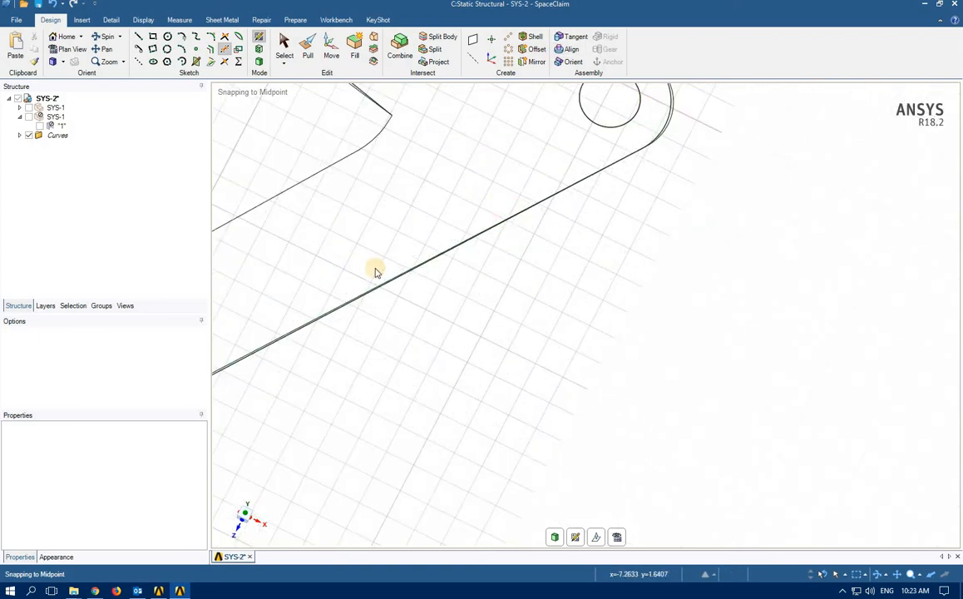
{"action": "scroll", "coordinate": [226, 339], "scroll_direction": "down", "scroll_amount": 5}
{"action": "scroll", "coordinate": [238, 329], "scroll_direction": "up", "scroll_amount": 6}
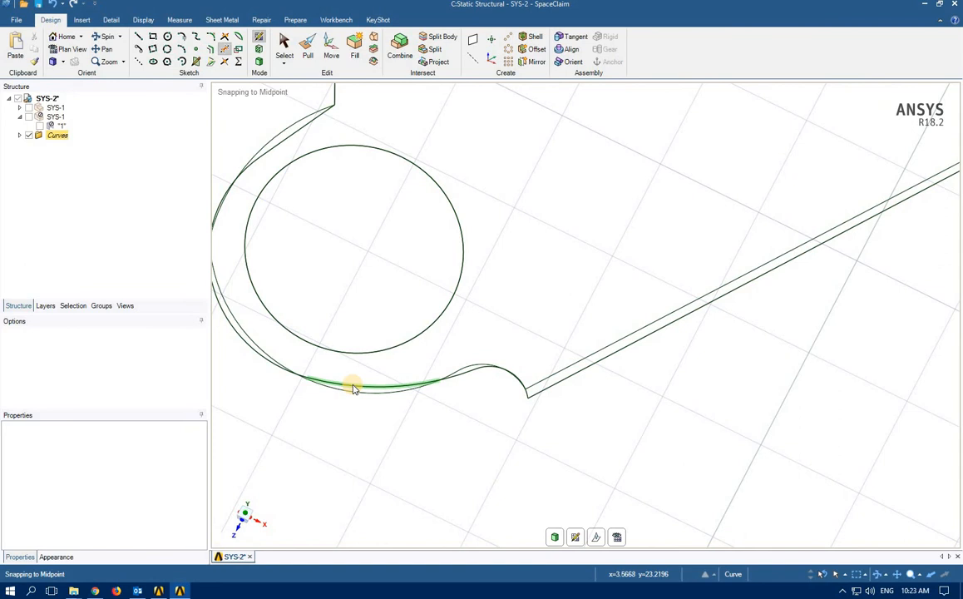
{"action": "scroll", "coordinate": [280, 411], "scroll_direction": "down", "scroll_amount": 3}
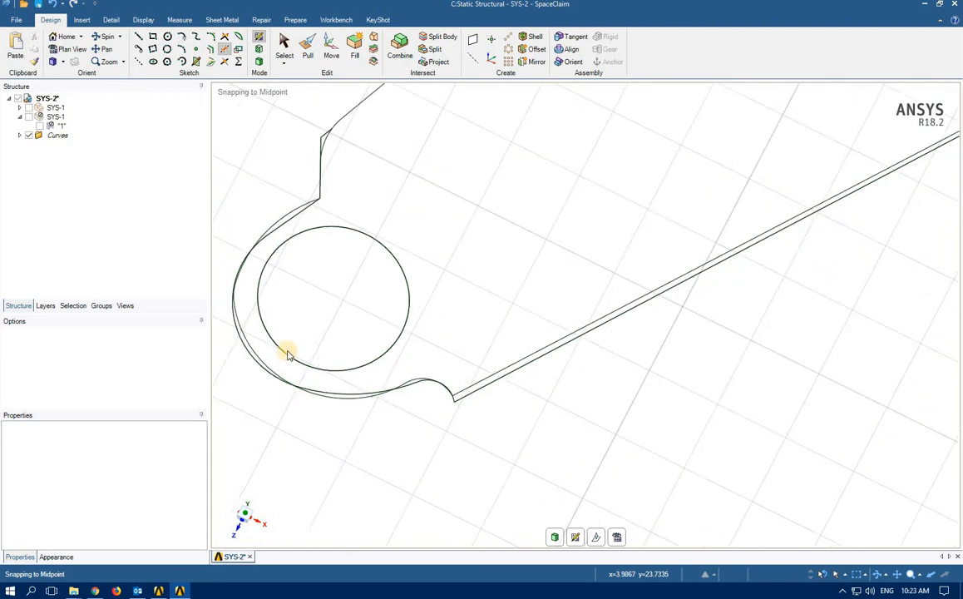
{"action": "left_click", "coordinate": [324, 135]}
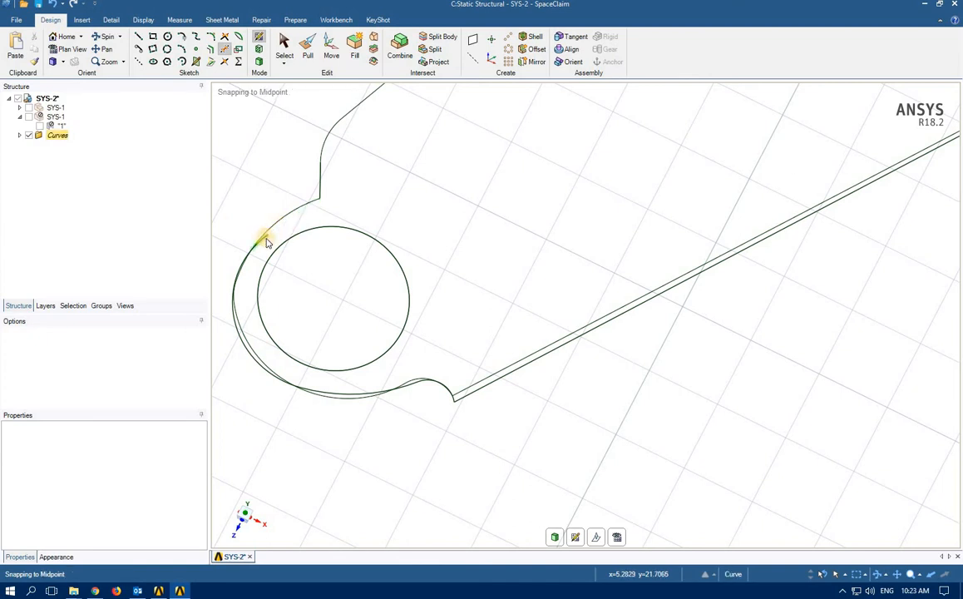
Trim away the overlapping arcs along the rounded outer outline surrounding the long arm's end hole.
{"action": "scroll", "coordinate": [267, 242], "scroll_direction": "up", "scroll_amount": 5}
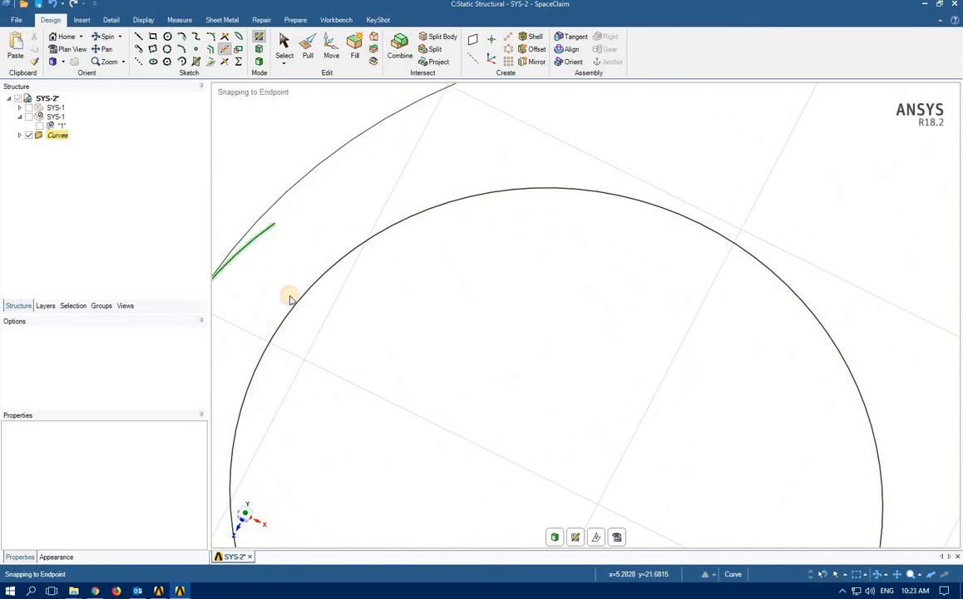
{"action": "scroll", "coordinate": [273, 333], "scroll_direction": "down", "scroll_amount": 4}
{"action": "scroll", "coordinate": [259, 291], "scroll_direction": "up", "scroll_amount": 6}
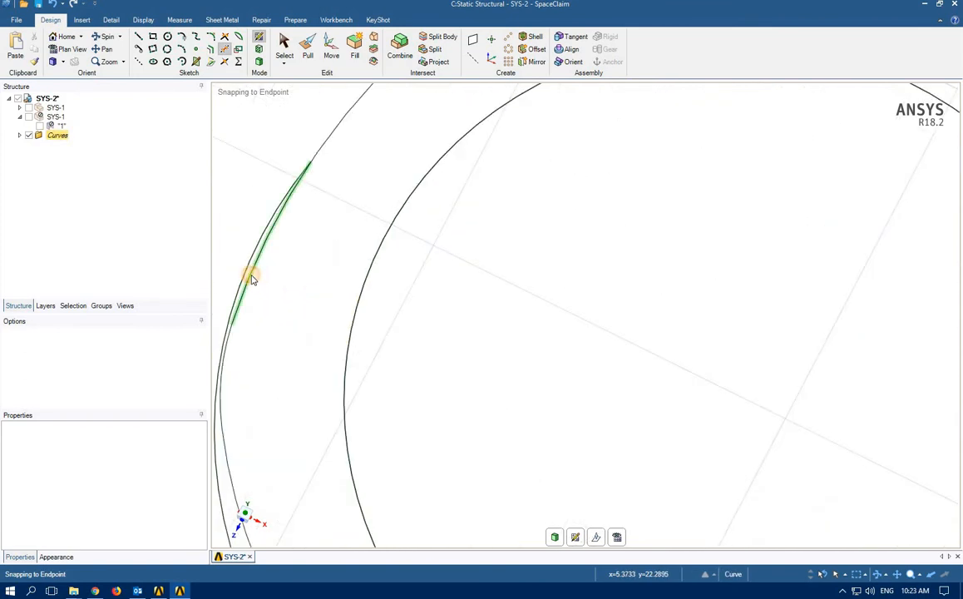
{"action": "scroll", "coordinate": [286, 370], "scroll_direction": "down", "scroll_amount": 3}
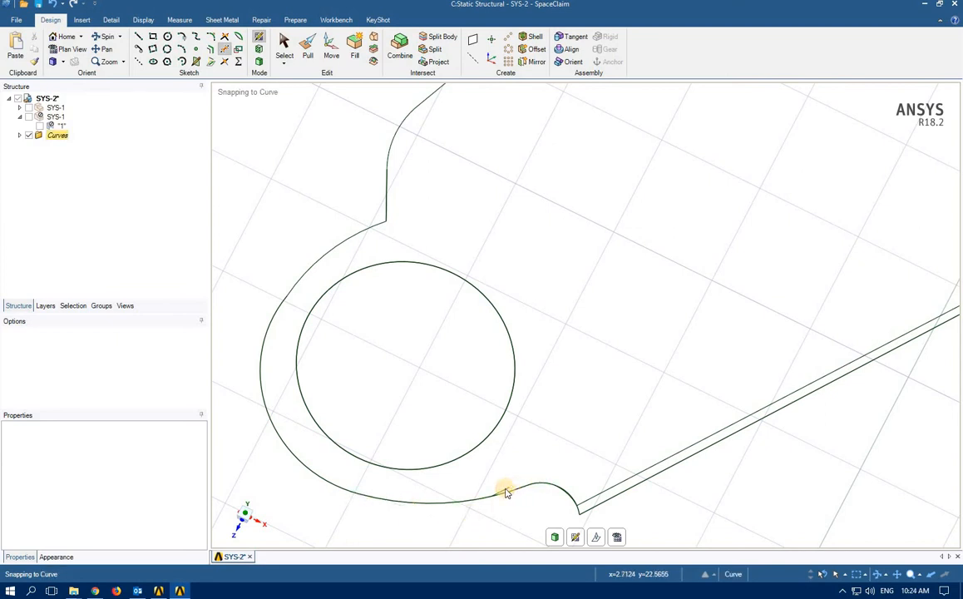
Trim away the duplicate straight line along the long arm's outer edge and its end piece beside the arm's end hole.
{"action": "scroll", "coordinate": [607, 486], "scroll_direction": "down", "scroll_amount": 8}
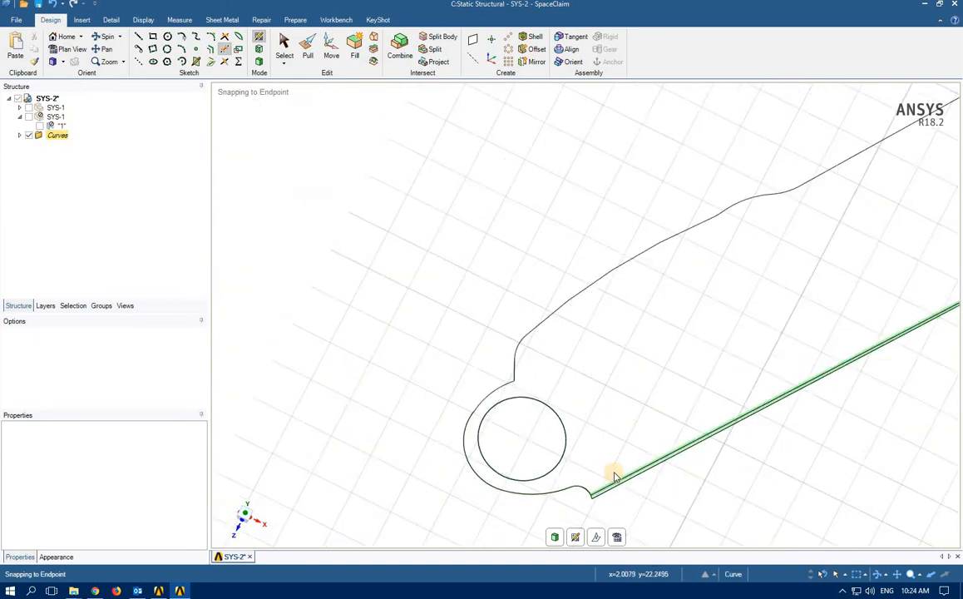
{"action": "scroll", "coordinate": [591, 482], "scroll_direction": "up", "scroll_amount": 4}
{"action": "left_click", "coordinate": [585, 490]}
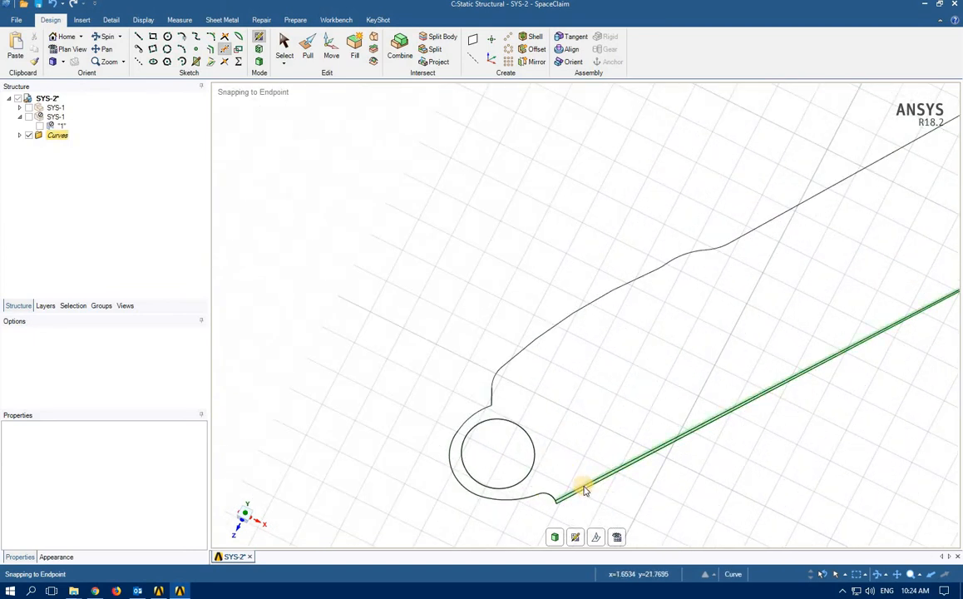
{"action": "scroll", "coordinate": [585, 490], "scroll_direction": "up", "scroll_amount": 5}
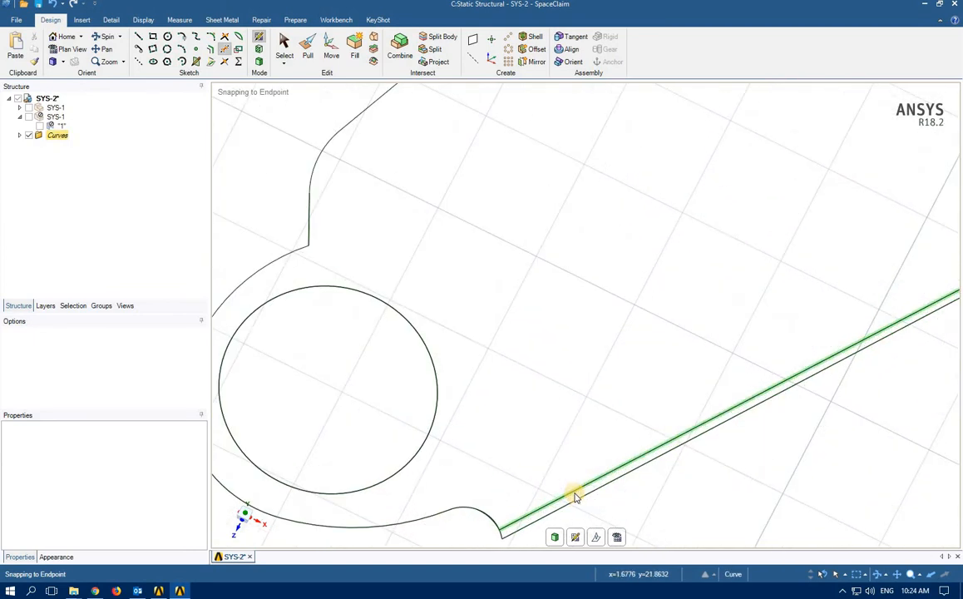
{"action": "left_click", "coordinate": [587, 468]}
{"action": "scroll", "coordinate": [795, 345], "scroll_direction": "down", "scroll_amount": 10}
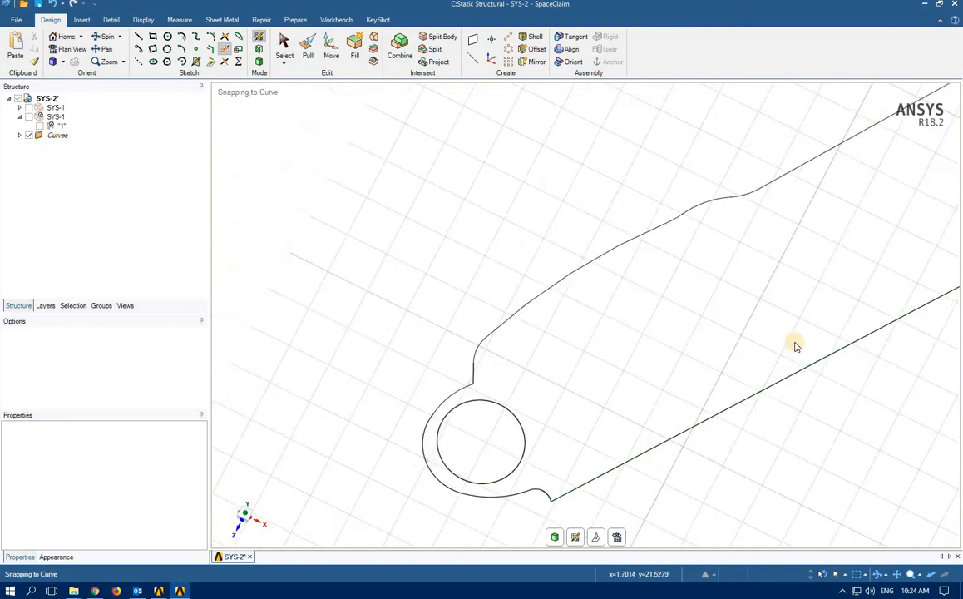
Trim away the duplicate curve running from the short arm's end-hole outline into the arm's inner edge.
{"action": "scroll", "coordinate": [885, 269], "scroll_direction": "up", "scroll_amount": 3}
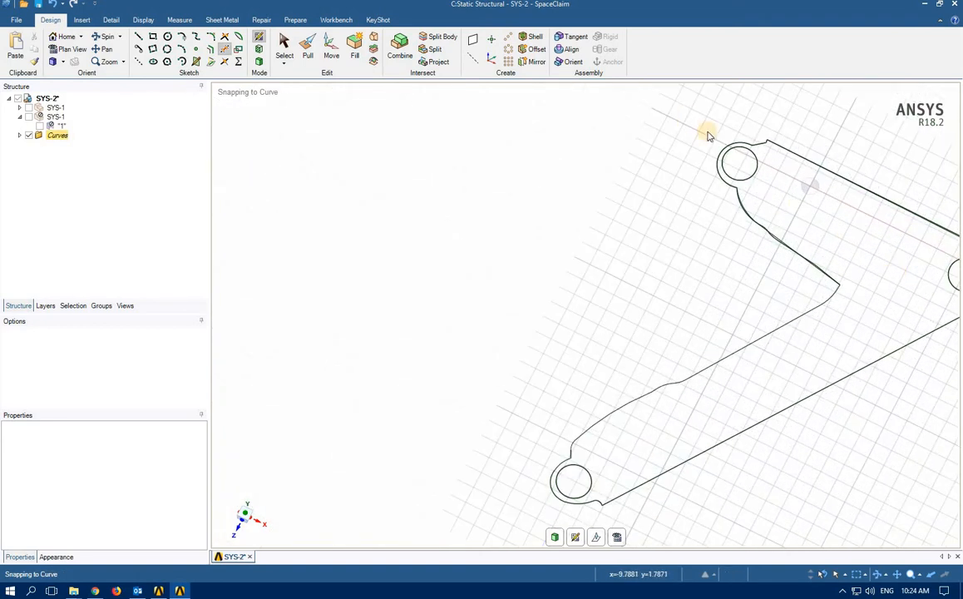
{"action": "scroll", "coordinate": [722, 163], "scroll_direction": "up", "scroll_amount": 3}
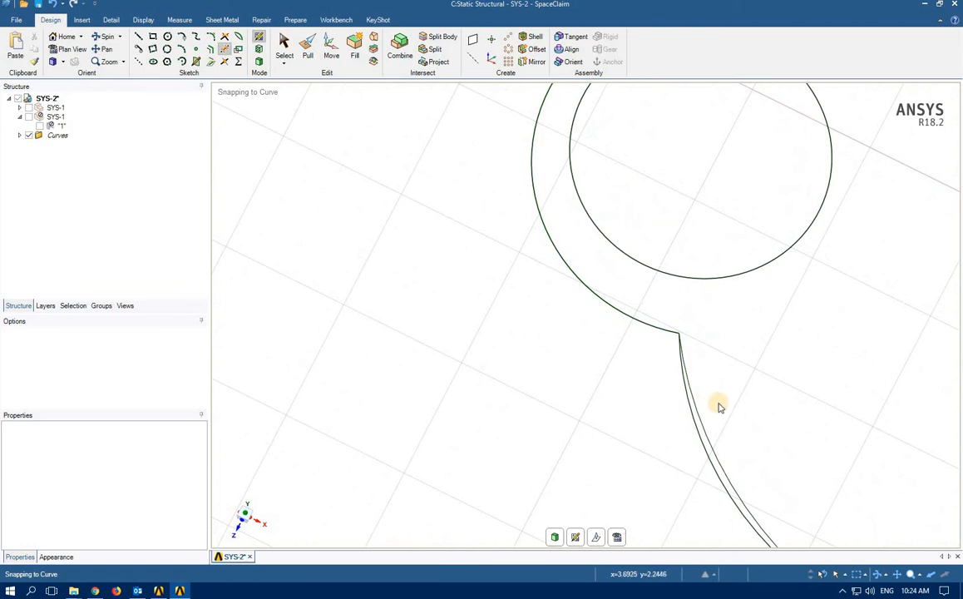
{"action": "scroll", "coordinate": [720, 406], "scroll_direction": "down", "scroll_amount": 3}
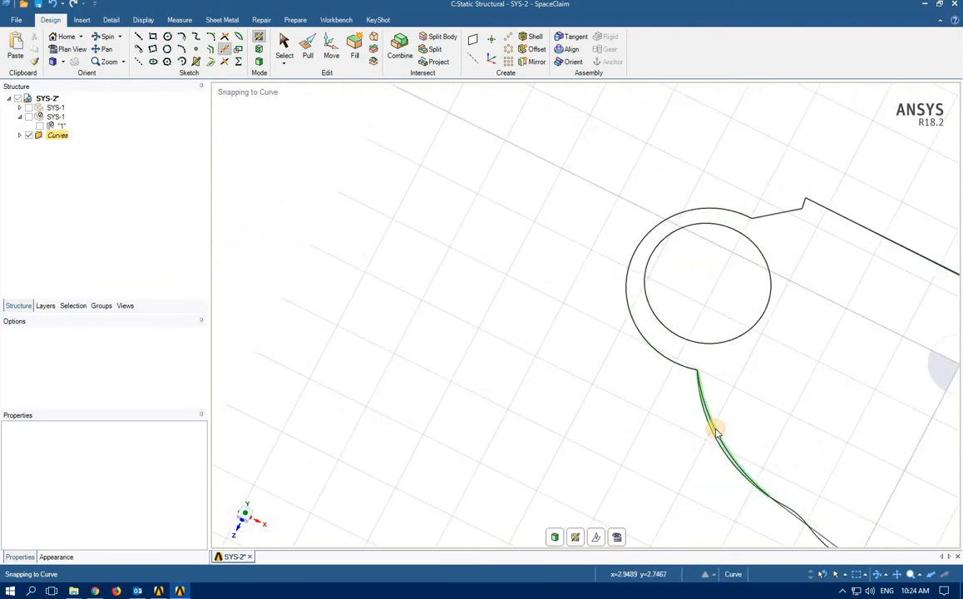
{"action": "scroll", "coordinate": [794, 507], "scroll_direction": "up", "scroll_amount": 4}
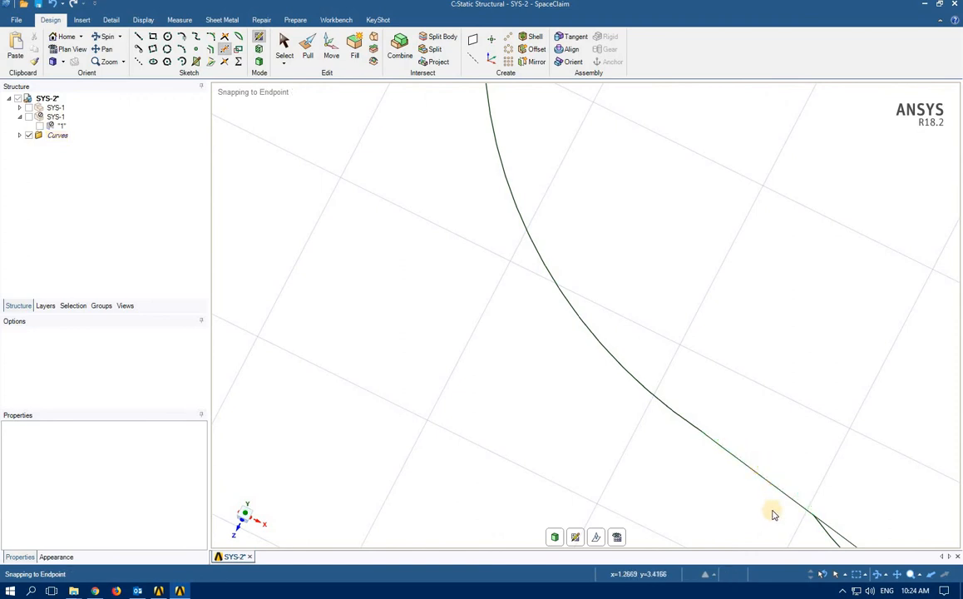
Trim away the overlapping segments along the short arm's straight inner edge down to the sharp inner corner.
{"action": "scroll", "coordinate": [771, 515], "scroll_direction": "down", "scroll_amount": 6}
{"action": "scroll", "coordinate": [799, 526], "scroll_direction": "up", "scroll_amount": 2}
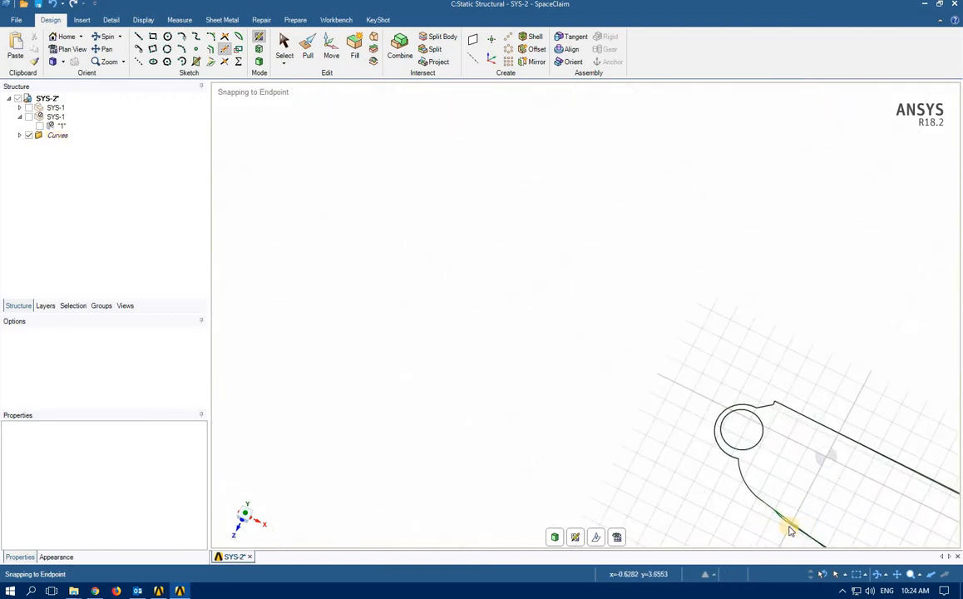
{"action": "scroll", "coordinate": [786, 527], "scroll_direction": "up", "scroll_amount": 3}
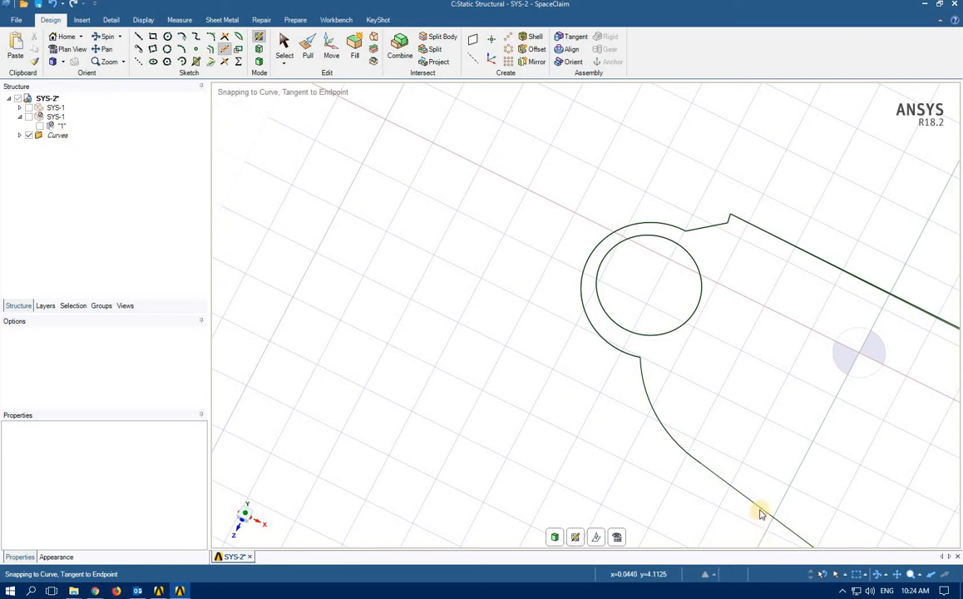
{"action": "scroll", "coordinate": [761, 515], "scroll_direction": "down", "scroll_amount": 5}
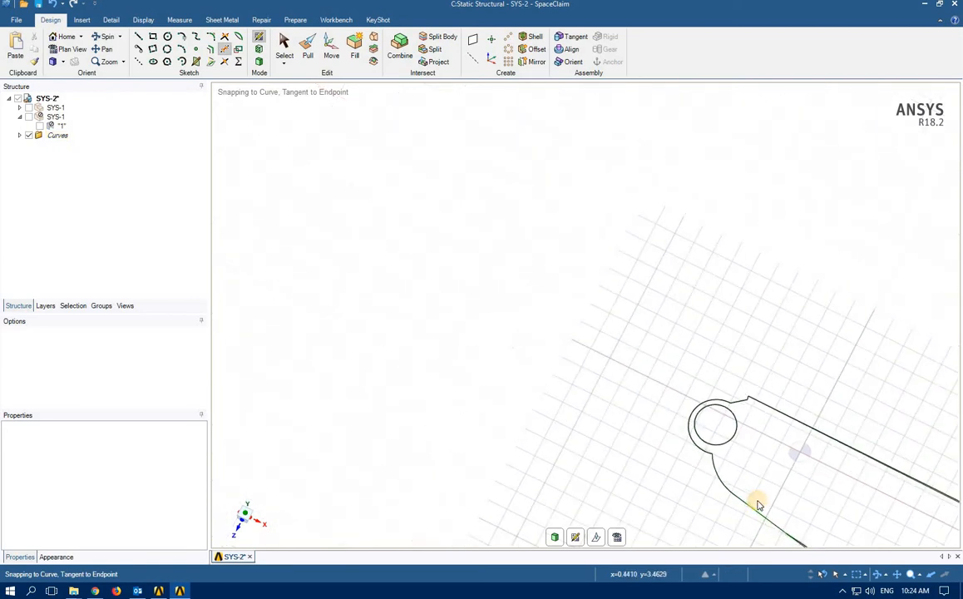
{"action": "left_click", "coordinate": [123, 62]}
{"action": "left_click", "coordinate": [127, 77]}
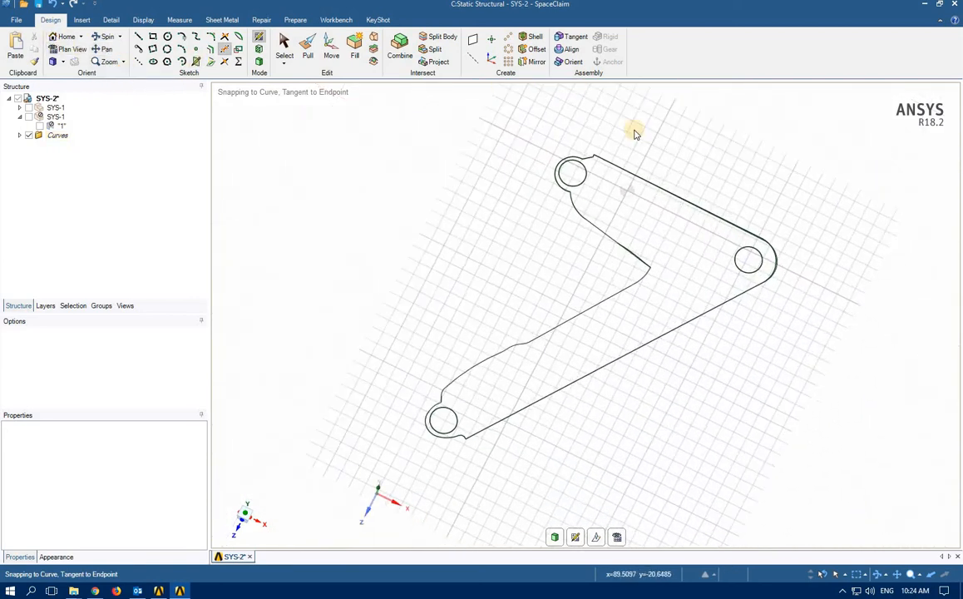
{"action": "scroll", "coordinate": [620, 242], "scroll_direction": "up", "scroll_amount": 8}
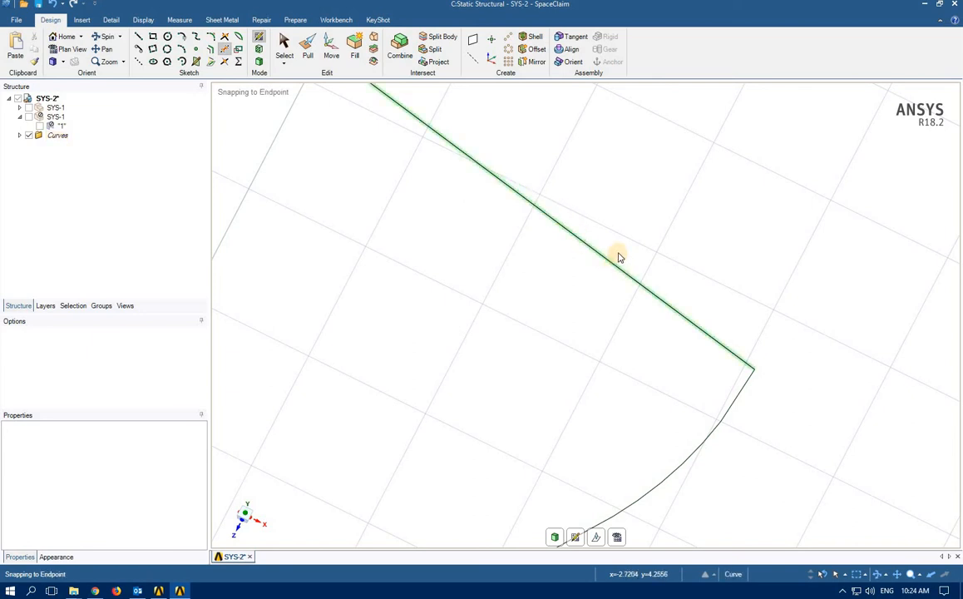
Trim away the duplicate line and arc along the short arm's outer edge and the rounded corner around the third hole.
{"action": "key", "text": "z"}
{"action": "scroll", "coordinate": [777, 249], "scroll_direction": "up", "scroll_amount": 5}
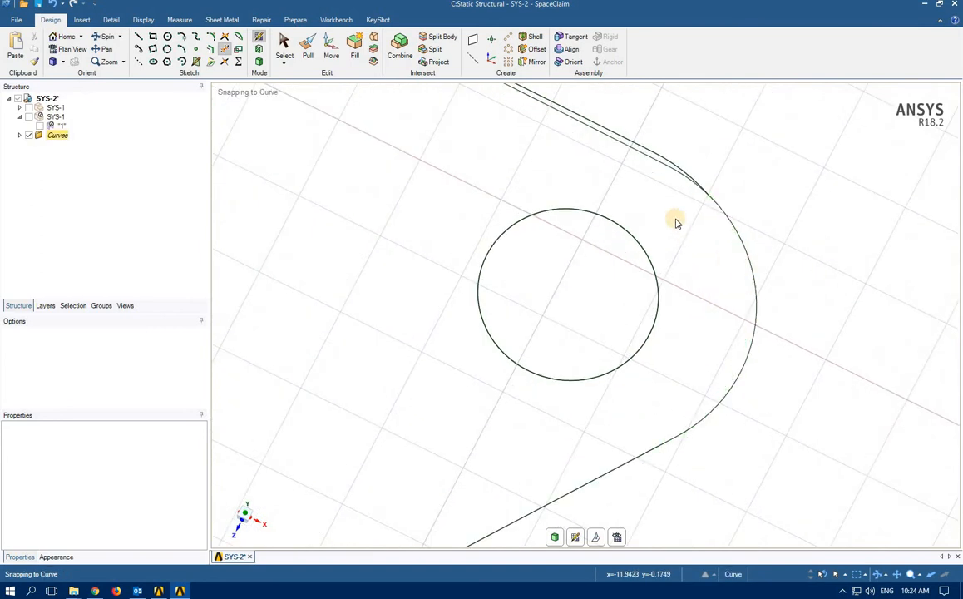
{"action": "scroll", "coordinate": [607, 182], "scroll_direction": "down", "scroll_amount": 4}
{"action": "scroll", "coordinate": [655, 152], "scroll_direction": "up", "scroll_amount": 4}
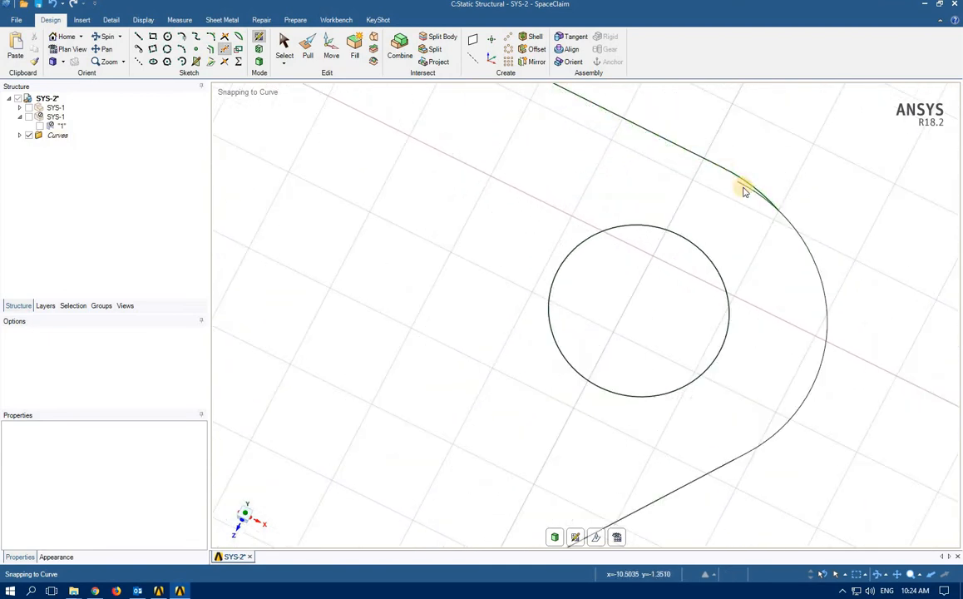
{"action": "scroll", "coordinate": [365, 165], "scroll_direction": "down", "scroll_amount": 5}
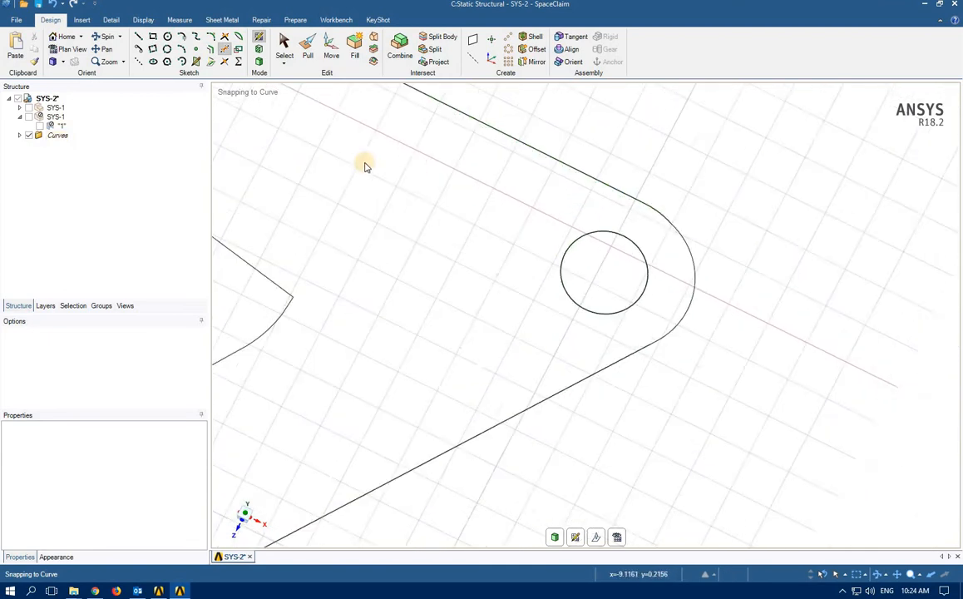
Examine the short arm's outer edge and the outline around its end hole for leftover duplicate curves.
{"action": "scroll", "coordinate": [365, 120], "scroll_direction": "up", "scroll_amount": 3}
{"action": "scroll", "coordinate": [365, 121], "scroll_direction": "up", "scroll_amount": 2}
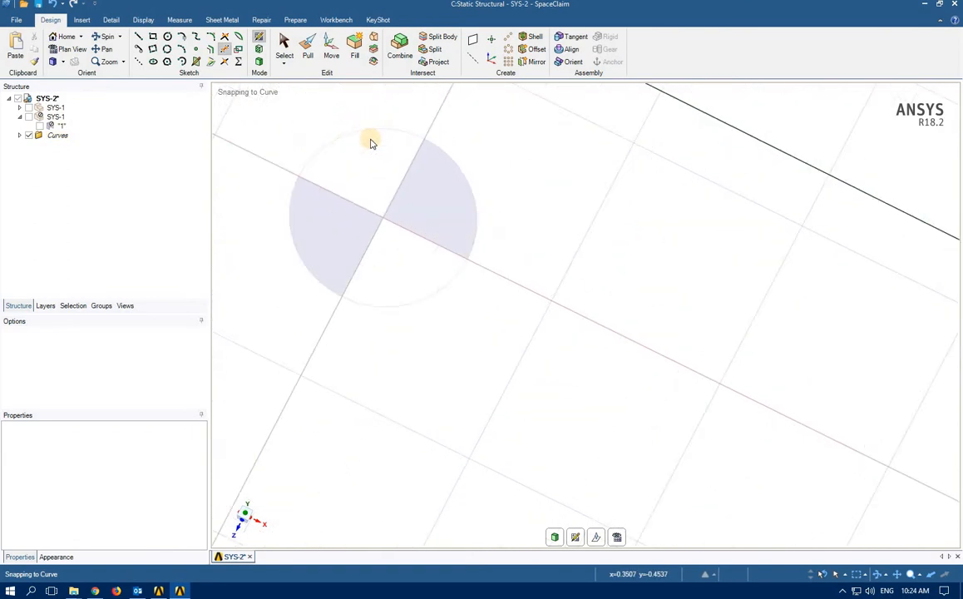
{"action": "scroll", "coordinate": [370, 142], "scroll_direction": "down", "scroll_amount": 5}
{"action": "scroll", "coordinate": [318, 119], "scroll_direction": "up", "scroll_amount": 5}
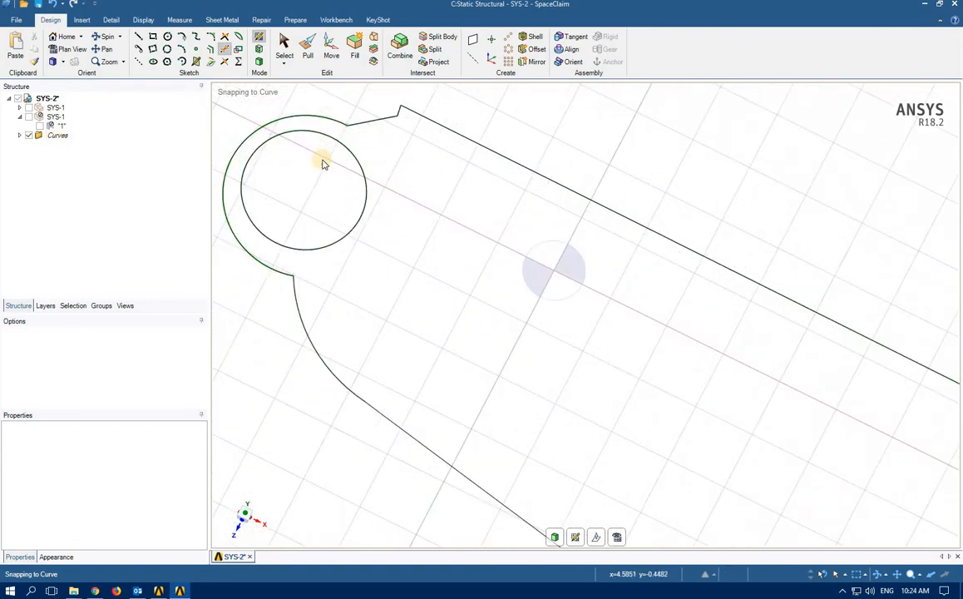
{"action": "scroll", "coordinate": [411, 220], "scroll_direction": "down", "scroll_amount": 3}
{"action": "scroll", "coordinate": [408, 208], "scroll_direction": "up", "scroll_amount": 1}
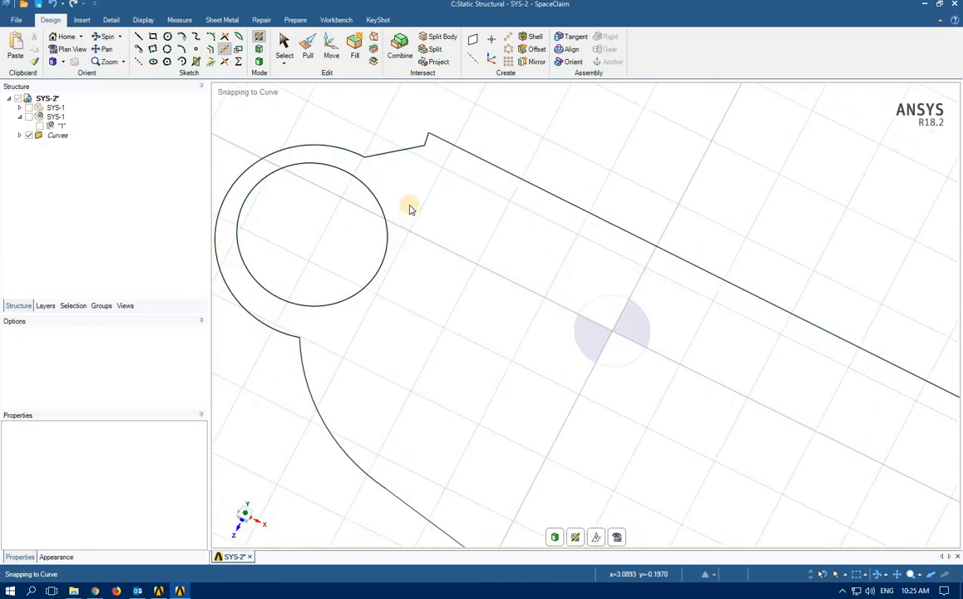
{"action": "scroll", "coordinate": [398, 179], "scroll_direction": "down", "scroll_amount": 1}
{"action": "scroll", "coordinate": [389, 163], "scroll_direction": "up", "scroll_amount": 3}
{"action": "scroll", "coordinate": [389, 165], "scroll_direction": "up", "scroll_amount": 3}
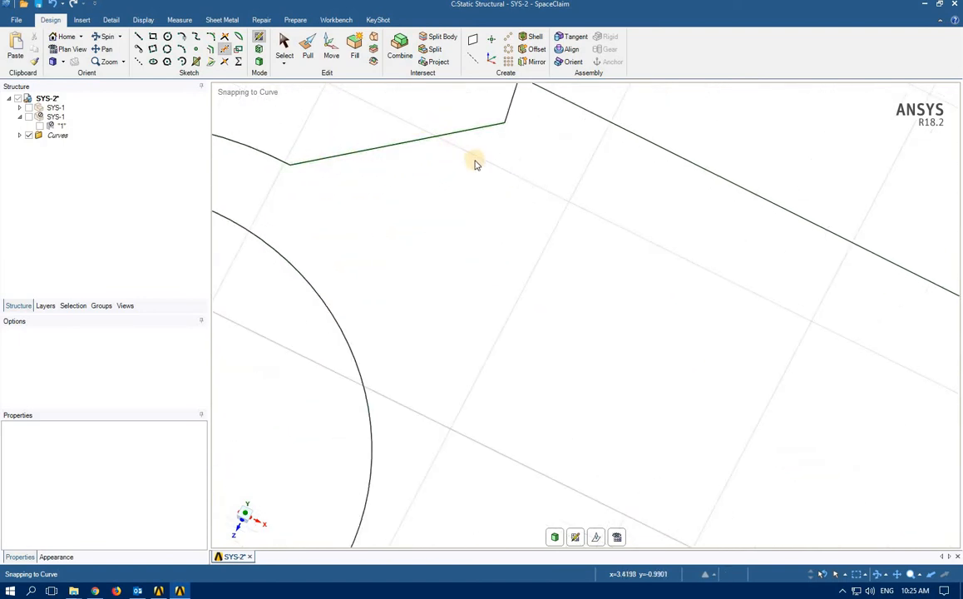
Replace the stepped notch between the short arm's end-hole outline and straight outer edge with a single line about 0.93 mm long.
{"action": "scroll", "coordinate": [474, 164], "scroll_direction": "down", "scroll_amount": 3}
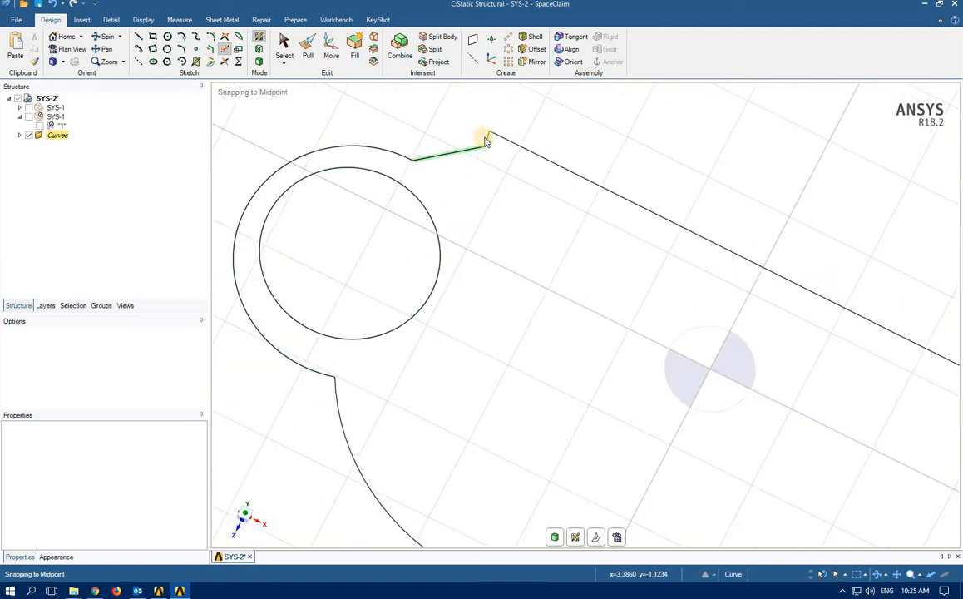
{"action": "left_click", "coordinate": [487, 143]}
{"action": "key", "text": "ctrl+z"}
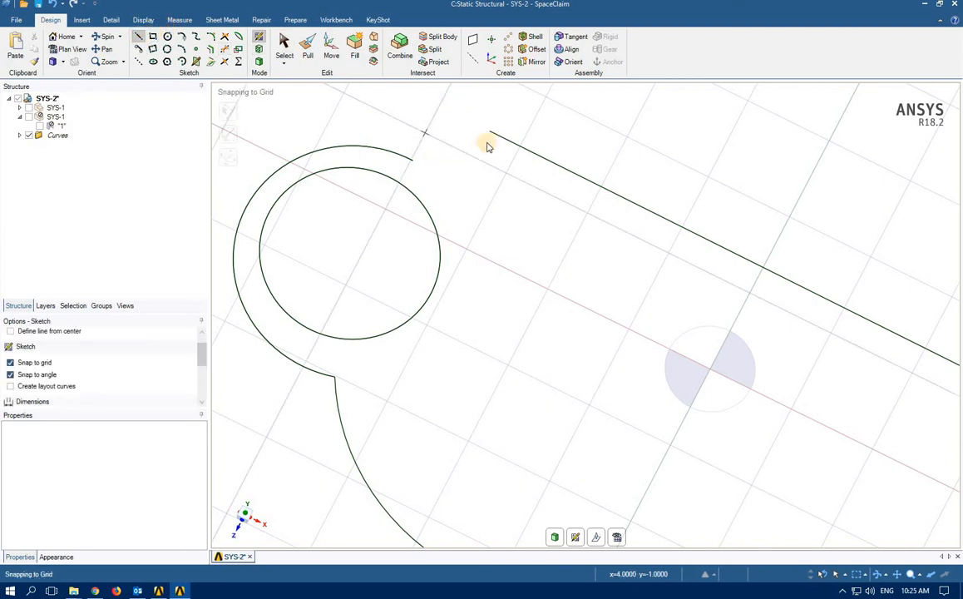
{"action": "left_click", "coordinate": [414, 160]}
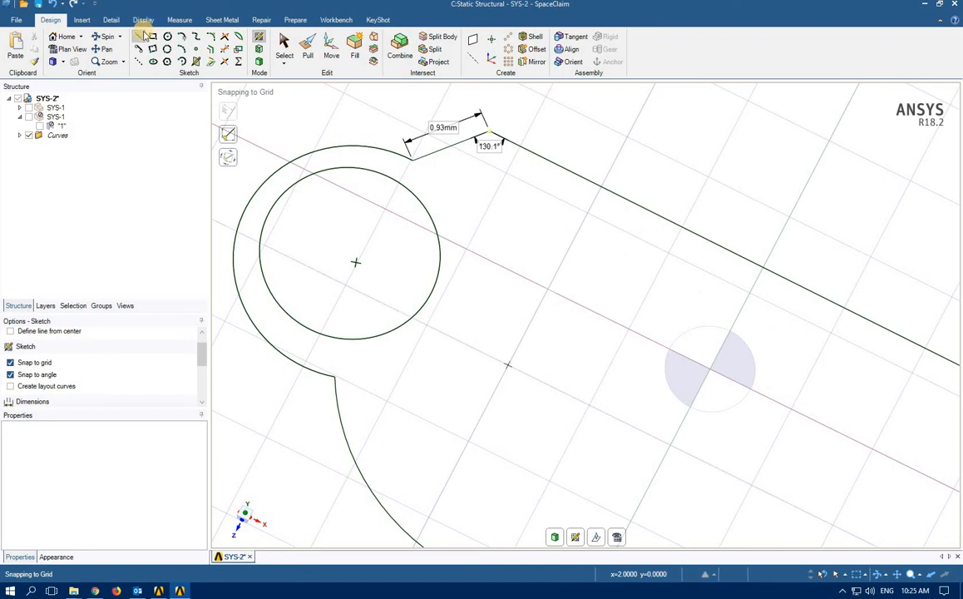
{"action": "left_click", "coordinate": [491, 134]}
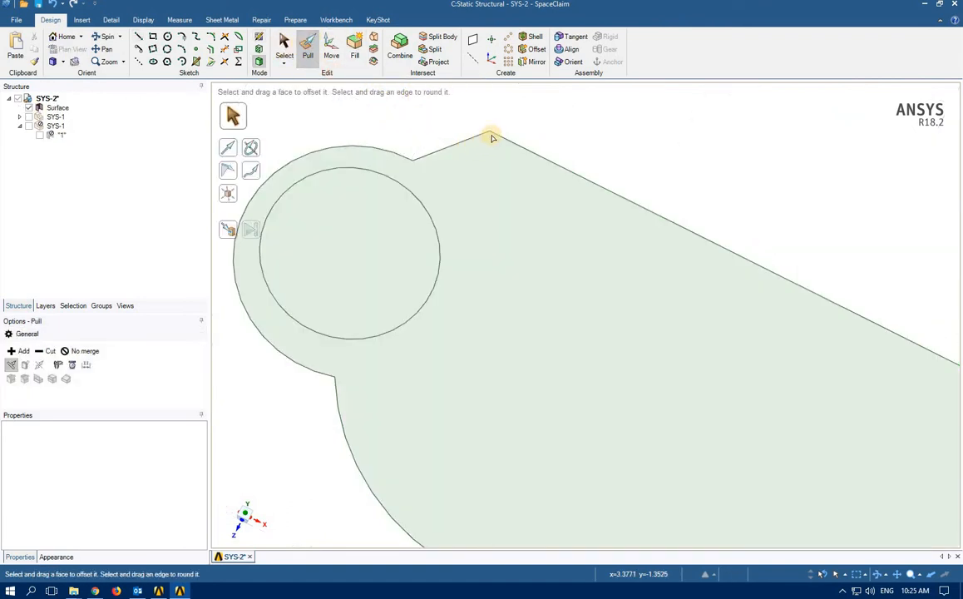
Try to pull the corner where the short connecting line meets the short arm's straight outer edge.
{"action": "left_click", "coordinate": [491, 134]}
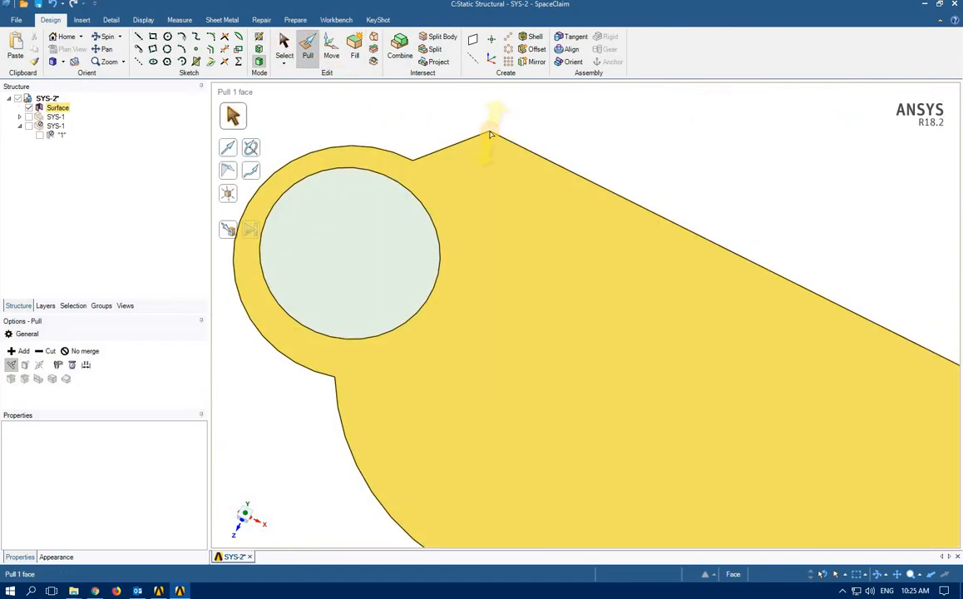
{"action": "left_click", "coordinate": [491, 134]}
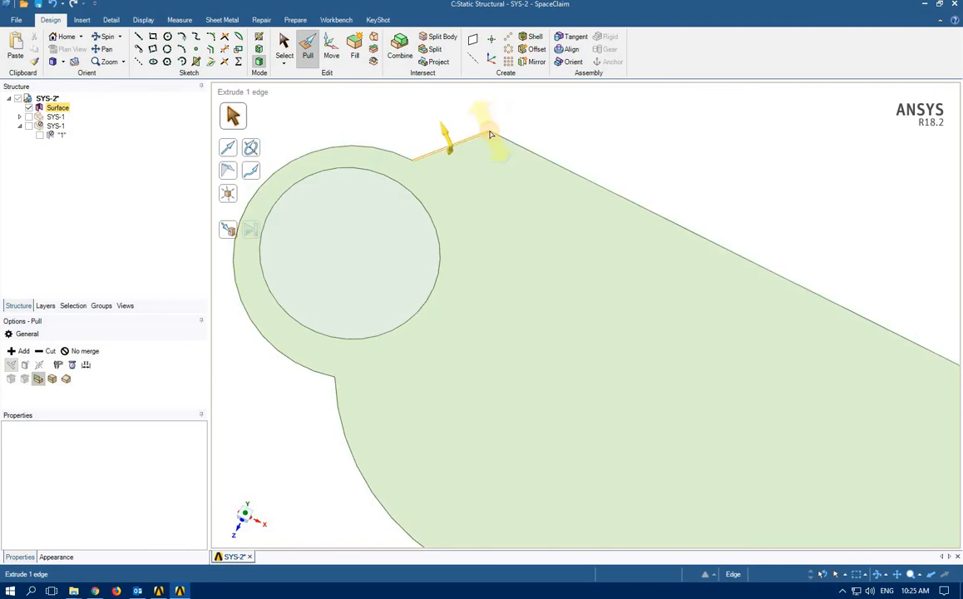
{"action": "left_click", "coordinate": [490, 134]}
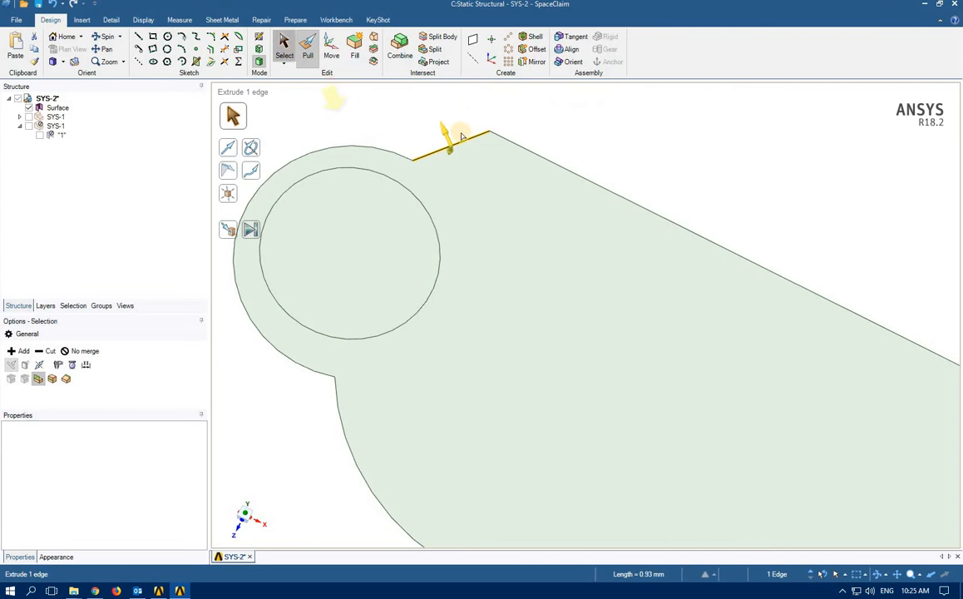
{"action": "key", "text": "s"}
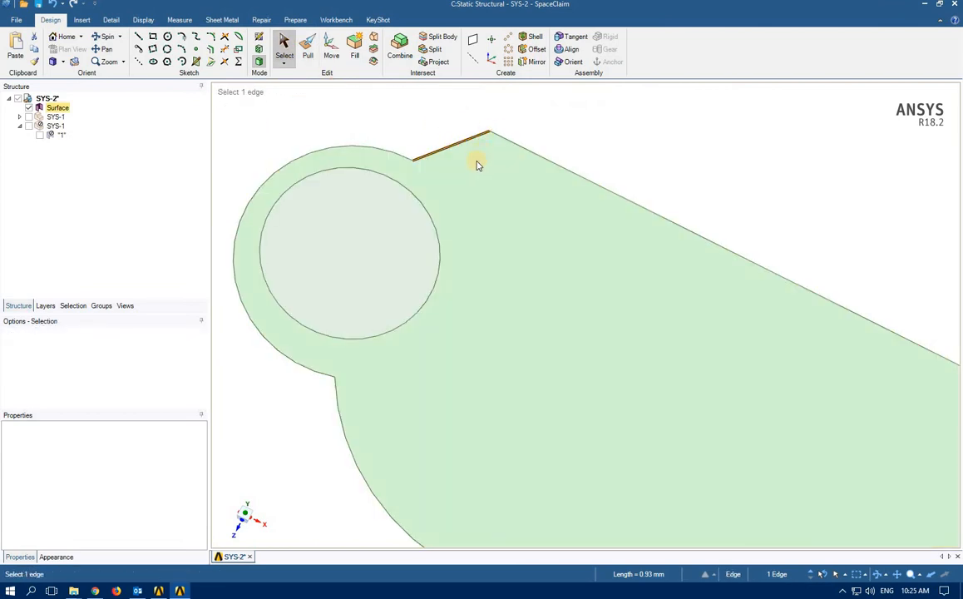
{"action": "left_click", "coordinate": [478, 163]}
{"action": "key", "text": "k"}
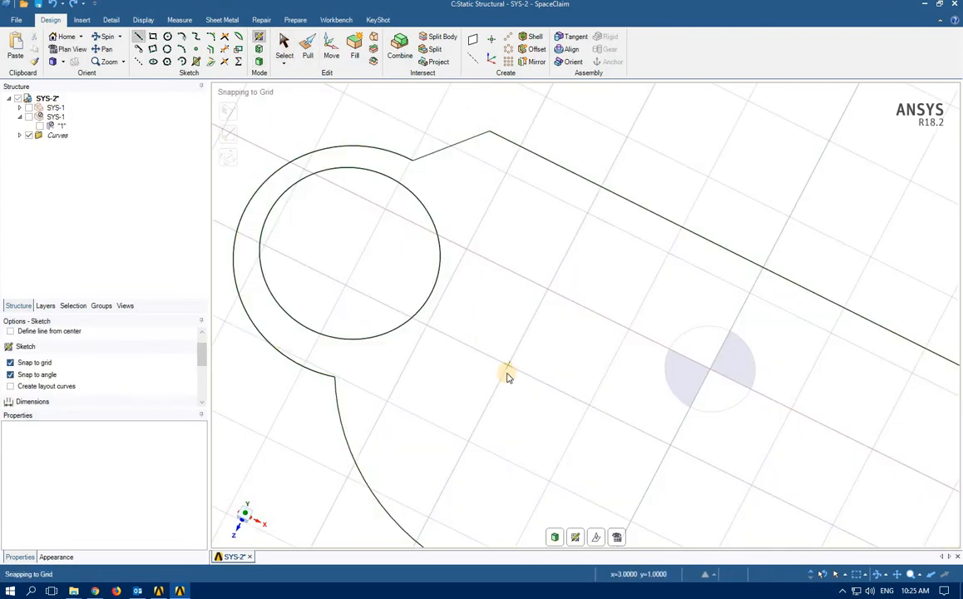
{"action": "scroll", "coordinate": [683, 486], "scroll_direction": "down", "scroll_amount": 10}
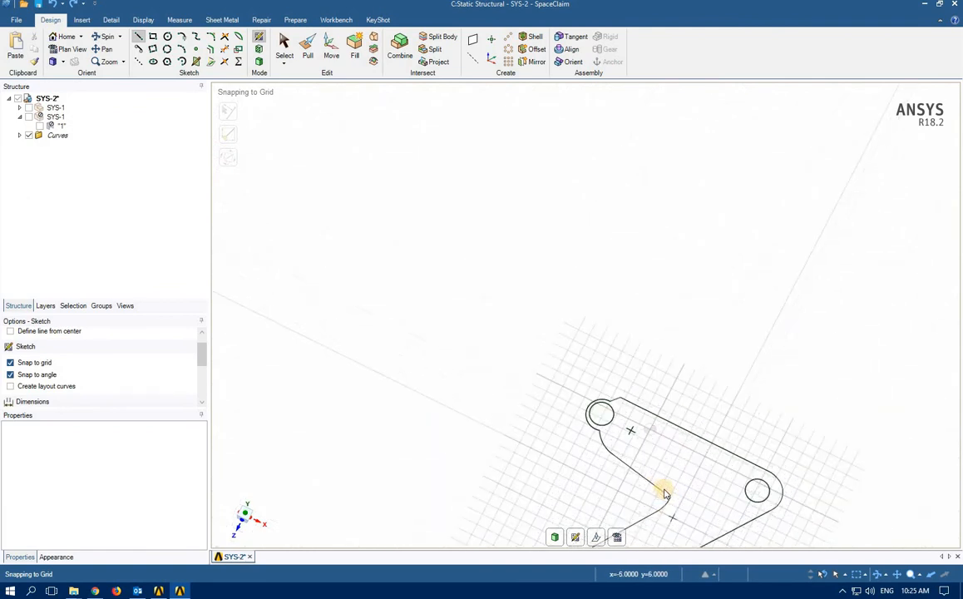
{"action": "scroll", "coordinate": [664, 494], "scroll_direction": "up", "scroll_amount": 10}
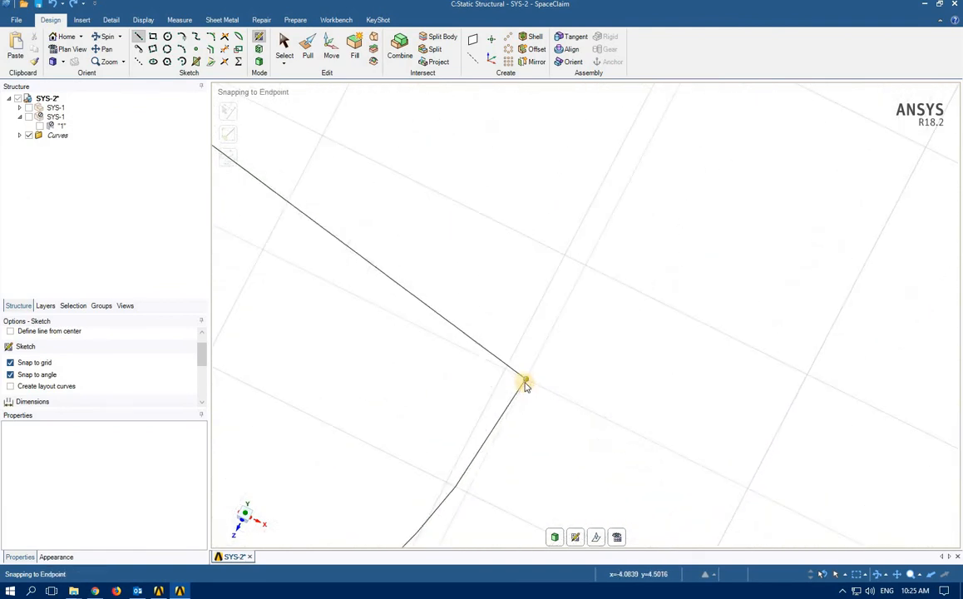
{"action": "left_click", "coordinate": [525, 382]}
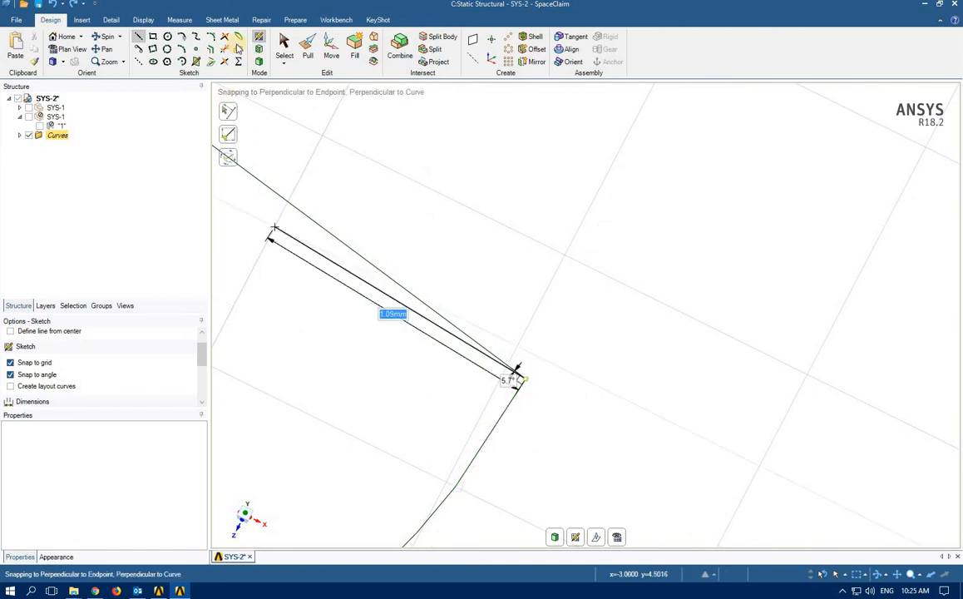
{"action": "key", "text": "Escape"}
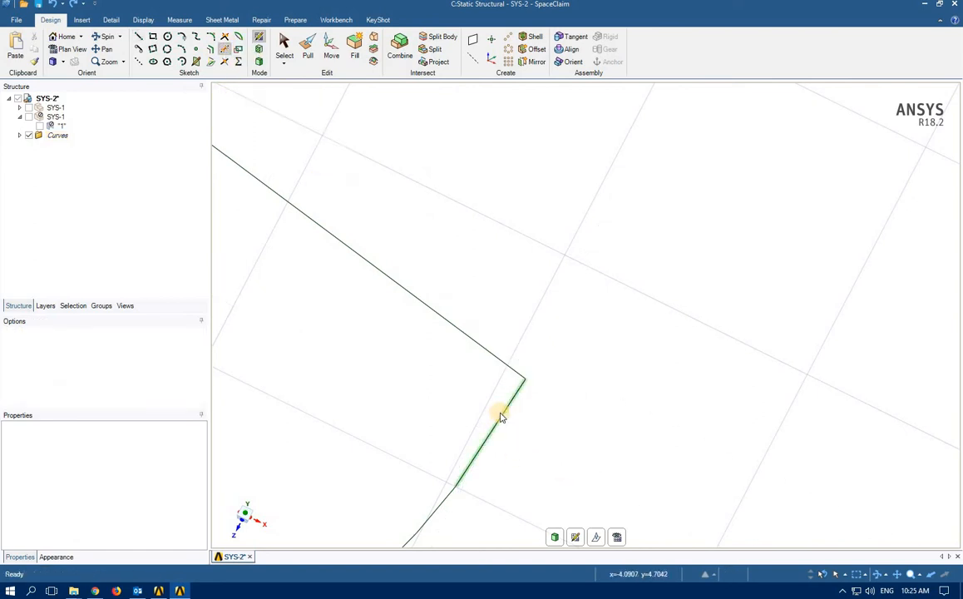
Turn the outline into a surface with the Pull tool and round the inner corner between the two arms to about 0.24 mm radius.
{"action": "key", "text": "s"}
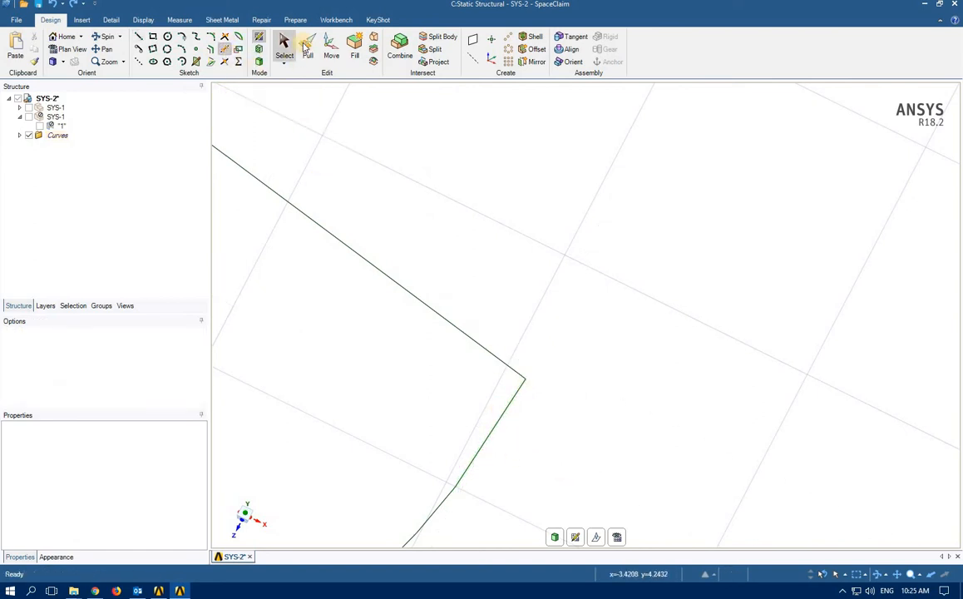
{"action": "key", "text": "p"}
{"action": "left_click", "coordinate": [527, 381]}
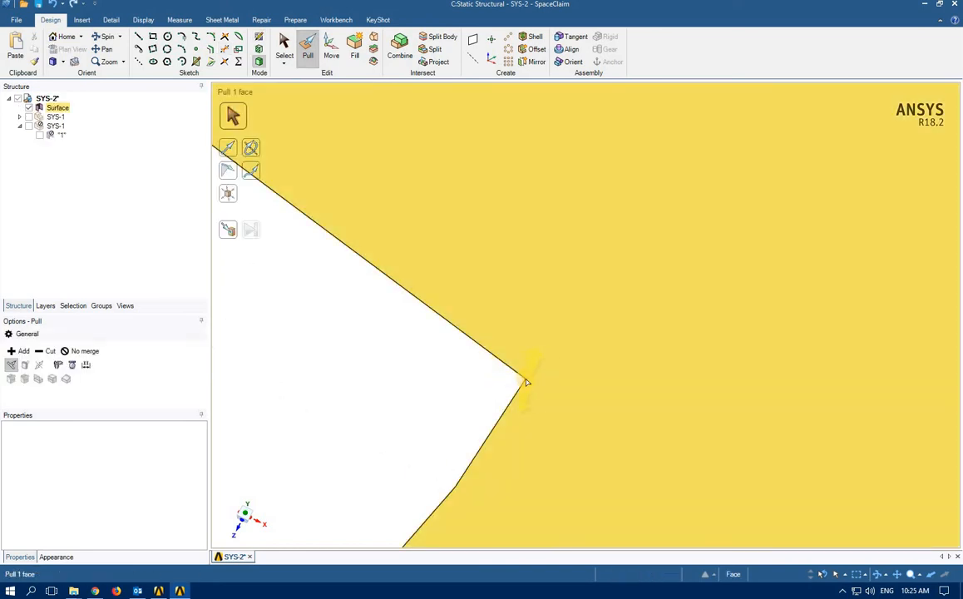
{"action": "left_click", "coordinate": [520, 381]}
{"action": "left_click_drag", "start_coordinate": [494, 384], "coordinate": [333, 382]}
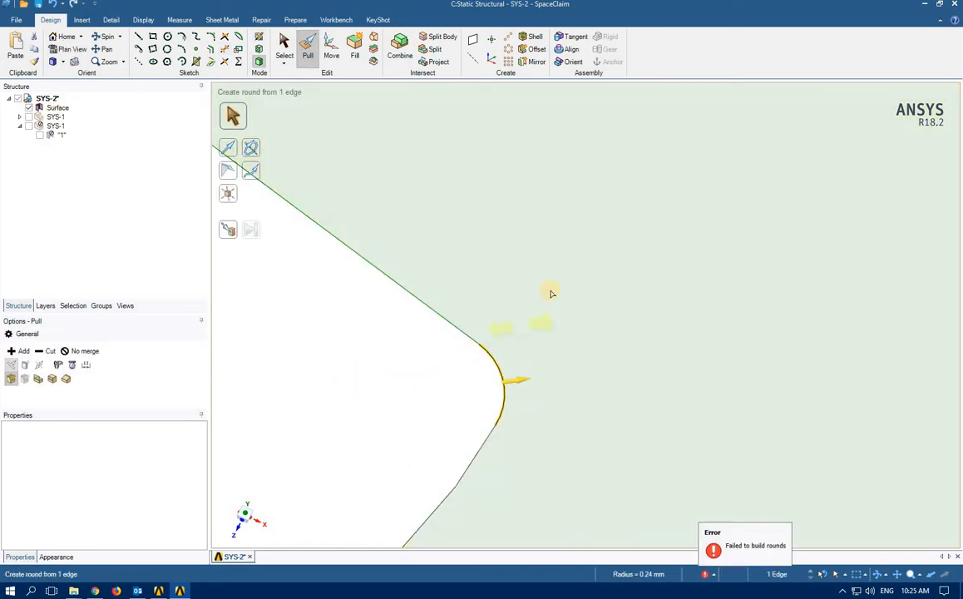
Try to select the outer corner where the short connecting line meets the short arm's straight edge for rounding.
{"action": "scroll", "coordinate": [357, 169], "scroll_direction": "up", "scroll_amount": 5}
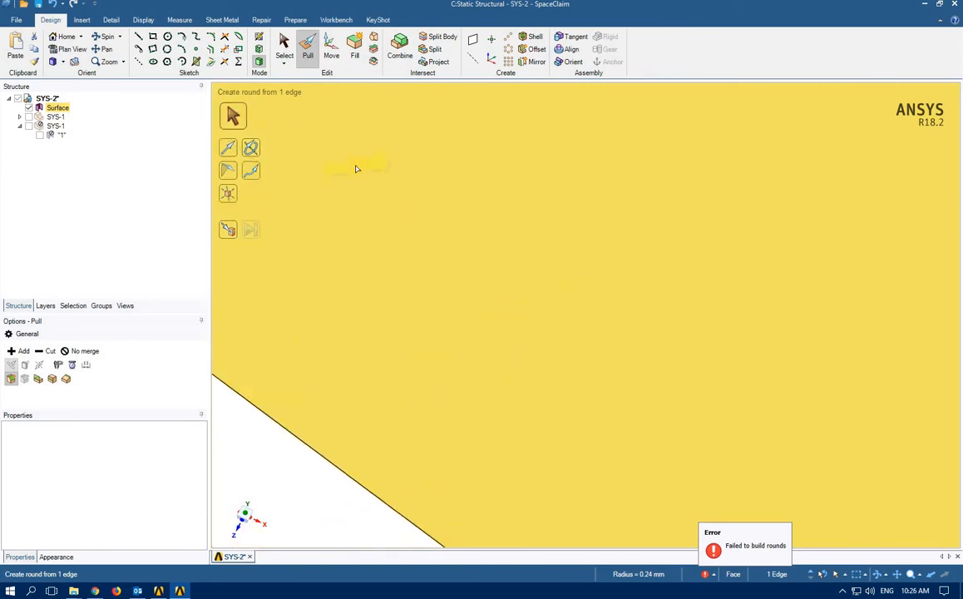
{"action": "scroll", "coordinate": [357, 169], "scroll_direction": "down", "scroll_amount": 6}
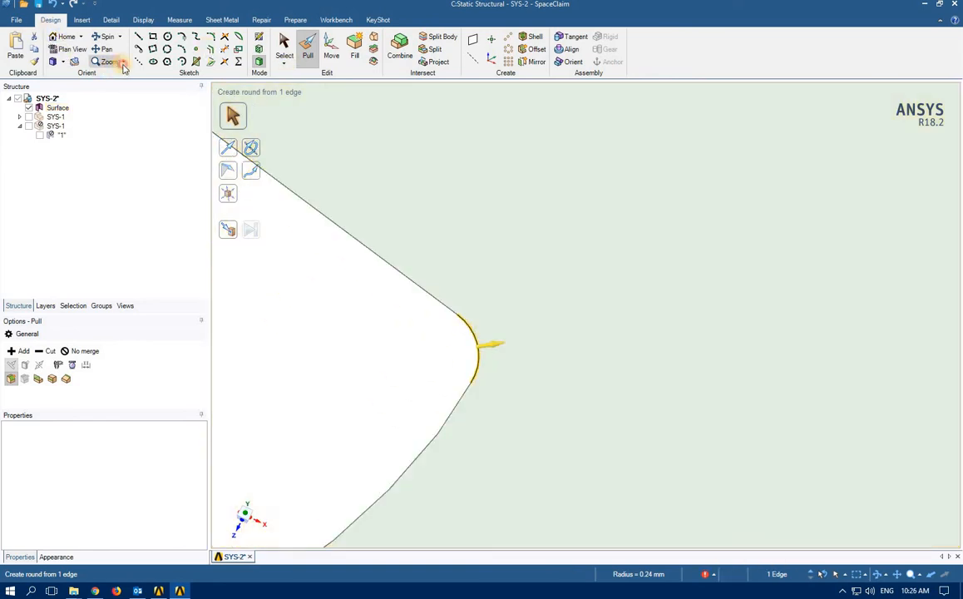
{"action": "left_click", "coordinate": [123, 64]}
{"action": "left_click", "coordinate": [126, 76]}
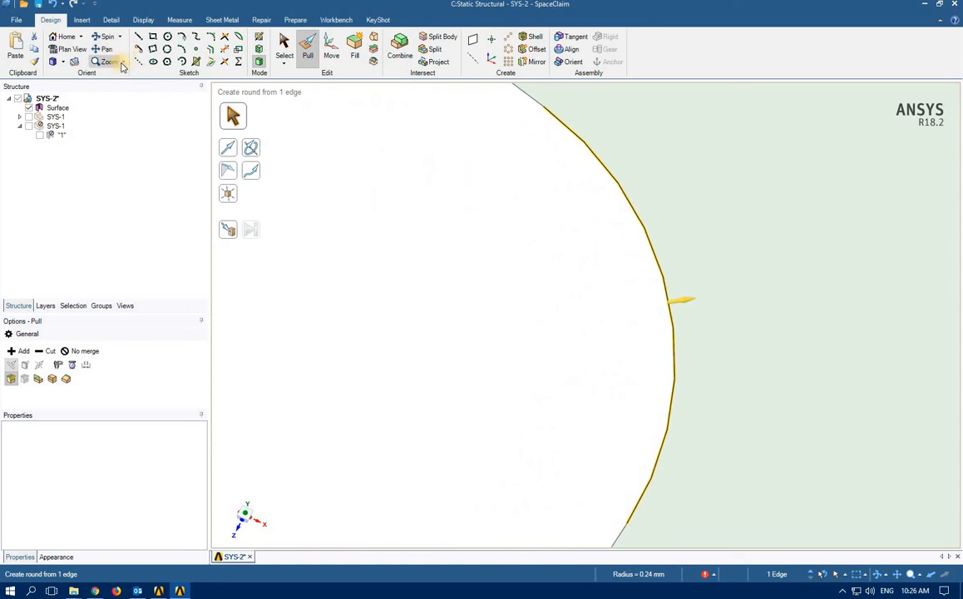
{"action": "scroll", "coordinate": [597, 348], "scroll_direction": "up", "scroll_amount": 2}
{"action": "scroll", "coordinate": [598, 349], "scroll_direction": "down", "scroll_amount": 5}
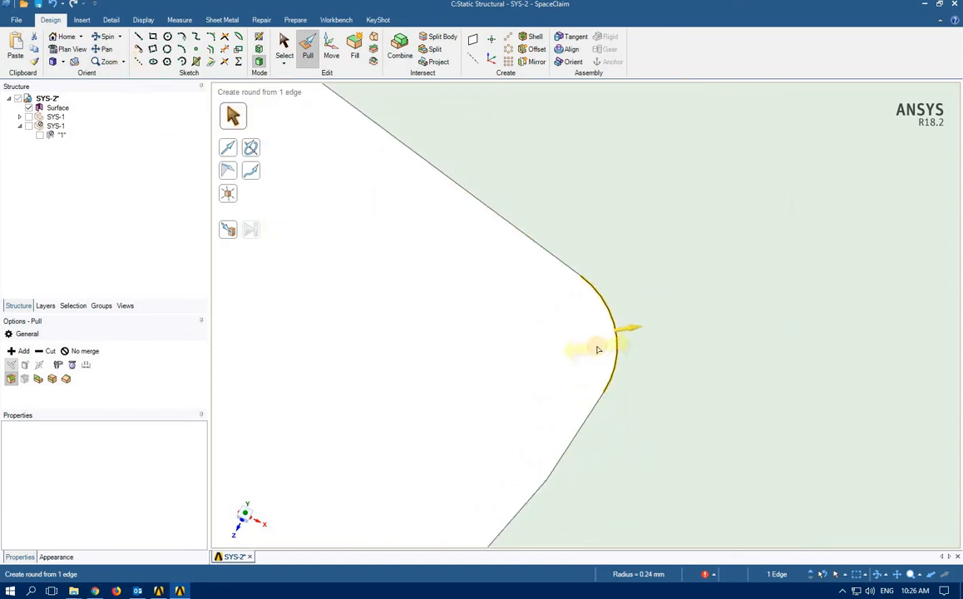
{"action": "scroll", "coordinate": [582, 337], "scroll_direction": "down", "scroll_amount": 4}
{"action": "scroll", "coordinate": [532, 178], "scroll_direction": "up", "scroll_amount": 3}
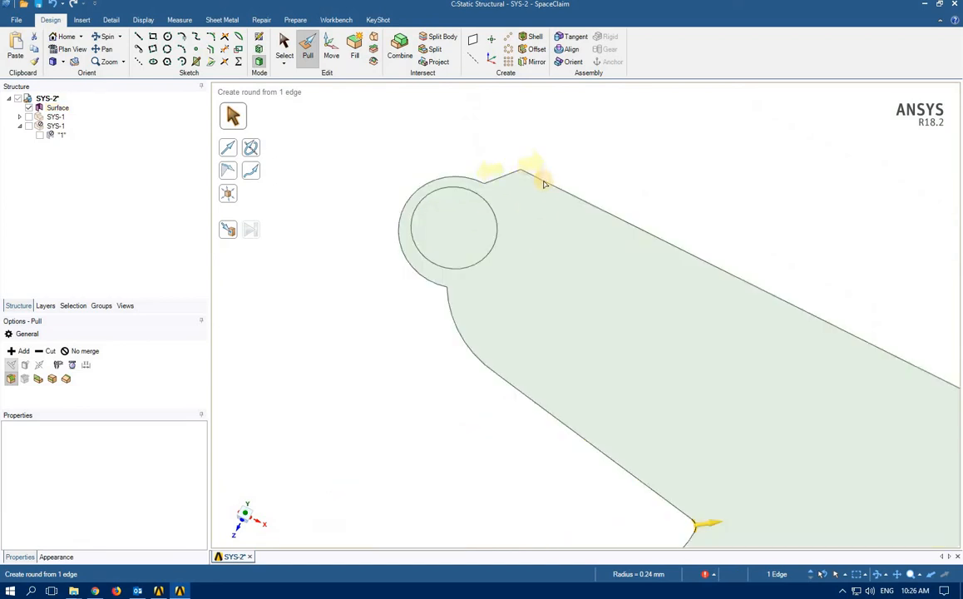
{"action": "scroll", "coordinate": [536, 177], "scroll_direction": "up", "scroll_amount": 4}
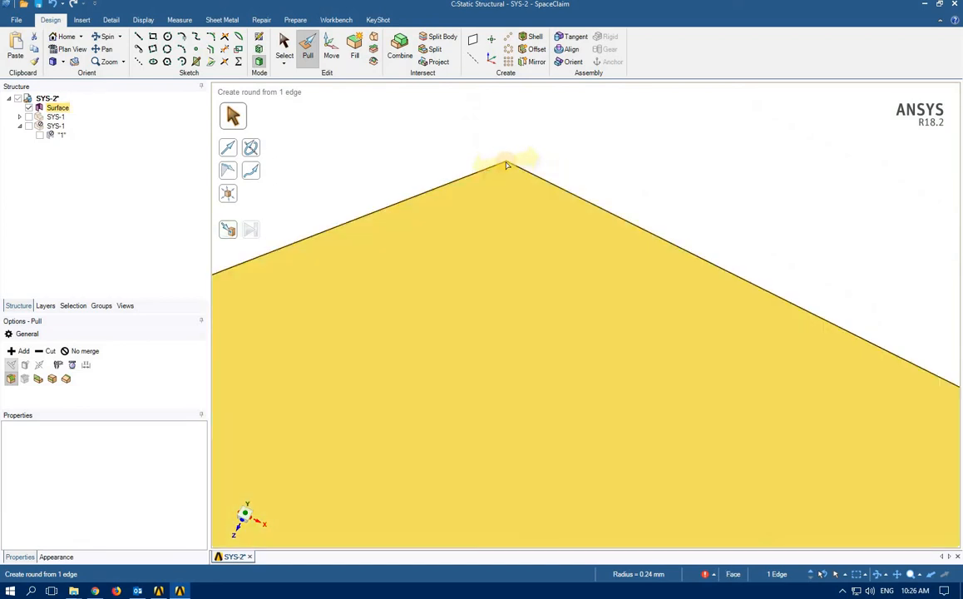
{"action": "left_click", "coordinate": [505, 163]}
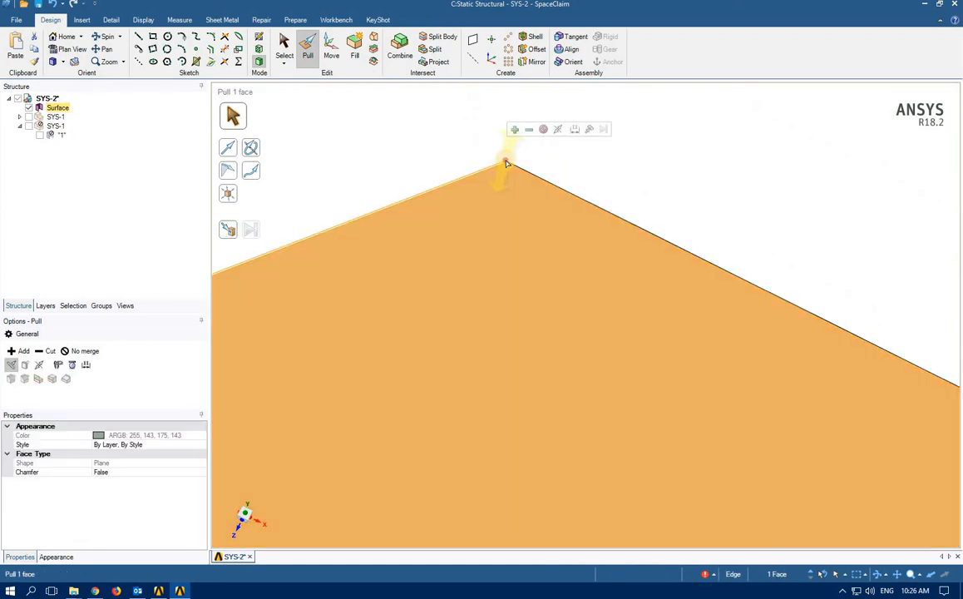
{"action": "left_click", "coordinate": [505, 164]}
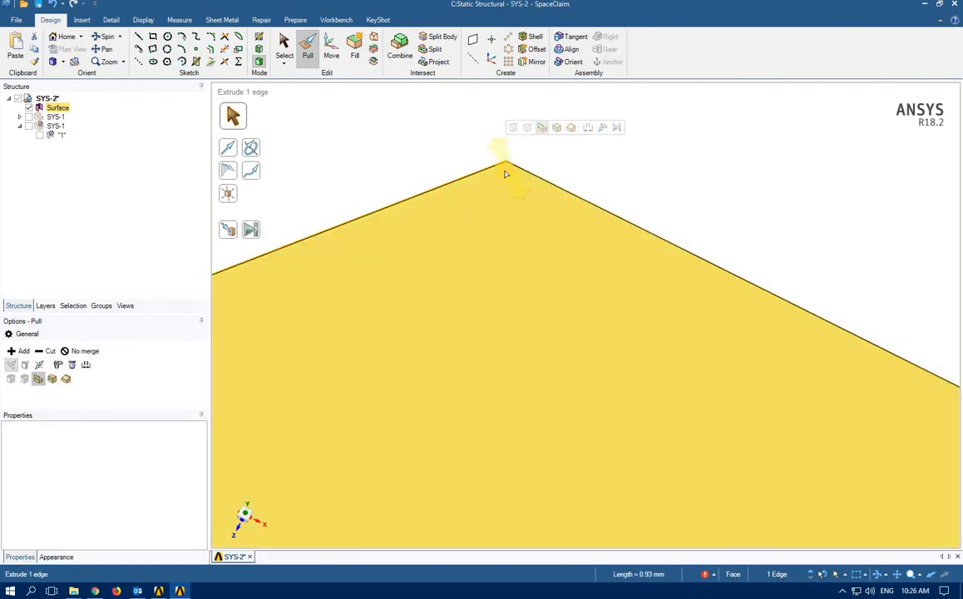
{"action": "scroll", "coordinate": [480, 237], "scroll_direction": "down", "scroll_amount": 3}
{"action": "scroll", "coordinate": [481, 237], "scroll_direction": "up", "scroll_amount": 5}
{"action": "scroll", "coordinate": [483, 237], "scroll_direction": "down", "scroll_amount": 6}
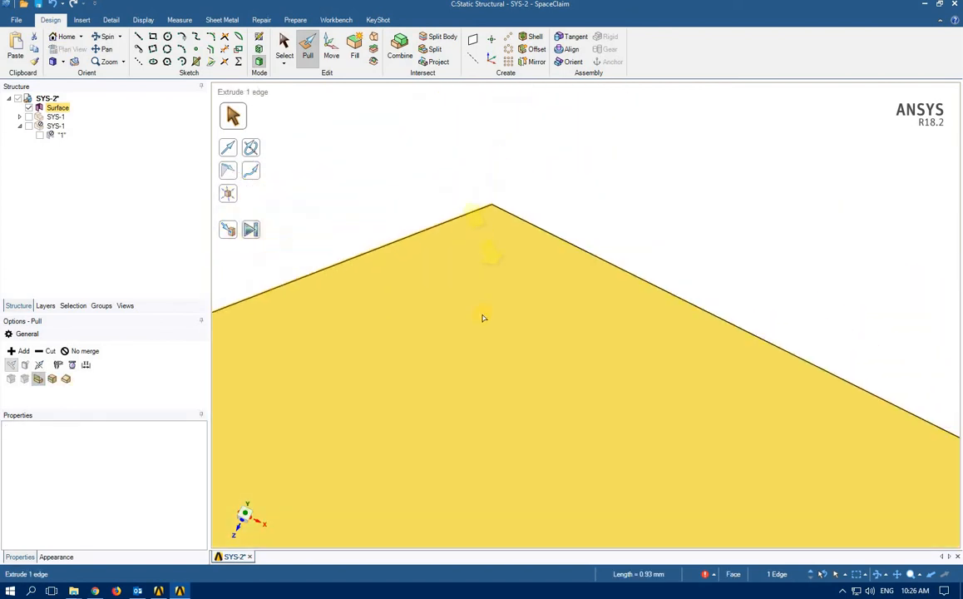
{"action": "scroll", "coordinate": [491, 316], "scroll_direction": "down", "scroll_amount": 4}
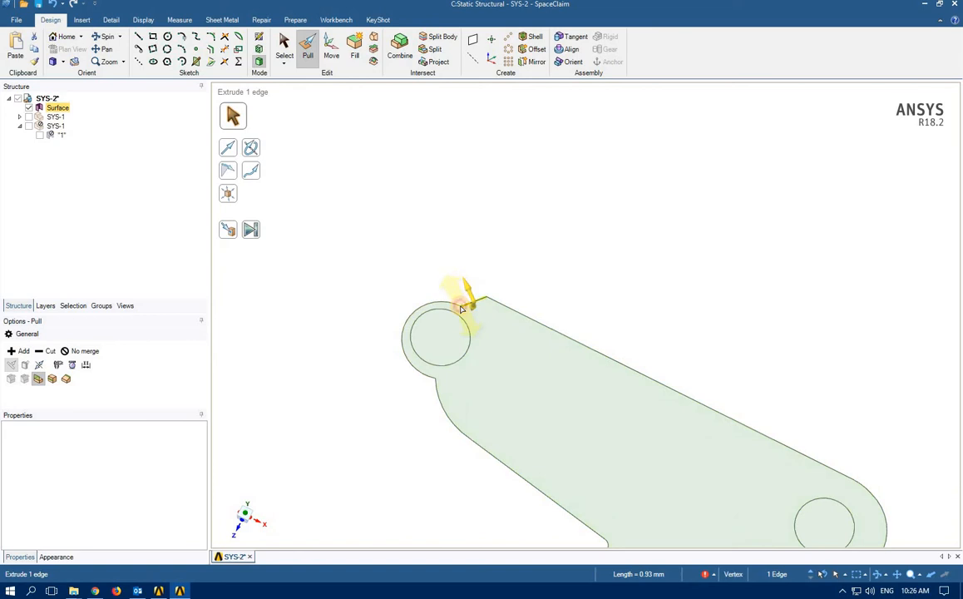
Round the short connecting line's junction with the end-hole outline to about 0.8 mm radius and its corner with the straight edge to about 0.68 mm.
{"action": "left_click", "coordinate": [463, 301]}
{"action": "left_click_drag", "start_coordinate": [465, 288], "coordinate": [483, 215]}
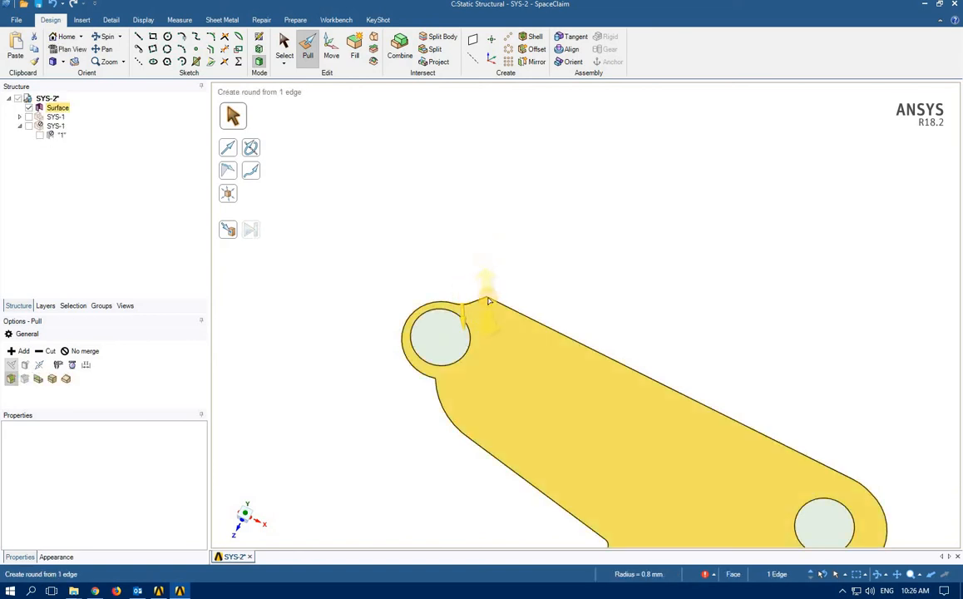
{"action": "left_click", "coordinate": [487, 301]}
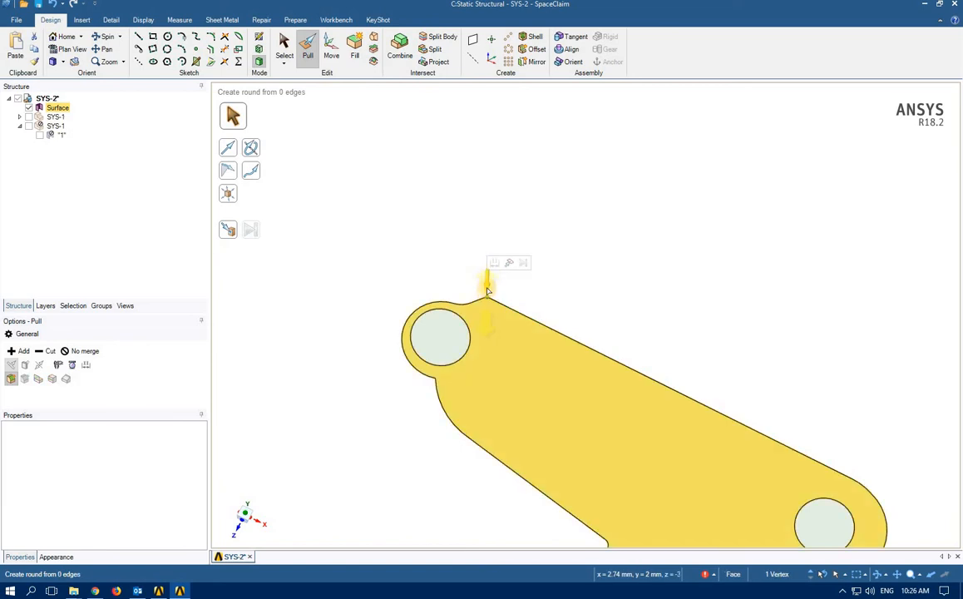
{"action": "left_click_drag", "start_coordinate": [488, 306], "coordinate": [487, 349]}
Round the notch between the short arm's end-hole outline and its inner curved edge to about 0.61 mm radius.
{"action": "left_click", "coordinate": [436, 382]}
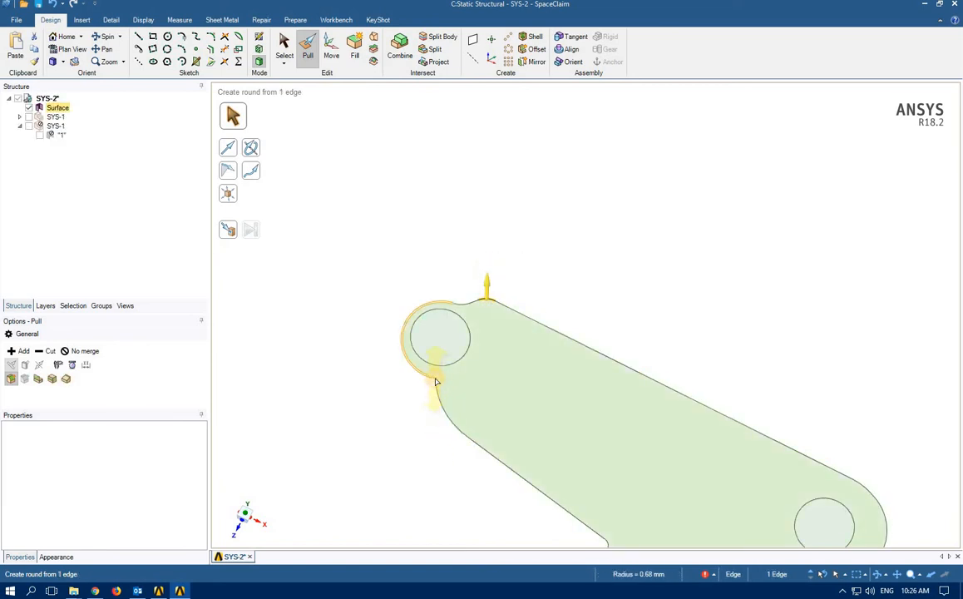
{"action": "left_click", "coordinate": [436, 382]}
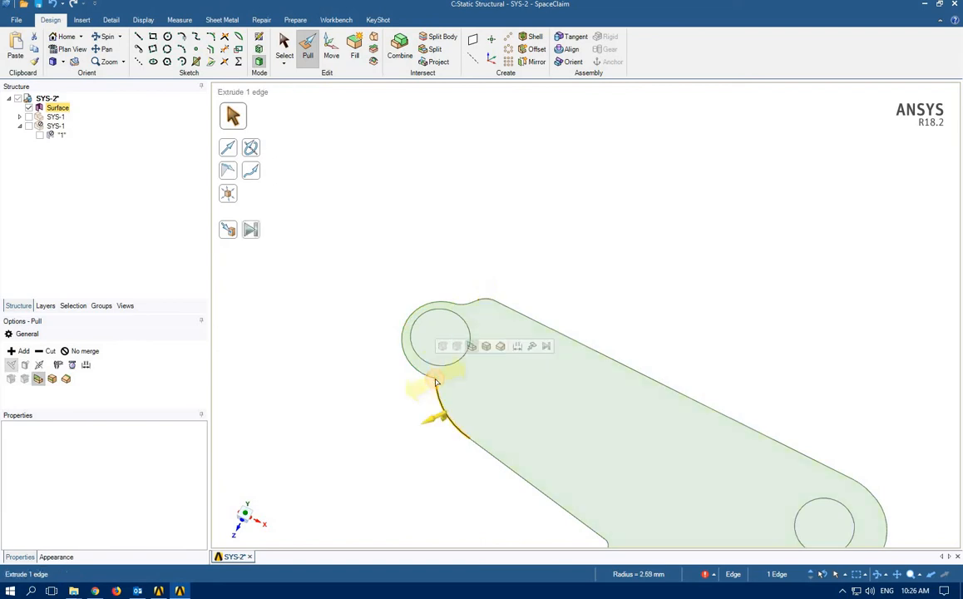
{"action": "left_click_drag", "start_coordinate": [436, 382], "coordinate": [383, 399]}
Trim away the duplicate arc in the notch between the long arm's end-hole outline and its straight outer edge.
{"action": "scroll", "coordinate": [650, 470], "scroll_direction": "down", "scroll_amount": 5}
{"action": "scroll", "coordinate": [639, 522], "scroll_direction": "up", "scroll_amount": 4}
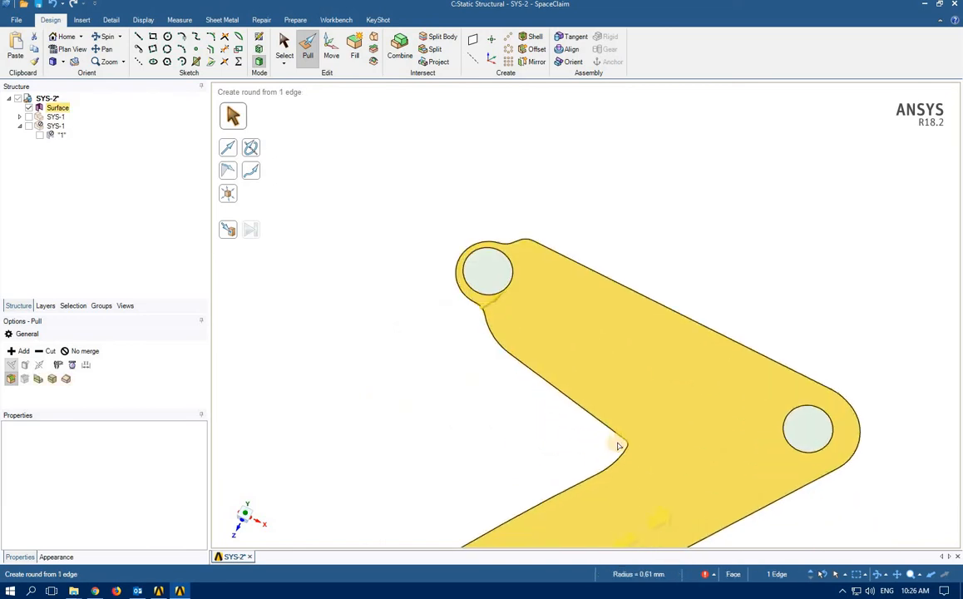
{"action": "scroll", "coordinate": [618, 445], "scroll_direction": "up", "scroll_amount": 3}
{"action": "scroll", "coordinate": [559, 464], "scroll_direction": "down", "scroll_amount": 6}
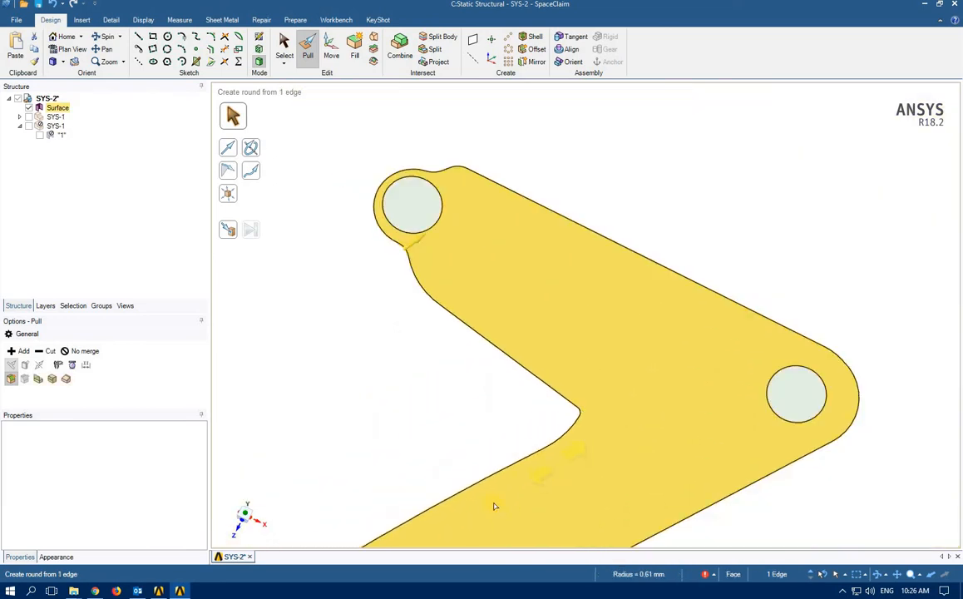
{"action": "scroll", "coordinate": [422, 543], "scroll_direction": "down", "scroll_amount": 4}
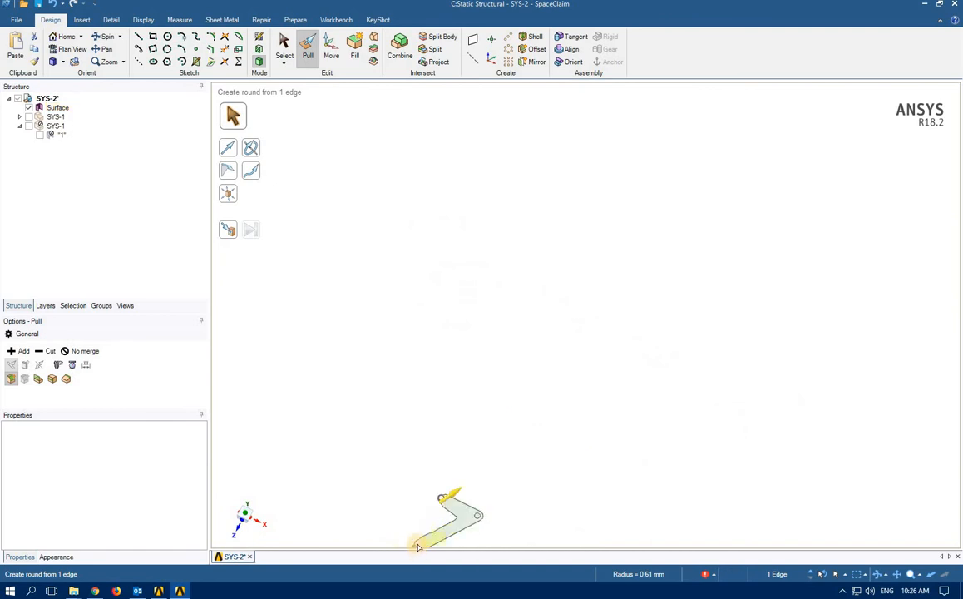
{"action": "scroll", "coordinate": [417, 541], "scroll_direction": "up", "scroll_amount": 6}
{"action": "left_click", "coordinate": [412, 520]}
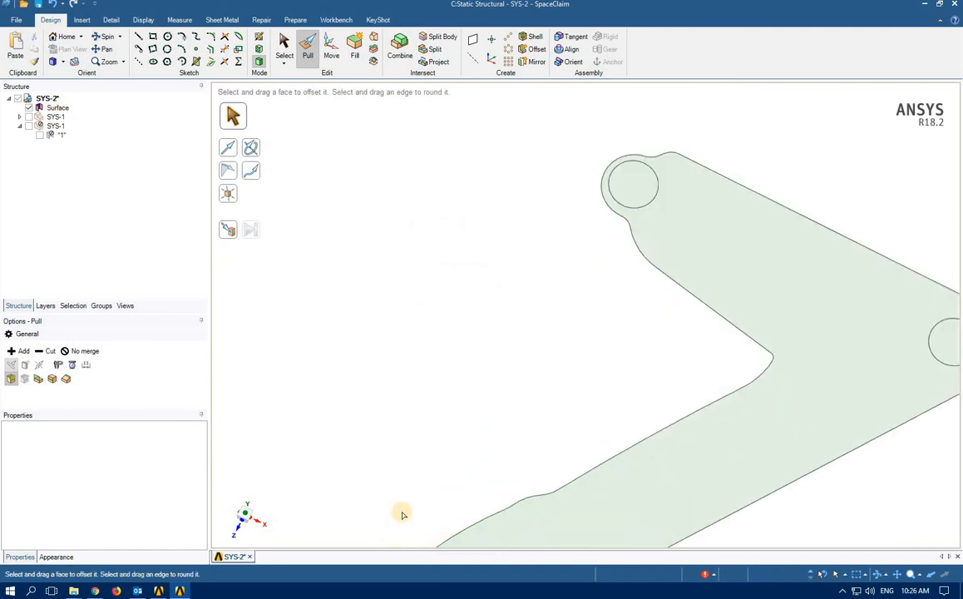
{"action": "left_click", "coordinate": [123, 64]}
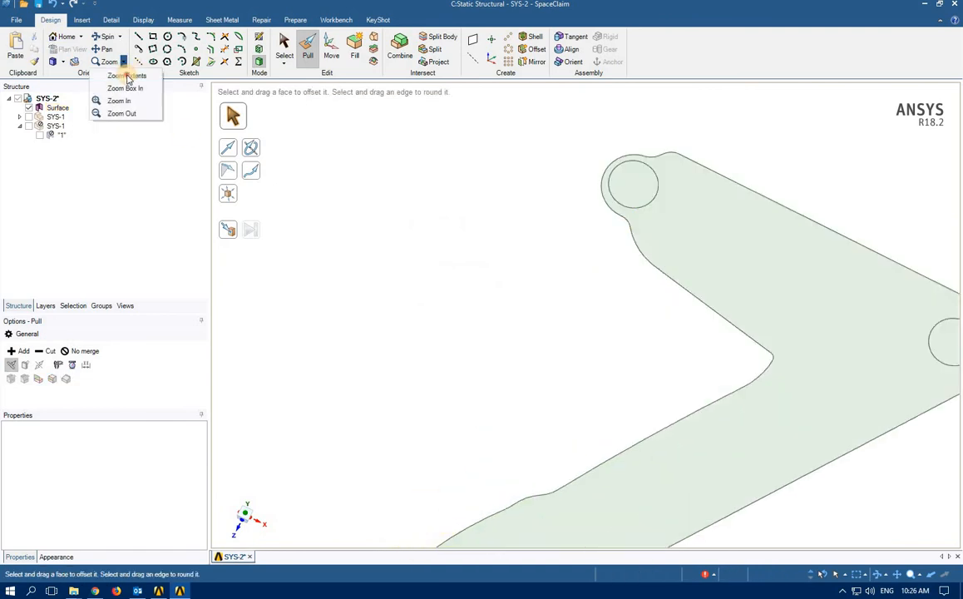
{"action": "left_click", "coordinate": [128, 76]}
{"action": "scroll", "coordinate": [453, 470], "scroll_direction": "up", "scroll_amount": 8}
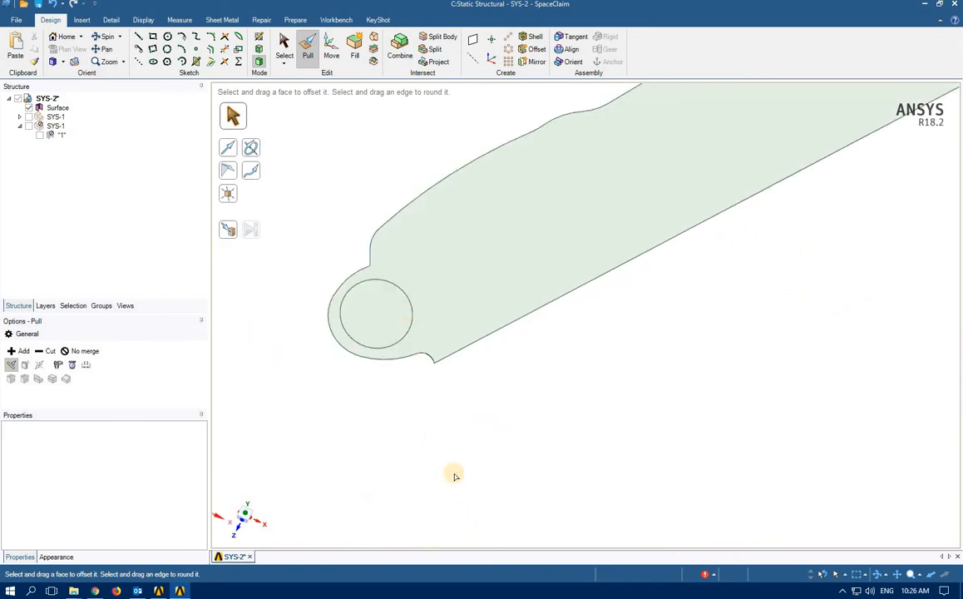
{"action": "scroll", "coordinate": [471, 442], "scroll_direction": "up", "scroll_amount": 6}
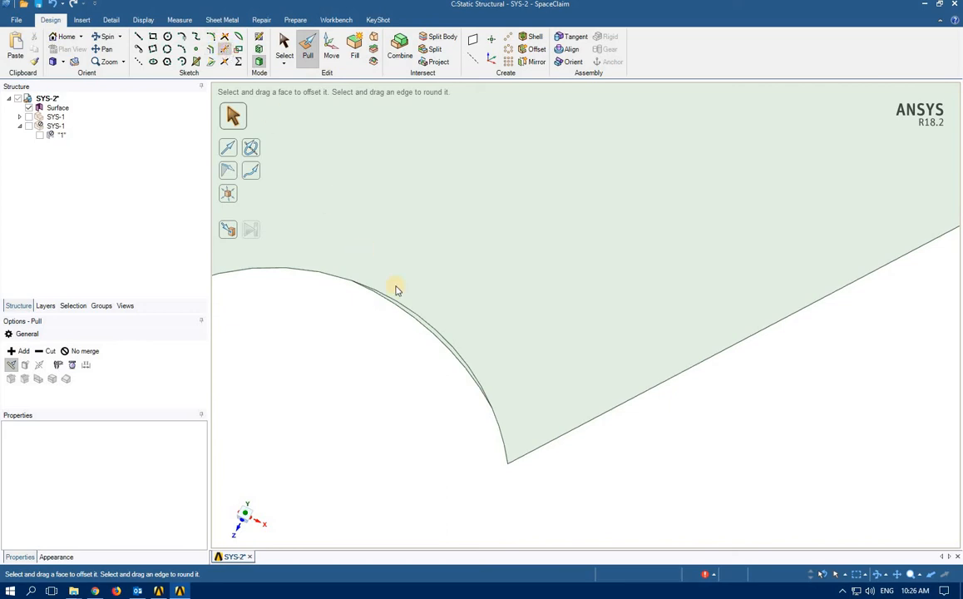
{"action": "key", "text": "Escape"}
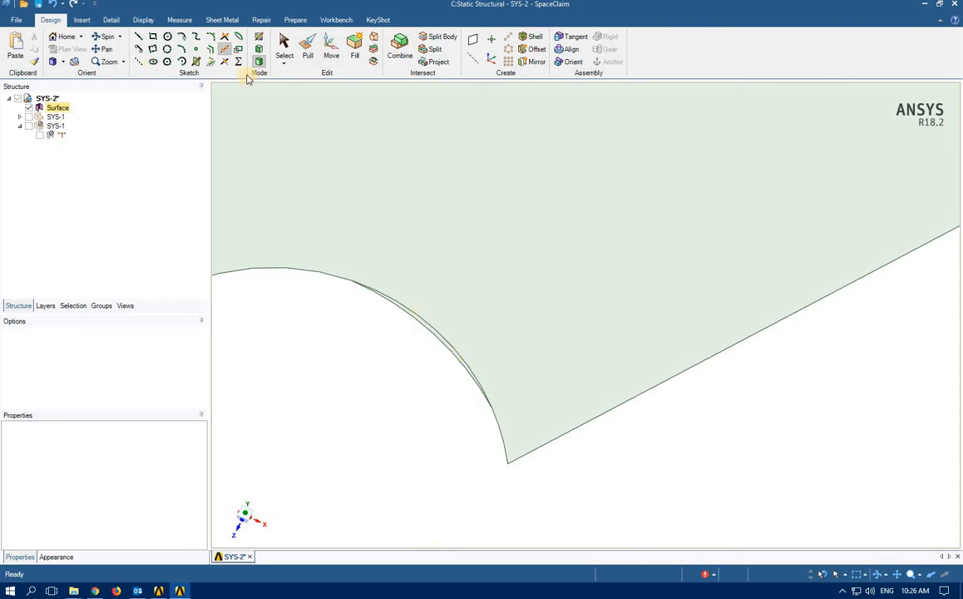
{"action": "left_click", "coordinate": [442, 359]}
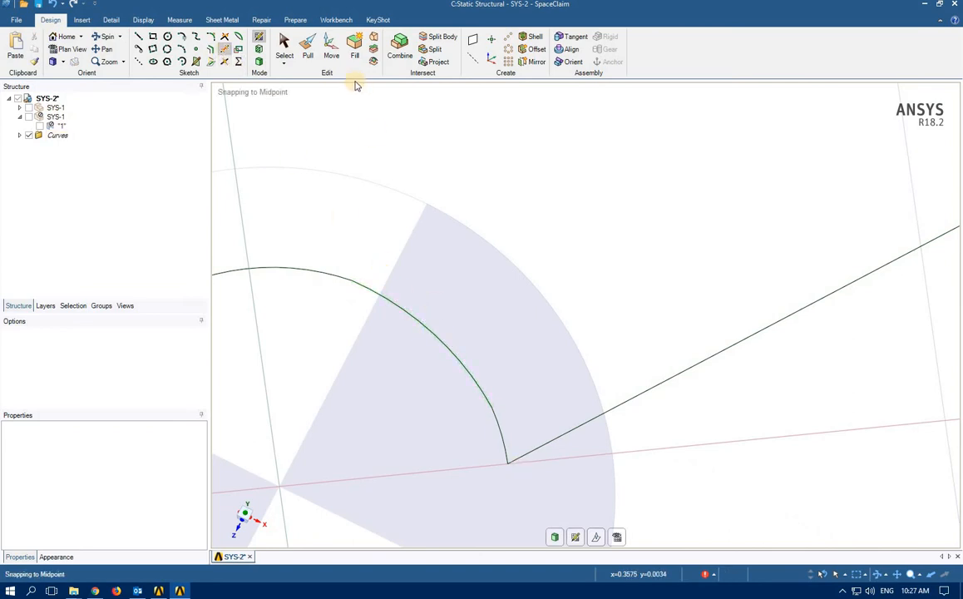
Round the sharp tip where the long arm's notch arc meets its straight outer edge to about 0.06 mm radius.
{"action": "left_click", "coordinate": [308, 47]}
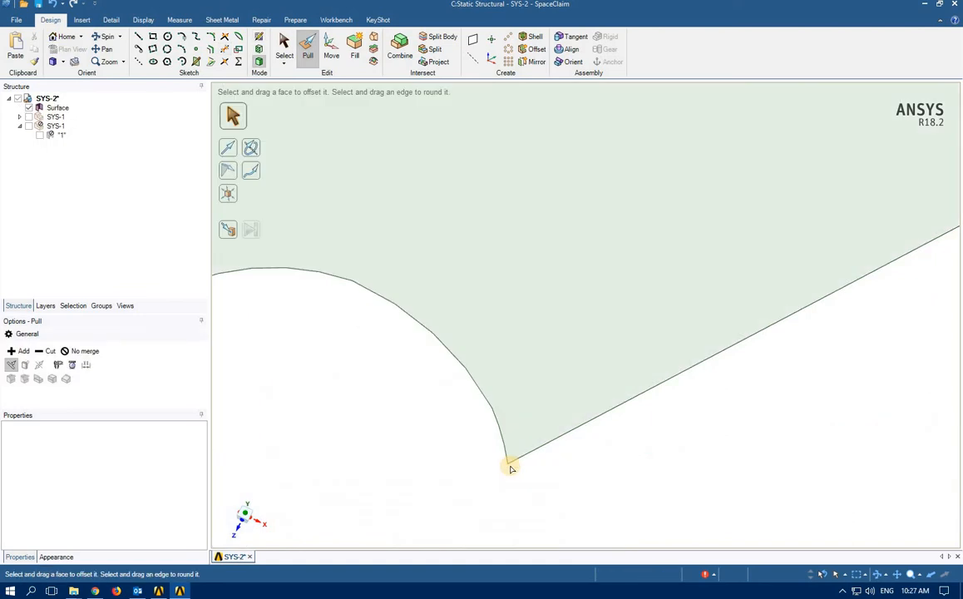
{"action": "left_click_drag", "start_coordinate": [511, 469], "coordinate": [547, 358]}
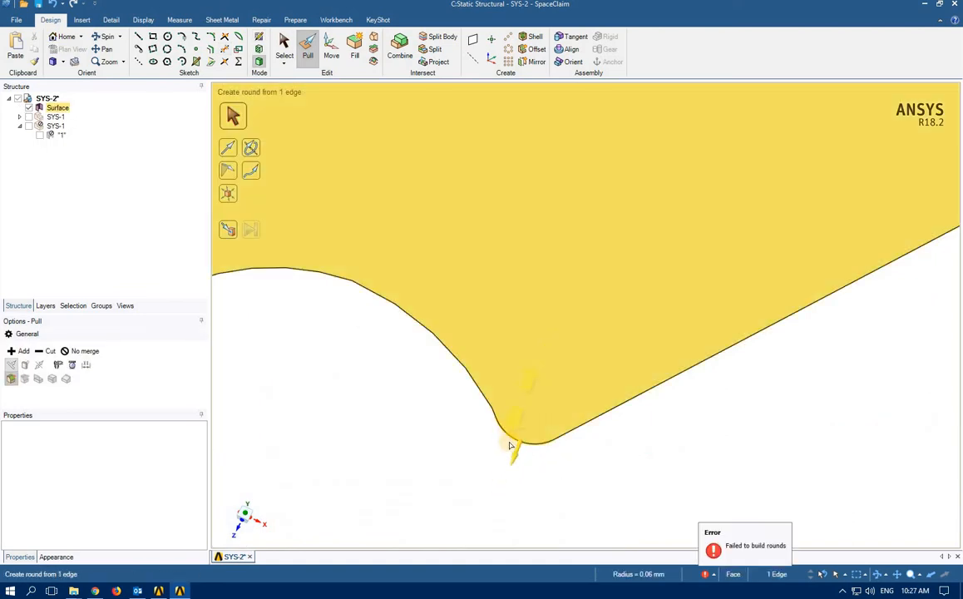
{"action": "scroll", "coordinate": [433, 411], "scroll_direction": "down", "scroll_amount": 4}
{"action": "scroll", "coordinate": [439, 411], "scroll_direction": "down", "scroll_amount": 3}
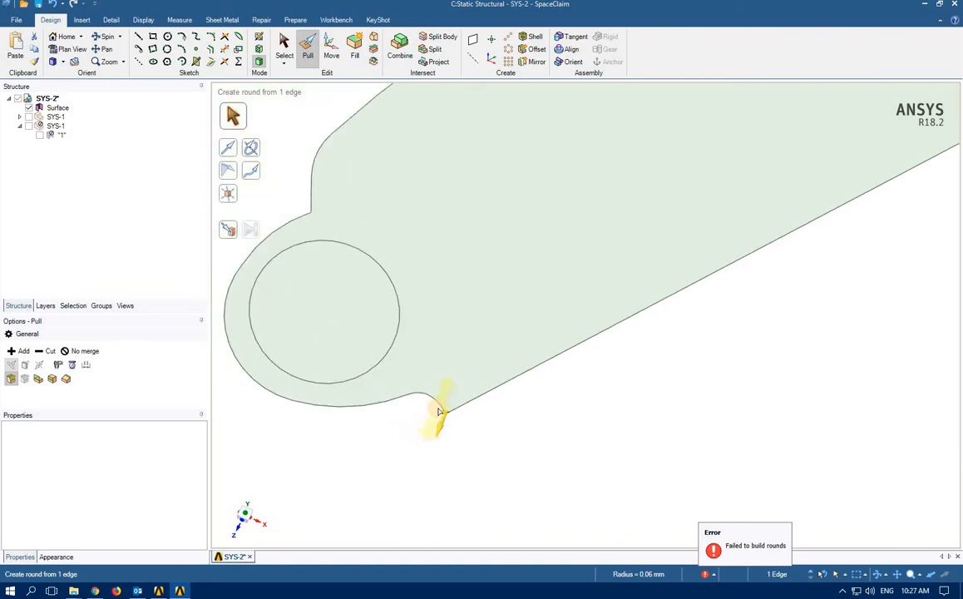
Replace the curved notch and tip between the long arm's end-hole outline and straight outer edge with a single line about 0.59 mm long.
{"action": "scroll", "coordinate": [408, 329], "scroll_direction": "up", "scroll_amount": 6}
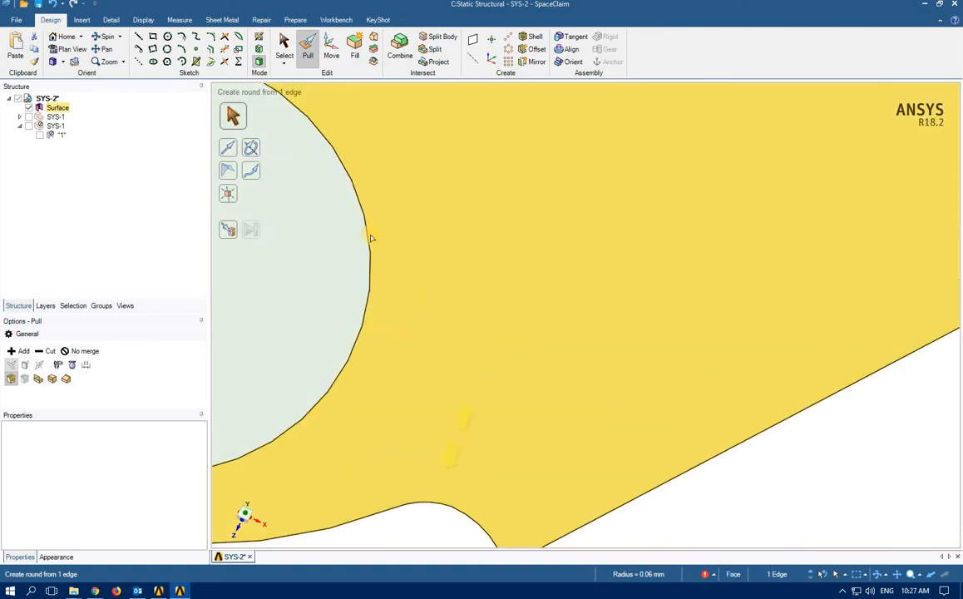
{"action": "scroll", "coordinate": [371, 238], "scroll_direction": "down", "scroll_amount": 4}
{"action": "left_click", "coordinate": [225, 50]}
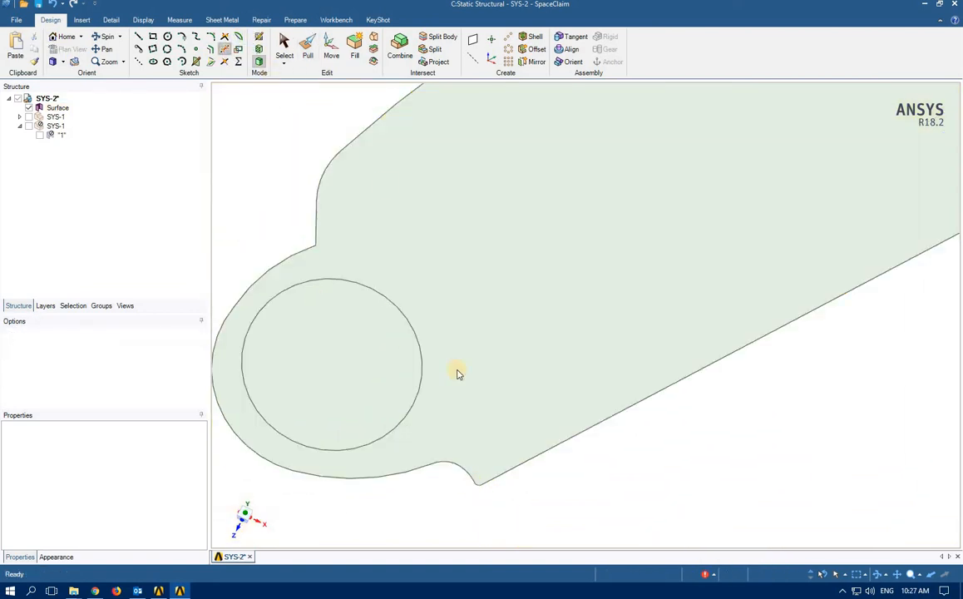
{"action": "left_click", "coordinate": [477, 487]}
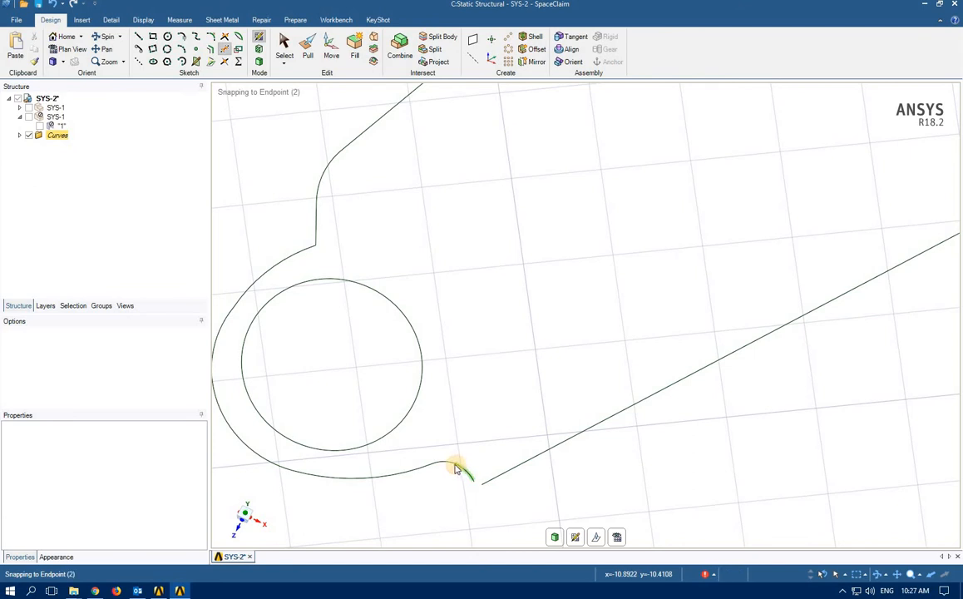
{"action": "left_click", "coordinate": [458, 470]}
{"action": "left_click", "coordinate": [449, 468]}
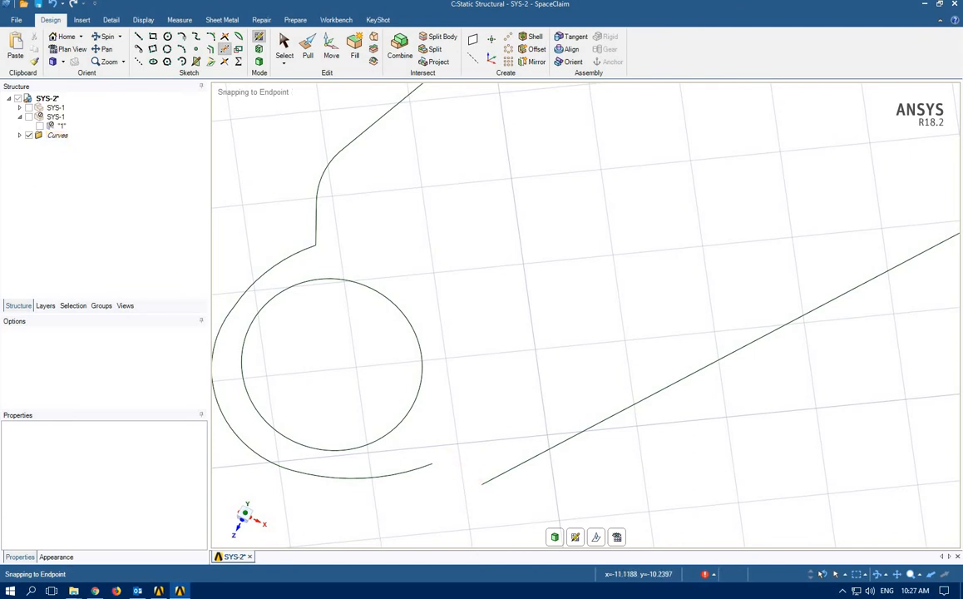
{"action": "left_click", "coordinate": [140, 39]}
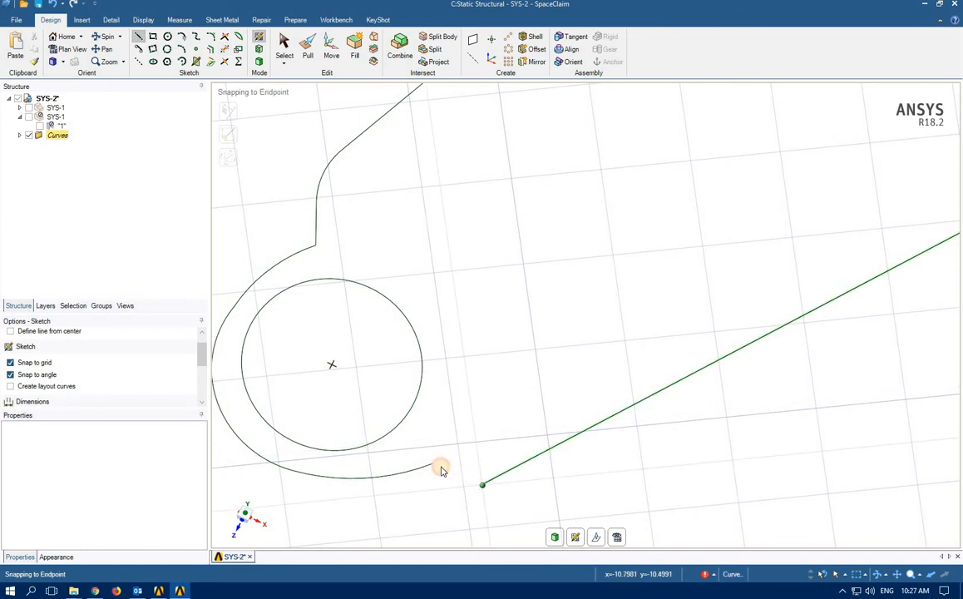
{"action": "left_click", "coordinate": [482, 484]}
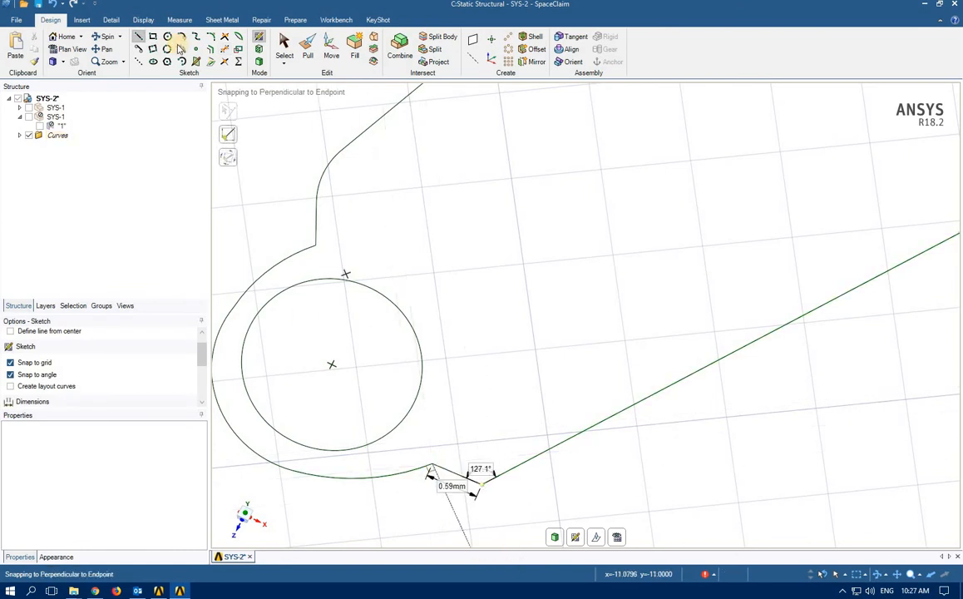
Round the corner where the long arm's end-hole outline meets its short inner edge to about 0.5 mm radius.
{"action": "left_click", "coordinate": [308, 49]}
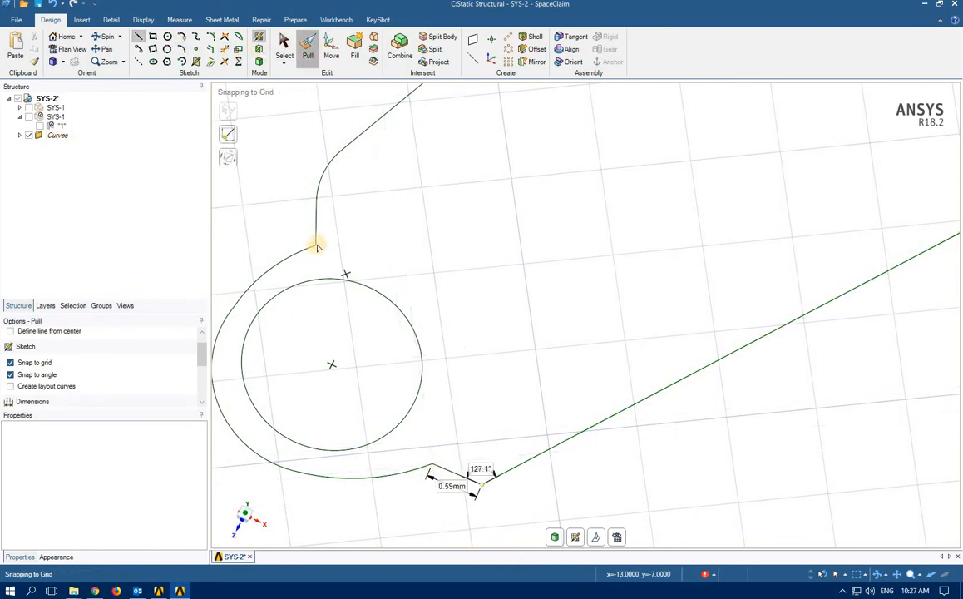
{"action": "left_click", "coordinate": [316, 241]}
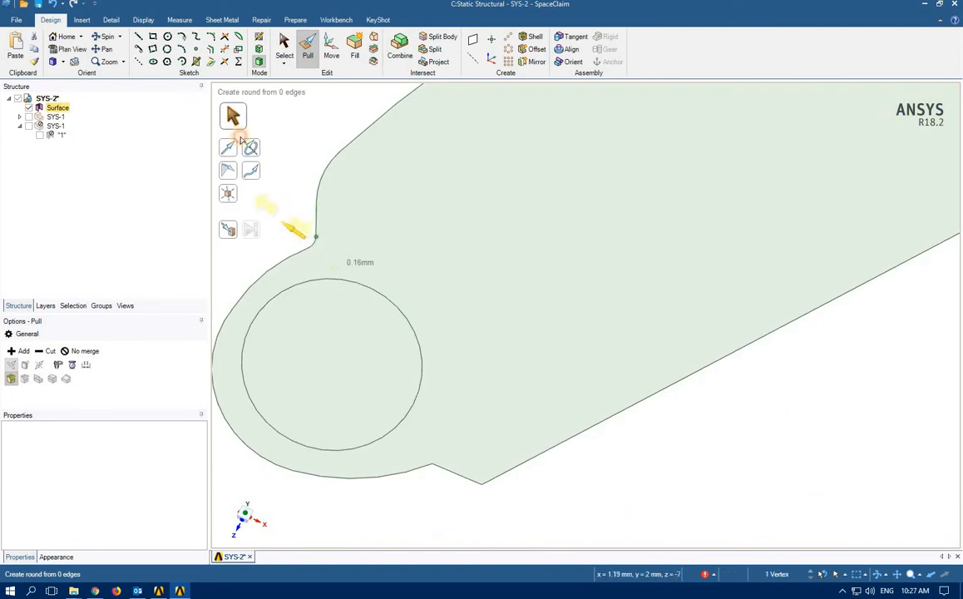
{"action": "left_click", "coordinate": [315, 233]}
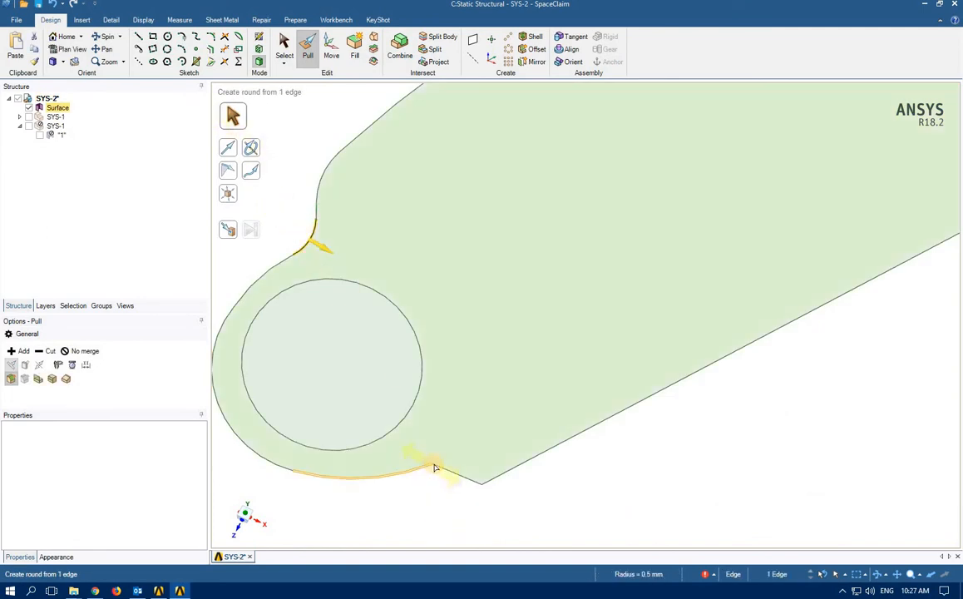
Round the notch beside the long arm's end hole to about 0.47 mm radius and the adjacent outer tip to about 0.62 mm.
{"action": "left_click", "coordinate": [433, 466]}
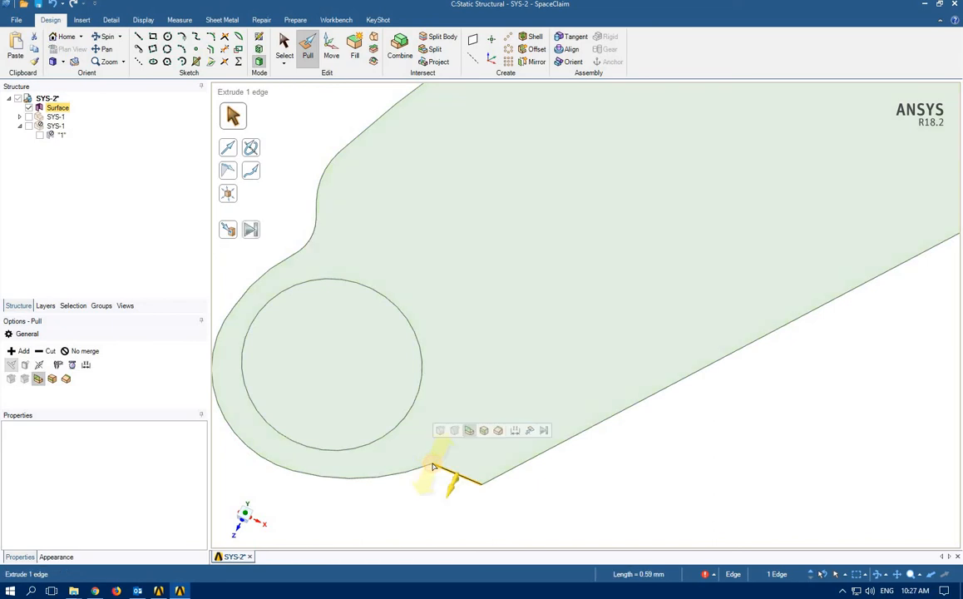
{"action": "left_click", "coordinate": [443, 469]}
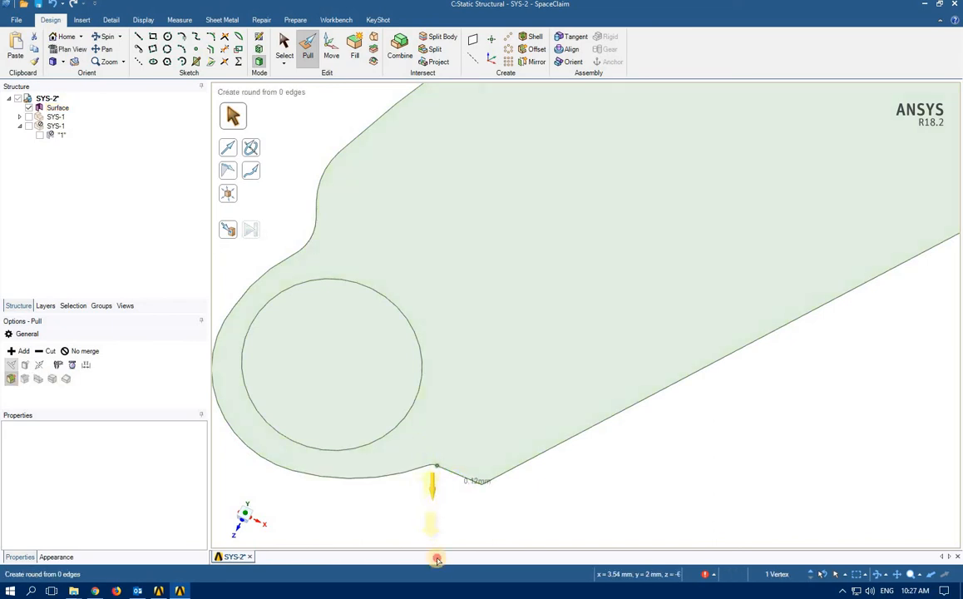
{"action": "left_click_drag", "start_coordinate": [443, 590], "coordinate": [444, 592]}
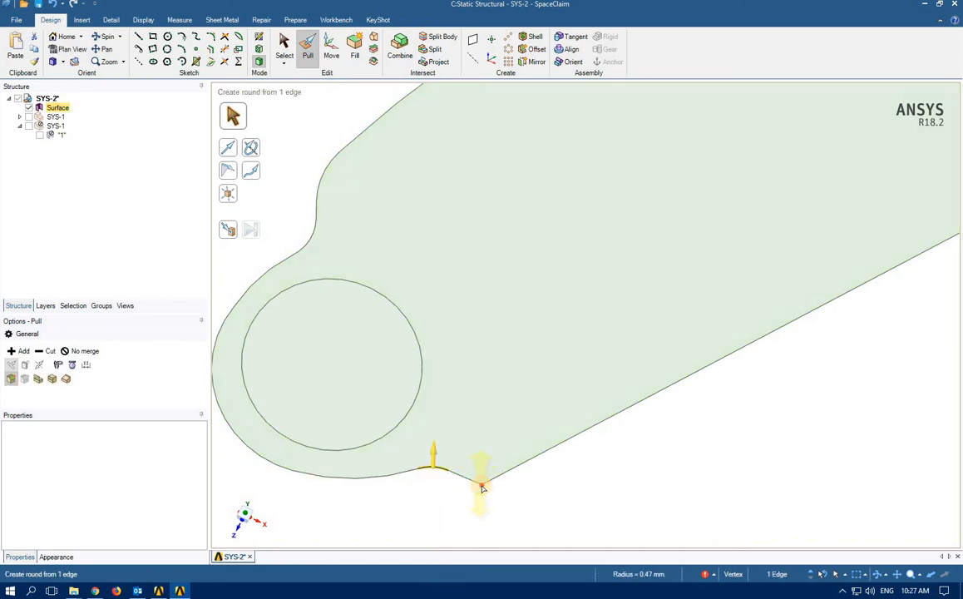
{"action": "left_click_drag", "start_coordinate": [482, 487], "coordinate": [496, 315]}
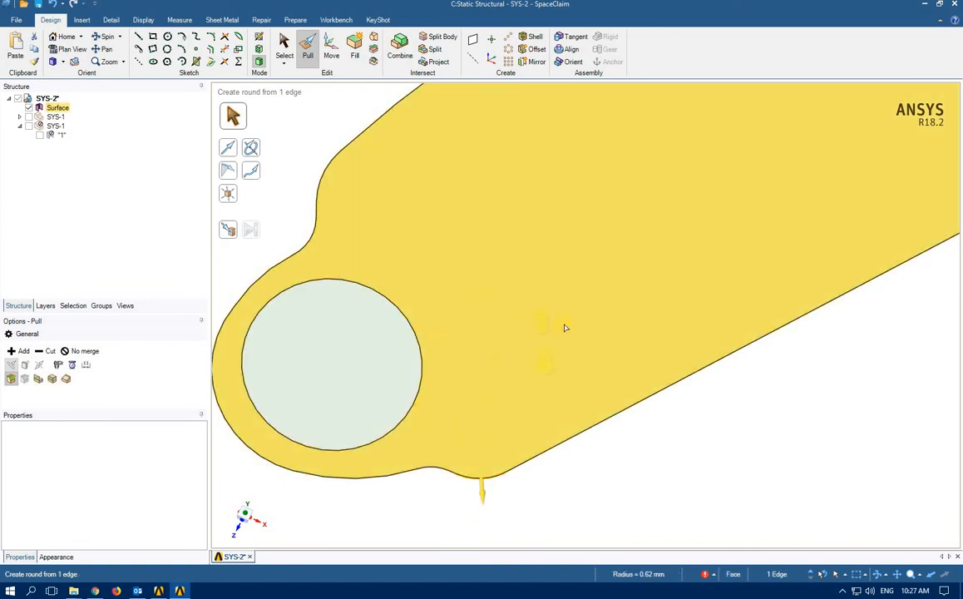
Reopen the surface's sketch and trim away the bumpy arcs and curved segments along the long arm's inner edge.
{"action": "scroll", "coordinate": [564, 327], "scroll_direction": "up", "scroll_amount": 2}
{"action": "scroll", "coordinate": [568, 326], "scroll_direction": "down", "scroll_amount": 8}
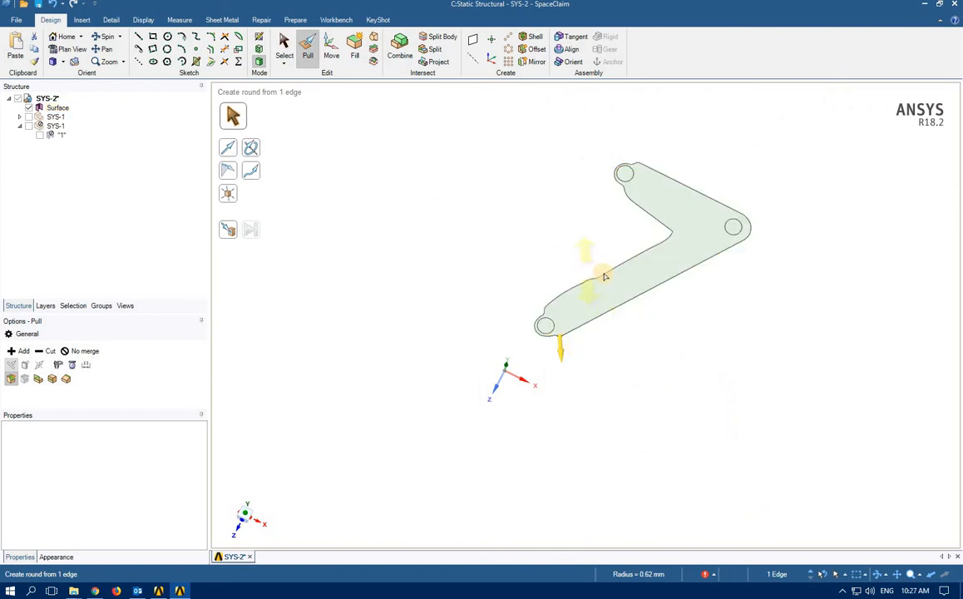
{"action": "scroll", "coordinate": [604, 275], "scroll_direction": "up", "scroll_amount": 3}
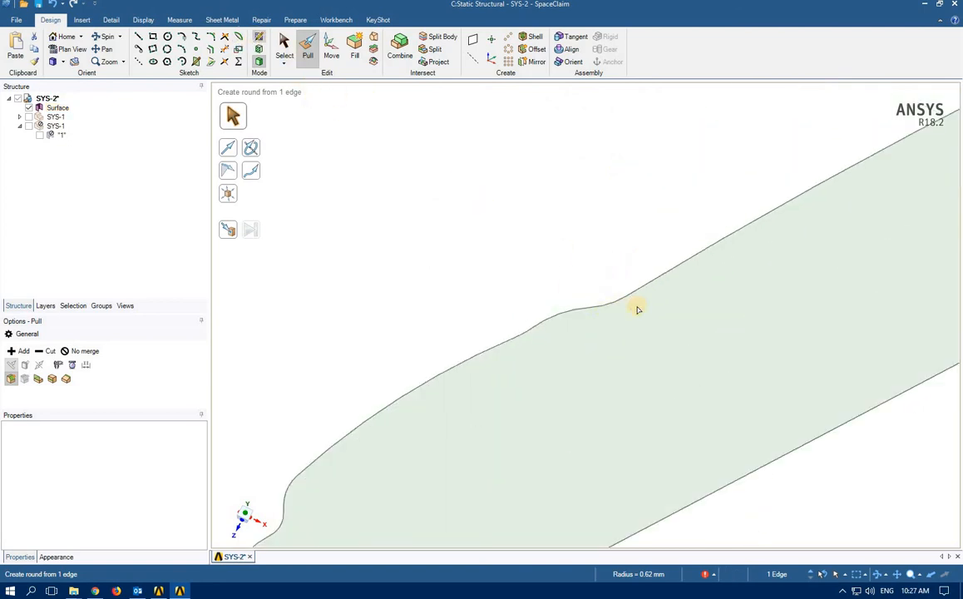
{"action": "key", "text": "k"}
{"action": "left_click", "coordinate": [614, 305]}
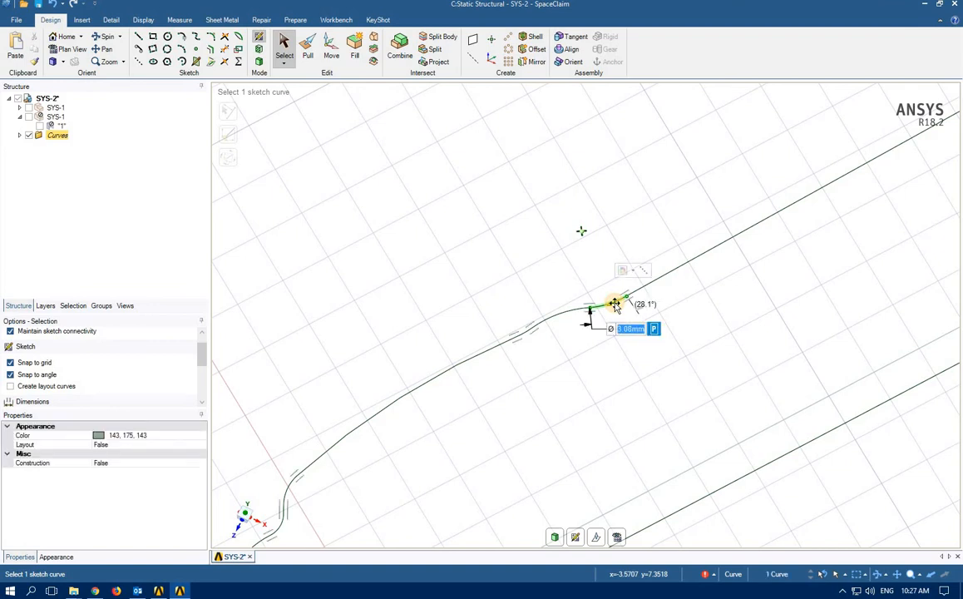
{"action": "left_click", "coordinate": [226, 50]}
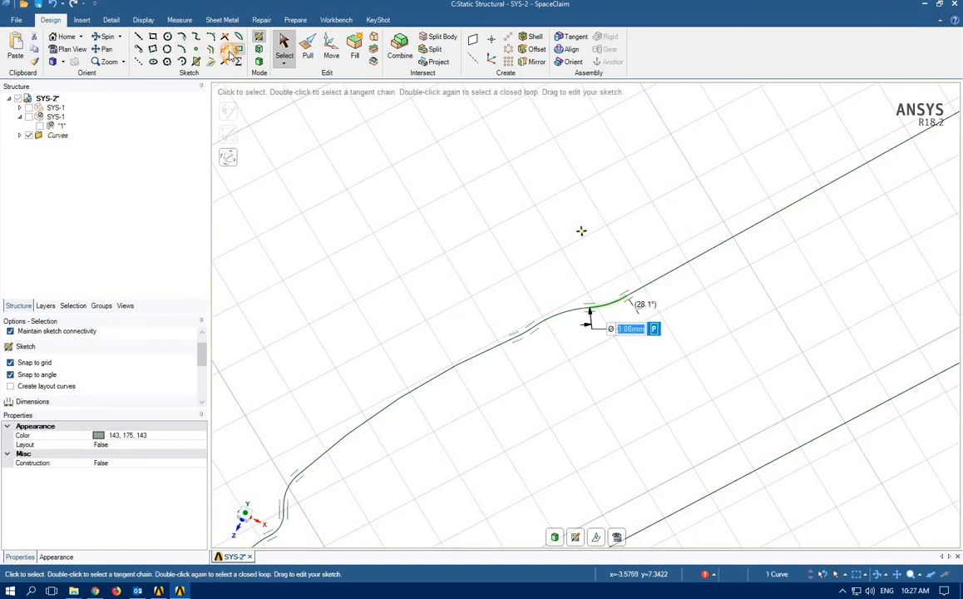
{"action": "left_click", "coordinate": [585, 306]}
{"action": "left_click", "coordinate": [537, 329]}
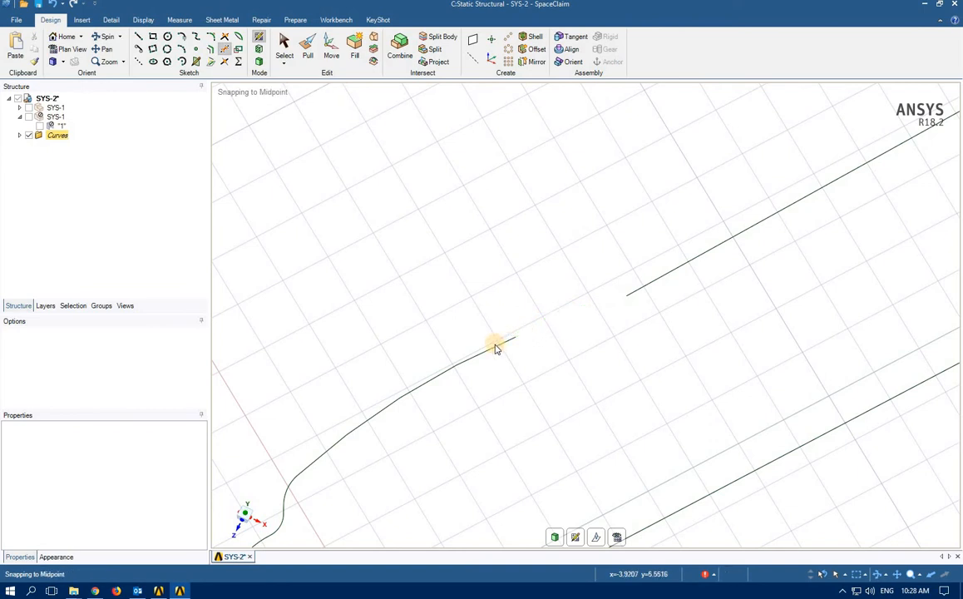
{"action": "left_click", "coordinate": [494, 345]}
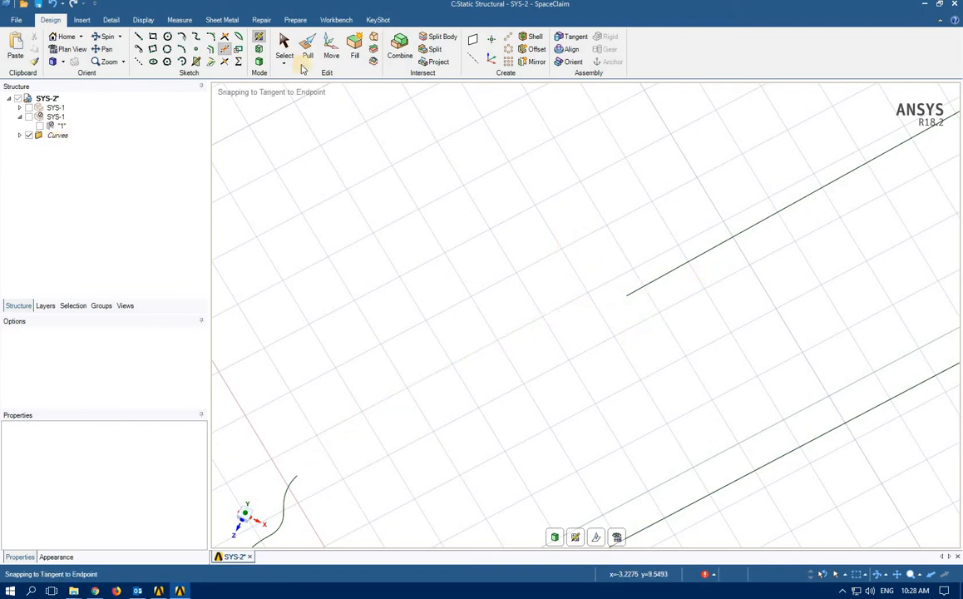
Close the gap in the long arm's inner edge with a straight line about 7.36 mm long, ending at the end-hole notch arc.
{"action": "left_click", "coordinate": [138, 36]}
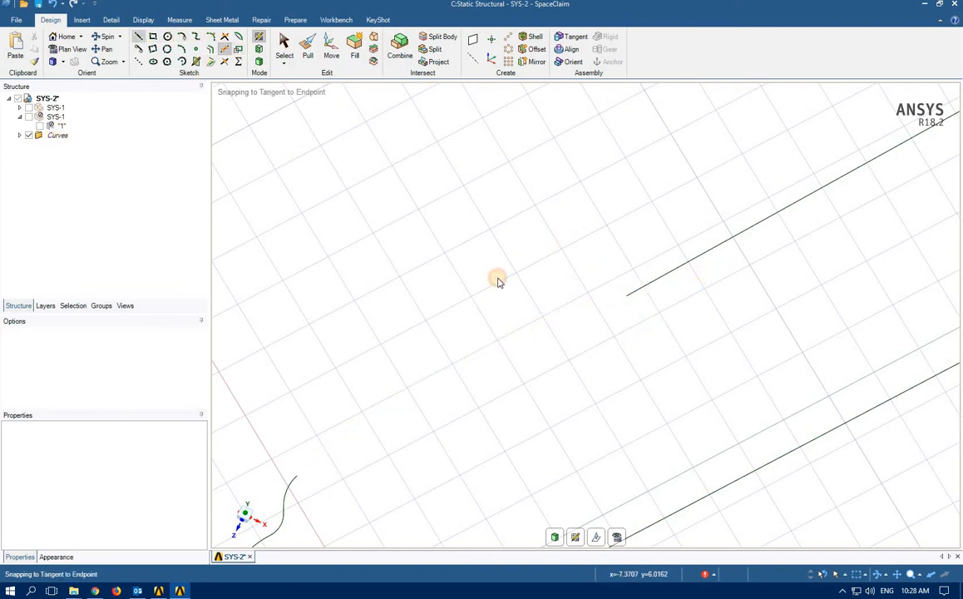
{"action": "left_click", "coordinate": [626, 296]}
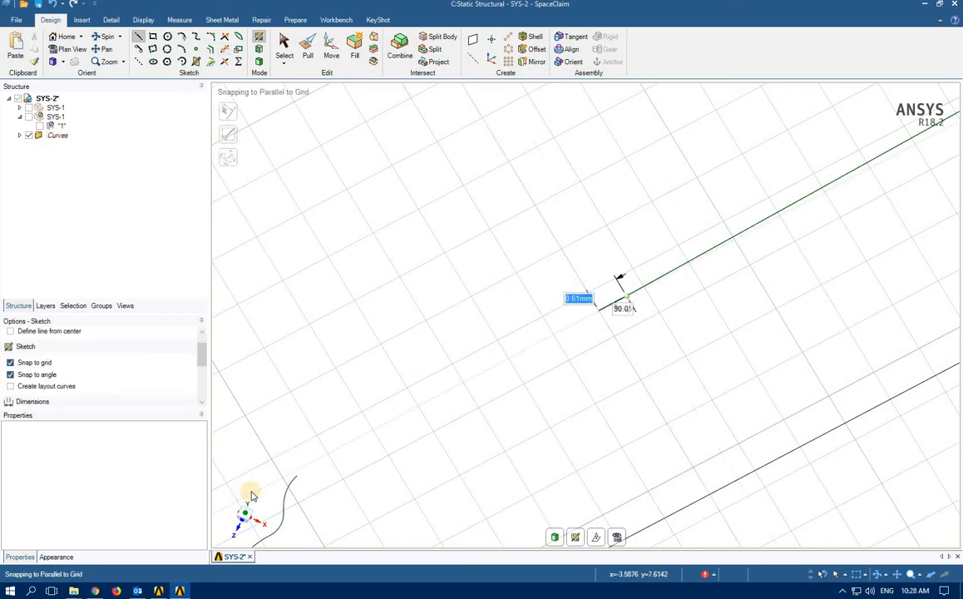
{"action": "left_click", "coordinate": [295, 466]}
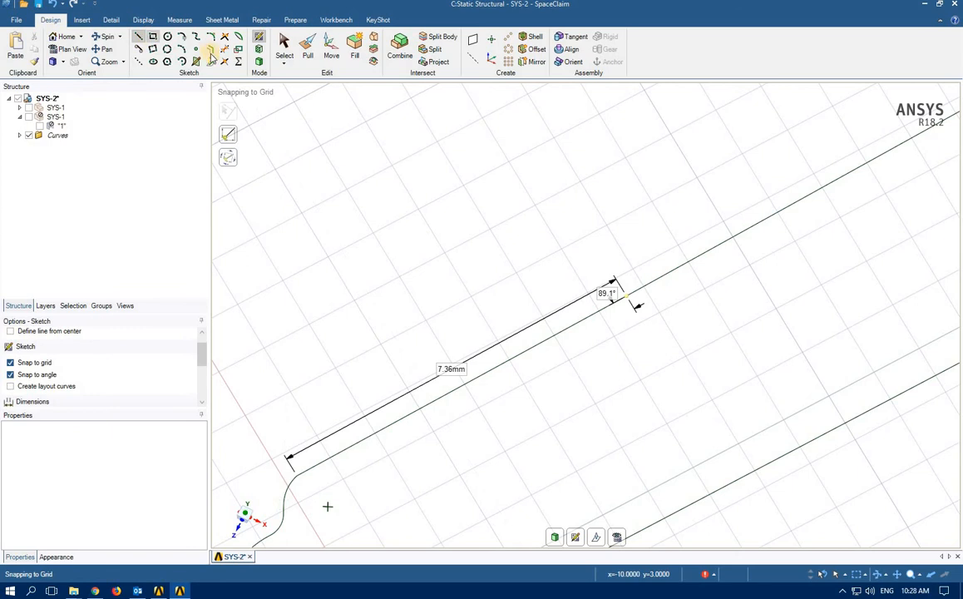
Enlarge the round at the inner corner between the two arms to about 0.53 mm radius with the Pull tool.
{"action": "left_click", "coordinate": [123, 62]}
{"action": "left_click", "coordinate": [131, 77]}
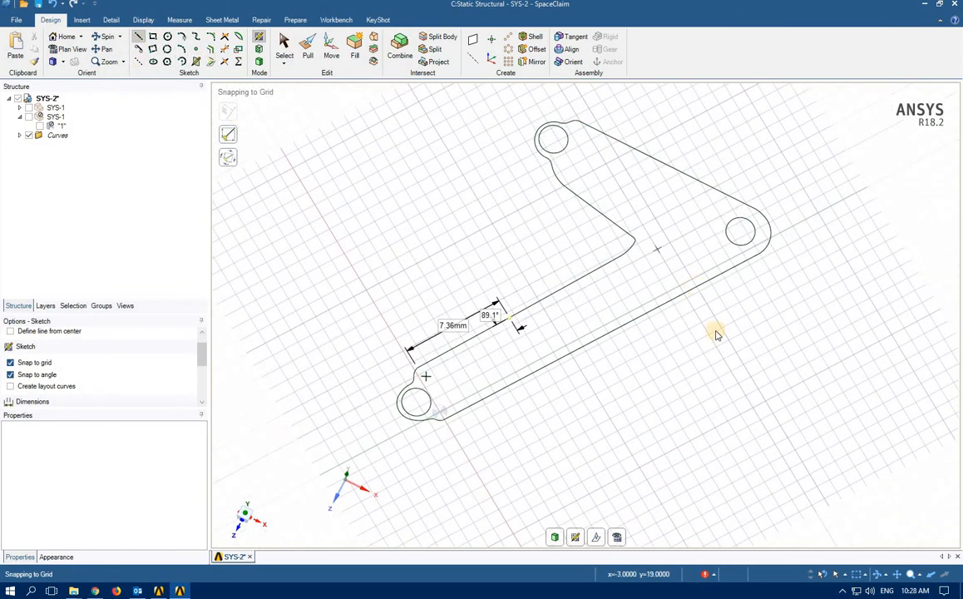
{"action": "scroll", "coordinate": [619, 240], "scroll_direction": "up", "scroll_amount": 2}
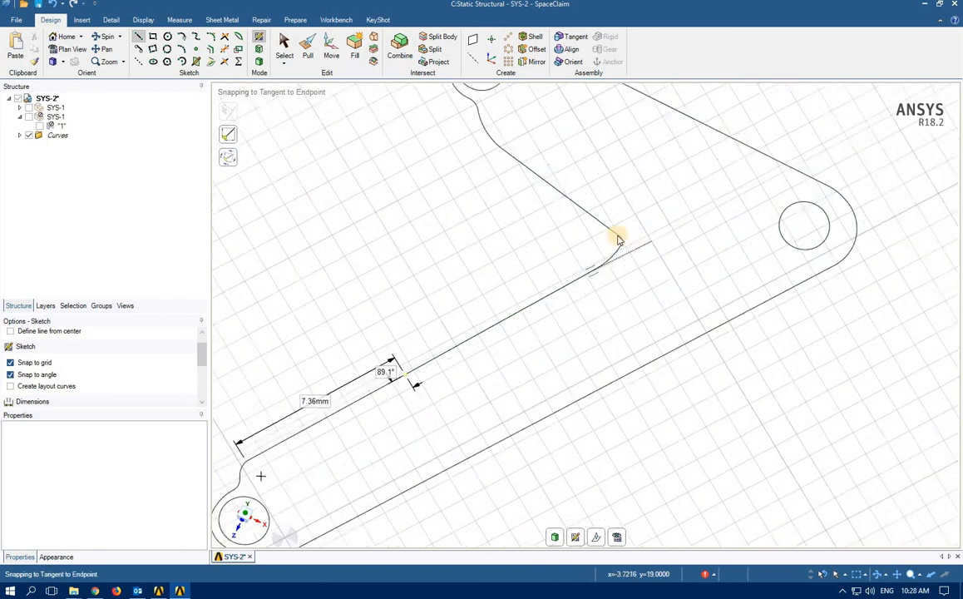
{"action": "scroll", "coordinate": [618, 240], "scroll_direction": "up", "scroll_amount": 5}
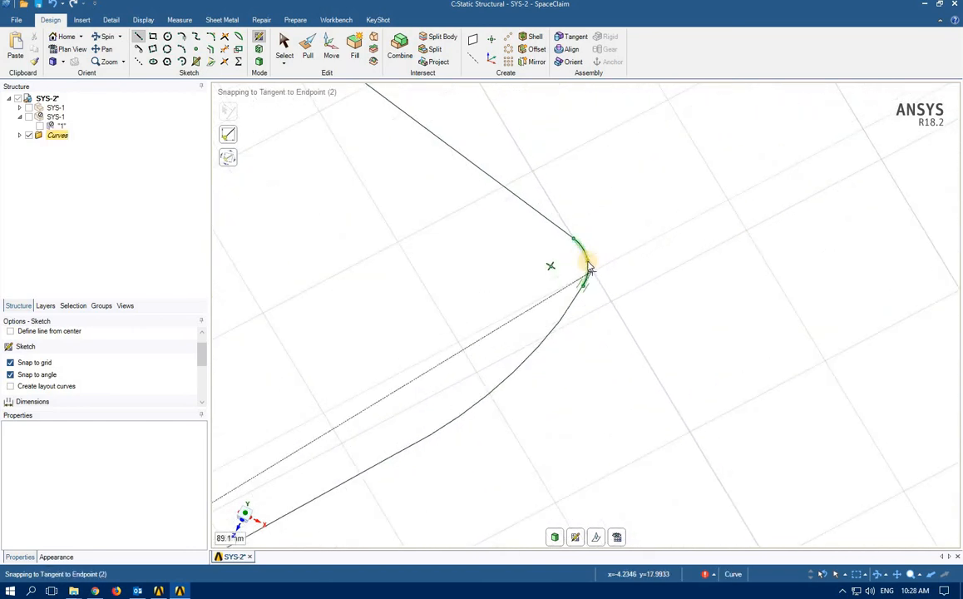
{"action": "left_click", "coordinate": [588, 267]}
{"action": "left_click", "coordinate": [307, 47]}
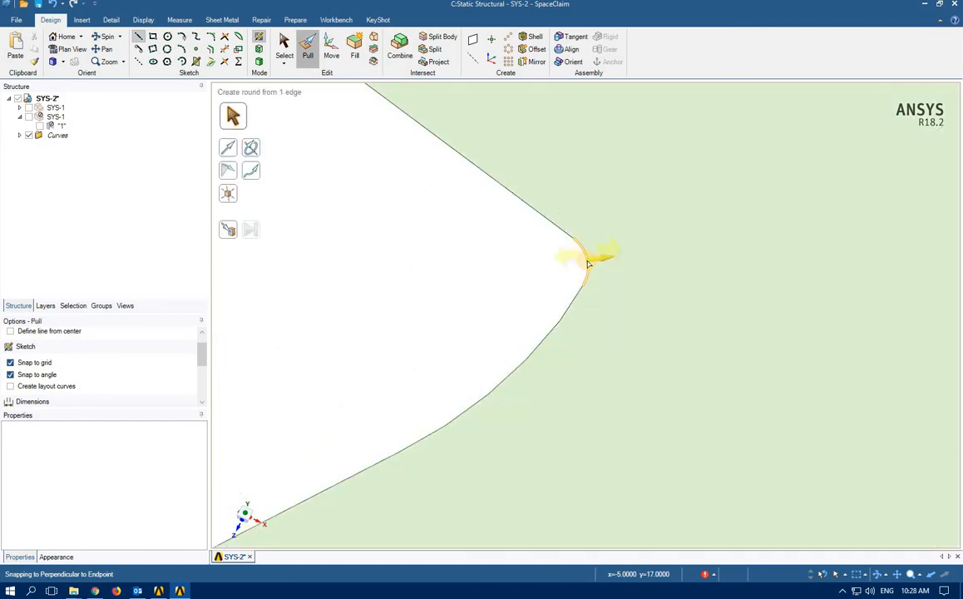
{"action": "left_click_drag", "start_coordinate": [588, 263], "coordinate": [454, 280]}
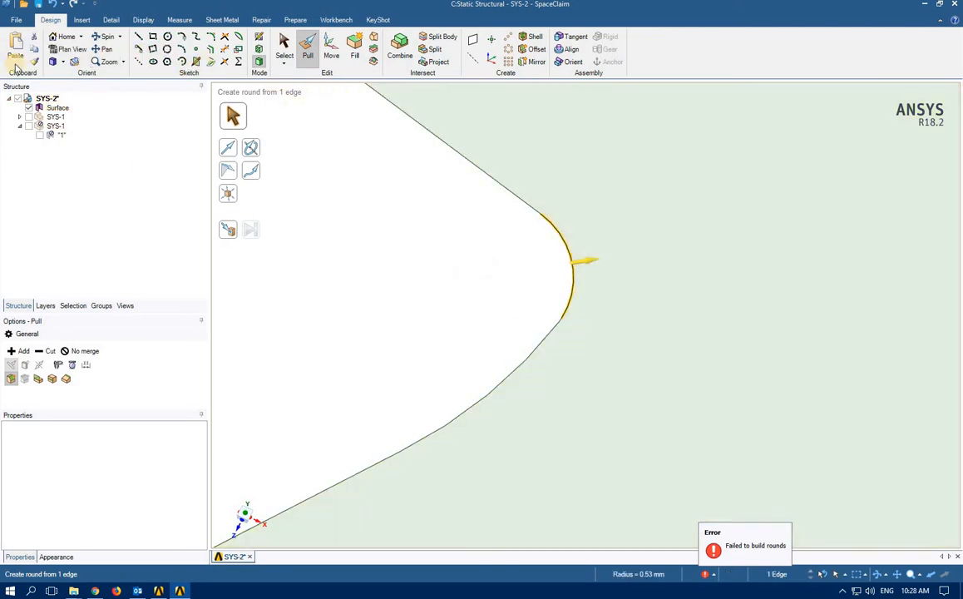
{"action": "left_click", "coordinate": [387, 295]}
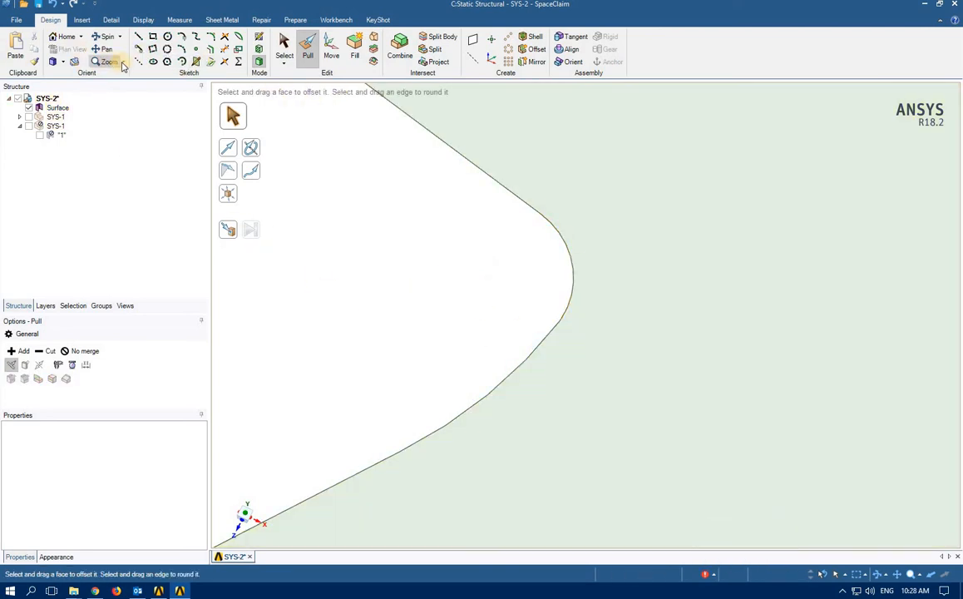
Pull the whole plate face upward into a 2 mm thick solid.
{"action": "left_click", "coordinate": [124, 63]}
{"action": "left_click", "coordinate": [126, 71]}
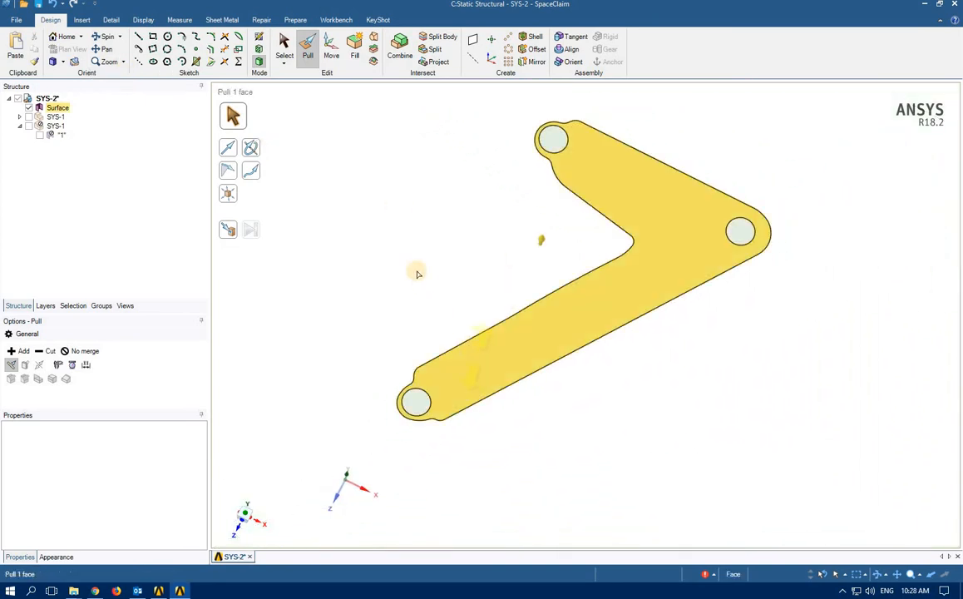
{"action": "mouse_move", "coordinate": [415, 272]}
{"action": "middle_mouse_down"}
{"action": "mouse_move", "coordinate": [423, 231]}
{"action": "mouse_move", "coordinate": [393, 203]}
{"action": "middle_mouse_up"}
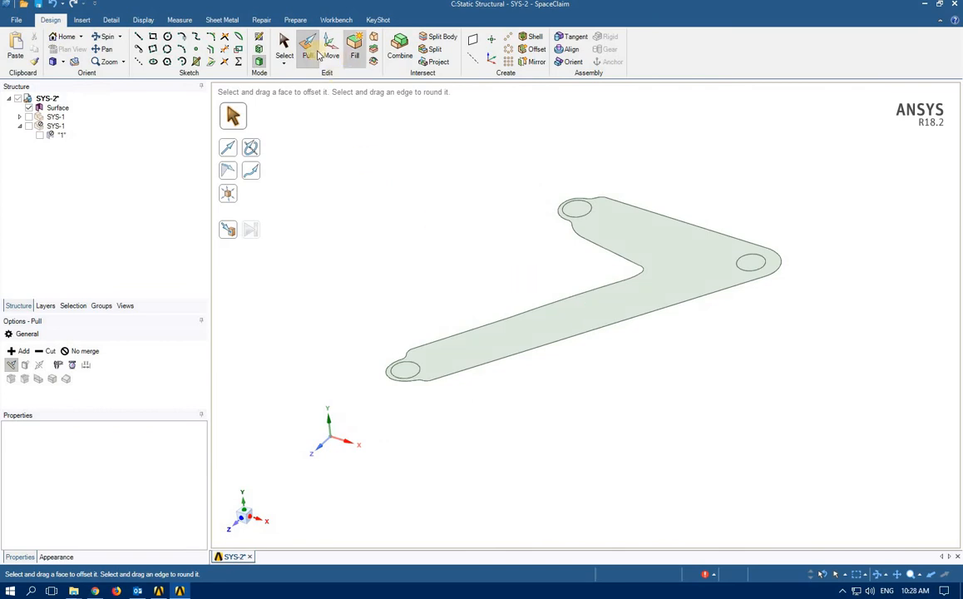
{"action": "left_click", "coordinate": [587, 315]}
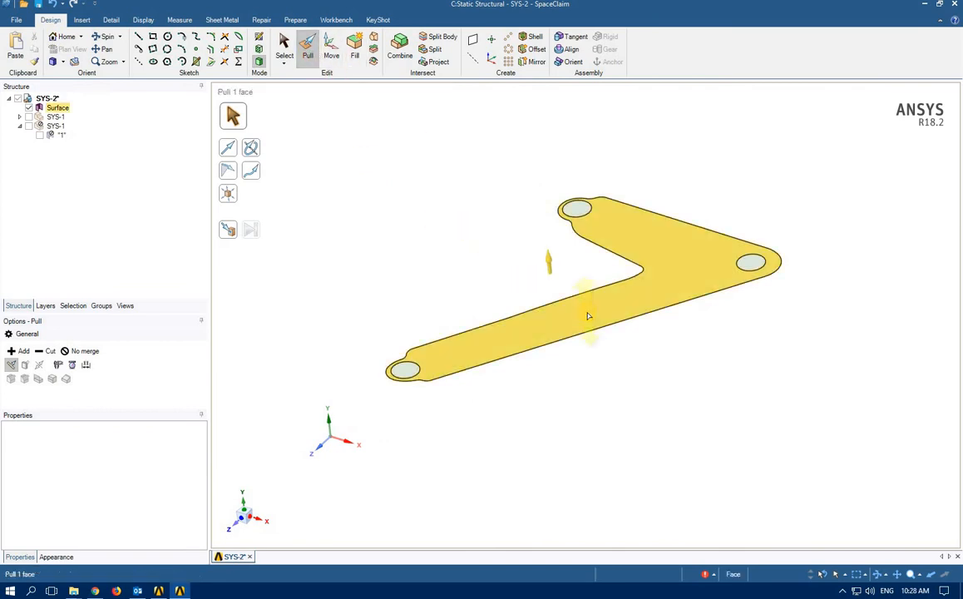
{"action": "left_click_drag", "start_coordinate": [587, 307], "coordinate": [587, 306]}
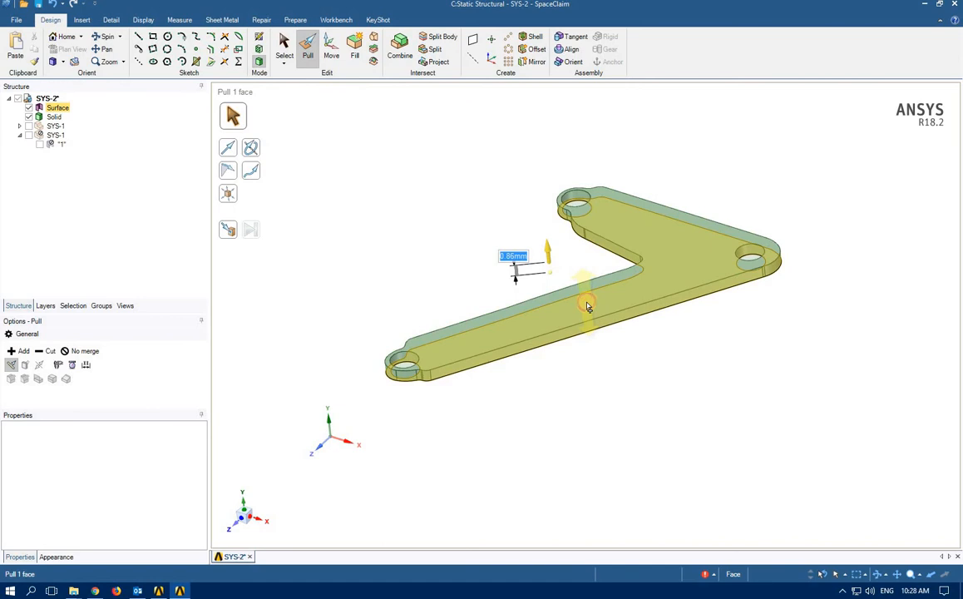
{"action": "type", "text": "2"}
{"action": "key", "text": "Return"}
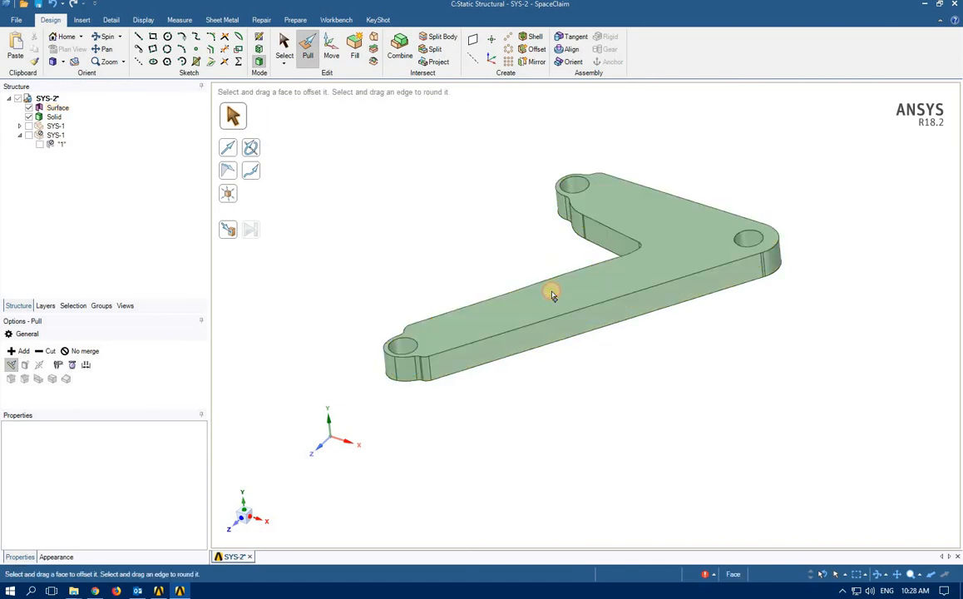
{"action": "mouse_move", "coordinate": [454, 303]}
{"action": "middle_mouse_down"}
{"action": "mouse_move", "coordinate": [571, 266]}
{"action": "mouse_move", "coordinate": [500, 301]}
{"action": "mouse_move", "coordinate": [445, 285]}
{"action": "mouse_move", "coordinate": [376, 200]}
{"action": "mouse_move", "coordinate": [358, 125]}
{"action": "mouse_move", "coordinate": [393, 225]}
{"action": "mouse_move", "coordinate": [463, 330]}
{"action": "mouse_move", "coordinate": [490, 337]}
{"action": "mouse_move", "coordinate": [511, 146]}
{"action": "mouse_move", "coordinate": [580, 306]}
{"action": "mouse_move", "coordinate": [621, 333]}
{"action": "mouse_move", "coordinate": [359, 243]}
{"action": "mouse_move", "coordinate": [438, 111]}
{"action": "mouse_move", "coordinate": [661, 211]}
{"action": "mouse_move", "coordinate": [648, 180]}
{"action": "mouse_move", "coordinate": [585, 215]}
{"action": "mouse_move", "coordinate": [465, 203]}
{"action": "mouse_move", "coordinate": [550, 97]}
{"action": "mouse_move", "coordinate": [477, 361]}
{"action": "mouse_move", "coordinate": [553, 183]}
{"action": "mouse_move", "coordinate": [518, 170]}
{"action": "mouse_move", "coordinate": [521, 154]}
{"action": "mouse_move", "coordinate": [558, 145]}
{"action": "mouse_move", "coordinate": [530, 262]}
{"action": "middle_mouse_up"}
{"action": "left_click", "coordinate": [483, 405]}
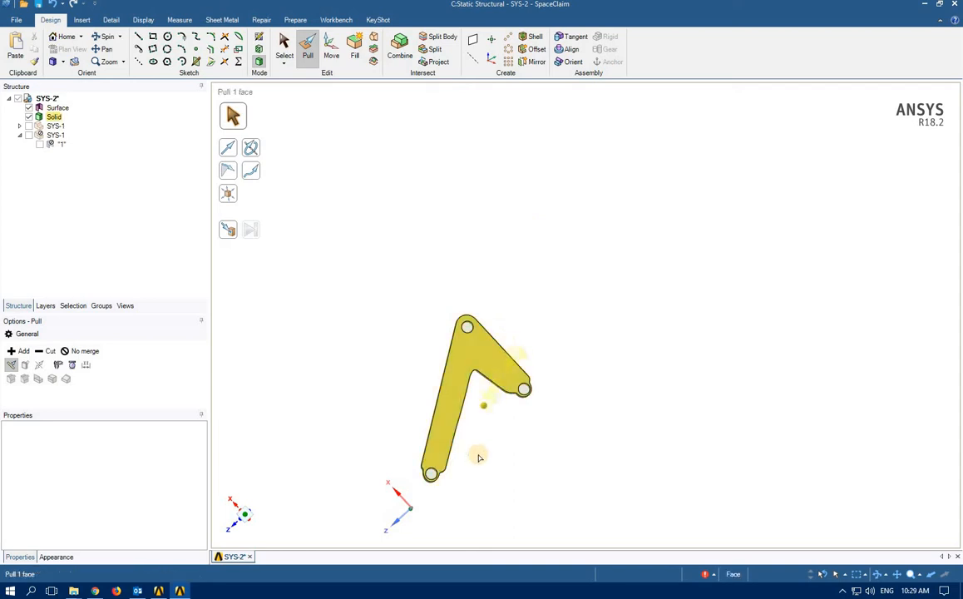
{"action": "left_click", "coordinate": [479, 456]}
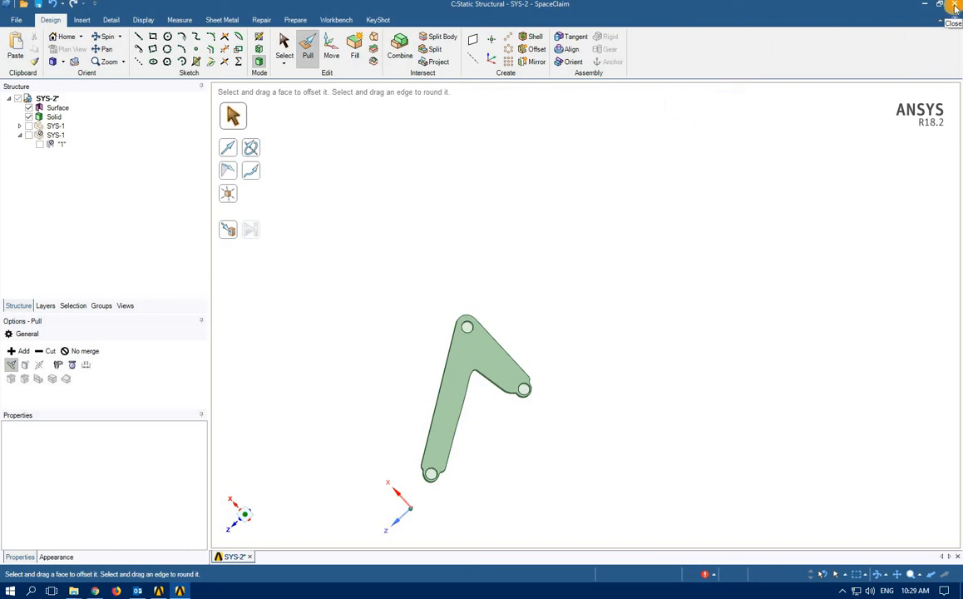
Suppress the Surface body and the first SYS-1 component for physics.
{"action": "left_click", "coordinate": [54, 108]}
{"action": "right_click", "coordinate": [52, 109]}
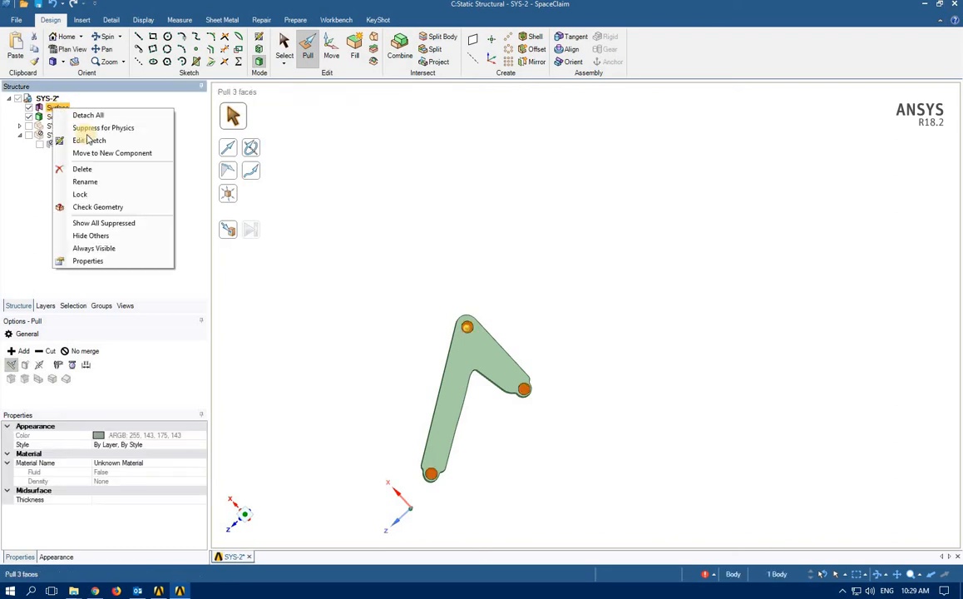
{"action": "left_click", "coordinate": [94, 129]}
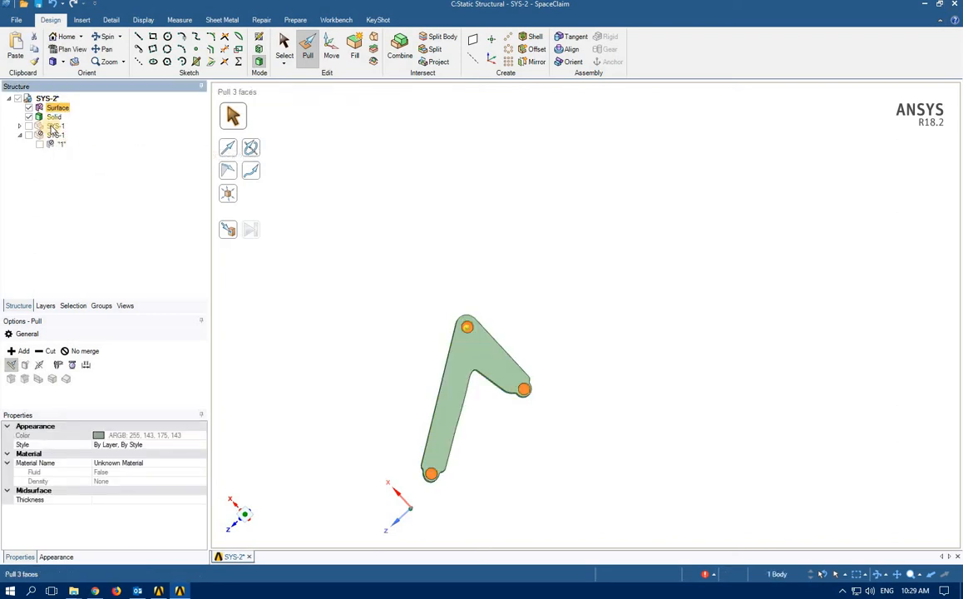
{"action": "left_click", "coordinate": [54, 126]}
{"action": "right_click", "coordinate": [54, 125]}
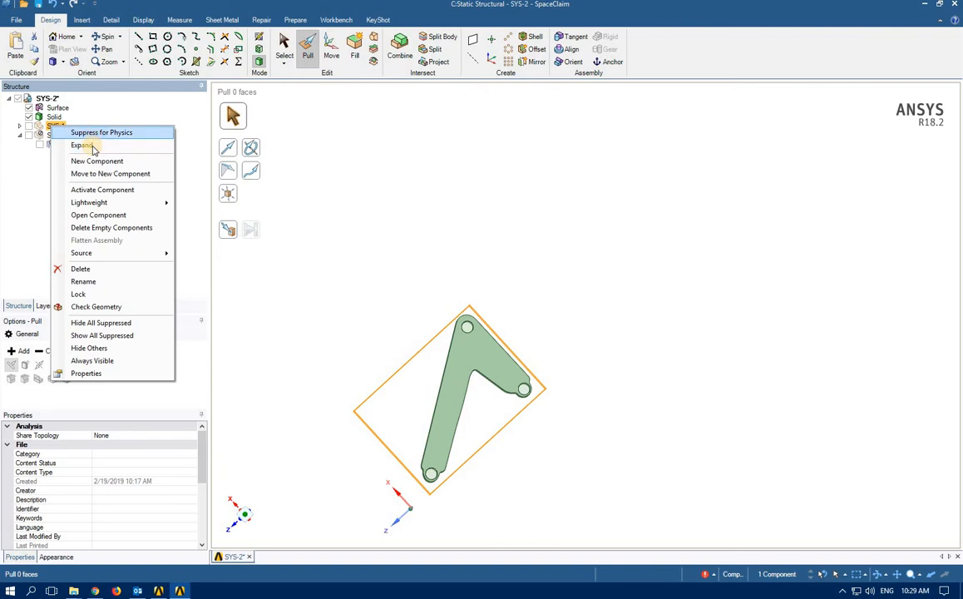
{"action": "left_click", "coordinate": [94, 146]}
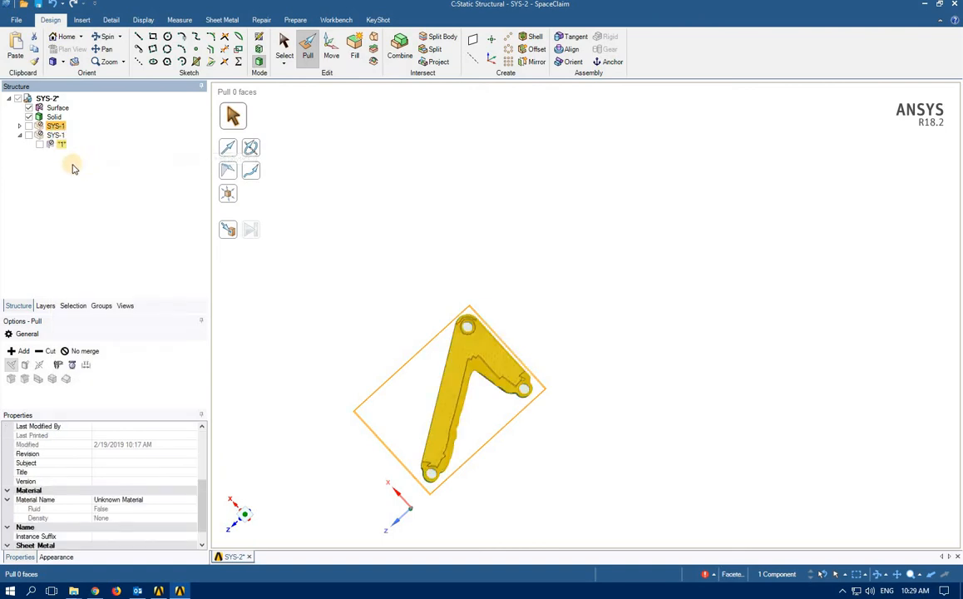
Check the new solid body, close the geometry editor and return to the Workbench project.
{"action": "left_click", "coordinate": [53, 116]}
{"action": "middle_click_drag", "start_coordinate": [359, 368], "coordinate": [628, 387]}
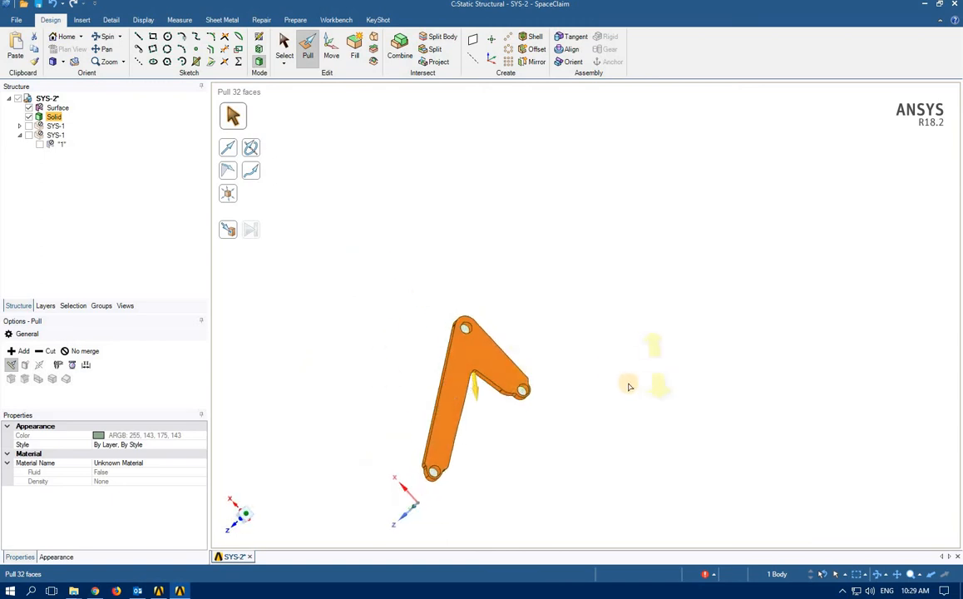
{"action": "left_click", "coordinate": [954, 5]}
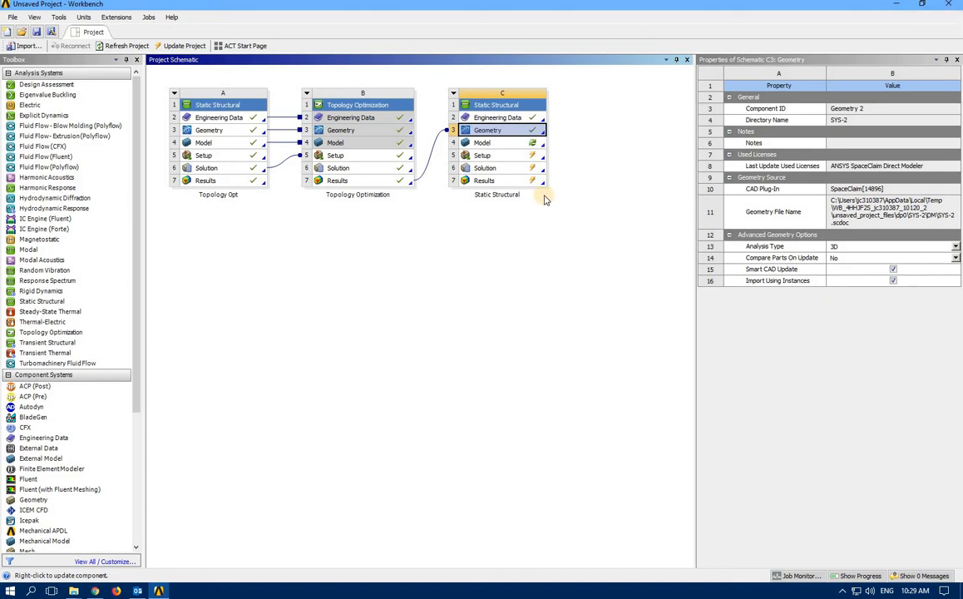
Open the Model of Static Structural system C in Mechanical, re-reading the upstream data.
{"action": "double_click", "coordinate": [491, 143]}
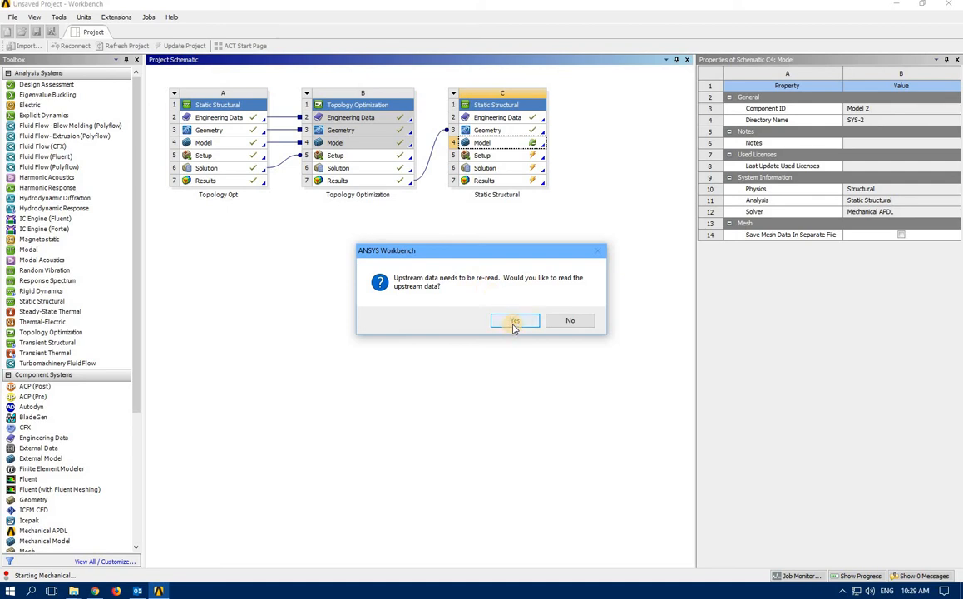
{"action": "key", "text": "Return"}
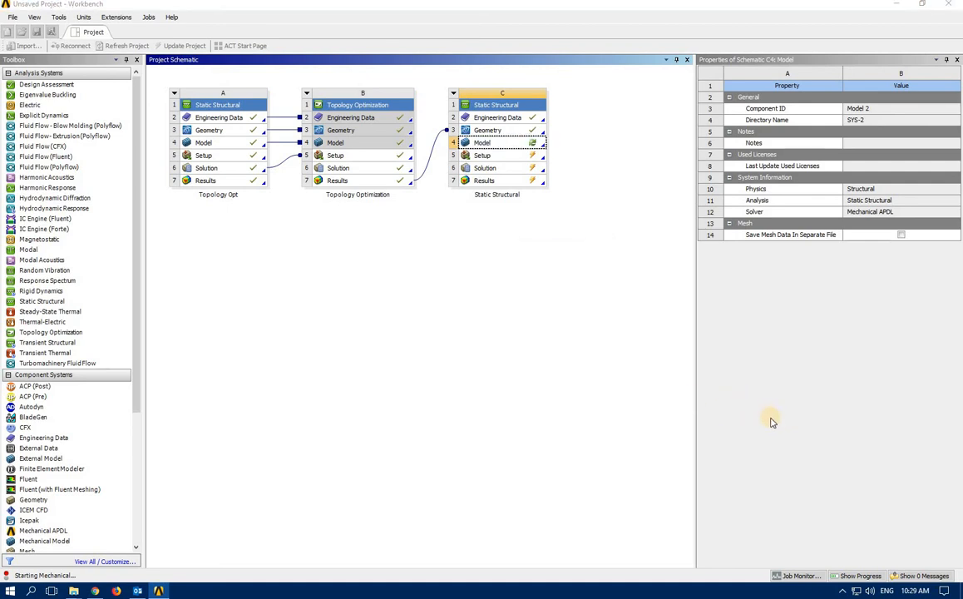
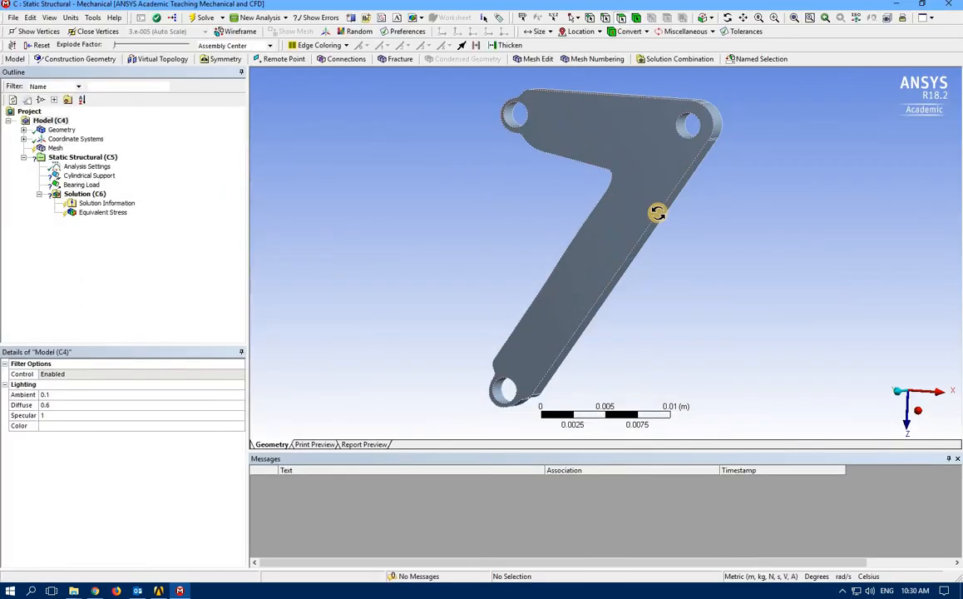
Examine the edge faces of the imported plate around the end holes and the inner corner for small split faces.
{"action": "middle_click_drag", "start_coordinate": [657, 209], "coordinate": [581, 254]}
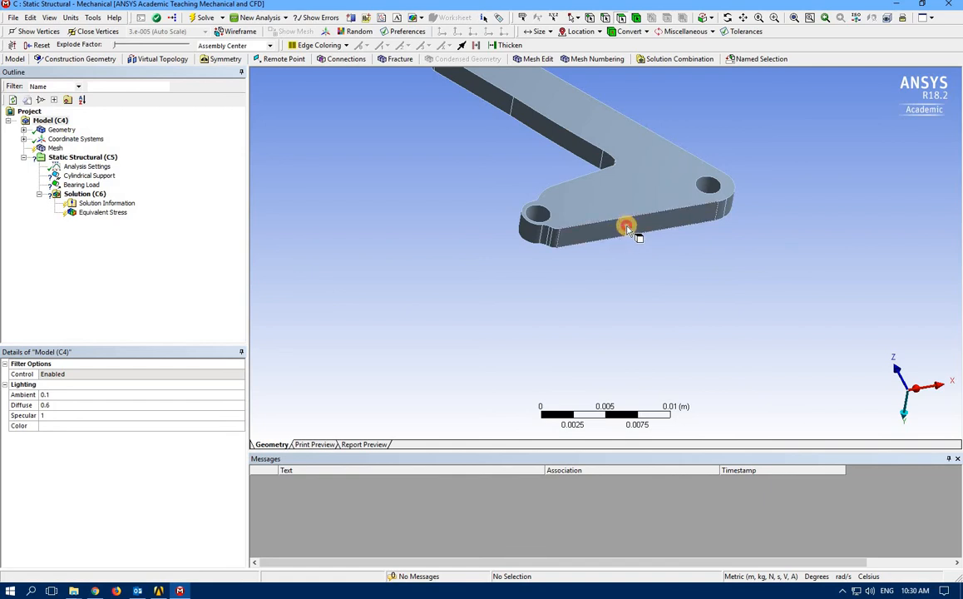
{"action": "left_click", "coordinate": [628, 228]}
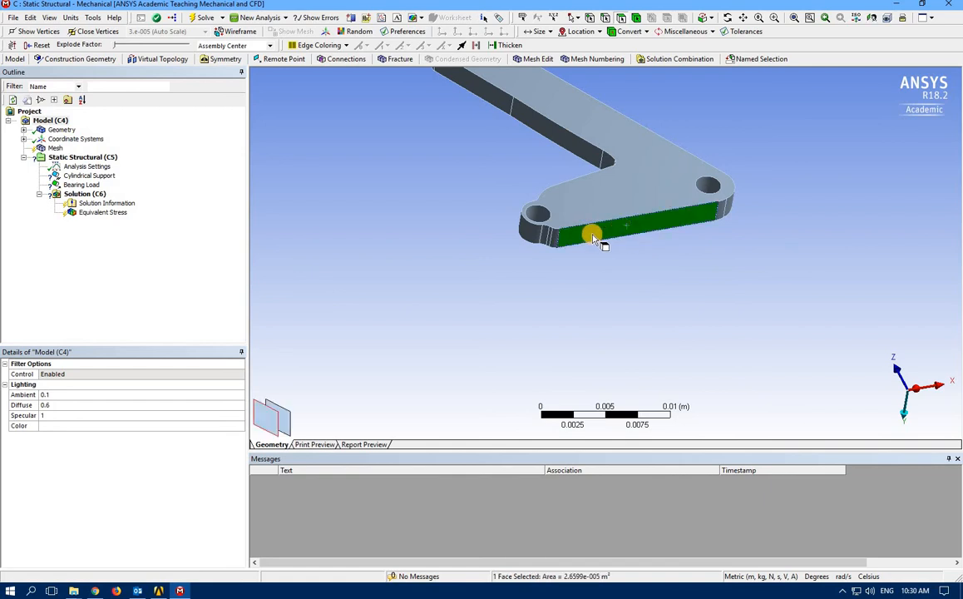
{"action": "left_click", "coordinate": [549, 242]}
{"action": "key", "text": "shift+F2"}
{"action": "left_click", "coordinate": [539, 241]}
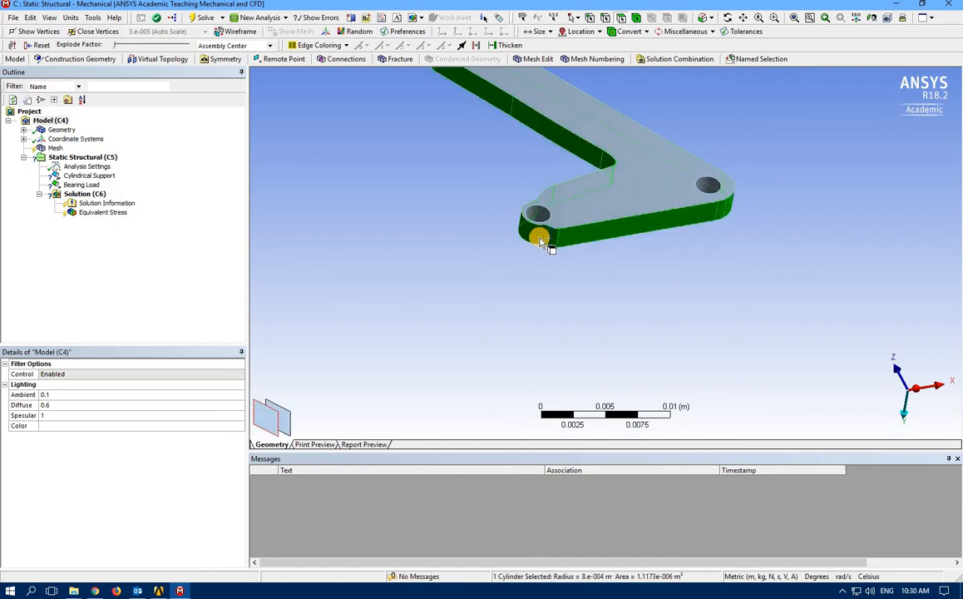
{"action": "left_click", "coordinate": [550, 241]}
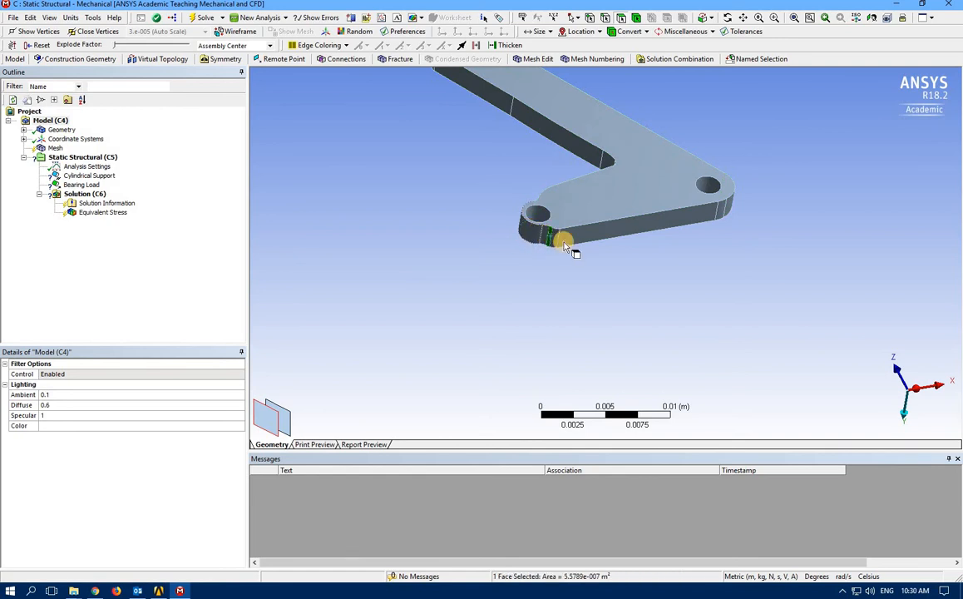
{"action": "left_click", "coordinate": [548, 238]}
{"action": "left_click", "coordinate": [564, 135]}
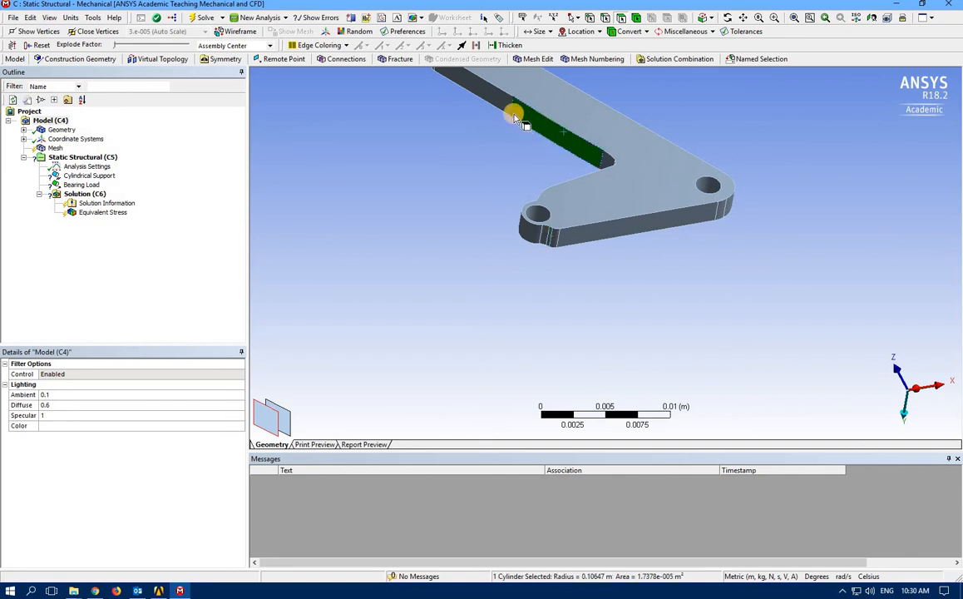
{"action": "left_click", "coordinate": [605, 163]}
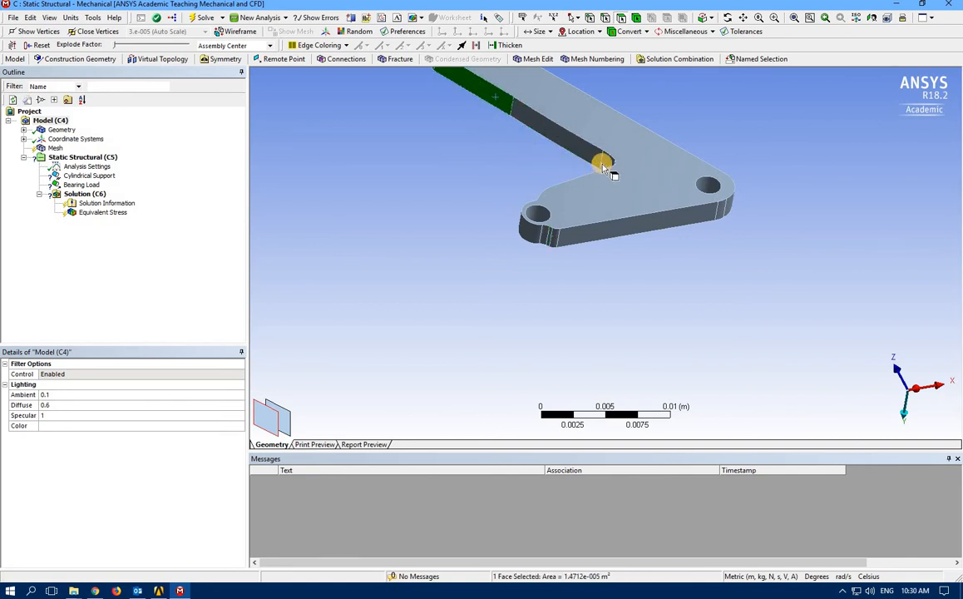
{"action": "left_click", "coordinate": [608, 162]}
{"action": "scroll", "coordinate": [672, 218], "scroll_direction": "up", "scroll_amount": 2}
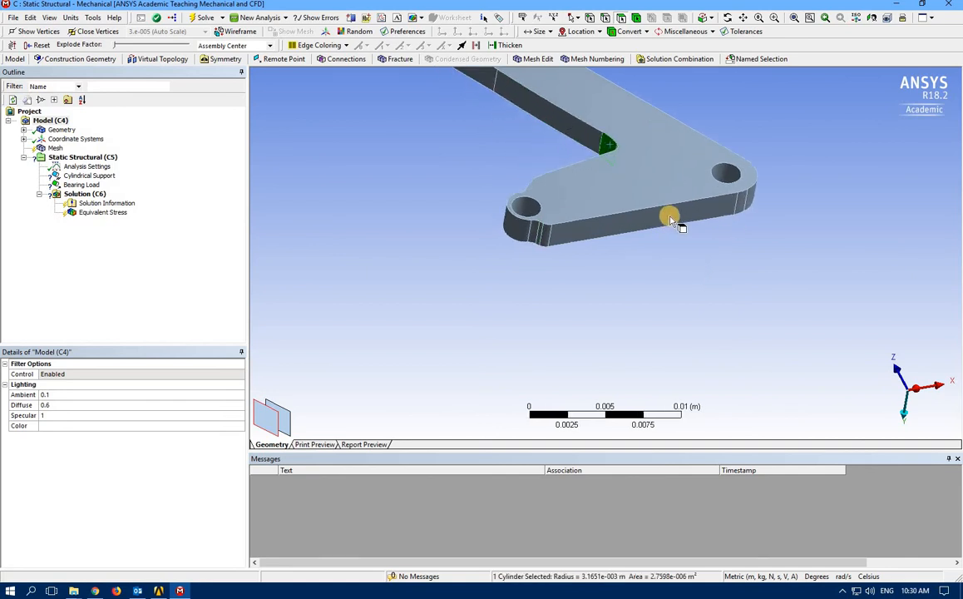
{"action": "scroll", "coordinate": [672, 218], "scroll_direction": "down", "scroll_amount": 8}
{"action": "middle_click_drag", "start_coordinate": [552, 193], "coordinate": [958, 8]}
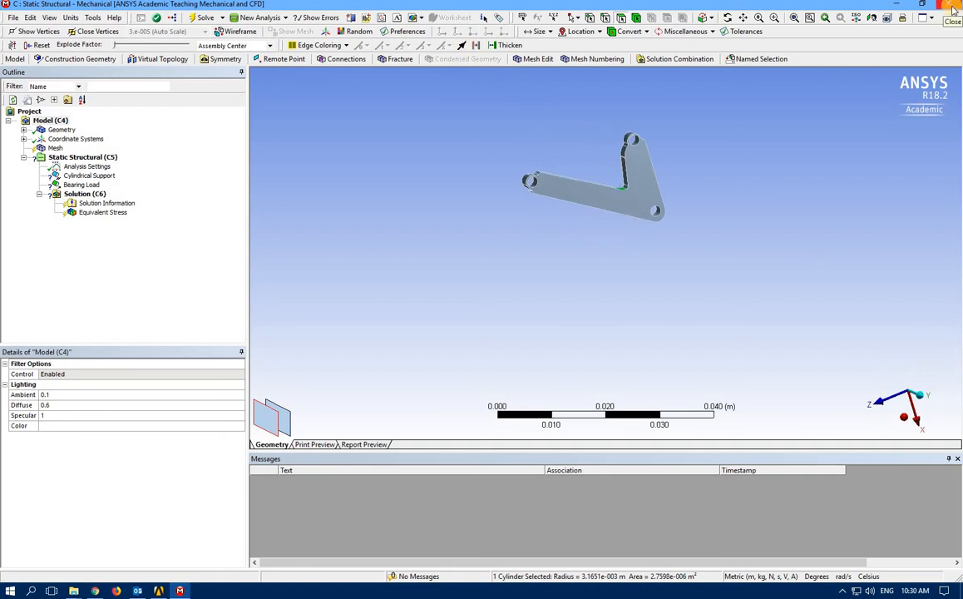
Close Mechanical and reopen the geometry of Static Structural system C in a maximized SpaceClaim window.
{"action": "left_click", "coordinate": [951, 8]}
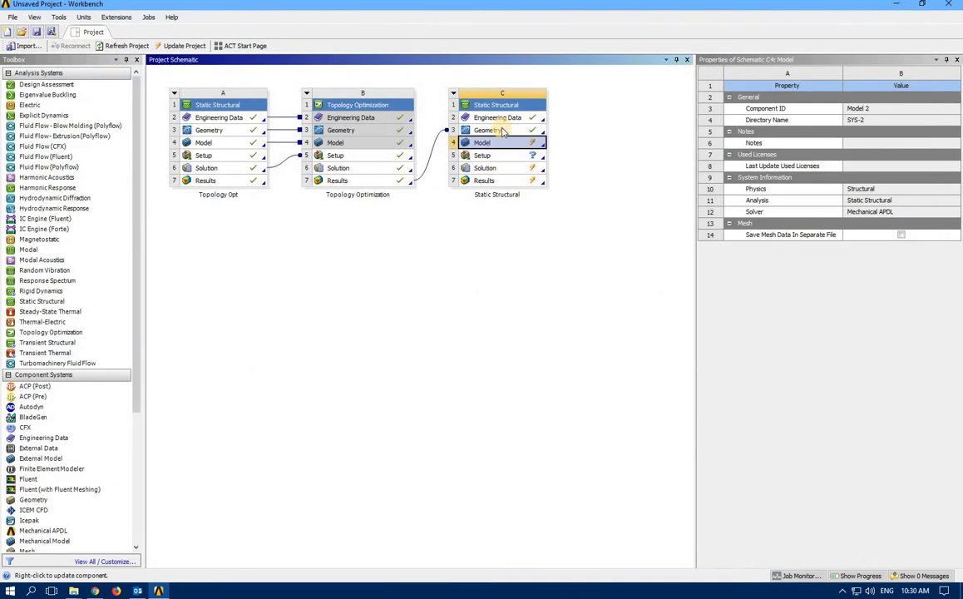
{"action": "double_click", "coordinate": [502, 132]}
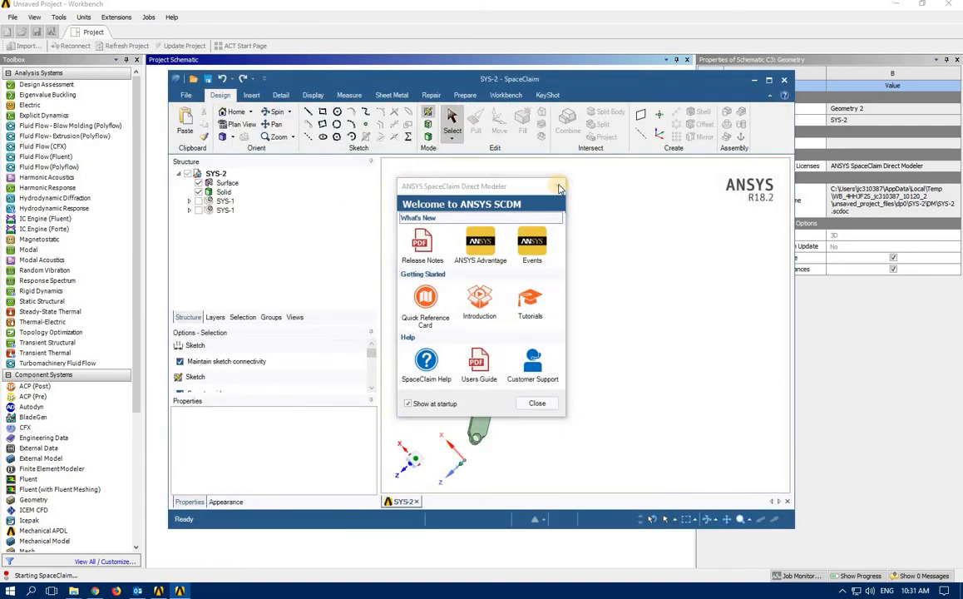
{"action": "left_click", "coordinate": [768, 80]}
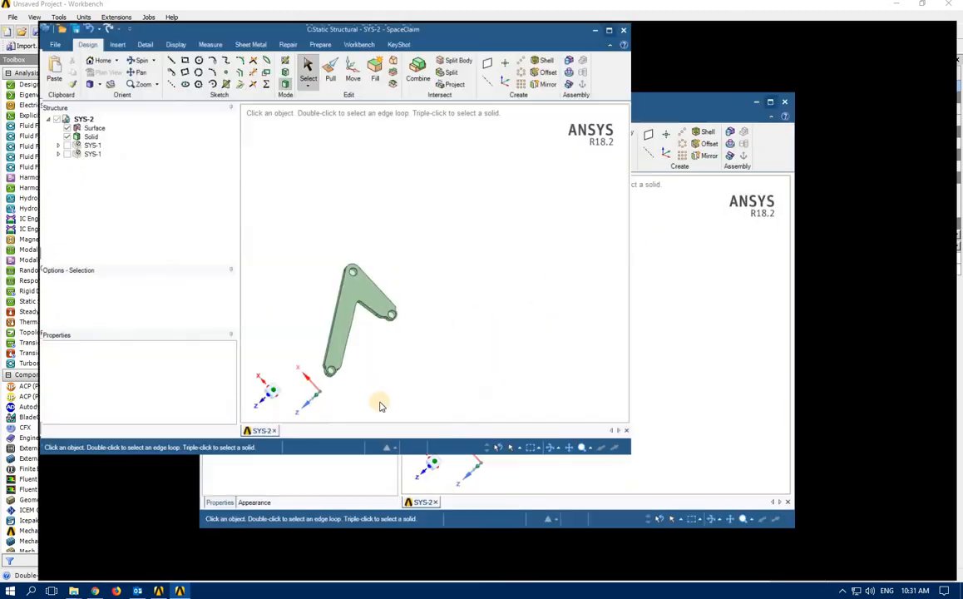
Merge the three adjacent edge faces on the inner side of the short arm's end hole into one face.
{"action": "mouse_move", "coordinate": [514, 383]}
{"action": "middle_mouse_down"}
{"action": "mouse_move", "coordinate": [499, 262]}
{"action": "mouse_move", "coordinate": [525, 393]}
{"action": "middle_mouse_up"}
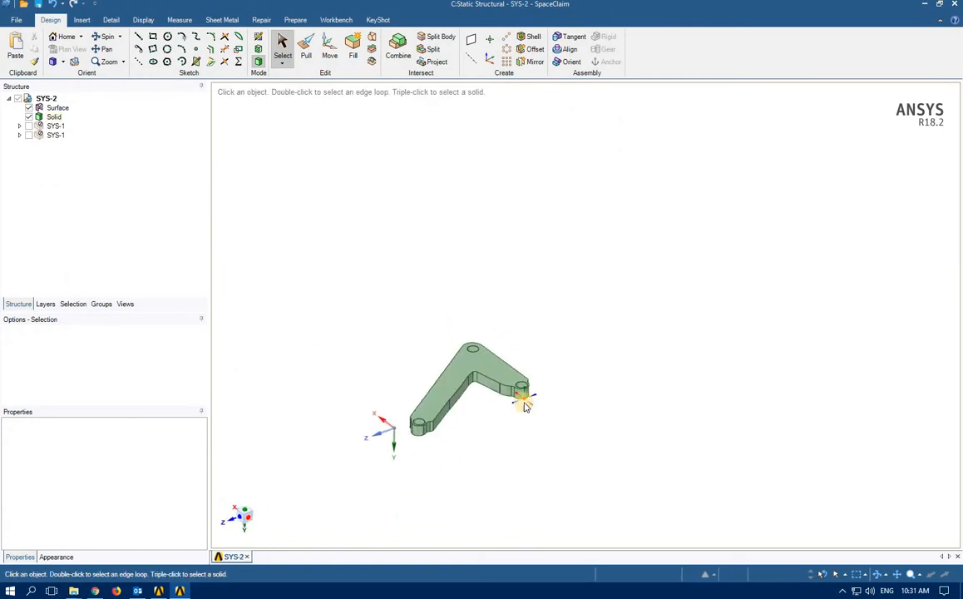
{"action": "scroll", "coordinate": [499, 374], "scroll_direction": "up", "scroll_amount": 6}
{"action": "scroll", "coordinate": [514, 426], "scroll_direction": "up", "scroll_amount": 3}
{"action": "left_click", "coordinate": [536, 420]}
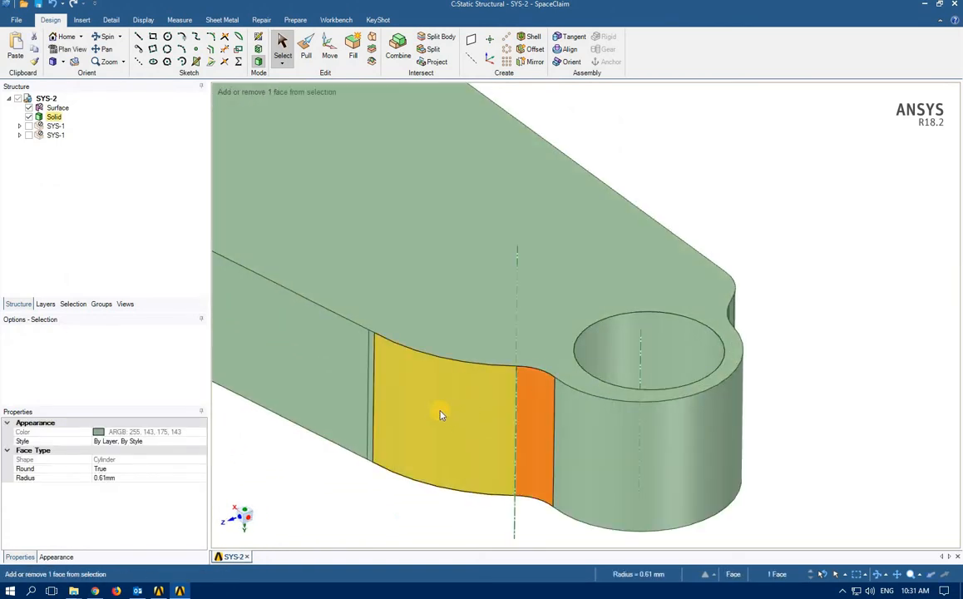
{"action": "left_click", "coordinate": [401, 406], "text": "ctrl"}
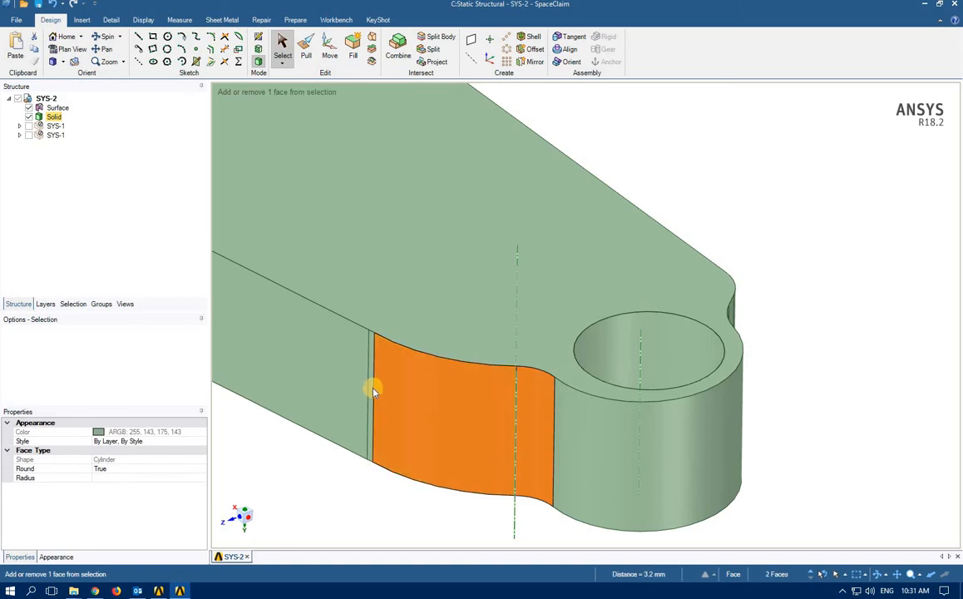
{"action": "left_click", "coordinate": [382, 402], "text": "ctrl"}
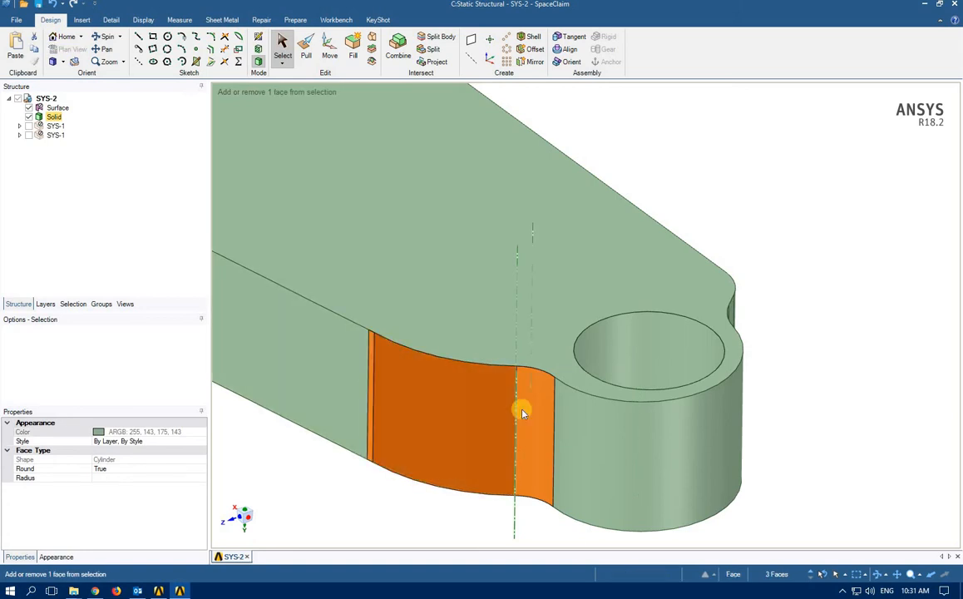
{"action": "left_click", "coordinate": [258, 20]}
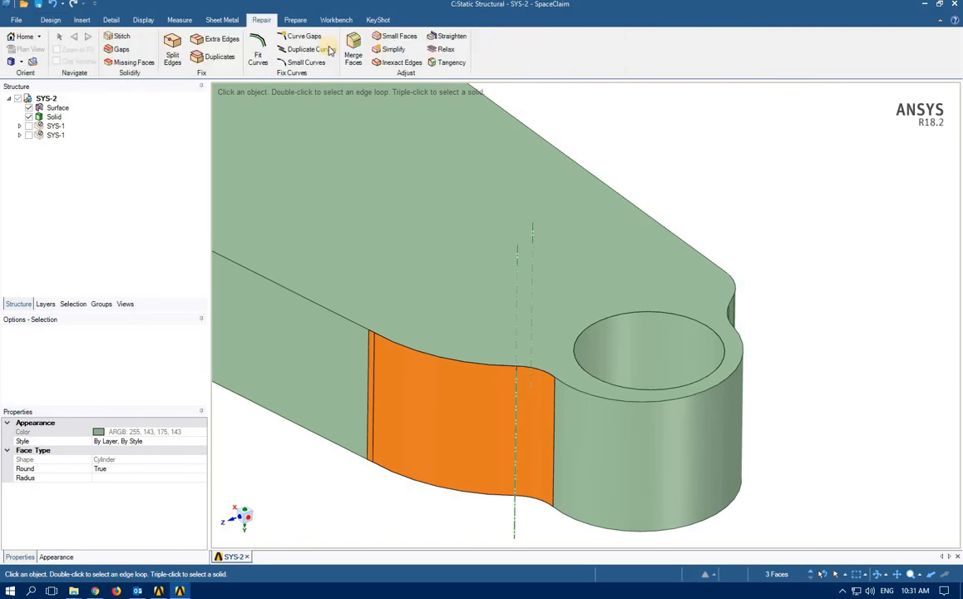
{"action": "left_click", "coordinate": [353, 50]}
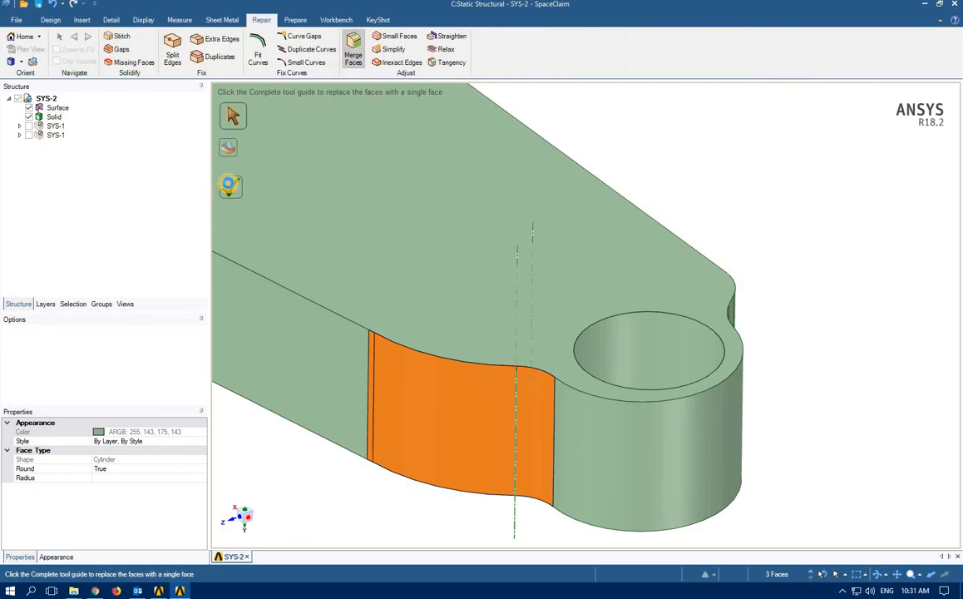
{"action": "left_click", "coordinate": [231, 188]}
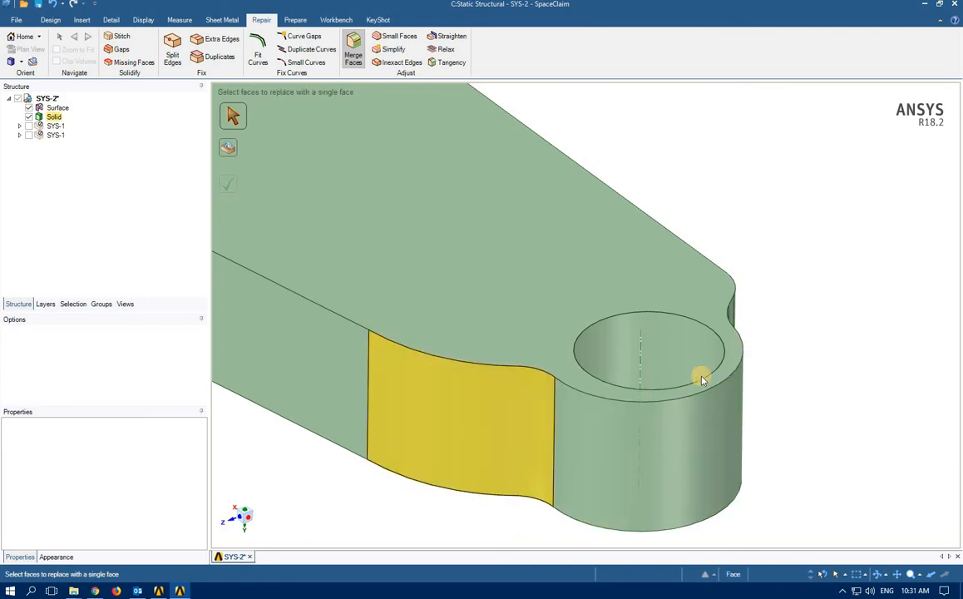
Merge the three narrow edge faces on the outer side of the short arm's end hole into one face.
{"action": "middle_click_drag", "start_coordinate": [732, 370], "coordinate": [669, 343]}
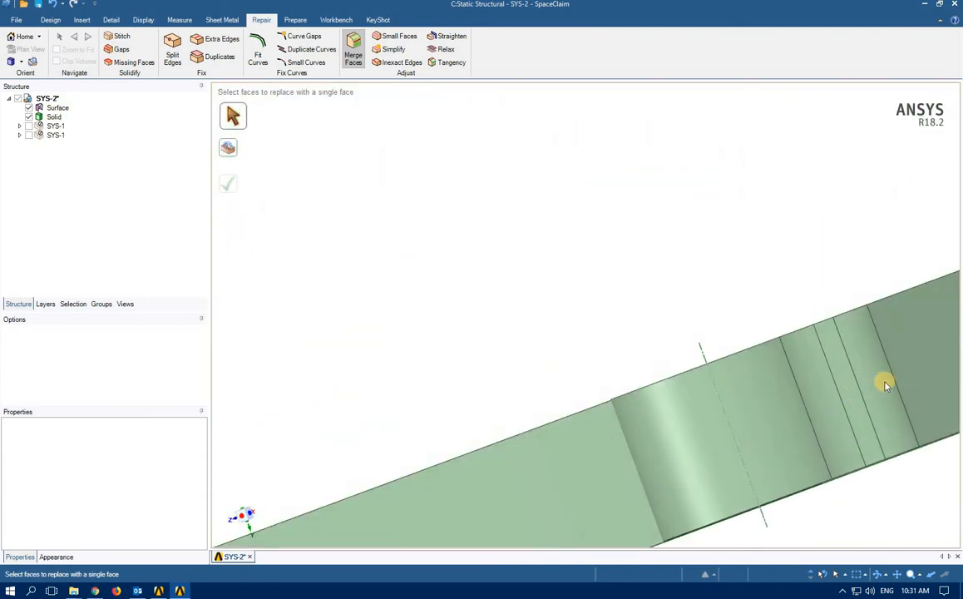
{"action": "left_click", "coordinate": [887, 383]}
{"action": "left_click", "coordinate": [848, 392]}
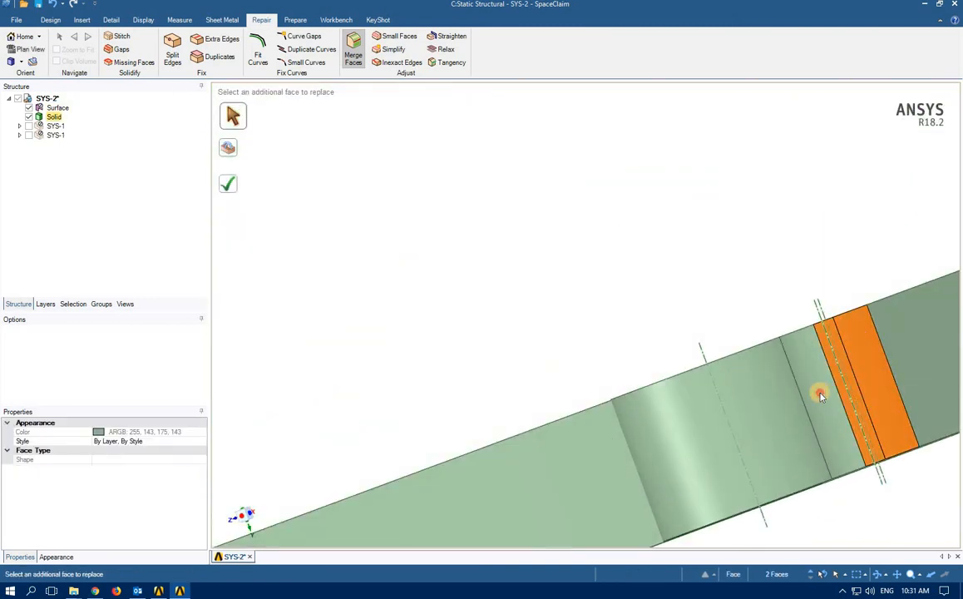
{"action": "left_click", "coordinate": [815, 395]}
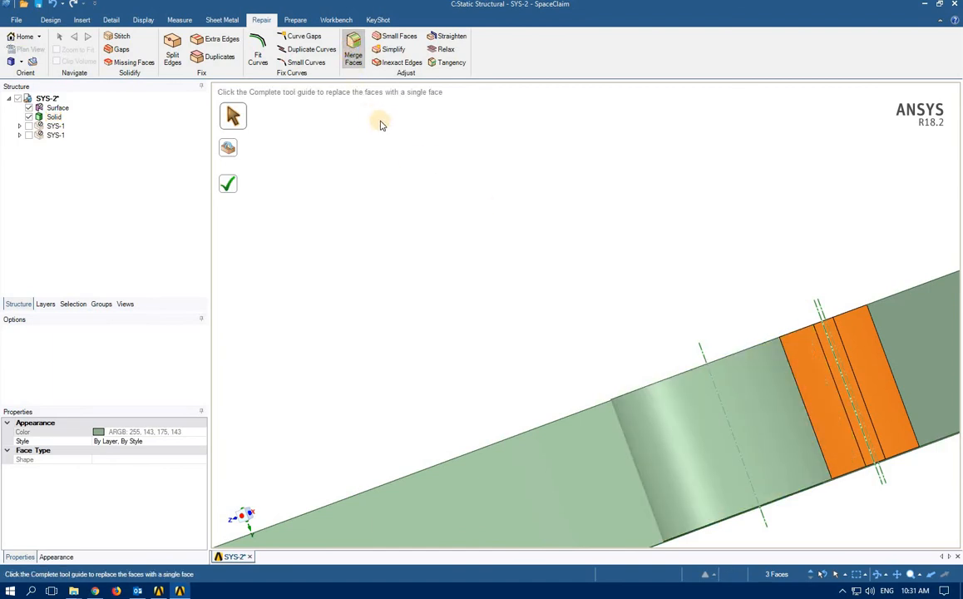
{"action": "left_click", "coordinate": [228, 189]}
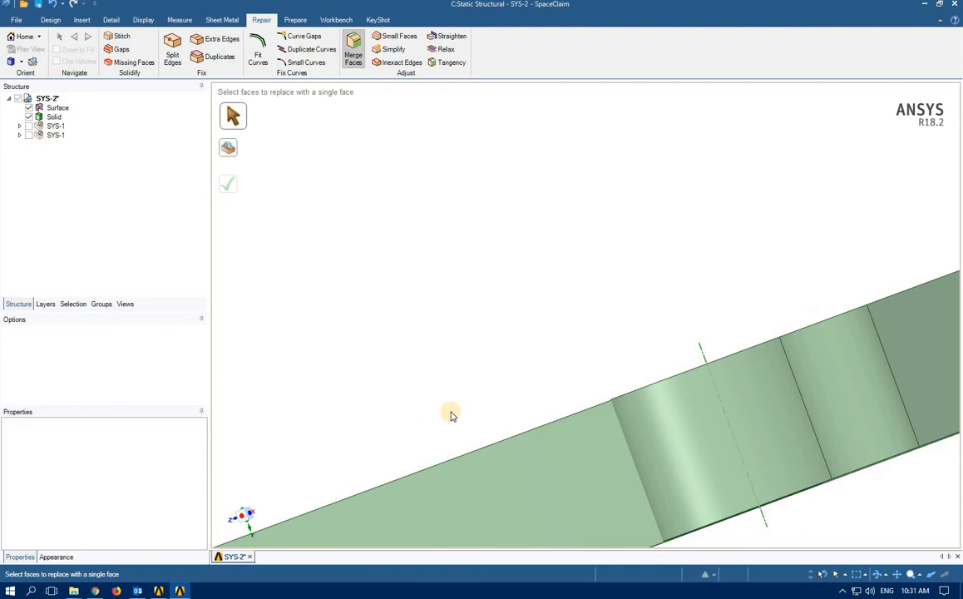
Merge the four adjacent edge faces on the inner side of the long arm's end hole into one face.
{"action": "scroll", "coordinate": [453, 415], "scroll_direction": "down", "scroll_amount": 5}
{"action": "middle_click_drag", "start_coordinate": [456, 435], "coordinate": [551, 431]}
{"action": "scroll", "coordinate": [340, 478], "scroll_direction": "up", "scroll_amount": 10}
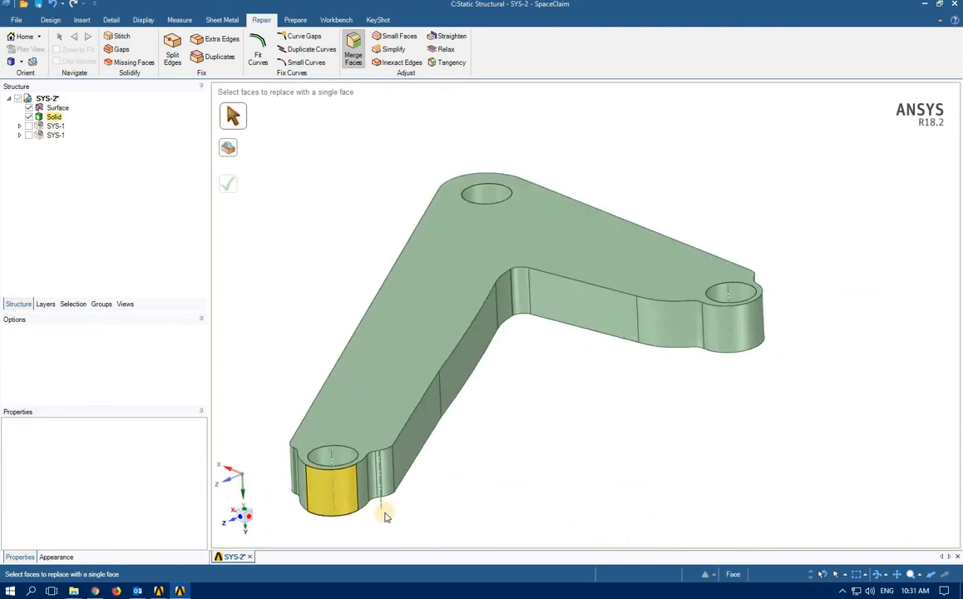
{"action": "left_click", "coordinate": [584, 408]}
{"action": "left_click", "coordinate": [527, 408], "text": "ctrl"}
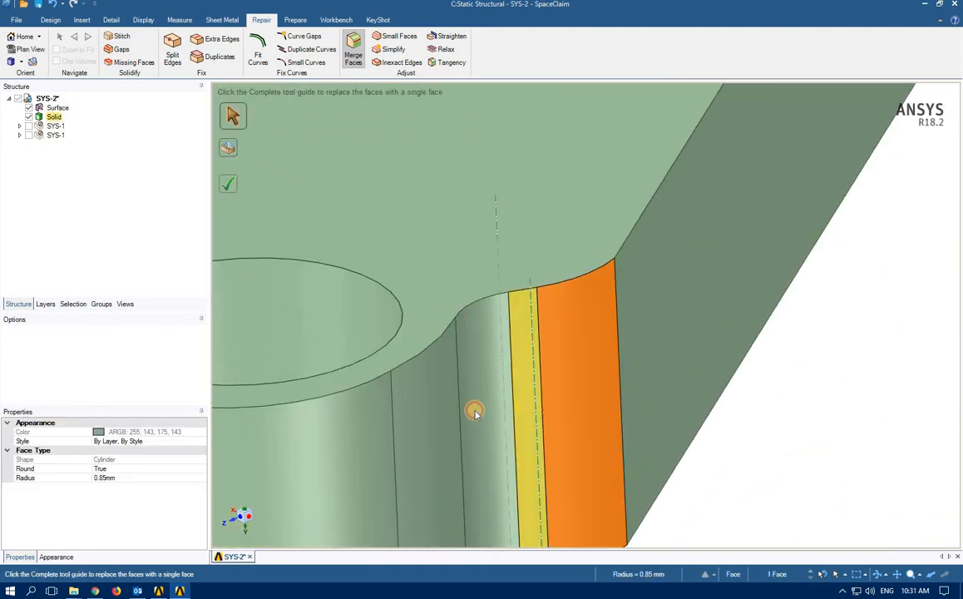
{"action": "left_click", "coordinate": [475, 412], "text": "ctrl"}
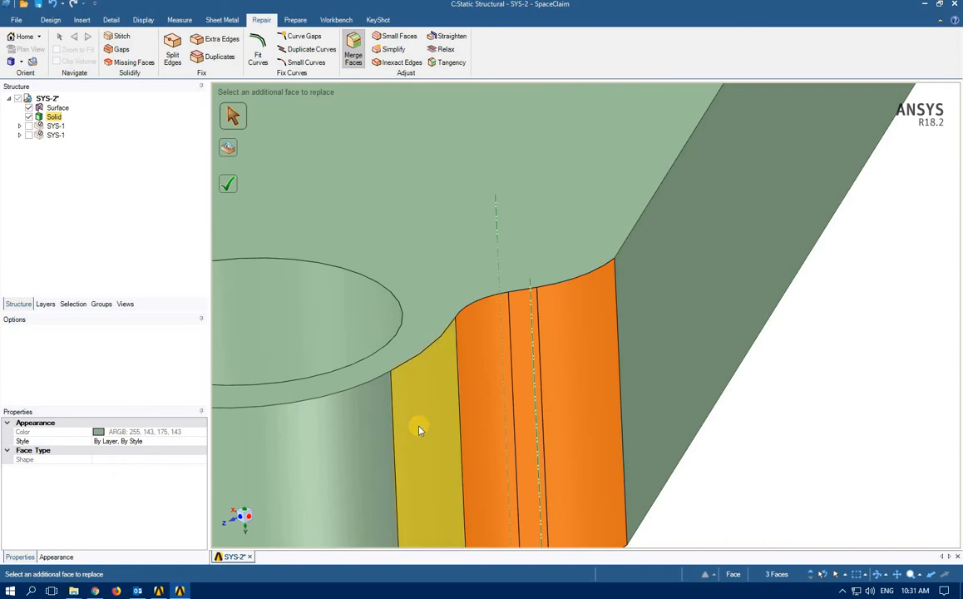
{"action": "left_click", "coordinate": [420, 430], "text": "ctrl"}
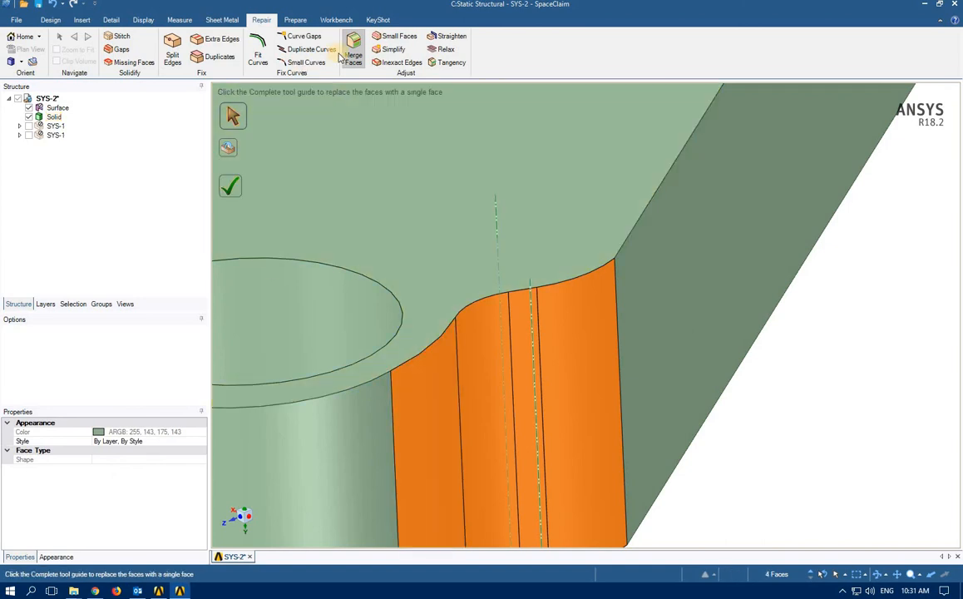
{"action": "left_click", "coordinate": [230, 185]}
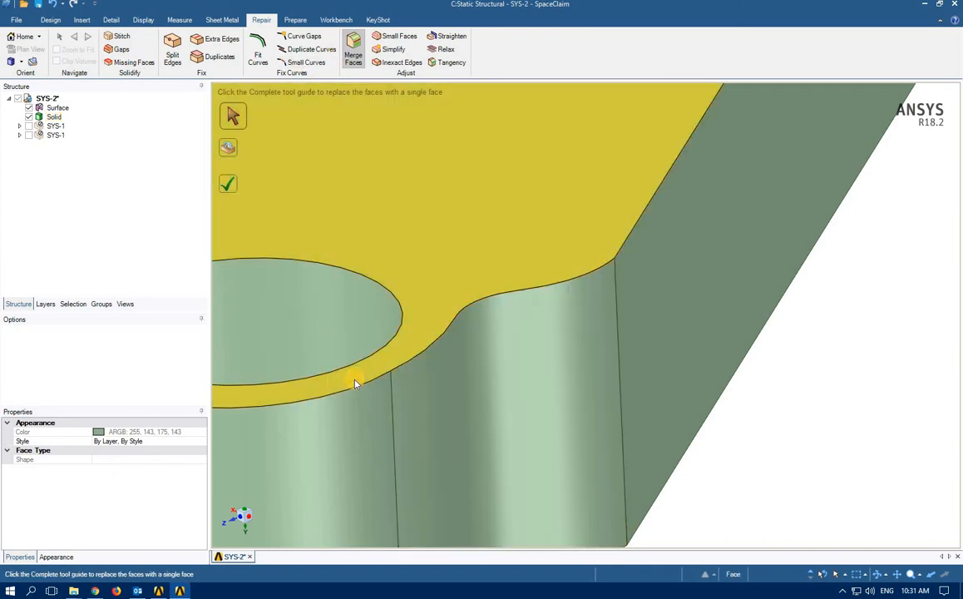
Merge the four adjacent edge faces on the outer side of the long arm's end hole into one face.
{"action": "scroll", "coordinate": [355, 383], "scroll_direction": "down", "scroll_amount": 9}
{"action": "middle_click_drag", "start_coordinate": [316, 398], "coordinate": [285, 402]}
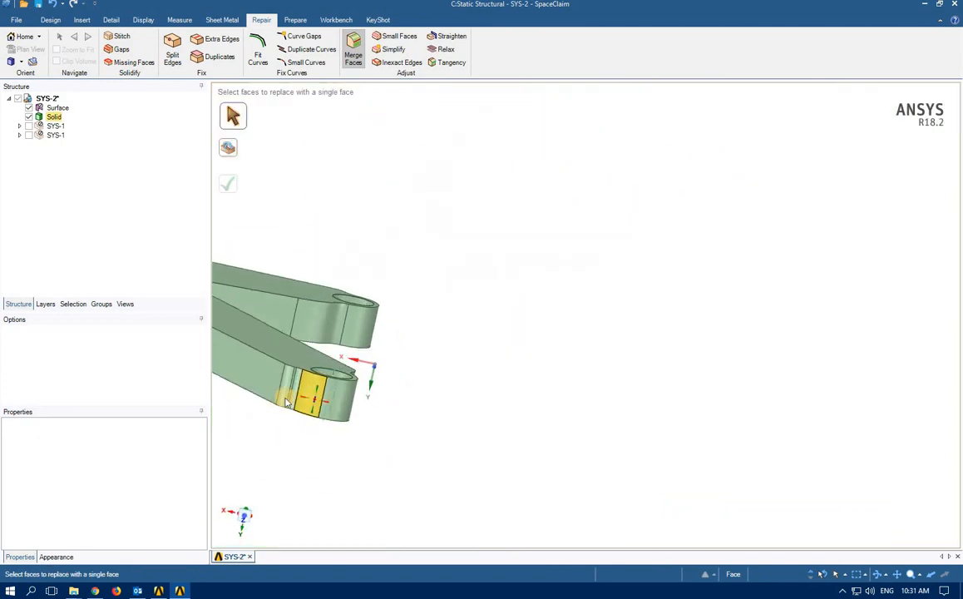
{"action": "scroll", "coordinate": [287, 399], "scroll_direction": "up", "scroll_amount": 8}
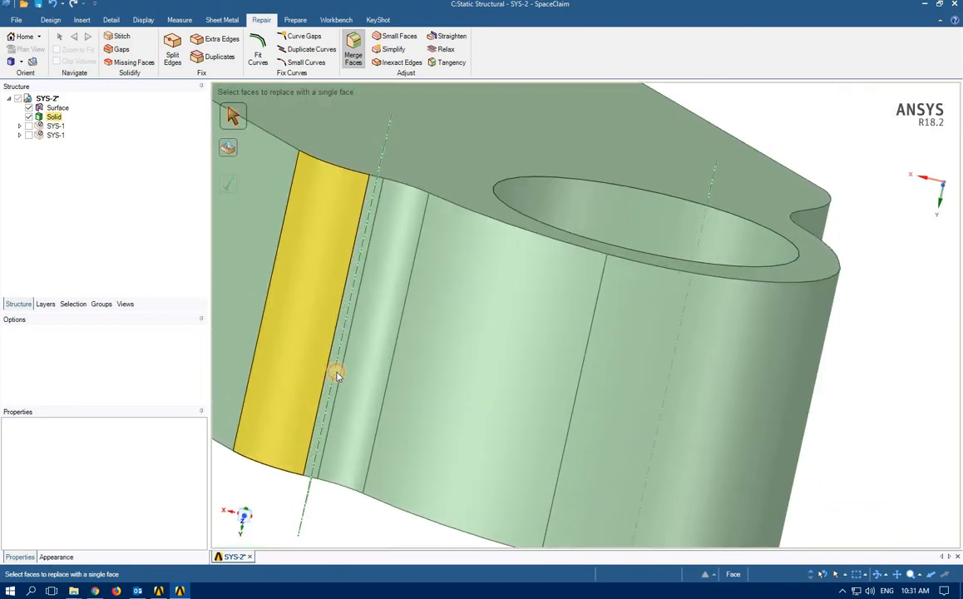
{"action": "left_click", "coordinate": [336, 374]}
{"action": "left_click", "coordinate": [341, 373]}
{"action": "left_click", "coordinate": [363, 374]}
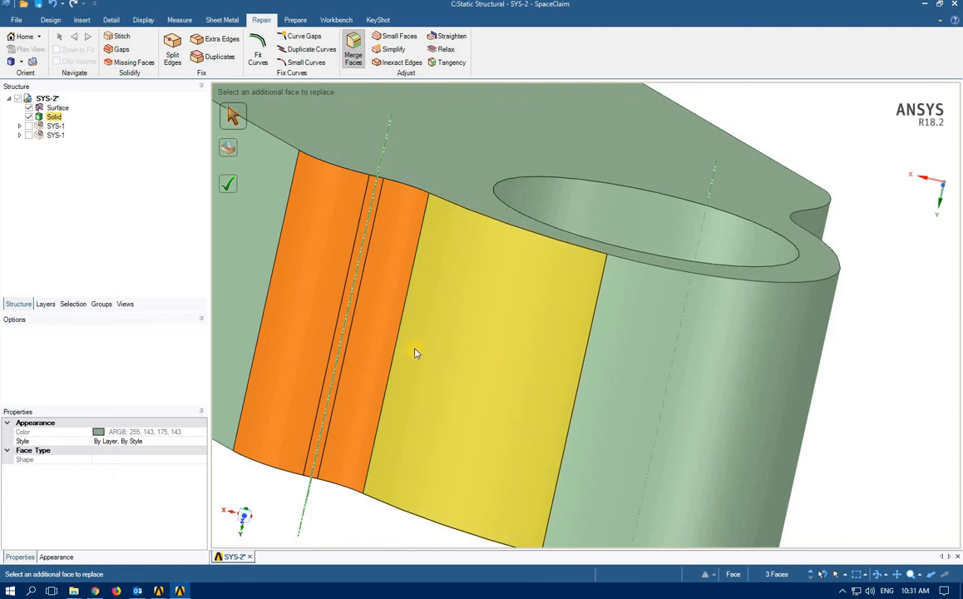
{"action": "left_click", "coordinate": [417, 353]}
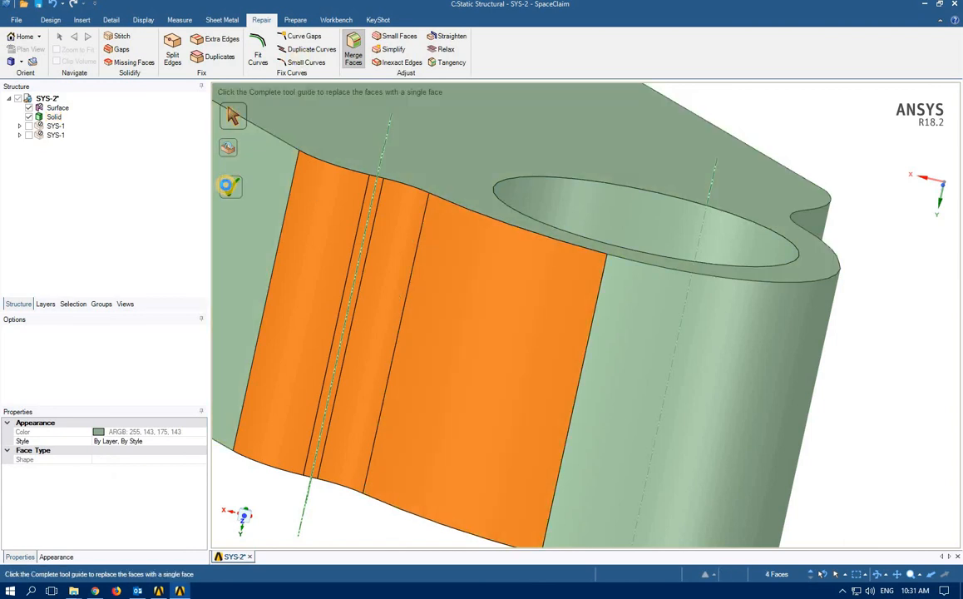
{"action": "key", "text": "Return"}
{"action": "scroll", "coordinate": [282, 291], "scroll_direction": "down", "scroll_amount": 10}
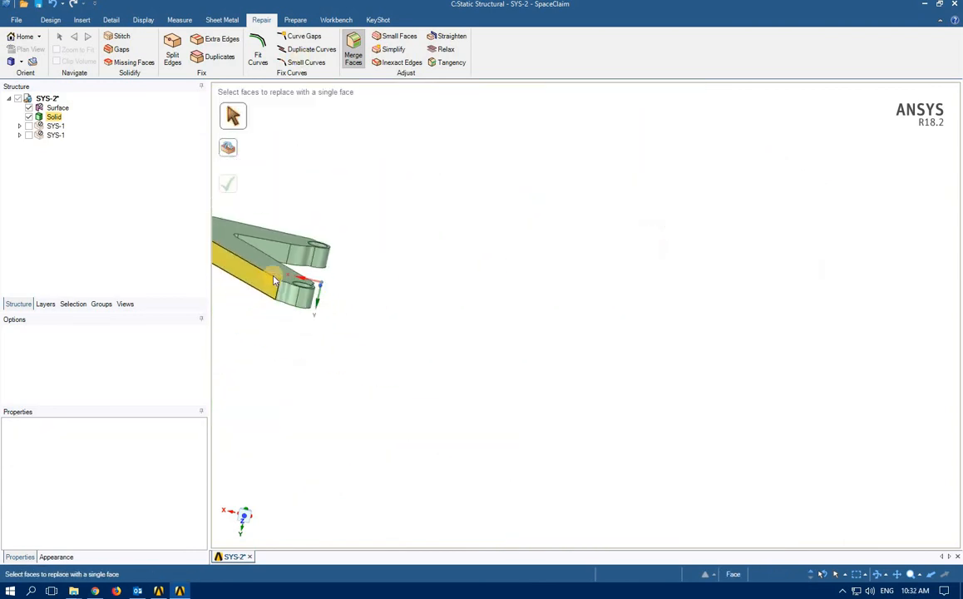
Merge the three adjacent edge faces on the outer rounding around the corner hole into one face.
{"action": "left_click", "coordinate": [50, 19]}
{"action": "left_click", "coordinate": [123, 62]}
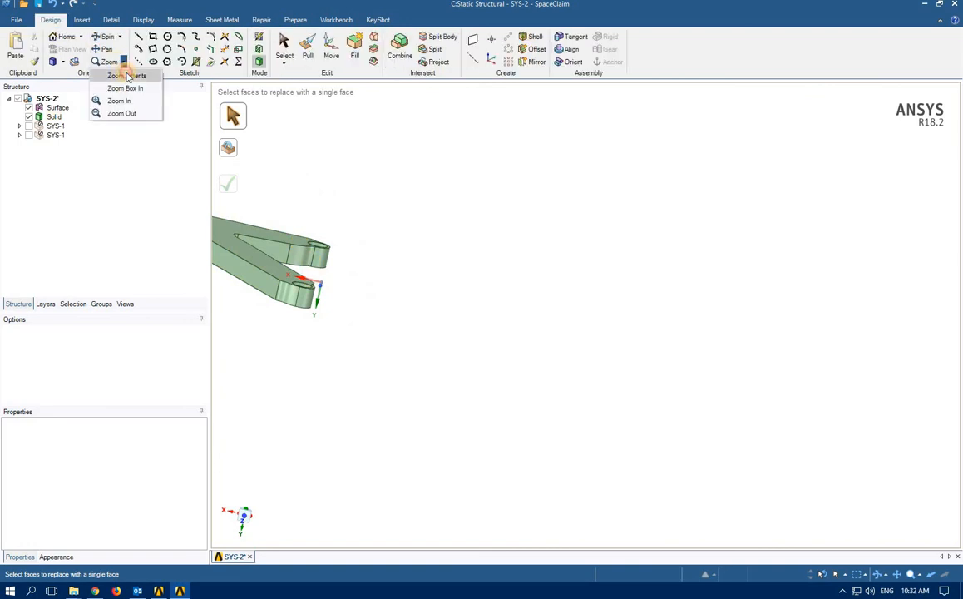
{"action": "left_click", "coordinate": [123, 100]}
{"action": "middle_click_drag", "start_coordinate": [391, 225], "coordinate": [466, 272]}
{"action": "scroll", "coordinate": [331, 184], "scroll_direction": "up", "scroll_amount": 3}
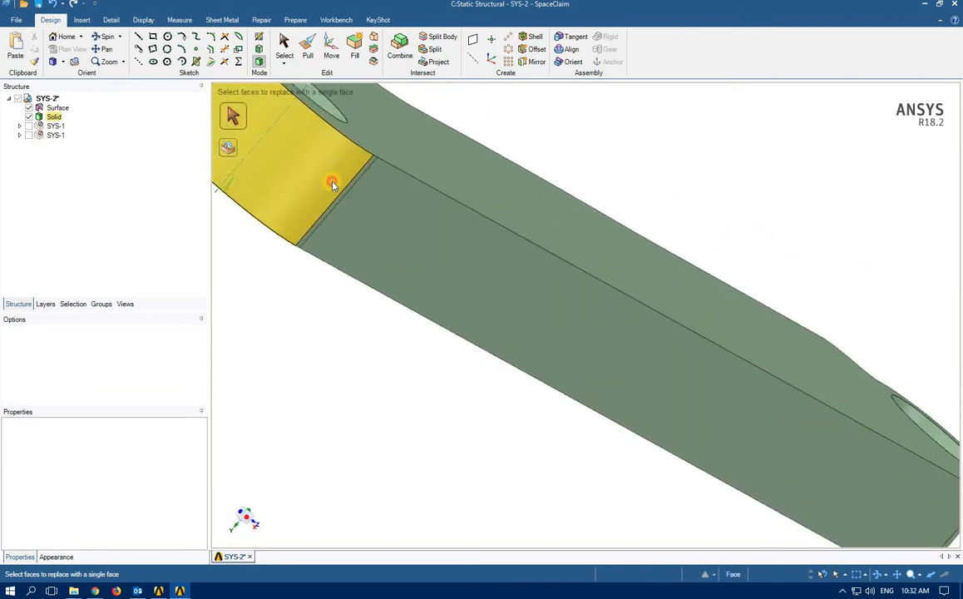
{"action": "left_click", "coordinate": [343, 184]}
{"action": "scroll", "coordinate": [315, 197], "scroll_direction": "down", "scroll_amount": 4}
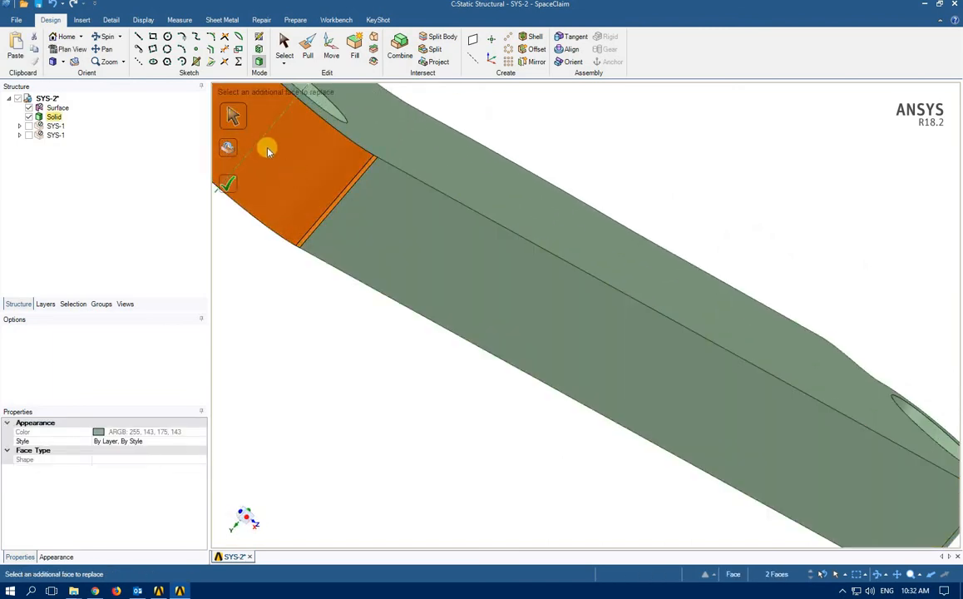
{"action": "left_click", "coordinate": [266, 148], "text": "ctrl"}
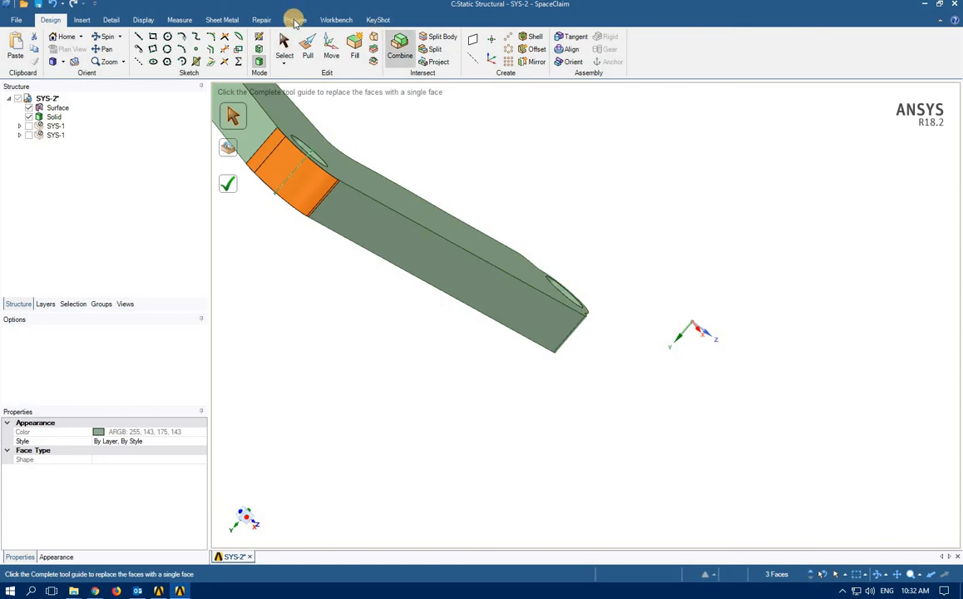
{"action": "left_click", "coordinate": [261, 19]}
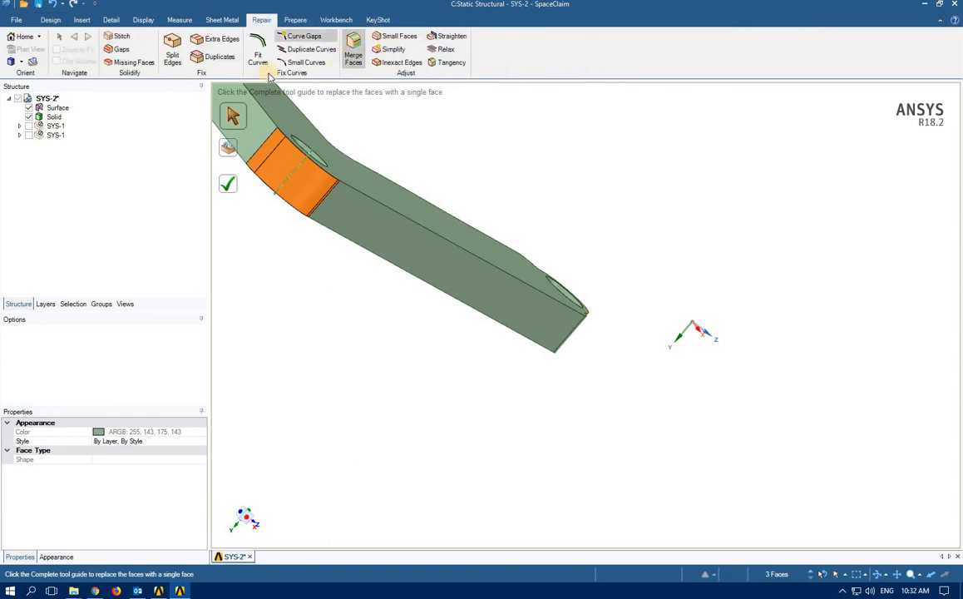
{"action": "left_click", "coordinate": [227, 189]}
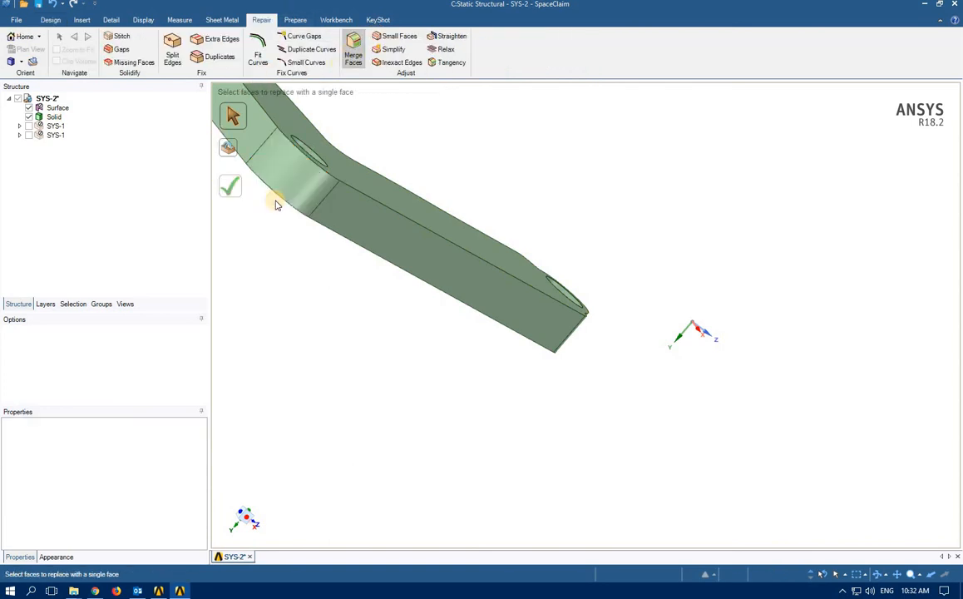
Merge the three flat edge faces along the inner side of the long arm into one face.
{"action": "scroll", "coordinate": [275, 205], "scroll_direction": "down", "scroll_amount": 5}
{"action": "middle_click_drag", "start_coordinate": [265, 238], "coordinate": [400, 379]}
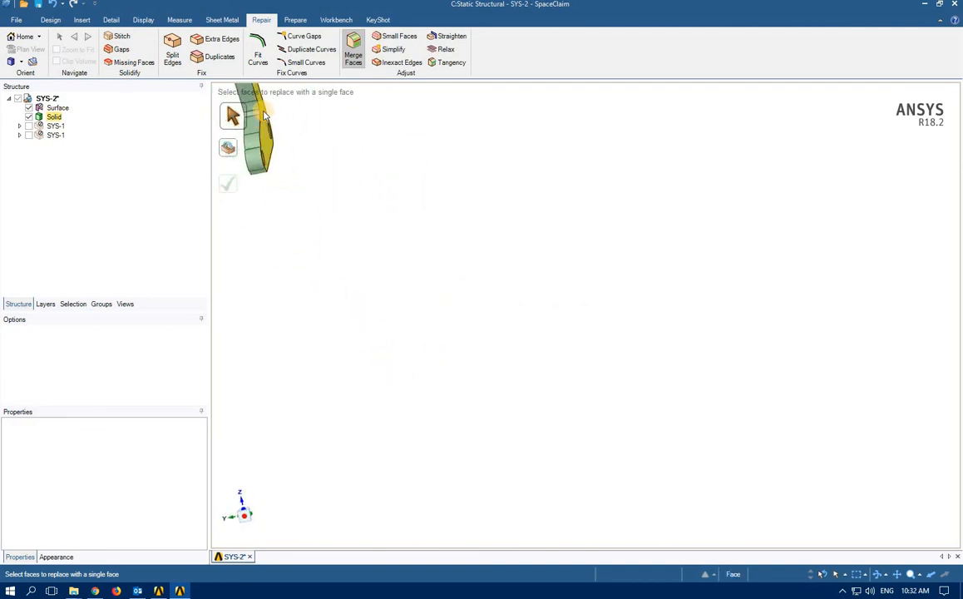
{"action": "scroll", "coordinate": [265, 100], "scroll_direction": "down", "scroll_amount": 3}
{"action": "left_click", "coordinate": [53, 22]}
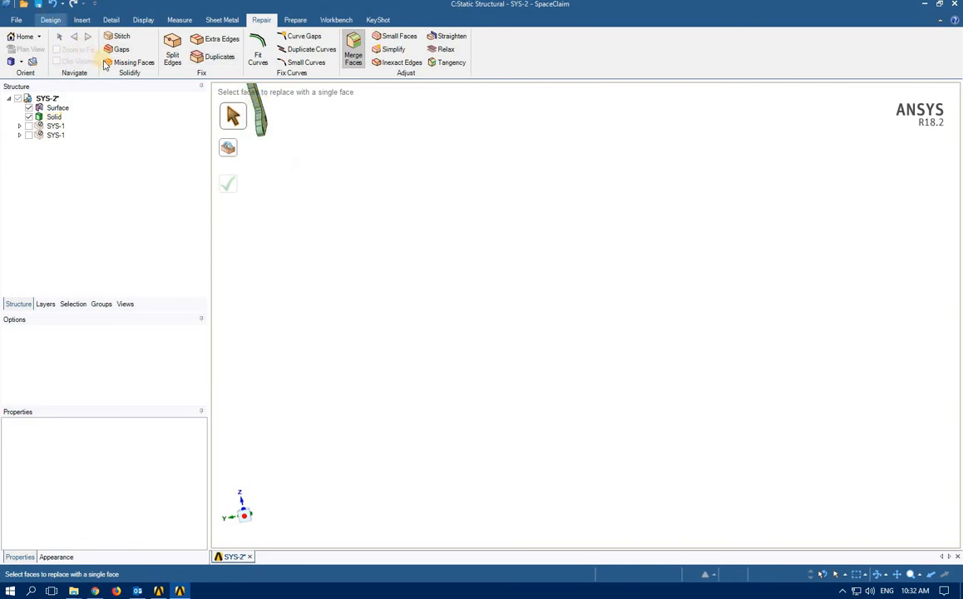
{"action": "left_click", "coordinate": [123, 61]}
{"action": "left_click", "coordinate": [127, 75]}
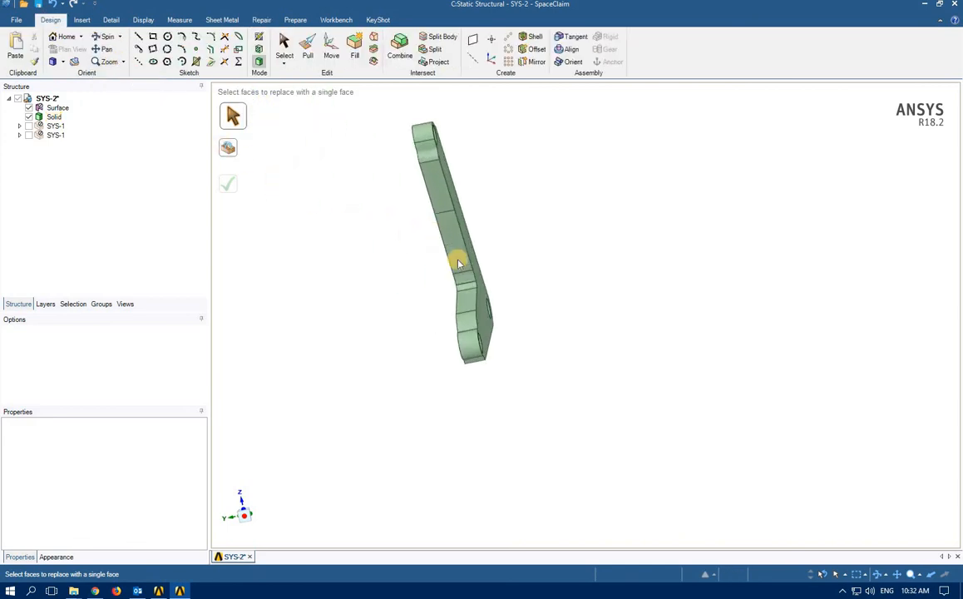
{"action": "left_click", "coordinate": [607, 387]}
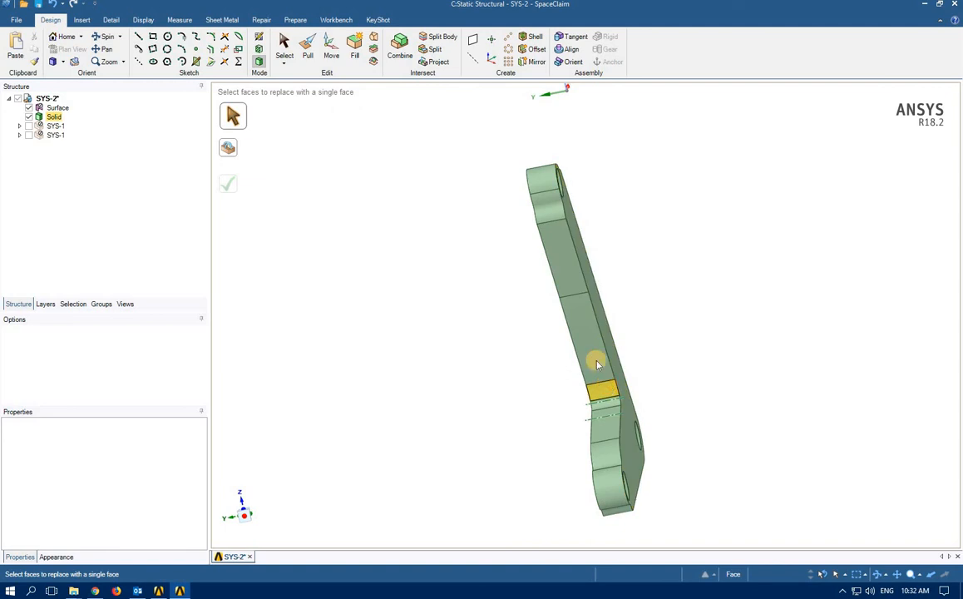
{"action": "left_click", "coordinate": [582, 311]}
{"action": "left_click", "coordinate": [568, 267]}
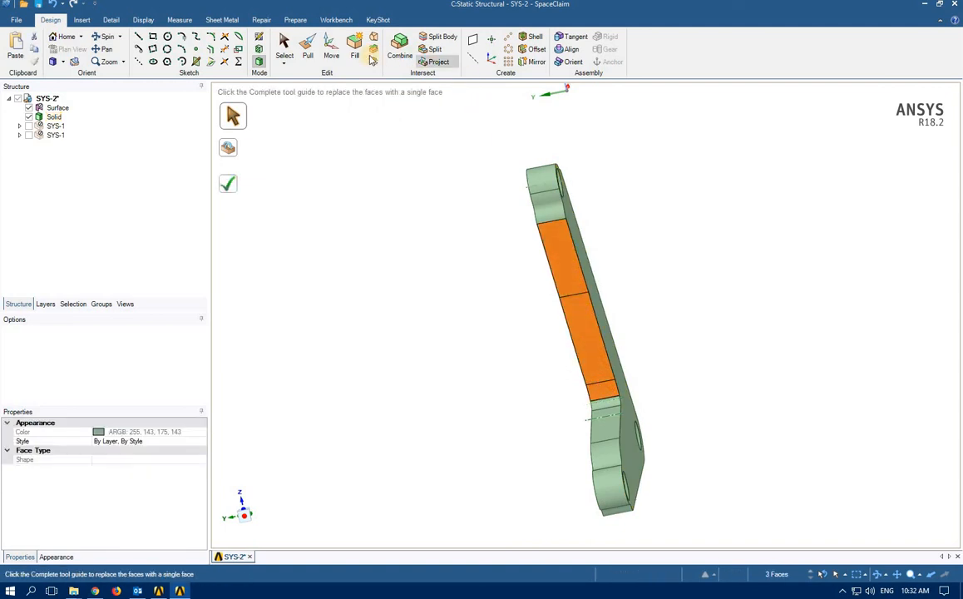
{"action": "left_click", "coordinate": [233, 185]}
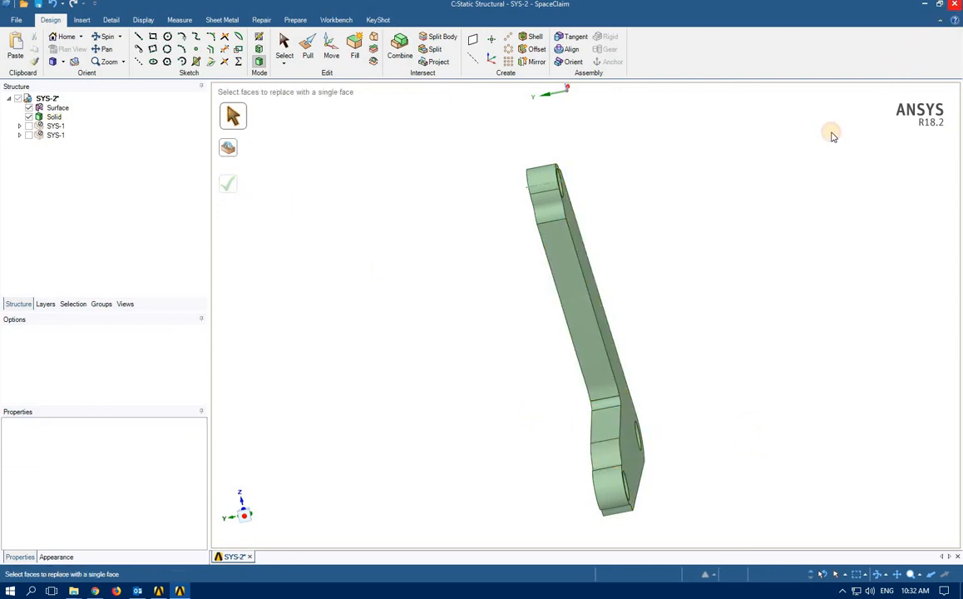
Leave SpaceClaim and open the model of Static Structural system C in a maximized Mechanical window, re-reading the upstream data.
{"action": "key", "text": "ctrl+s"}
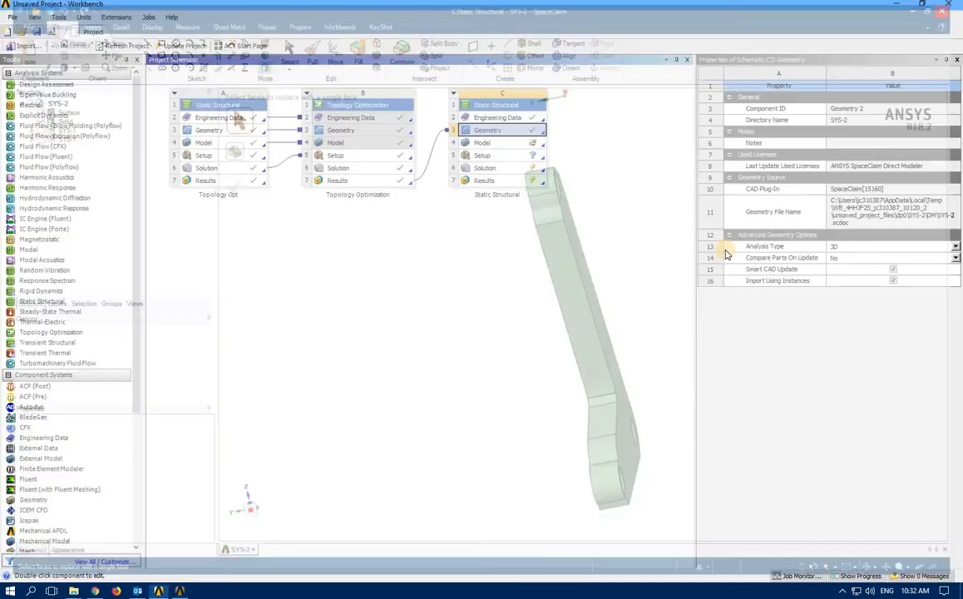
{"action": "left_click", "coordinate": [491, 143]}
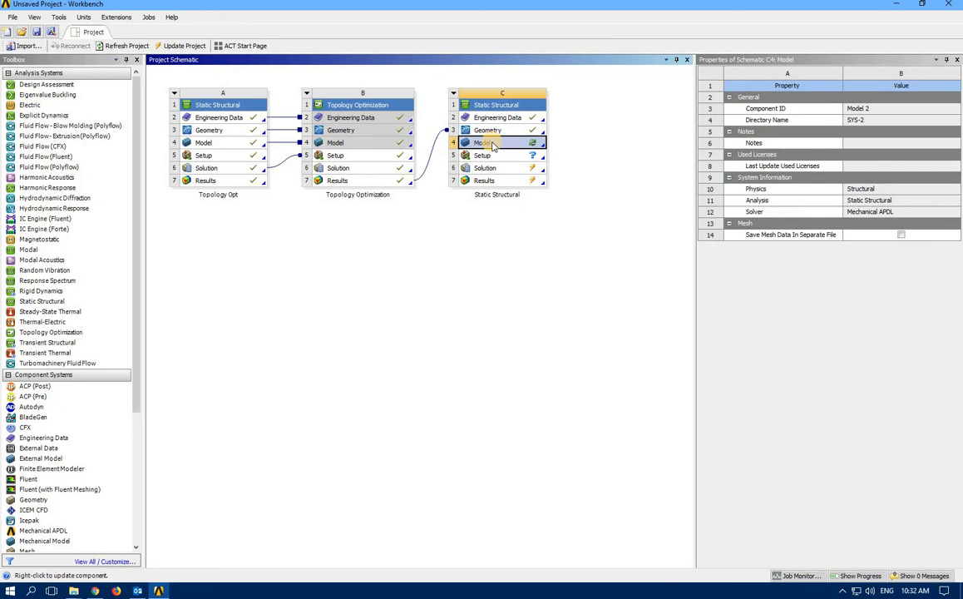
{"action": "double_click", "coordinate": [492, 144]}
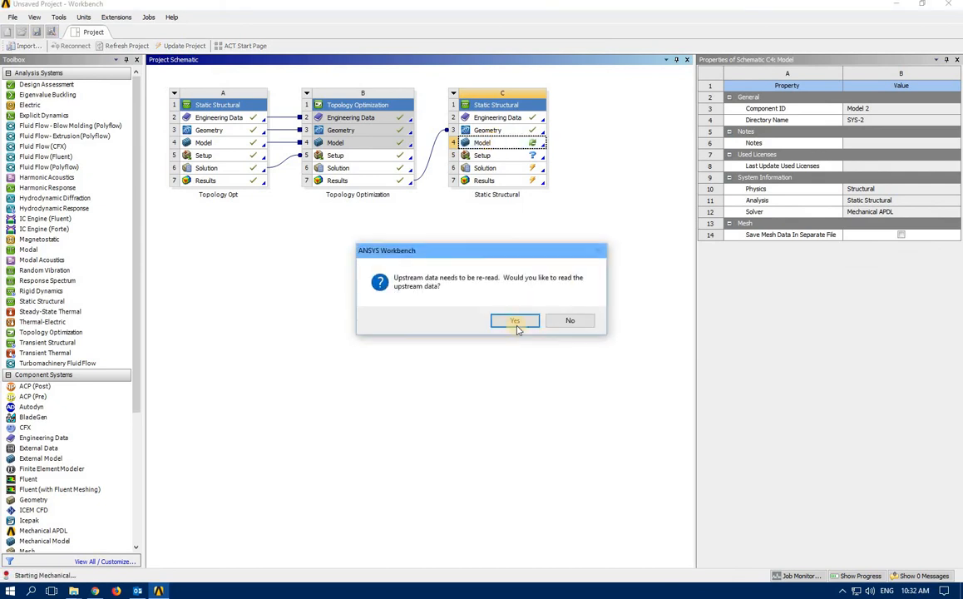
{"action": "left_click", "coordinate": [513, 318]}
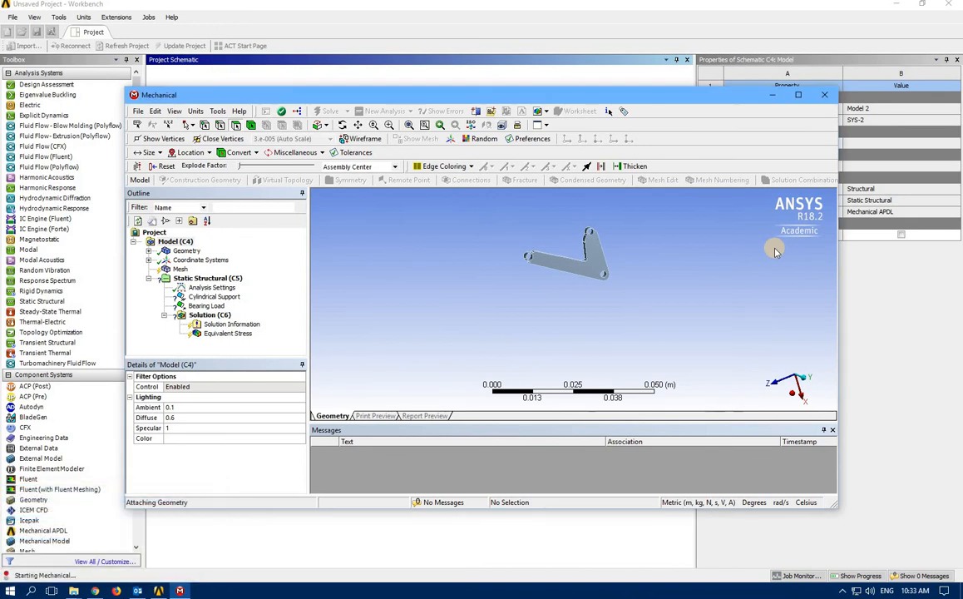
{"action": "left_click", "coordinate": [798, 96]}
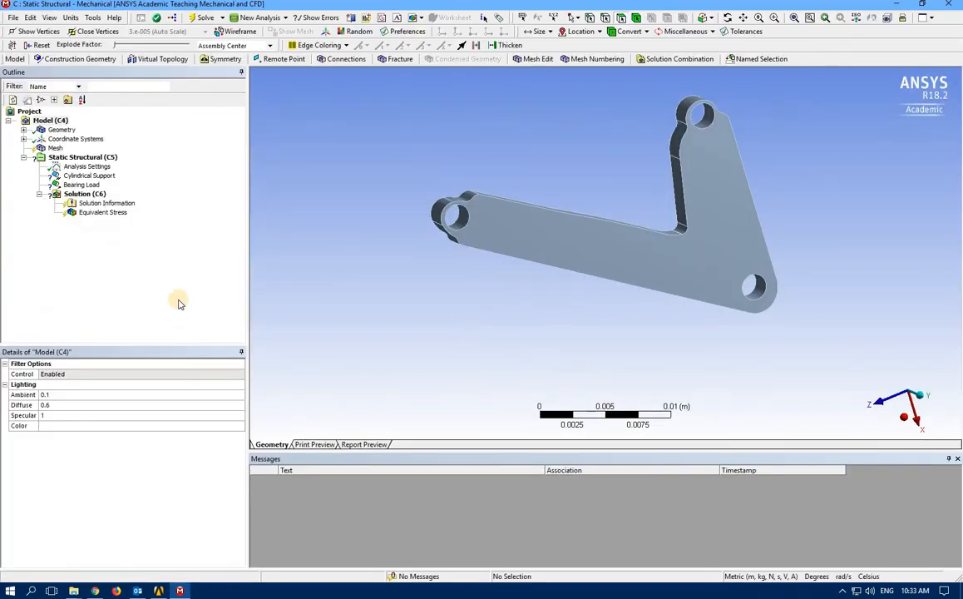
Generate an initial mesh of the rebuilt plate with the default coarse sizing.
{"action": "mouse_move", "coordinate": [484, 176]}
{"action": "middle_mouse_down"}
{"action": "mouse_move", "coordinate": [530, 170]}
{"action": "mouse_move", "coordinate": [441, 324]}
{"action": "mouse_move", "coordinate": [320, 146]}
{"action": "mouse_move", "coordinate": [331, 18]}
{"action": "mouse_move", "coordinate": [399, 75]}
{"action": "mouse_move", "coordinate": [424, 125]}
{"action": "mouse_move", "coordinate": [329, 193]}
{"action": "mouse_move", "coordinate": [210, 161]}
{"action": "mouse_move", "coordinate": [262, 173]}
{"action": "mouse_move", "coordinate": [249, 198]}
{"action": "mouse_move", "coordinate": [495, 168]}
{"action": "middle_mouse_up"}
{"action": "middle_click_drag", "start_coordinate": [665, 150], "coordinate": [463, 185]}
{"action": "middle_click_drag", "start_coordinate": [500, 214], "coordinate": [518, 249]}
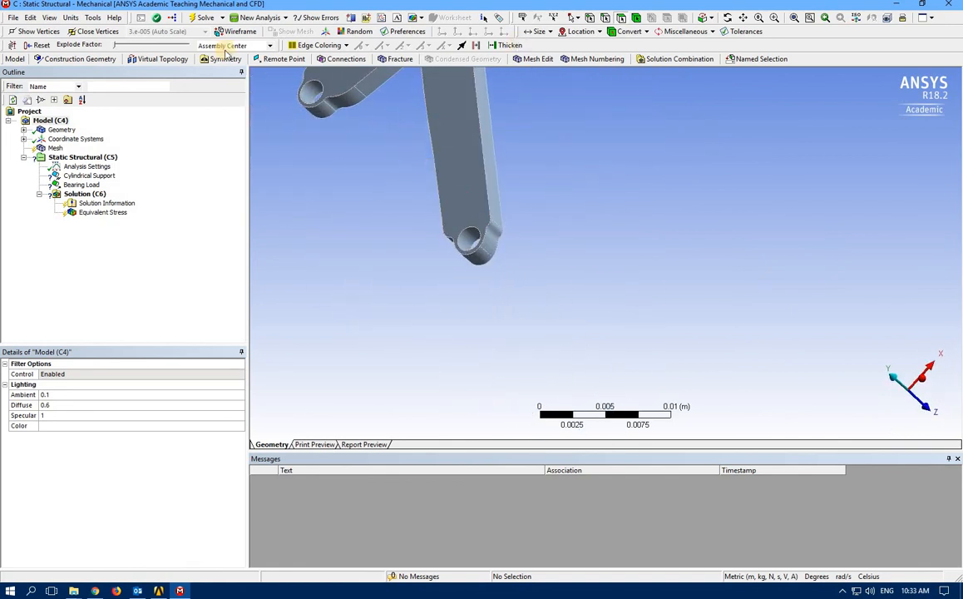
{"action": "left_click", "coordinate": [742, 19]}
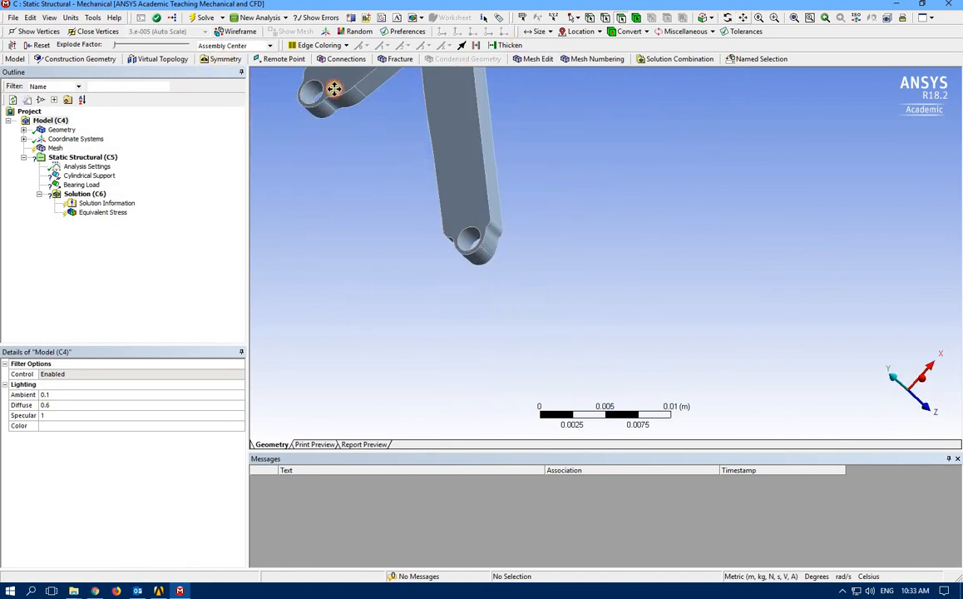
{"action": "left_click_drag", "start_coordinate": [441, 127], "coordinate": [717, 223]}
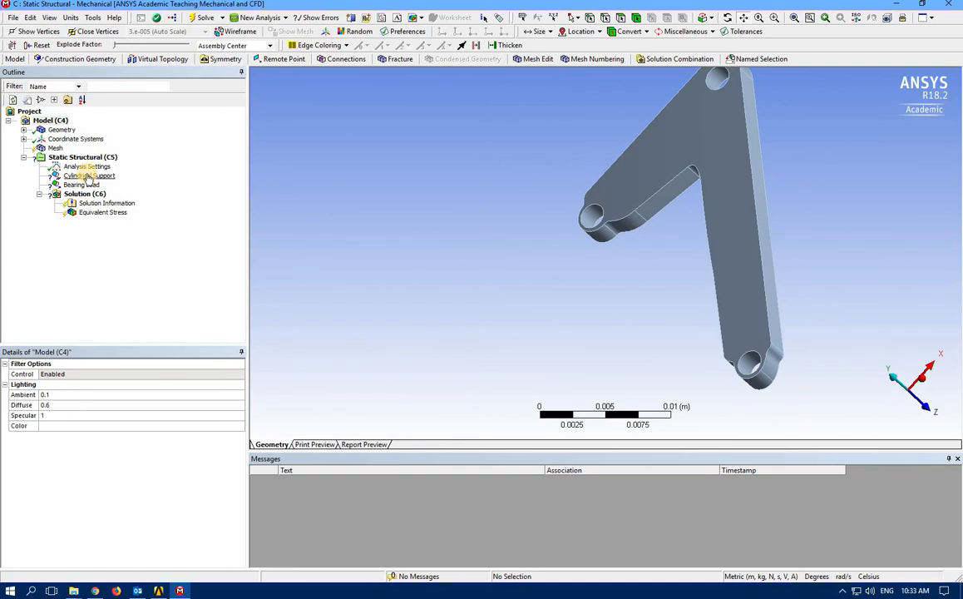
{"action": "left_click", "coordinate": [40, 148]}
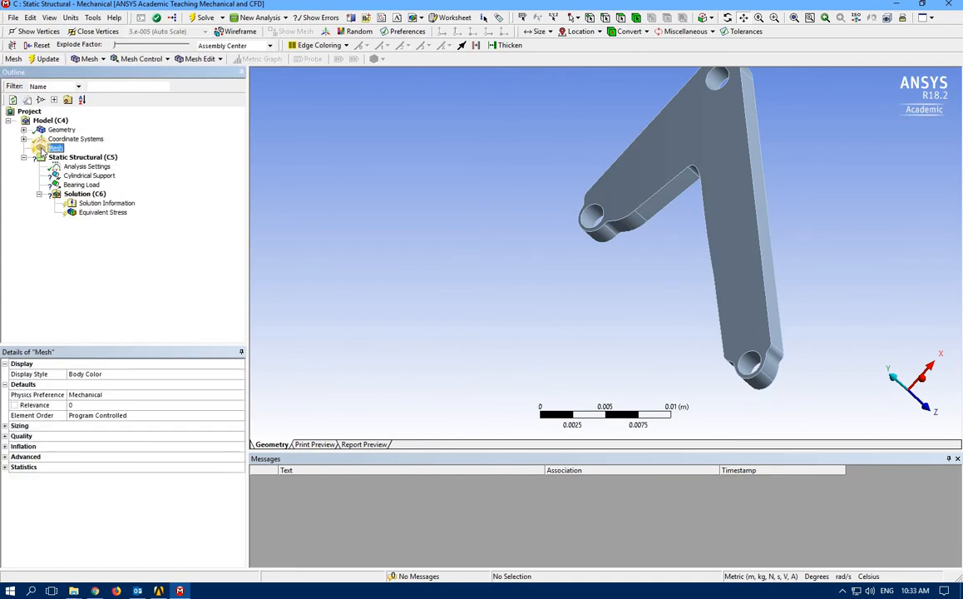
{"action": "right_click", "coordinate": [40, 148]}
{"action": "left_click", "coordinate": [89, 192]}
{"action": "scroll", "coordinate": [749, 260], "scroll_direction": "down", "scroll_amount": 3}
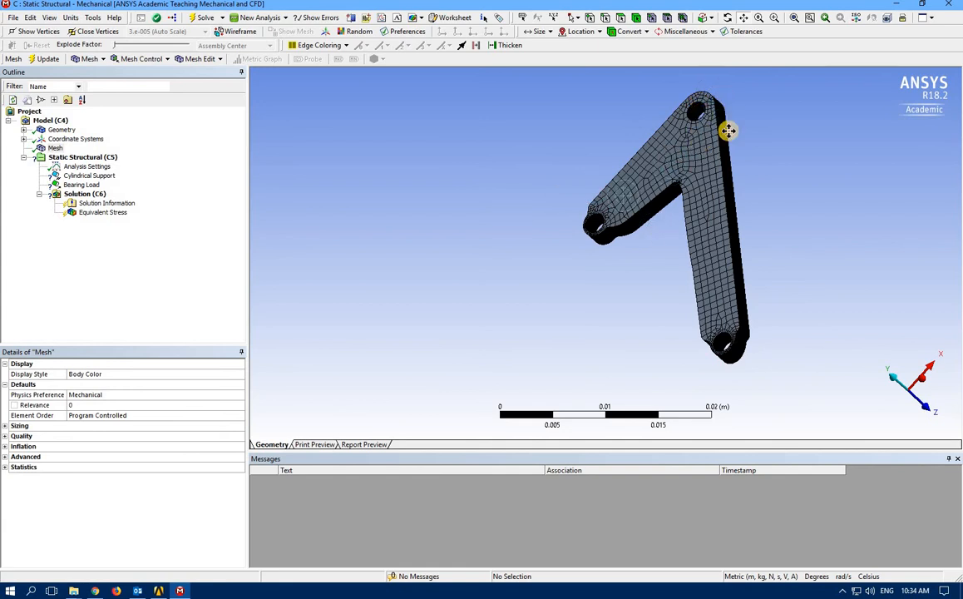
Set the mesh sizing's relevance center to Medium and regenerate the mesh.
{"action": "left_click", "coordinate": [5, 425]}
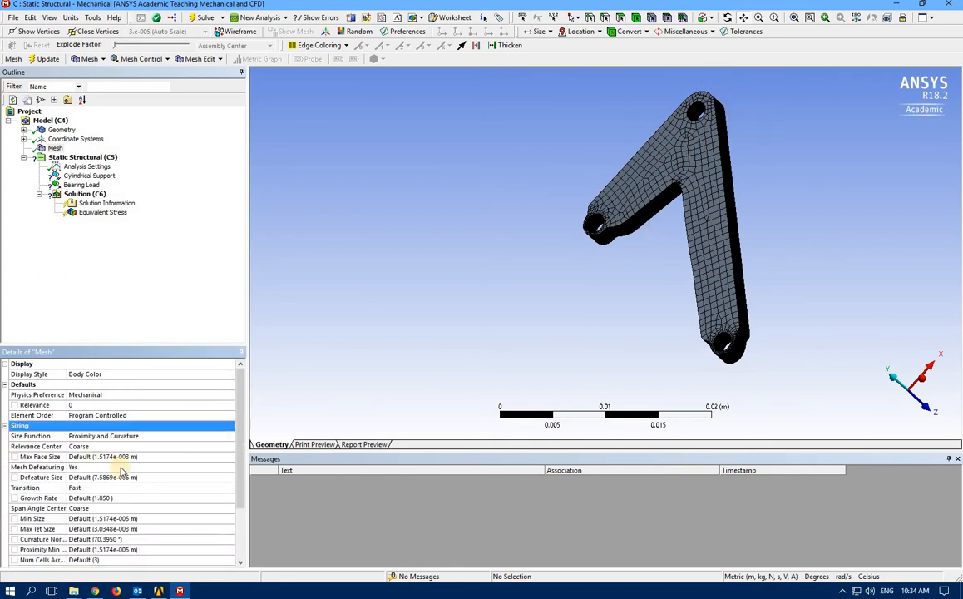
{"action": "left_click", "coordinate": [169, 446]}
{"action": "left_click", "coordinate": [188, 456]}
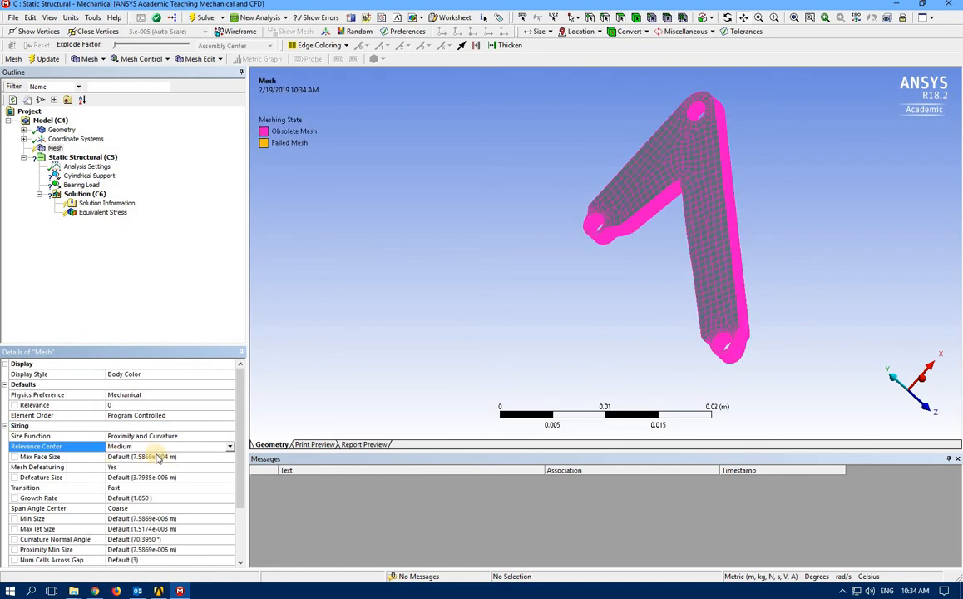
{"action": "left_click", "coordinate": [230, 448]}
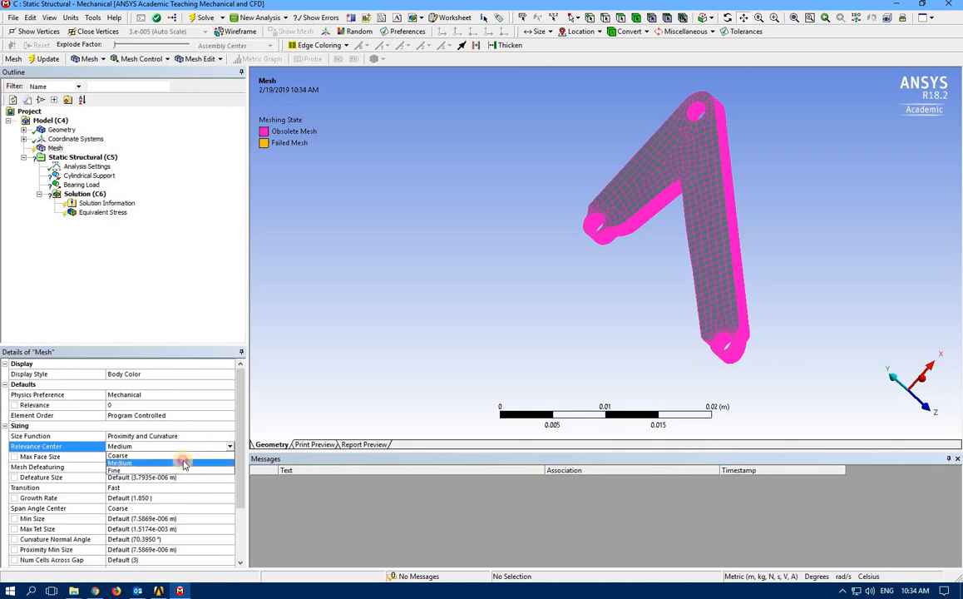
{"action": "left_click", "coordinate": [182, 462]}
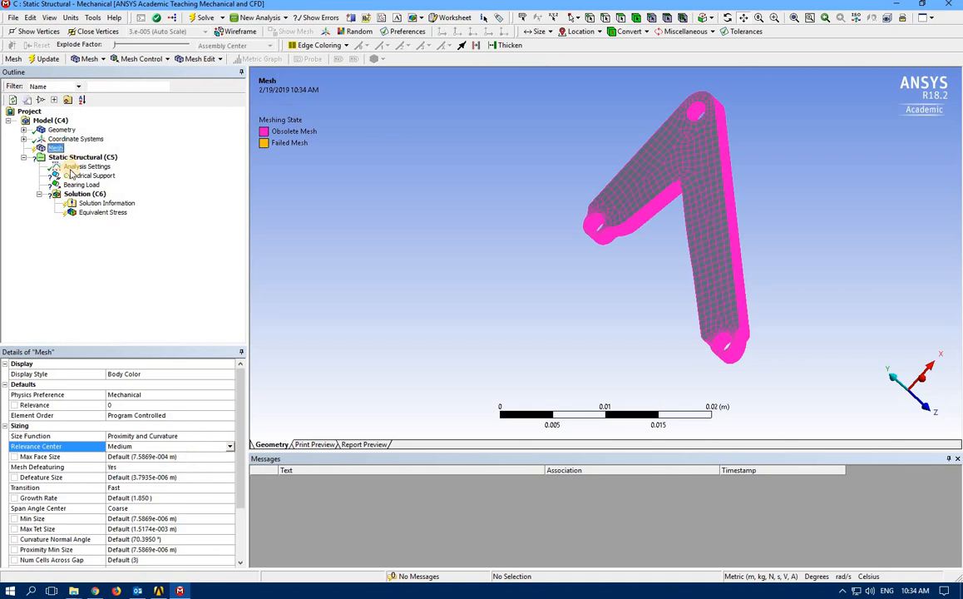
{"action": "right_click", "coordinate": [55, 148]}
{"action": "key", "text": "Return"}
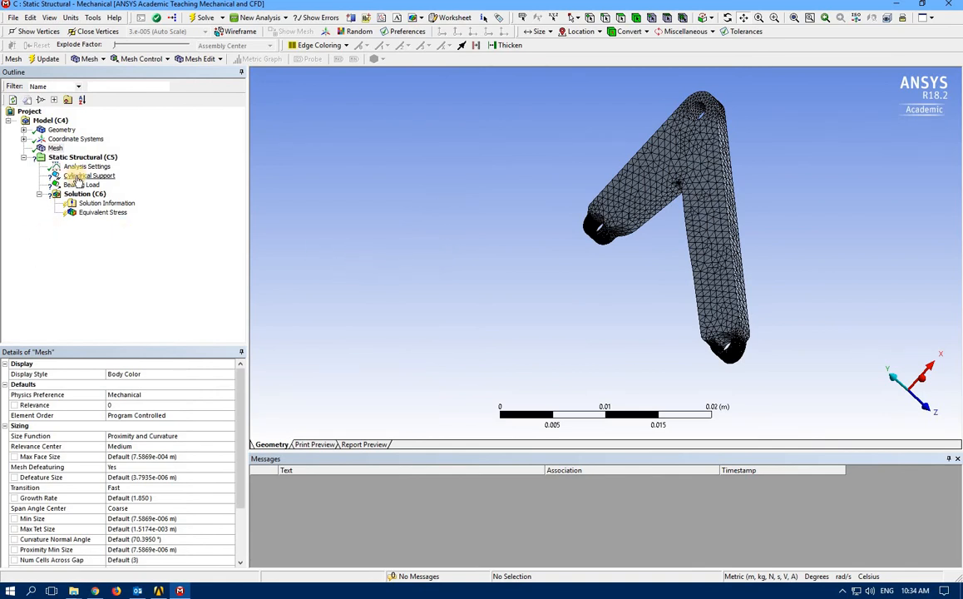
Scope the cylindrical support to the inner cylindrical faces of the two arm-end holes.
{"action": "left_click", "coordinate": [76, 176]}
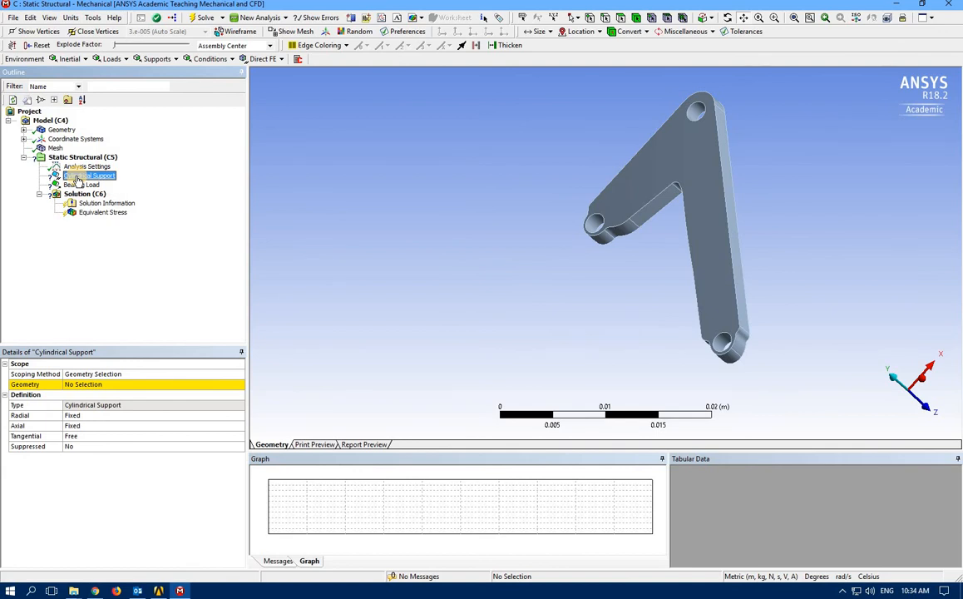
{"action": "left_click", "coordinate": [596, 224]}
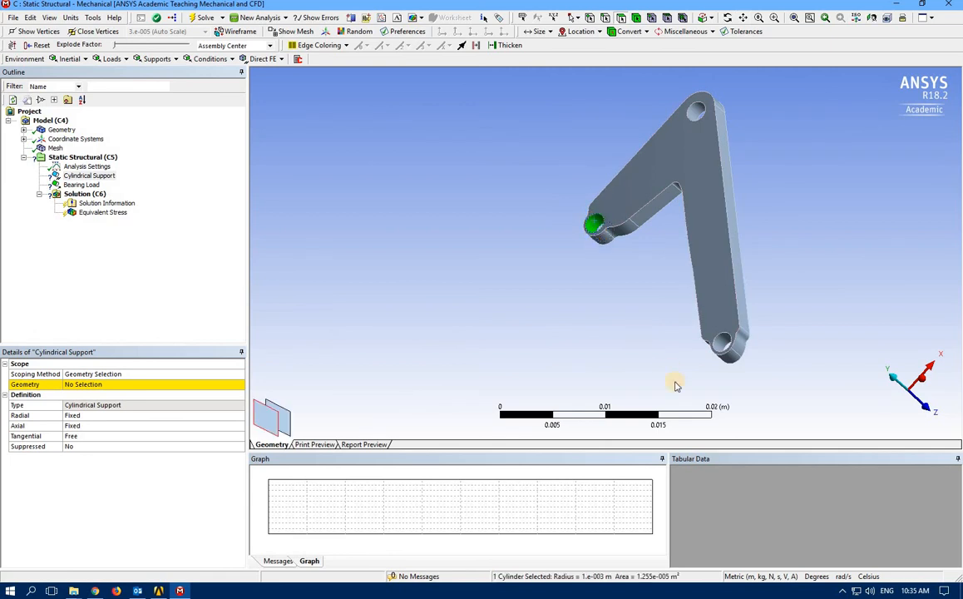
{"action": "left_click", "coordinate": [722, 346], "text": "ctrl"}
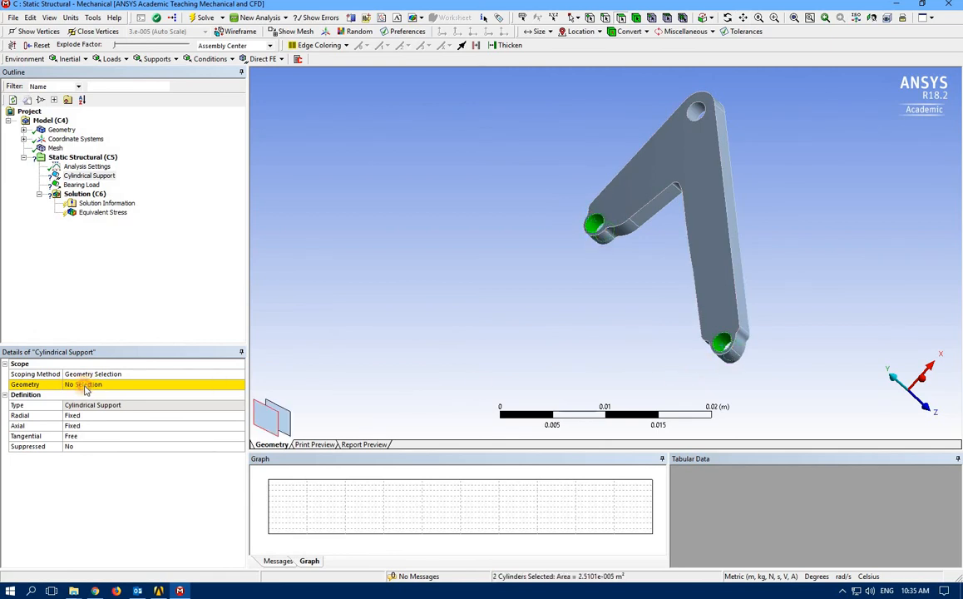
{"action": "left_click", "coordinate": [83, 385]}
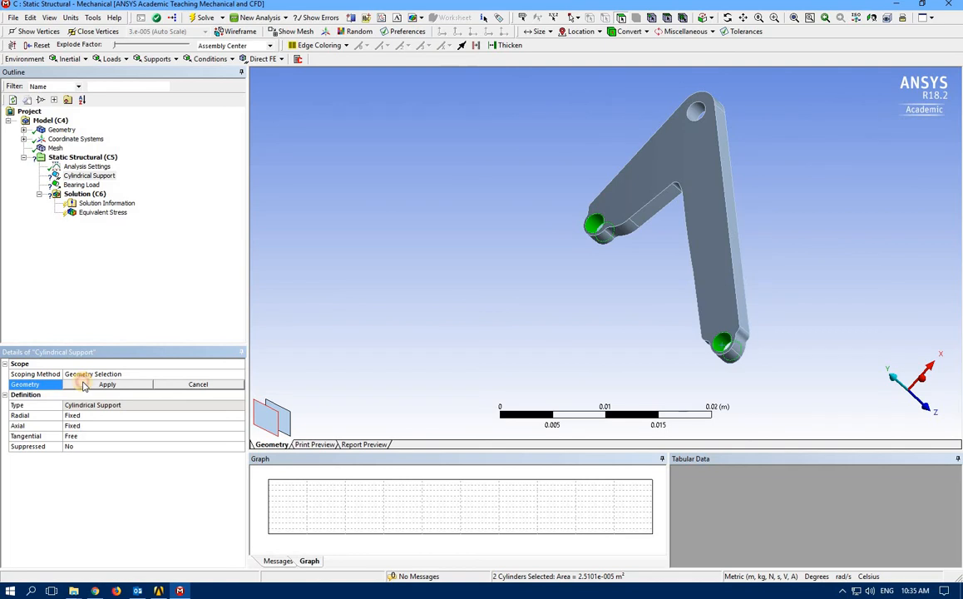
{"action": "left_click", "coordinate": [83, 385]}
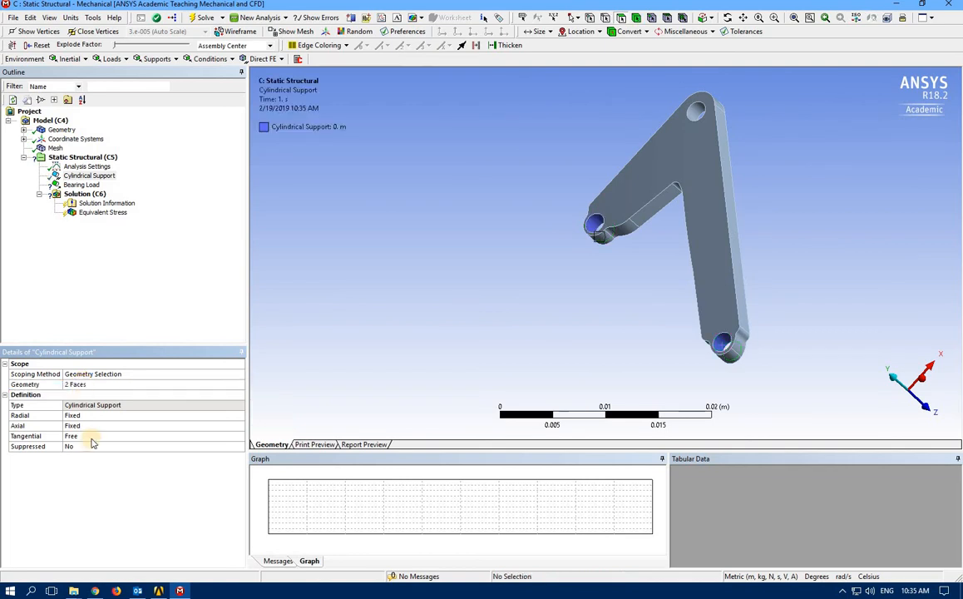
Scope the bearing load to the inner cylindrical face of the corner hole.
{"action": "left_click", "coordinate": [81, 185]}
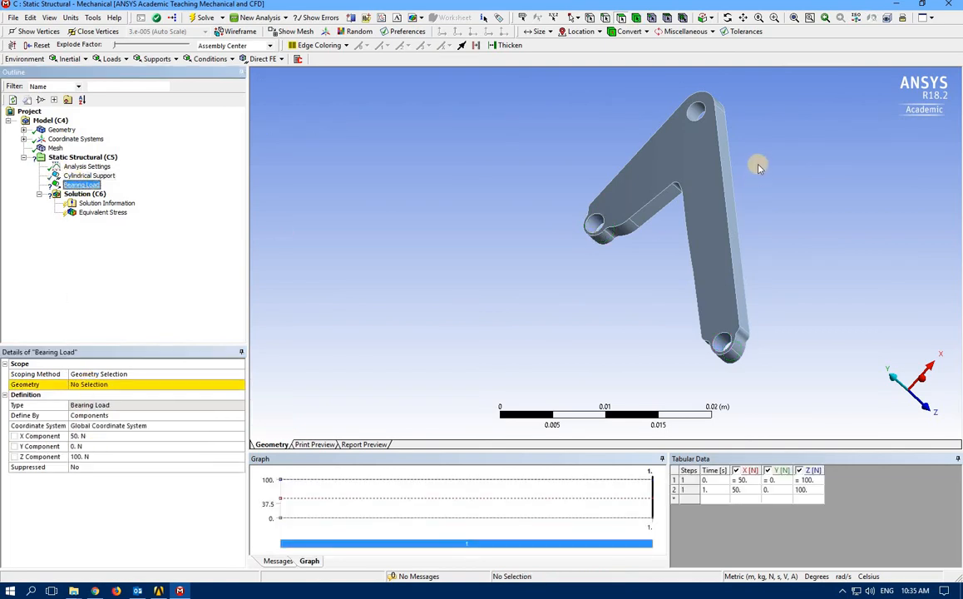
{"action": "left_click", "coordinate": [696, 111]}
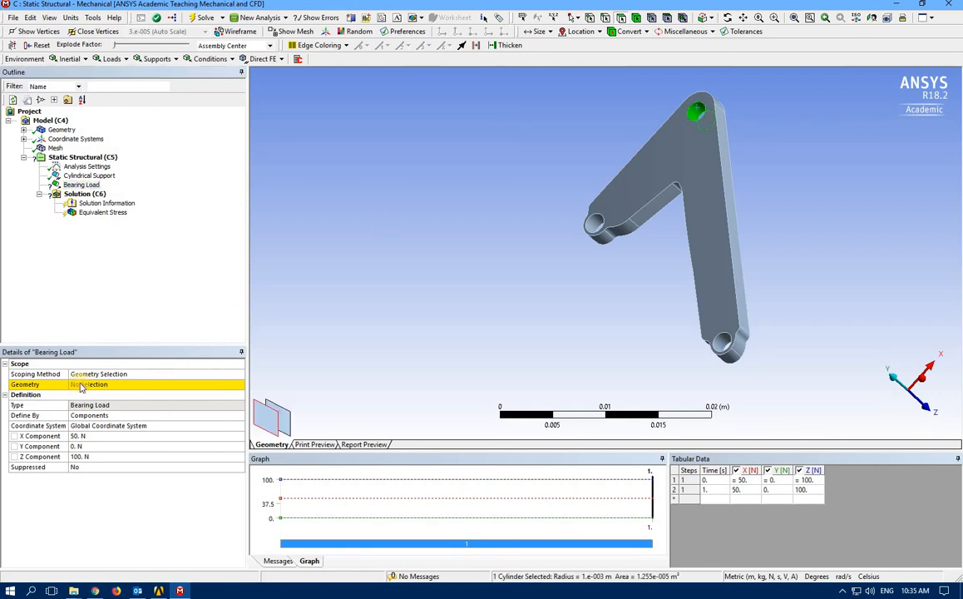
{"action": "left_click", "coordinate": [125, 384]}
{"action": "left_click", "coordinate": [125, 385]}
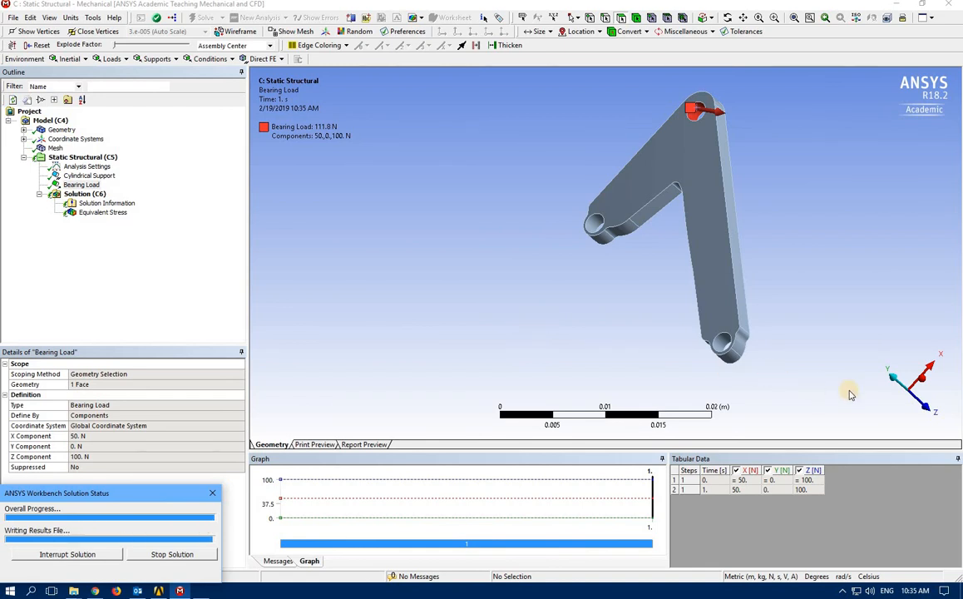
Display the equivalent stress result on the rebuilt plate, play its deformation animation and stop it.
{"action": "left_click", "coordinate": [923, 382]}
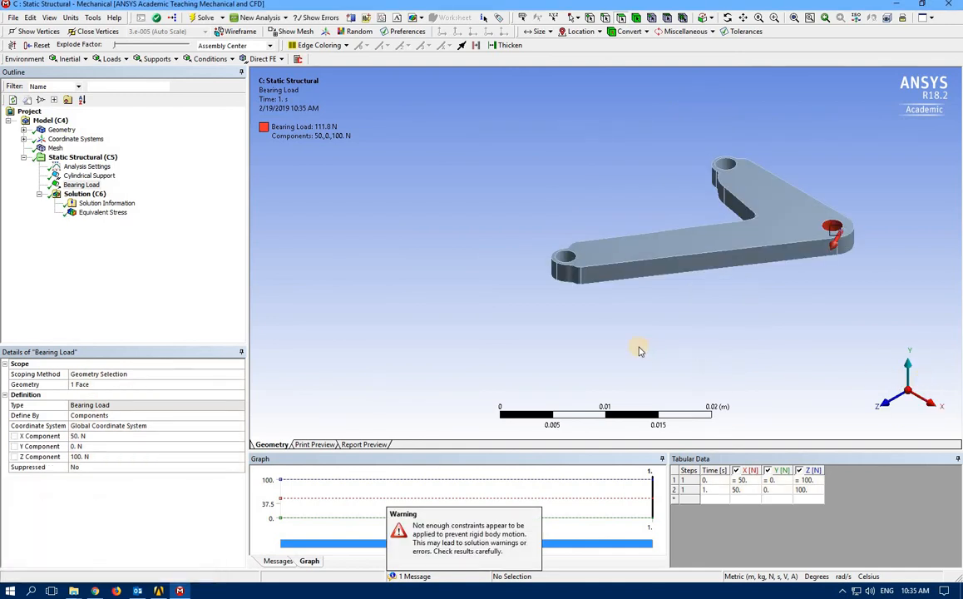
{"action": "middle_click_drag", "start_coordinate": [742, 313], "coordinate": [706, 395]}
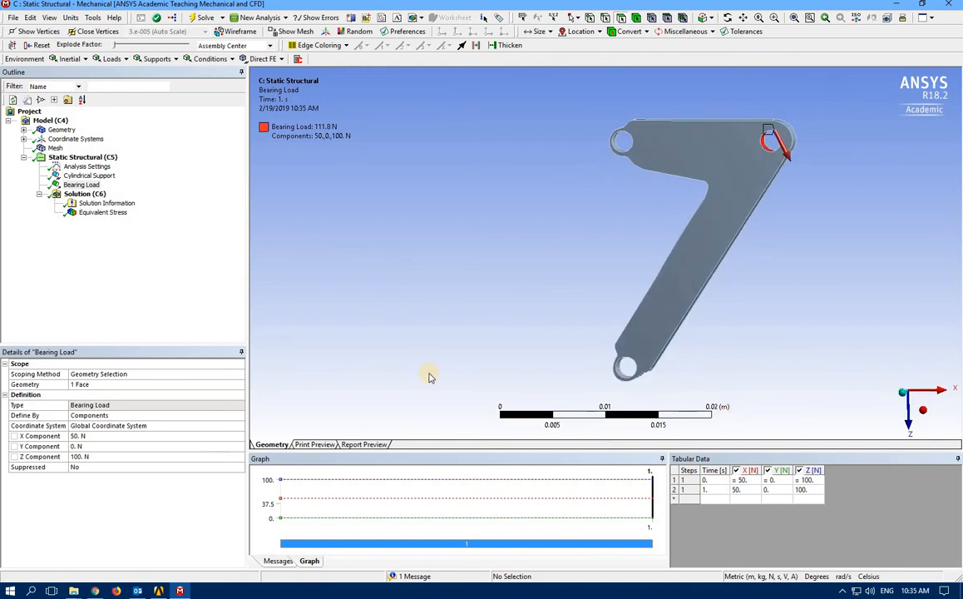
{"action": "left_click", "coordinate": [97, 214]}
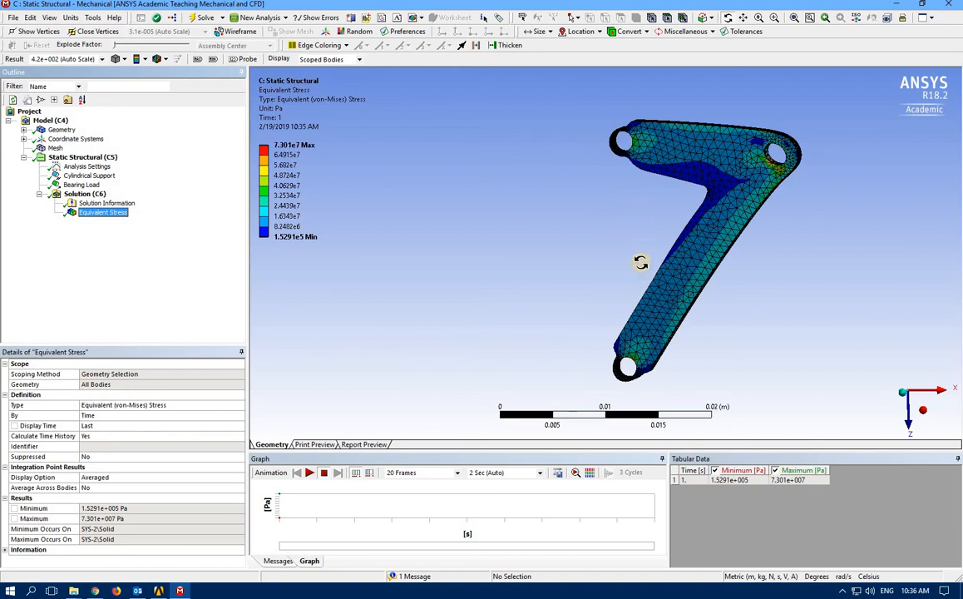
{"action": "left_click", "coordinate": [309, 473]}
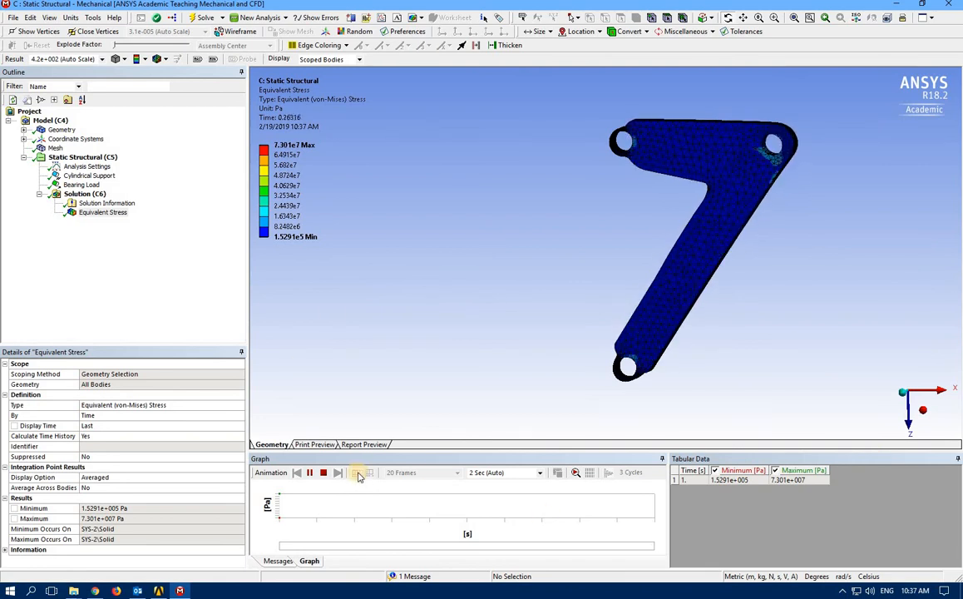
{"action": "left_click", "coordinate": [330, 471]}
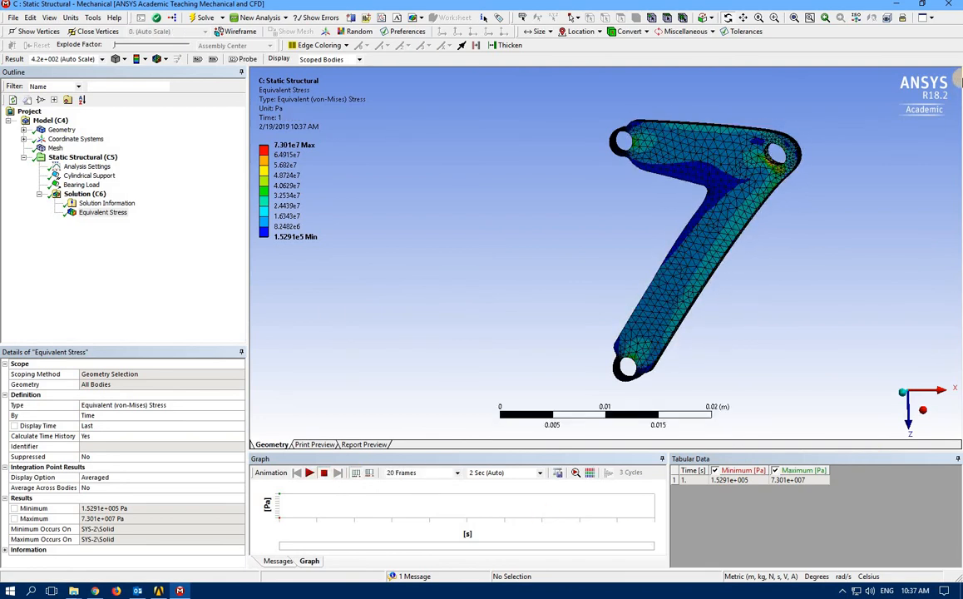
Close Mechanical and, while saving the Workbench project under a new name, create a Topology Opt folder inside the desktop's ANSYS WORKSHOP folder.
{"action": "left_click", "coordinate": [951, 4]}
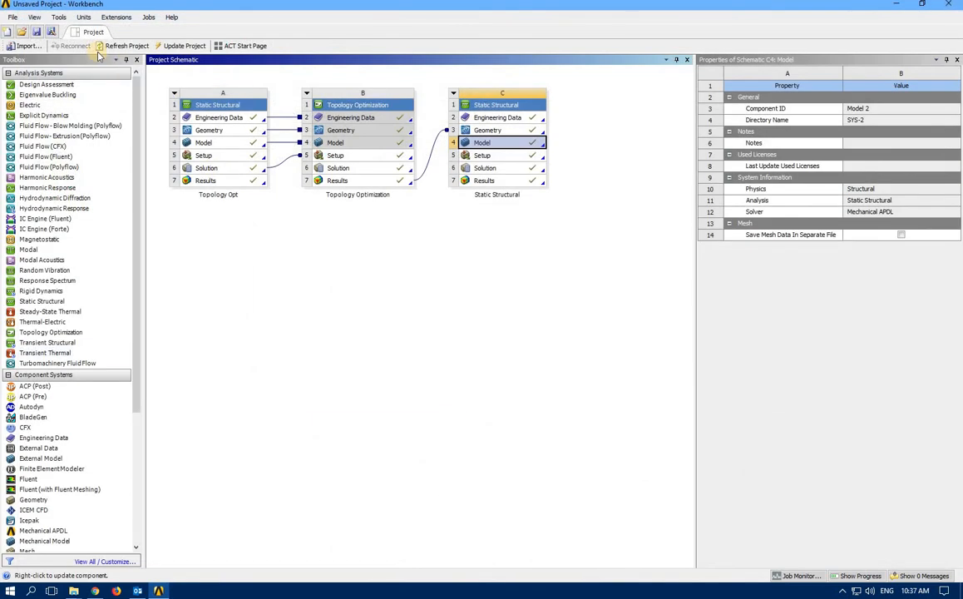
{"action": "left_click", "coordinate": [10, 18]}
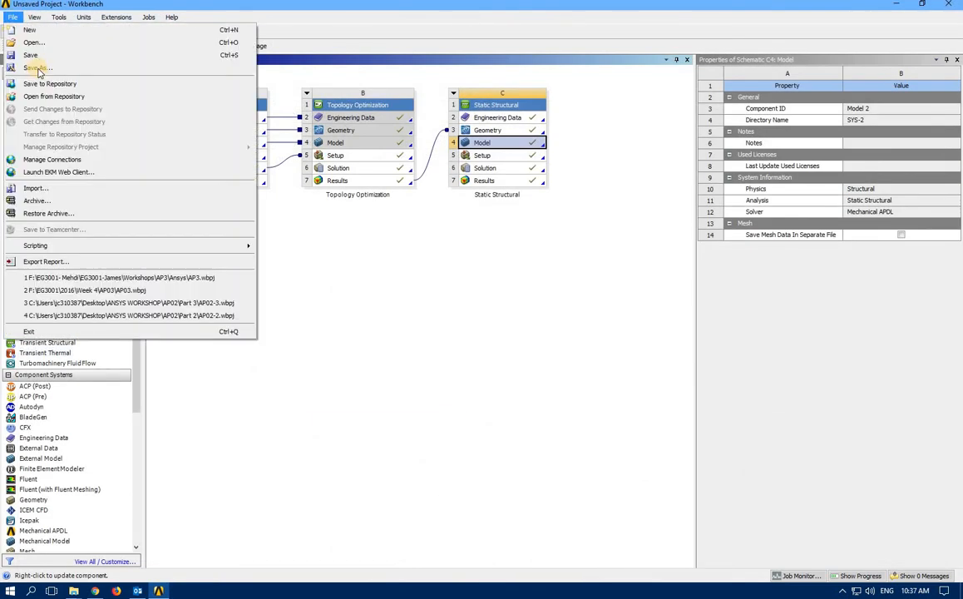
{"action": "left_click", "coordinate": [37, 66]}
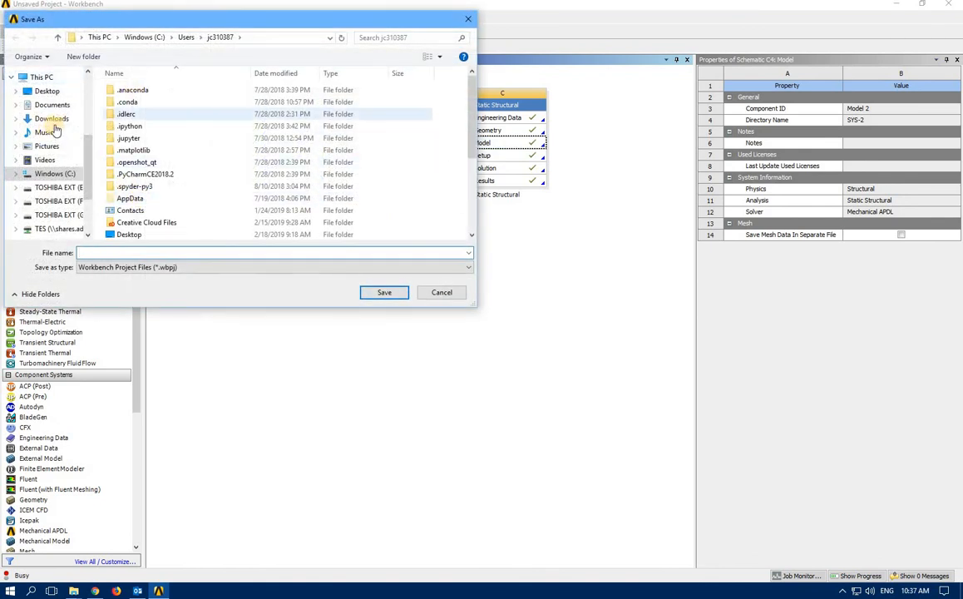
{"action": "left_click", "coordinate": [47, 91]}
{"action": "double_click", "coordinate": [208, 124]}
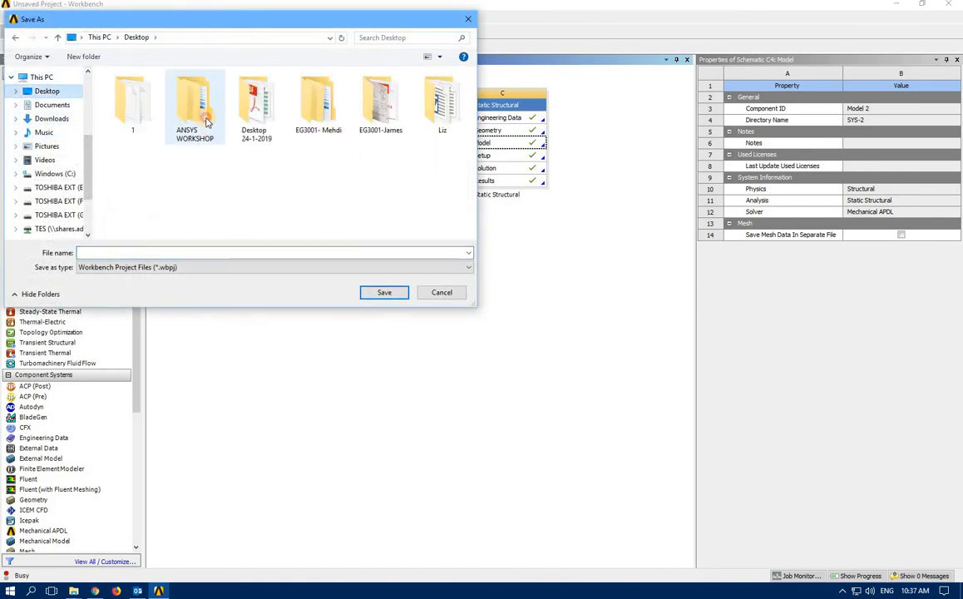
{"action": "left_click", "coordinate": [76, 56]}
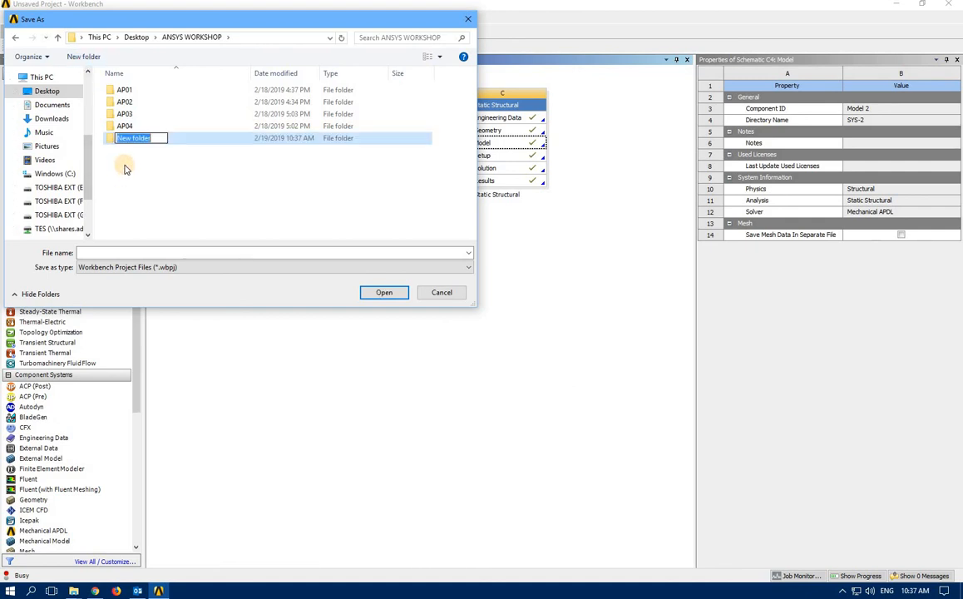
{"action": "type", "text": "Topo"}
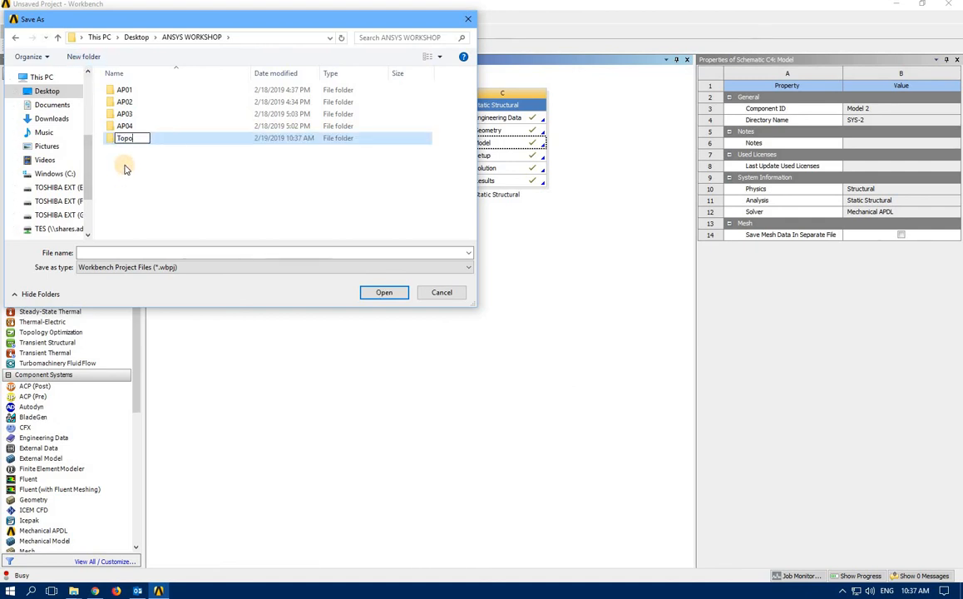
{"action": "type", "text": "gy Opt"}
{"action": "left_click", "coordinate": [124, 169]}
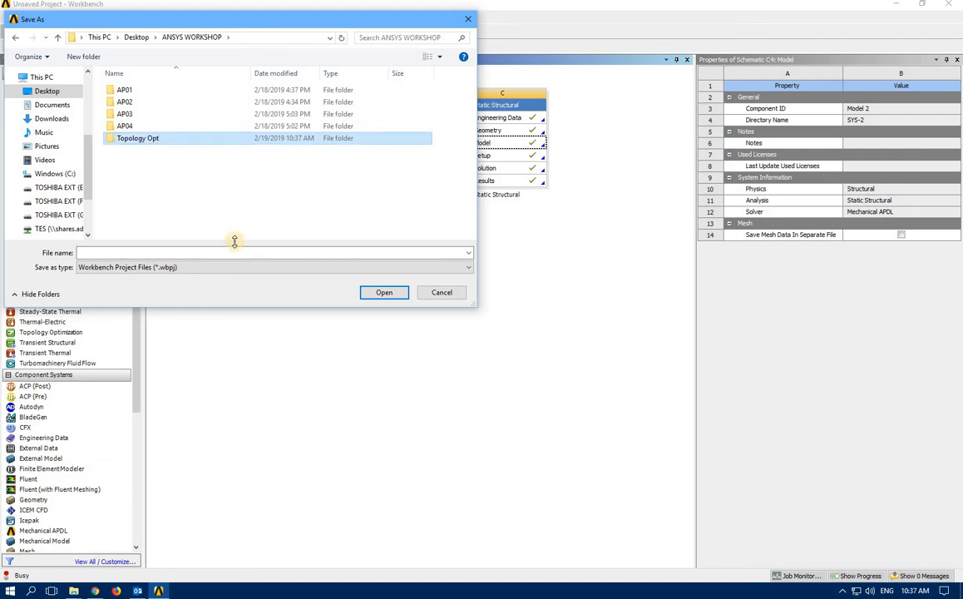
Save the Workbench project as TP in the Topology Opt folder.
{"action": "left_click", "coordinate": [385, 294]}
{"action": "left_click", "coordinate": [245, 252]}
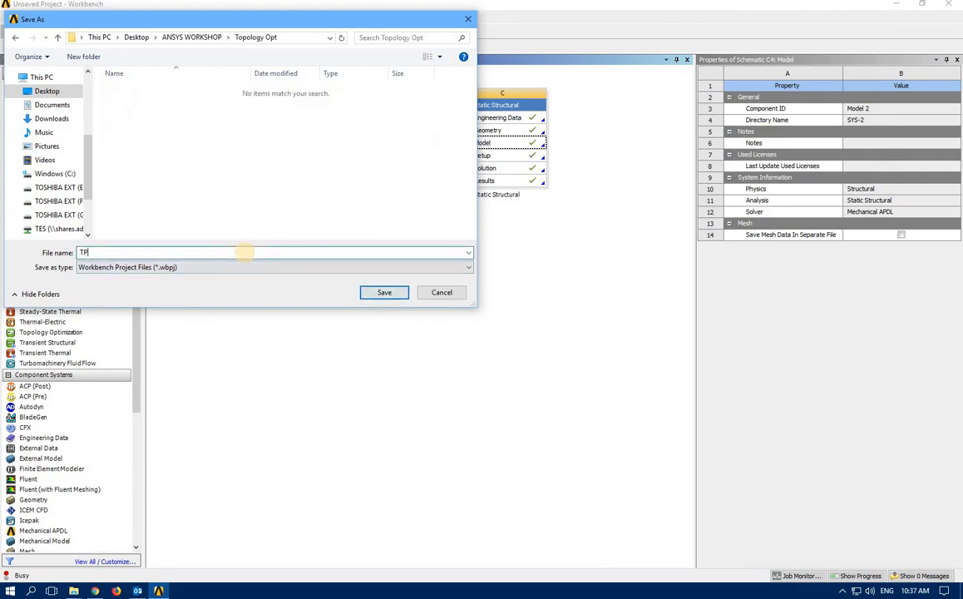
{"action": "type", "text": "TP"}
{"action": "key", "text": "Return"}
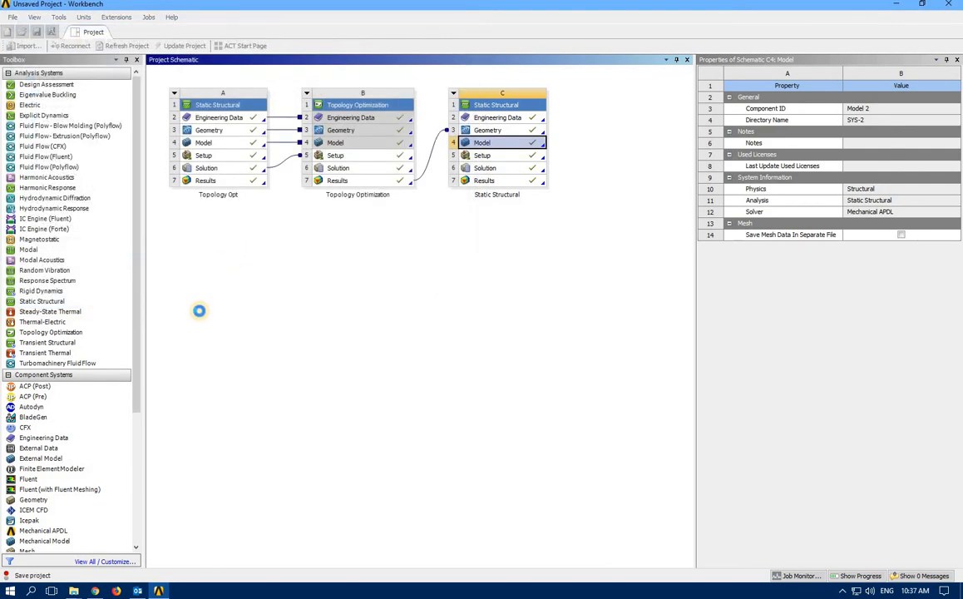